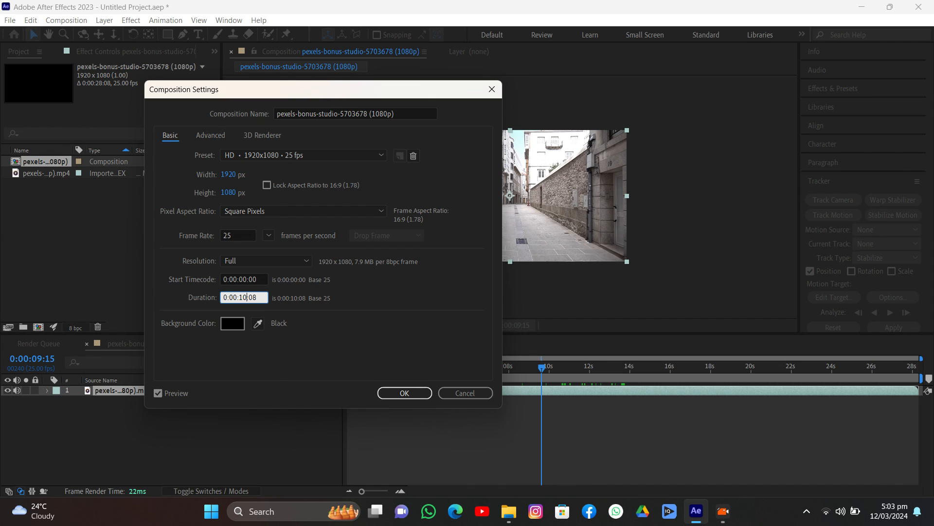
- Apply the 0:00:10:08 composition duration, split the footage layer at 0:00:10:07 and delete the leftover clip
{"action": "key", "text": "Return"}
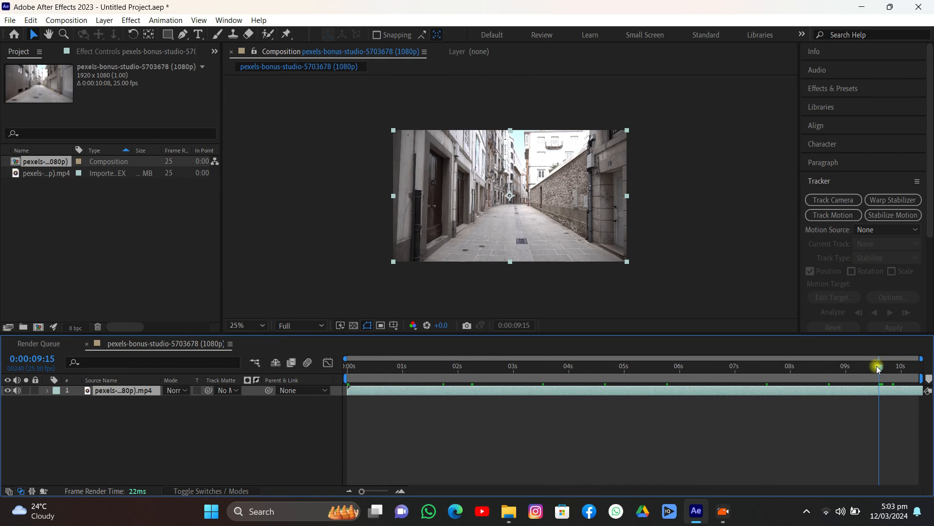
{"action": "left_click_drag", "start_coordinate": [878, 369], "coordinate": [916, 388]}
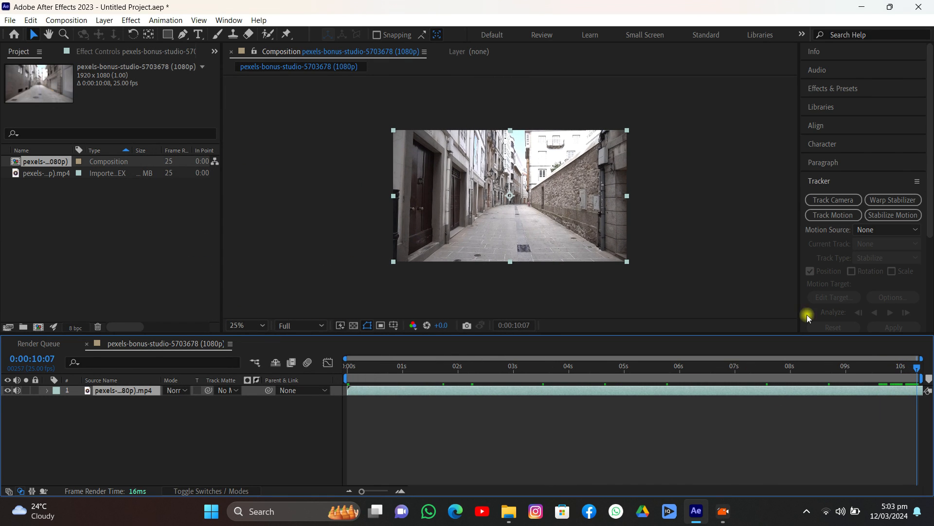
{"action": "left_click", "coordinate": [31, 20]}
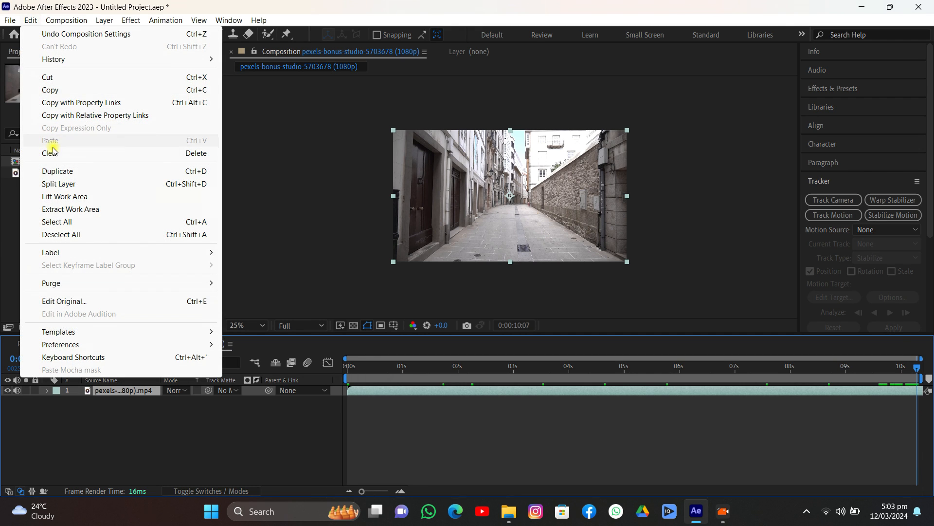
{"action": "left_click", "coordinate": [49, 184]}
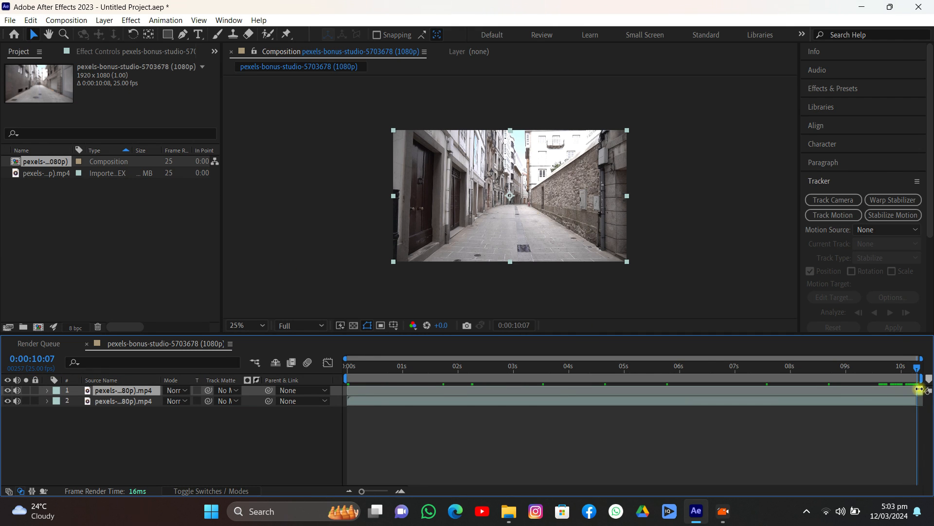
{"action": "key", "text": "Delete"}
- Run the 3D Camera Tracker on the street footage and set its track point size to 210%
{"action": "left_click_drag", "start_coordinate": [875, 367], "coordinate": [624, 369]}
{"action": "left_click", "coordinate": [623, 390]}
{"action": "left_click", "coordinate": [826, 202]}
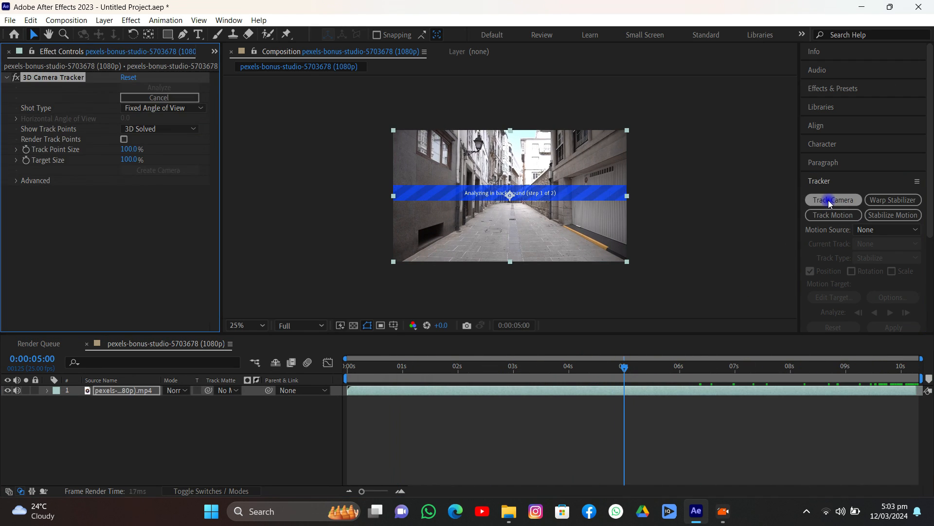
{"action": "left_click", "coordinate": [18, 182]}
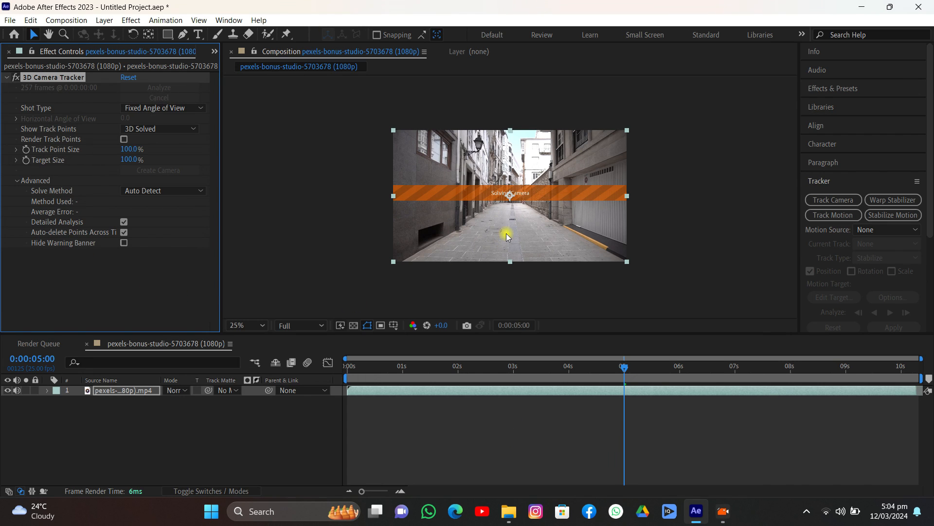
{"action": "scroll", "coordinate": [507, 234], "scroll_direction": "up", "scroll_amount": 2}
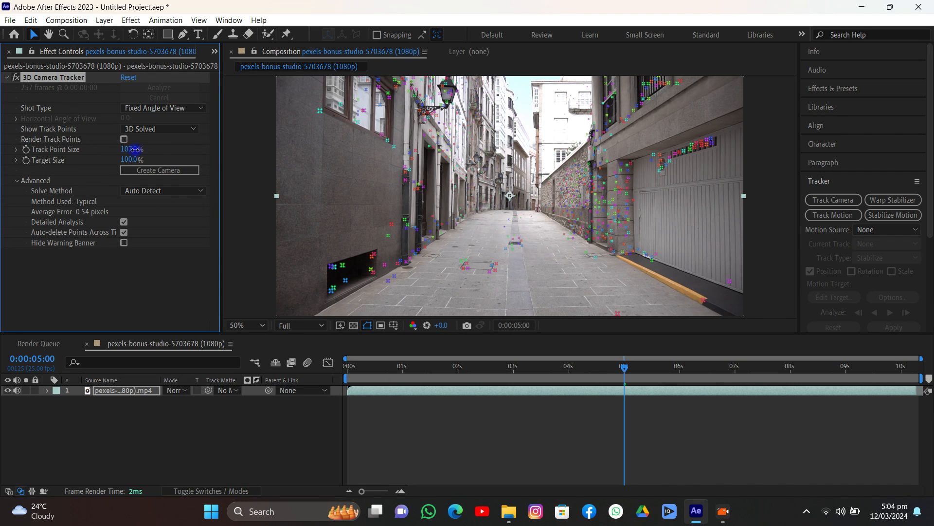
{"action": "left_click_drag", "start_coordinate": [135, 149], "coordinate": [245, 199]}
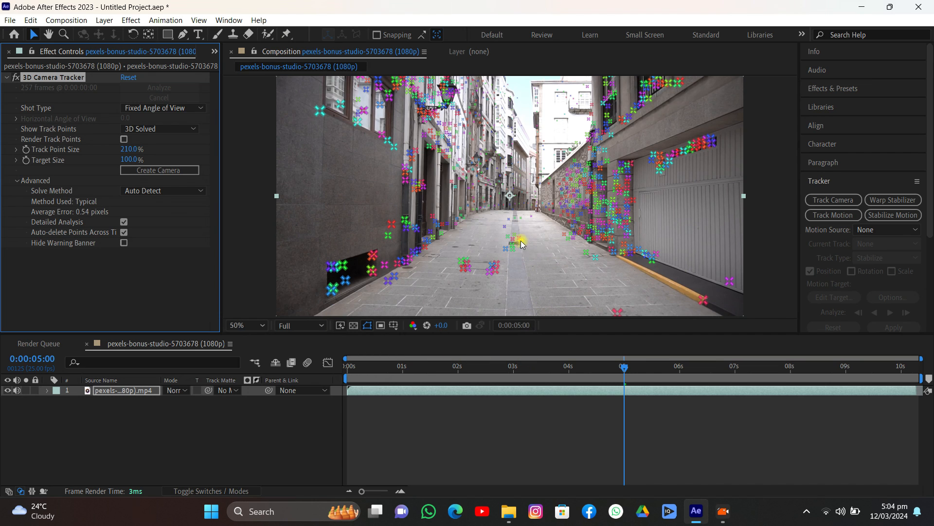
- Create a solid and camera from the cluster of track points in the middle of the pavement
{"action": "scroll", "coordinate": [517, 267], "scroll_direction": "up", "scroll_amount": 4}
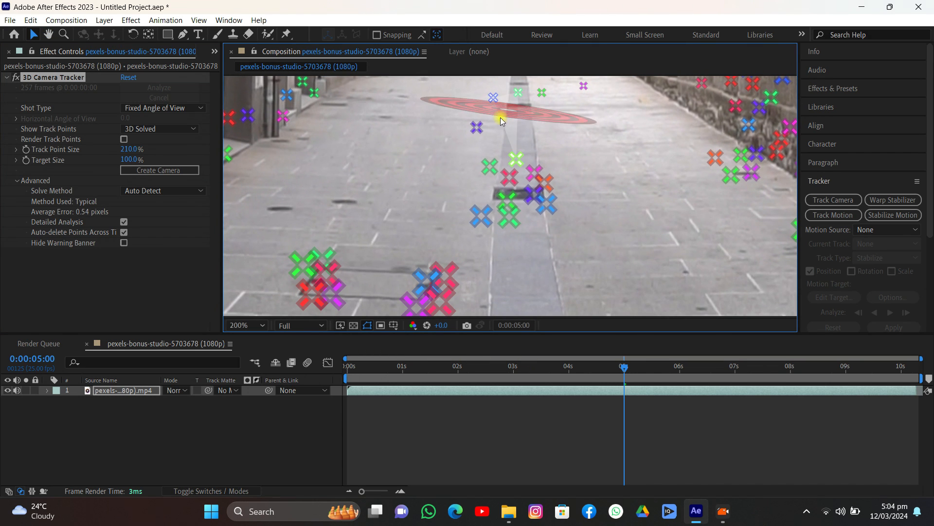
{"action": "mouse_move", "coordinate": [459, 221]}
{"action": "left_mouse_down"}
{"action": "mouse_move", "coordinate": [503, 229]}
{"action": "mouse_move", "coordinate": [569, 180]}
{"action": "mouse_move", "coordinate": [440, 150]}
{"action": "mouse_move", "coordinate": [499, 184]}
{"action": "left_mouse_up"}
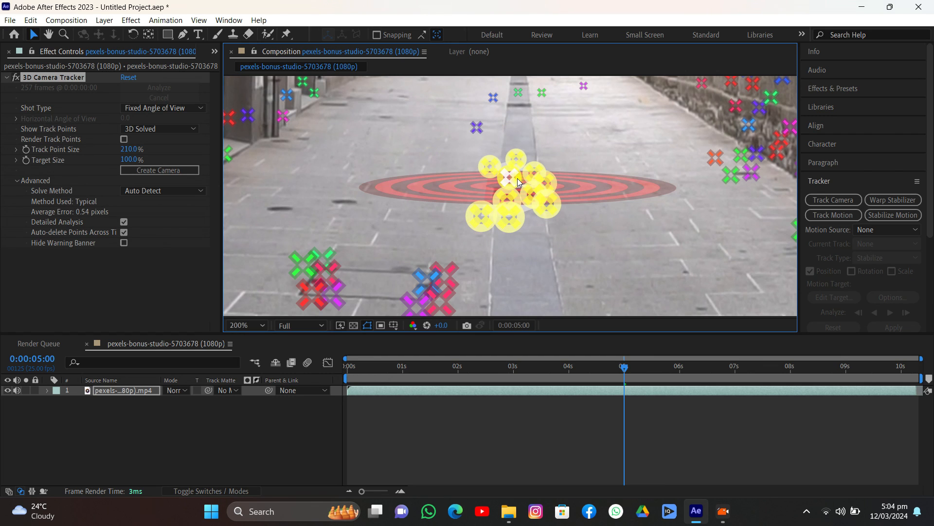
{"action": "right_click", "coordinate": [519, 182]}
{"action": "left_click", "coordinate": [568, 198]}
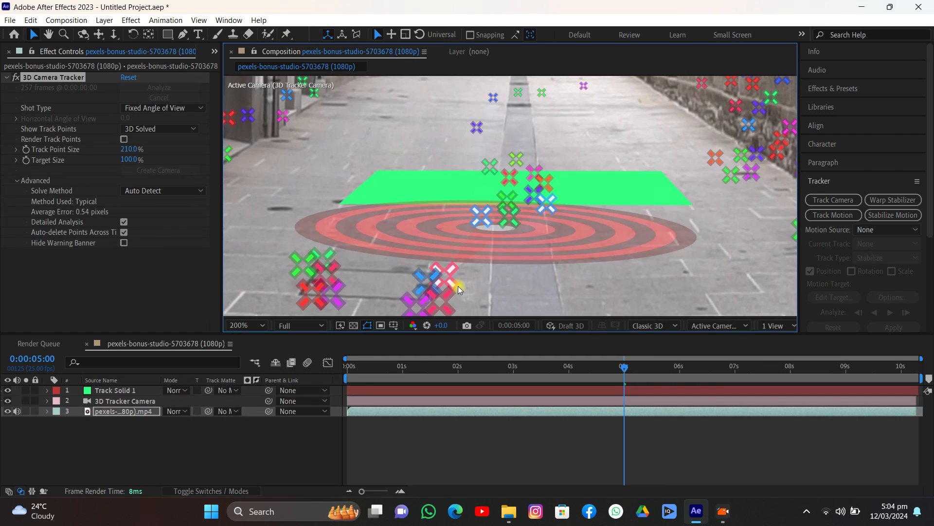
- Play the composition from the start to check the track solid, and undo the creation of the solid and camera
{"action": "left_click_drag", "start_coordinate": [389, 368], "coordinate": [347, 368]}
{"action": "left_click", "coordinate": [377, 444]}
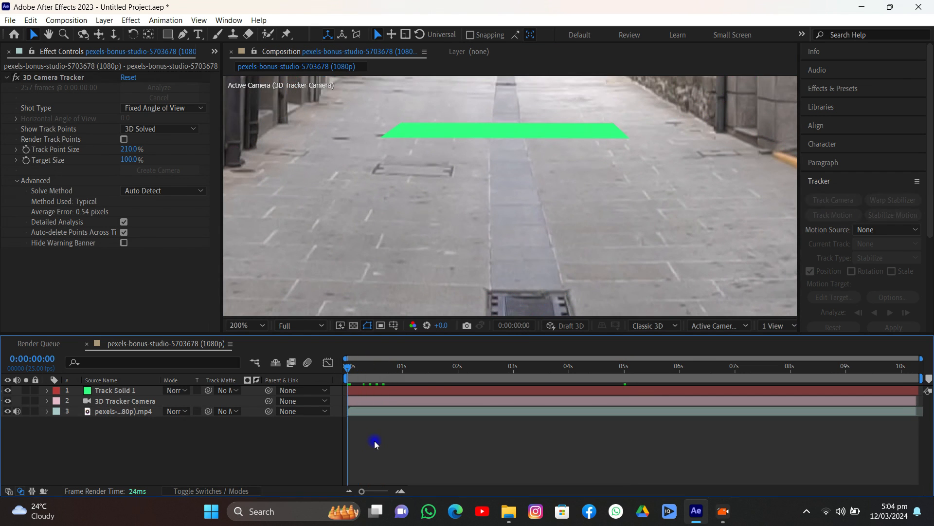
{"action": "key", "text": "space"}
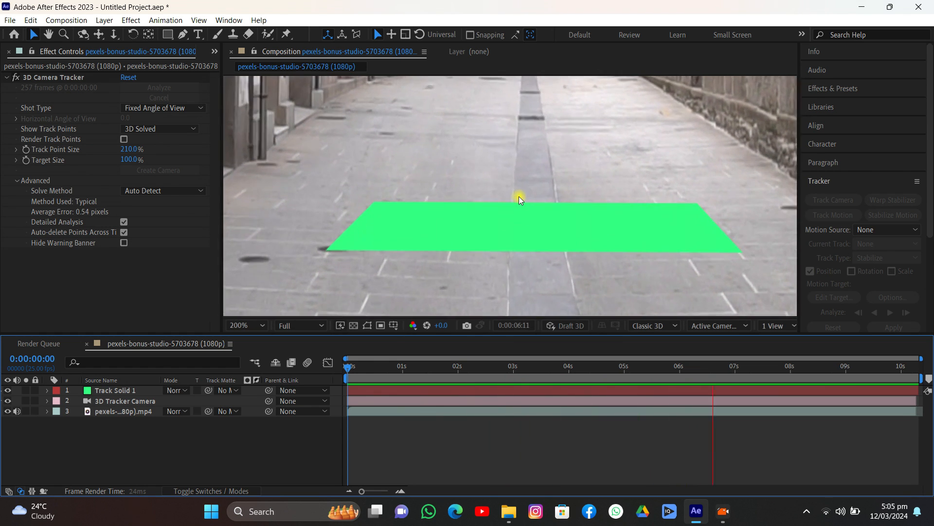
{"action": "key", "text": "space"}
{"action": "scroll", "coordinate": [519, 197], "scroll_direction": "down", "scroll_amount": 2}
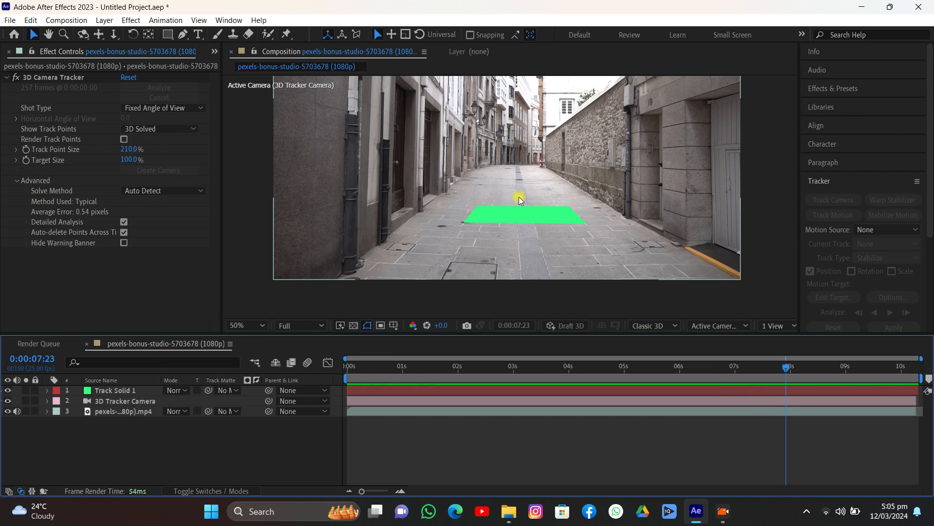
{"action": "middle_click_drag", "start_coordinate": [519, 197], "coordinate": [524, 171]}
{"action": "key", "text": "ctrl+z"}
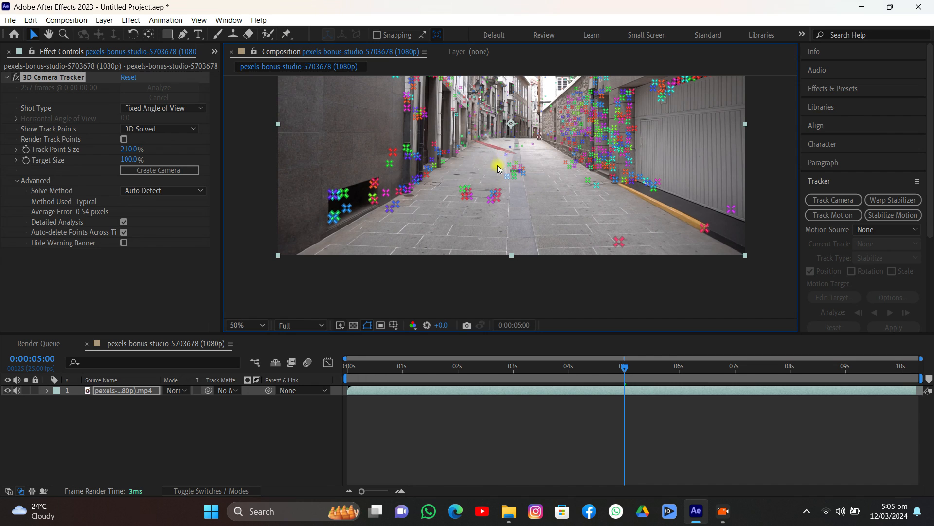
- Create a solid and camera from a flat target spanning separate track points on the pavement
{"action": "mouse_move", "coordinate": [501, 177]}
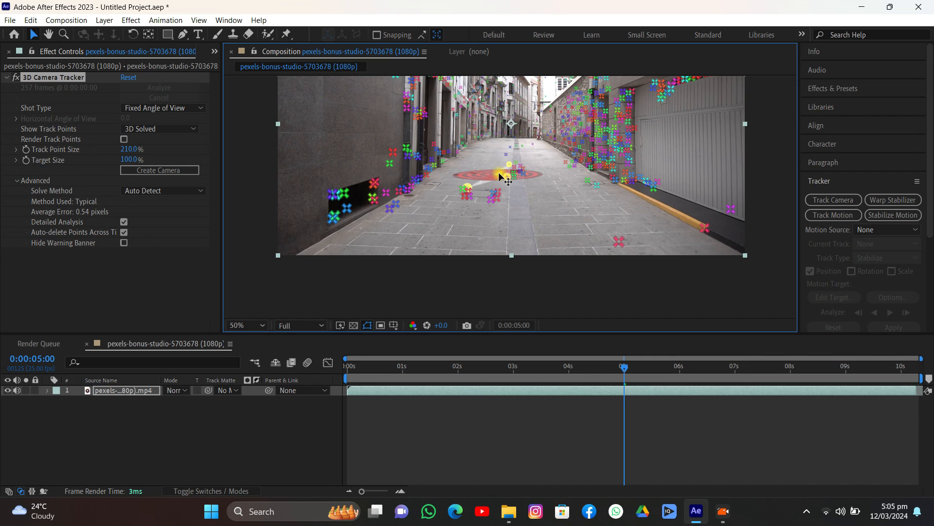
{"action": "right_click", "coordinate": [504, 178]}
{"action": "left_click", "coordinate": [526, 195]}
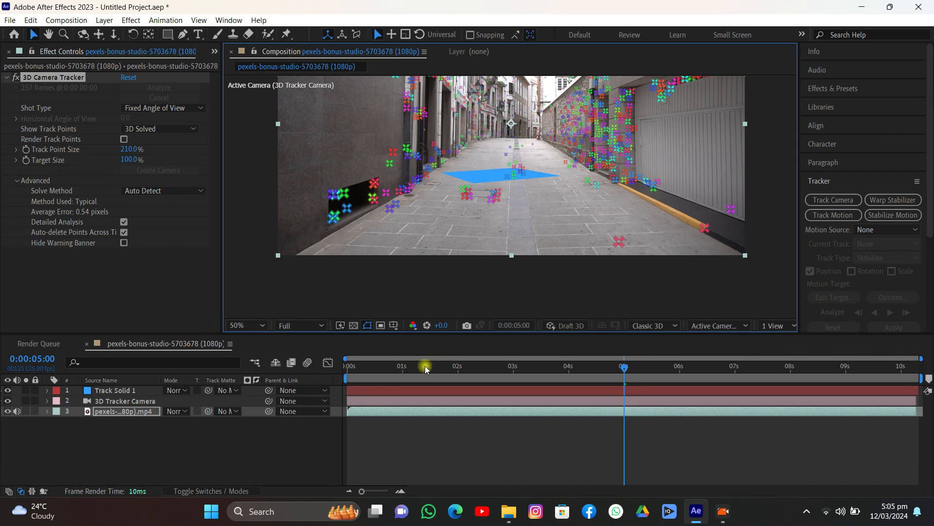
- Play the composition from the start and check close up how well the solid sticks to the pavement
{"action": "left_click_drag", "start_coordinate": [420, 368], "coordinate": [334, 402]}
{"action": "left_click", "coordinate": [416, 480]}
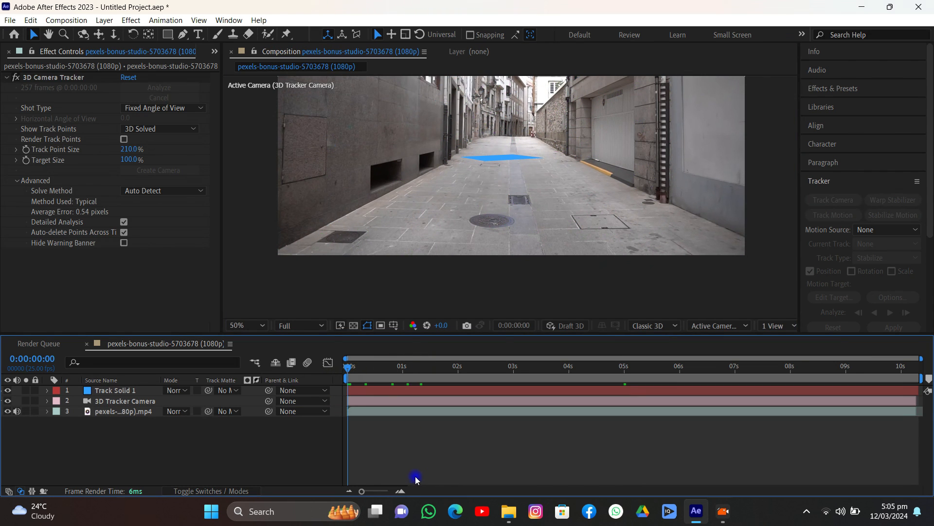
{"action": "key", "text": "space"}
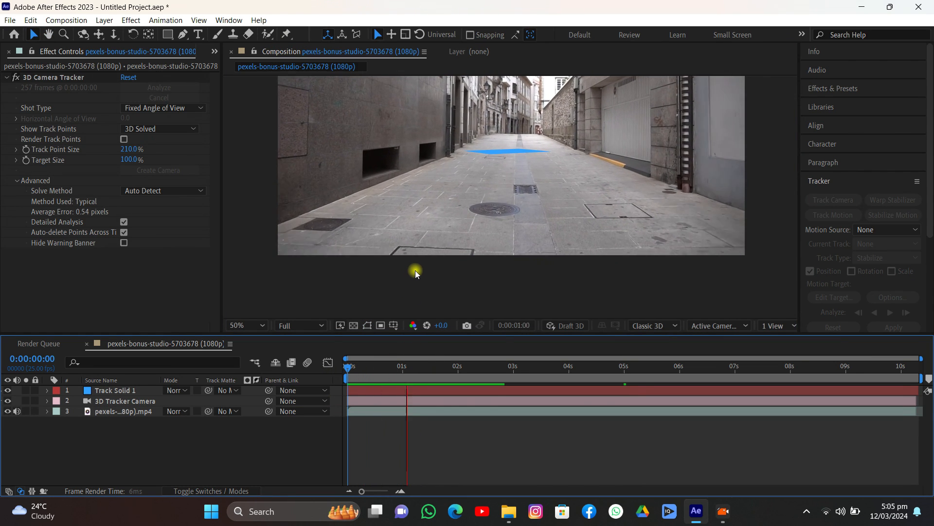
{"action": "scroll", "coordinate": [477, 174], "scroll_direction": "up", "scroll_amount": 2}
{"action": "key", "text": "h"}
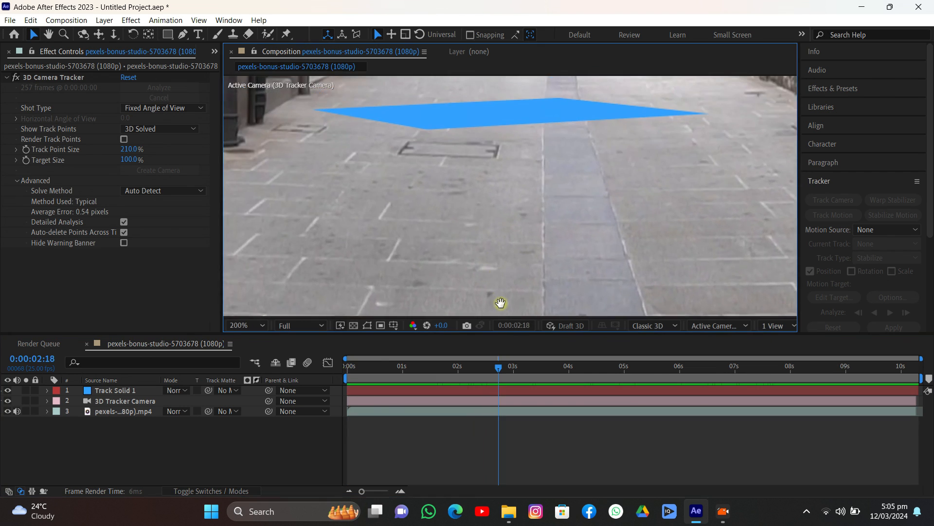
{"action": "key", "text": "v"}
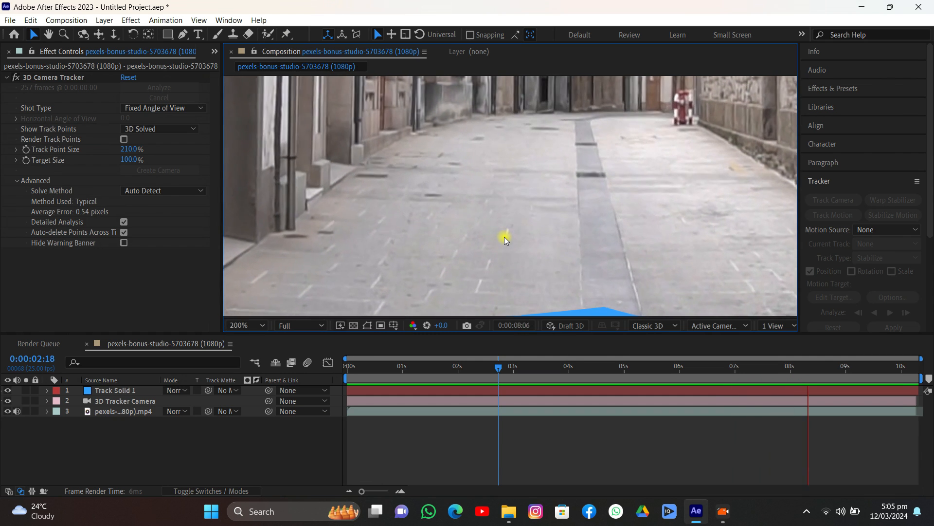
{"action": "scroll", "coordinate": [505, 237], "scroll_direction": "down", "scroll_amount": 2}
{"action": "scroll", "coordinate": [504, 236], "scroll_direction": "down", "scroll_amount": 2}
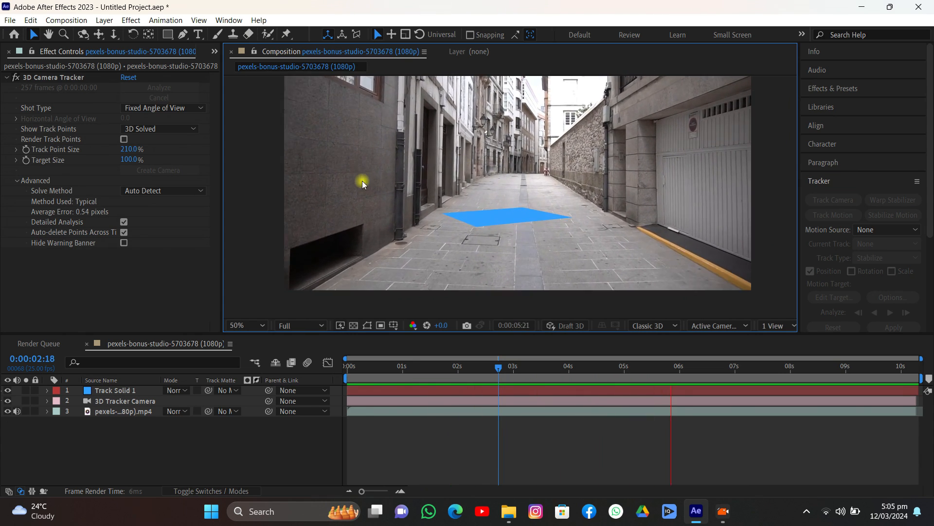
{"action": "key", "text": "space"}
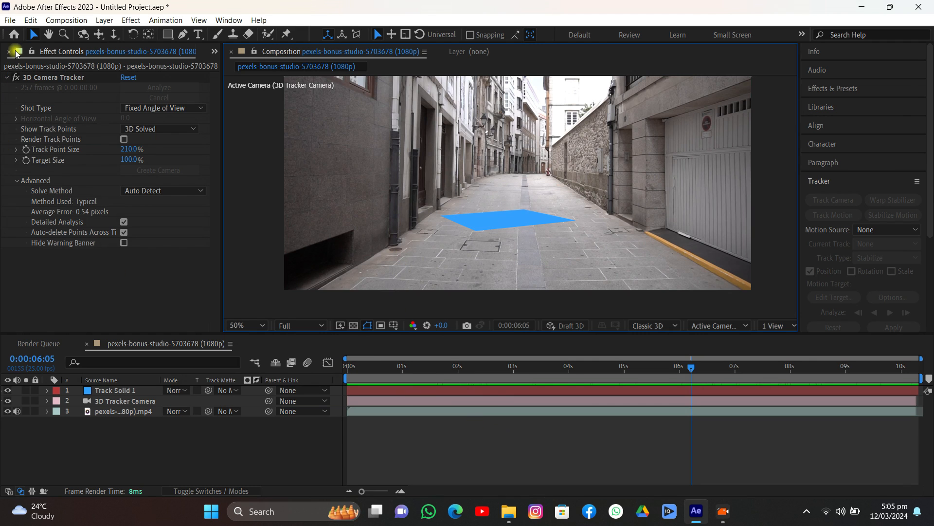
{"action": "left_click", "coordinate": [11, 19]}
{"action": "mouse_move", "coordinate": [60, 312]}
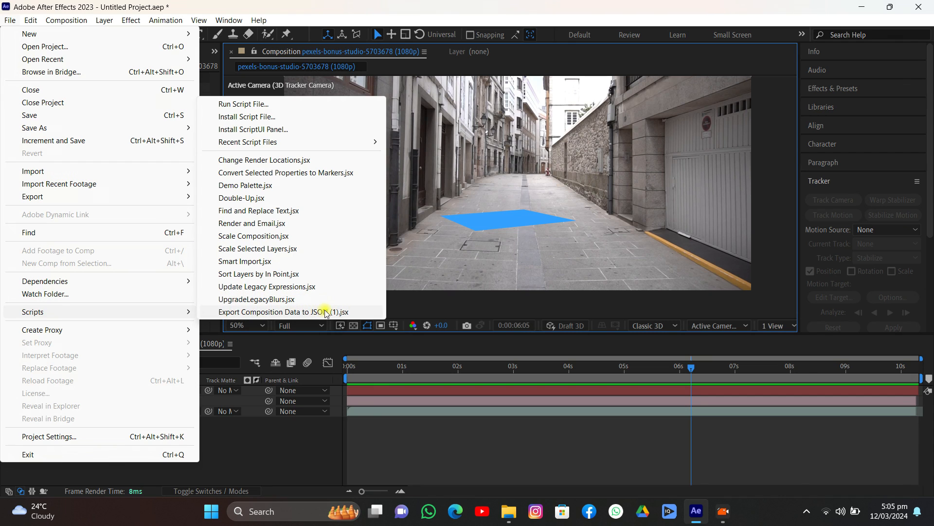
{"action": "left_click", "coordinate": [374, 414]}
{"action": "double_click", "coordinate": [375, 413]}
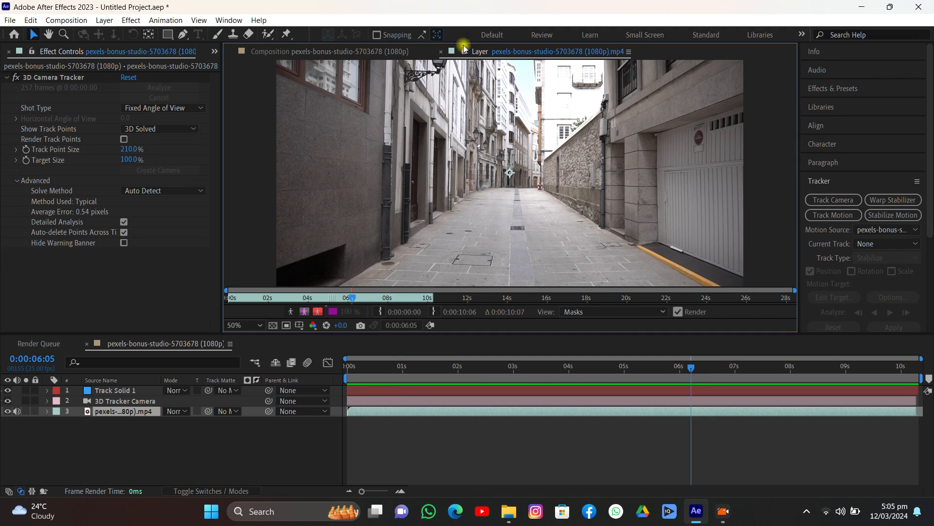
{"action": "left_click", "coordinate": [442, 51]}
- Select all three layers and run the Export Composition Data to JSON (1).jsx script
{"action": "left_click", "coordinate": [369, 387]}
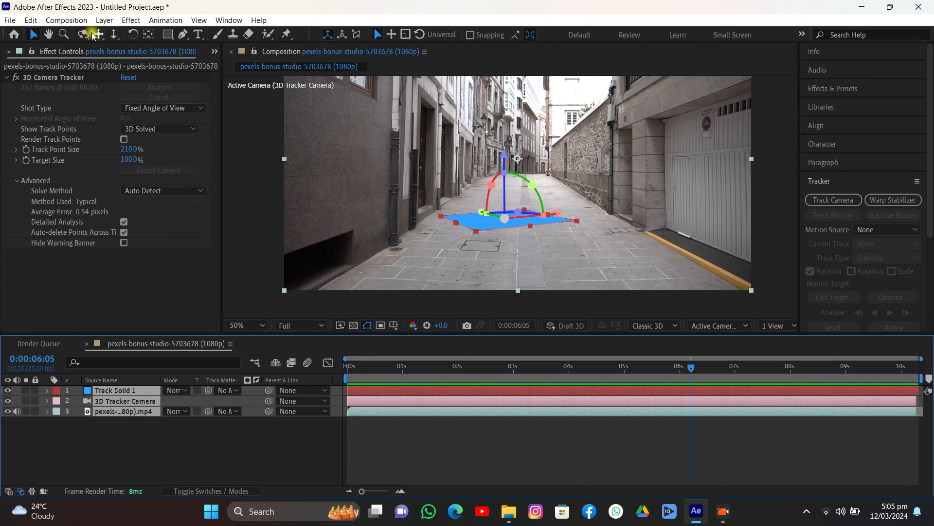
{"action": "left_click", "coordinate": [19, 21]}
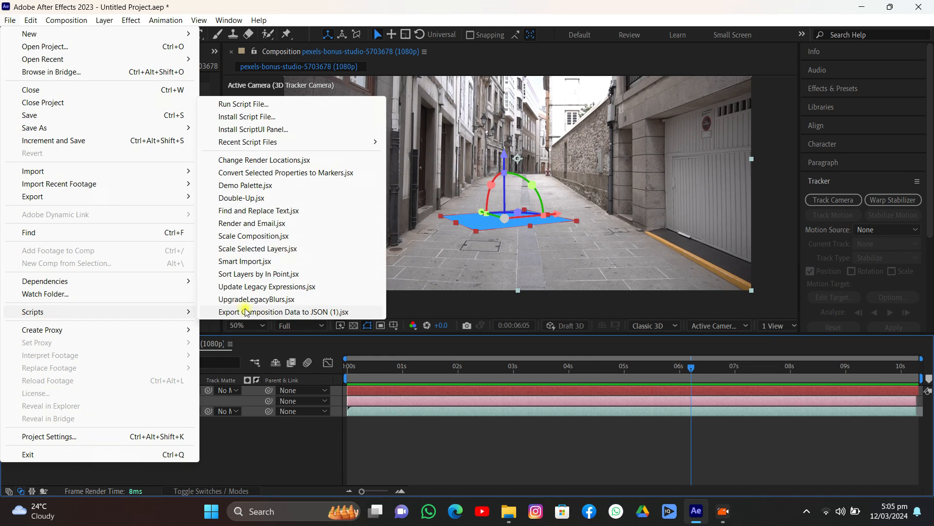
{"action": "left_click", "coordinate": [253, 312]}
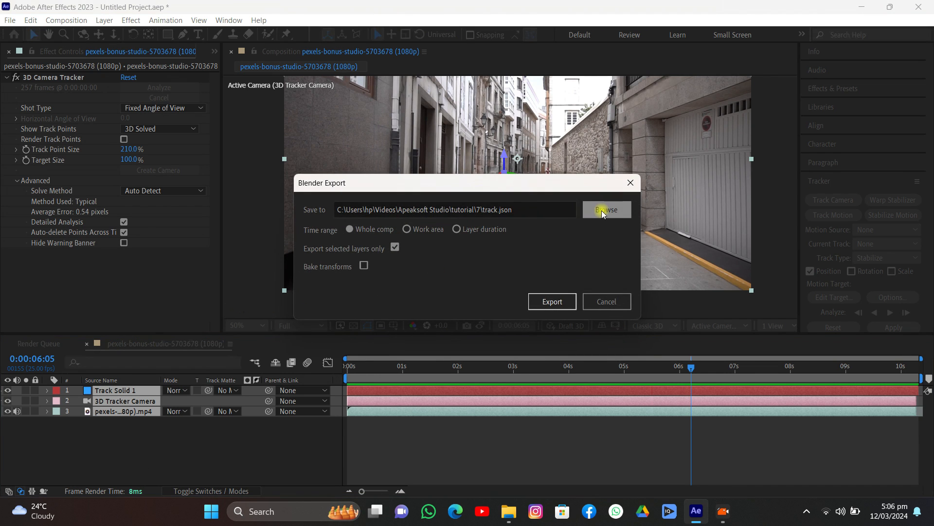
- Set the output file to track.json in the tutorial\7 folder and export the selected layers for the whole composition
{"action": "left_click", "coordinate": [604, 212]}
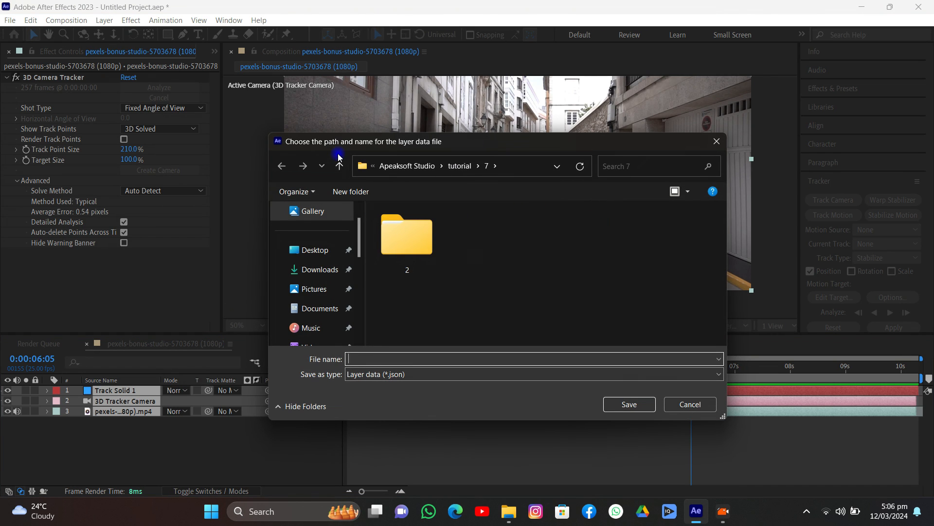
{"action": "left_click", "coordinate": [340, 166]}
{"action": "double_click", "coordinate": [475, 307]}
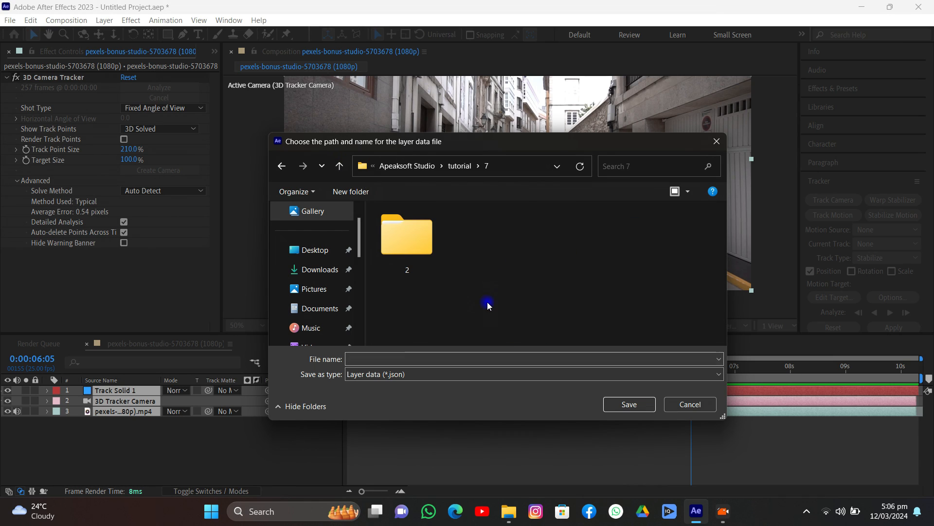
{"action": "left_click", "coordinate": [393, 356]}
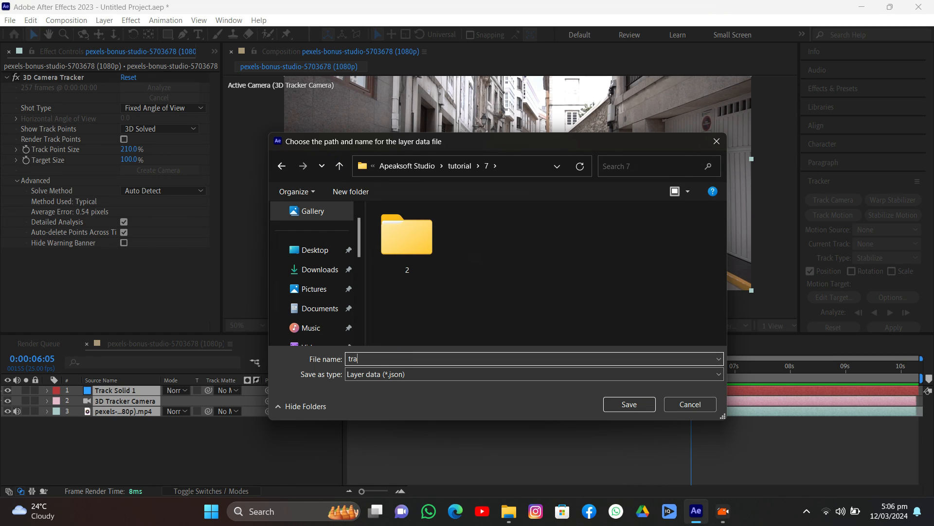
{"action": "key", "text": "Return"}
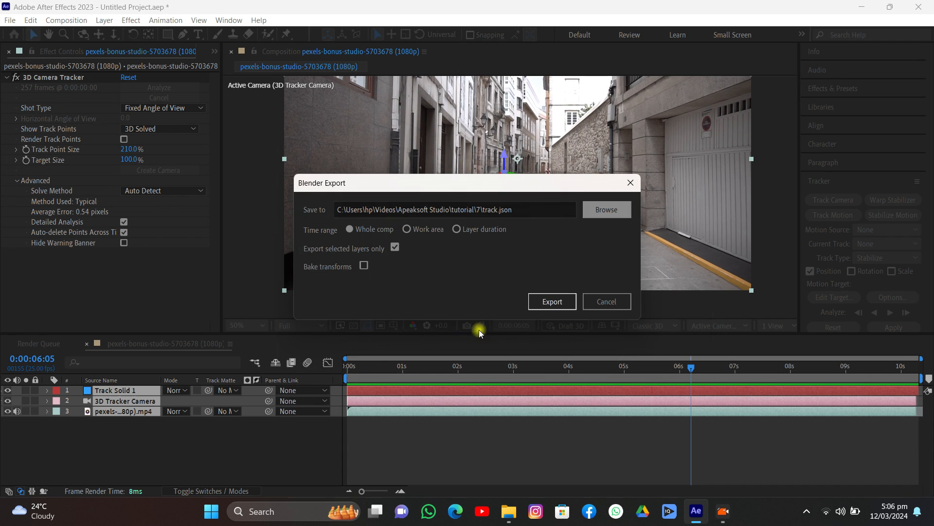
{"action": "left_click", "coordinate": [553, 302]}
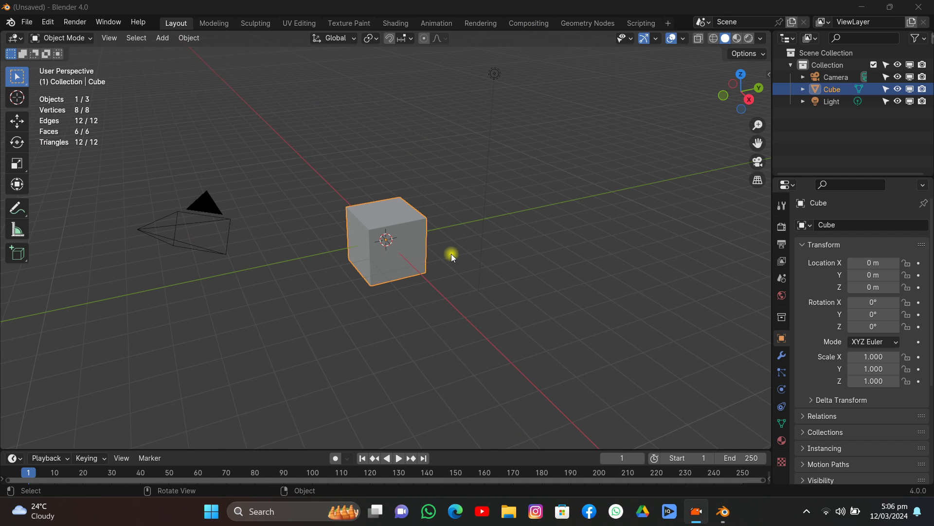
- Switch to Blender and delete the default camera, cube and light from the scene
{"action": "scroll", "coordinate": [452, 253], "scroll_direction": "down", "scroll_amount": 3}
{"action": "middle_click_drag", "start_coordinate": [452, 253], "coordinate": [429, 259]}
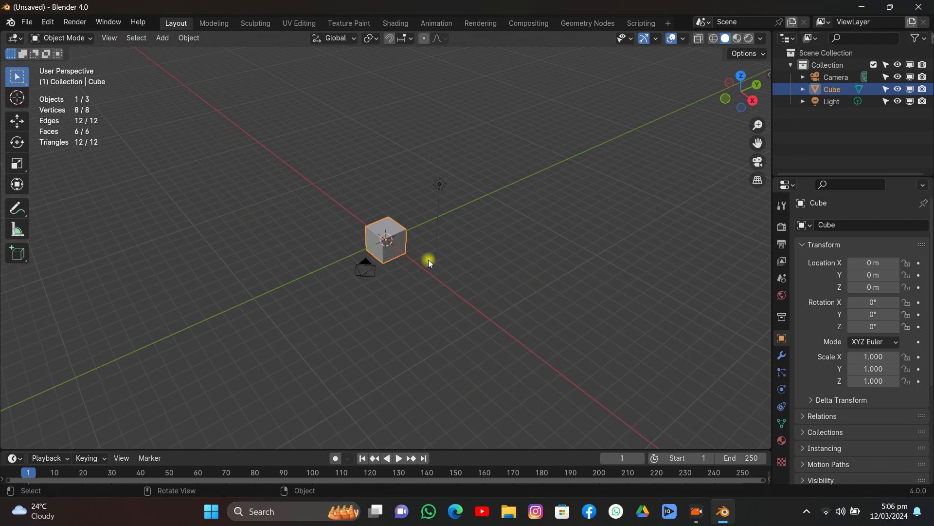
{"action": "key", "text": "a"}
{"action": "middle_click_drag", "start_coordinate": [486, 240], "coordinate": [460, 233]}
{"action": "key", "text": "Delete"}
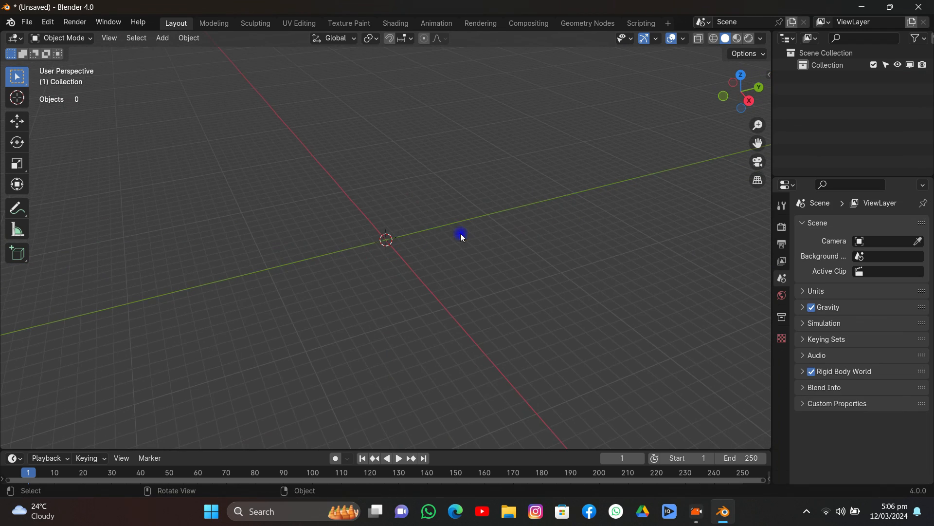
- Import track.json from the tutorial\7 folder as After Effects composition data
{"action": "left_click", "coordinate": [42, 23]}
{"action": "mouse_move", "coordinate": [30, 23]}
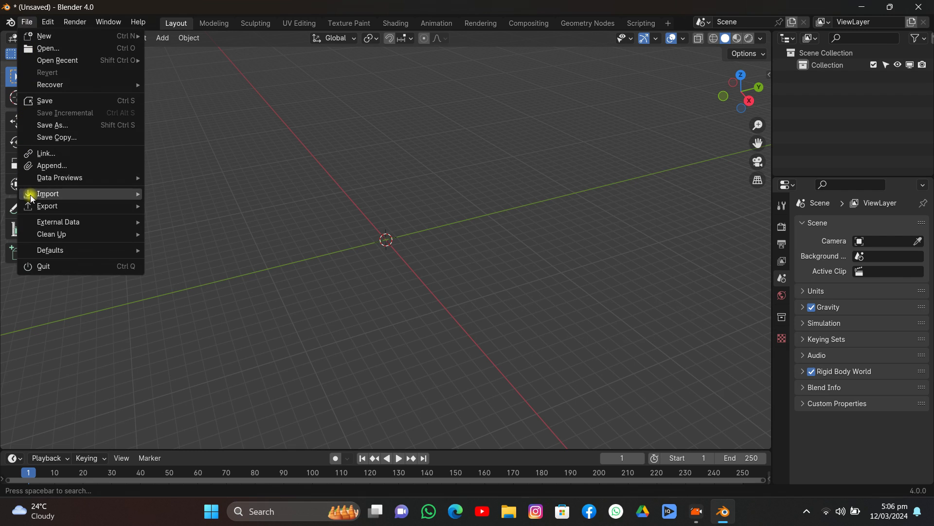
{"action": "mouse_move", "coordinate": [31, 195]}
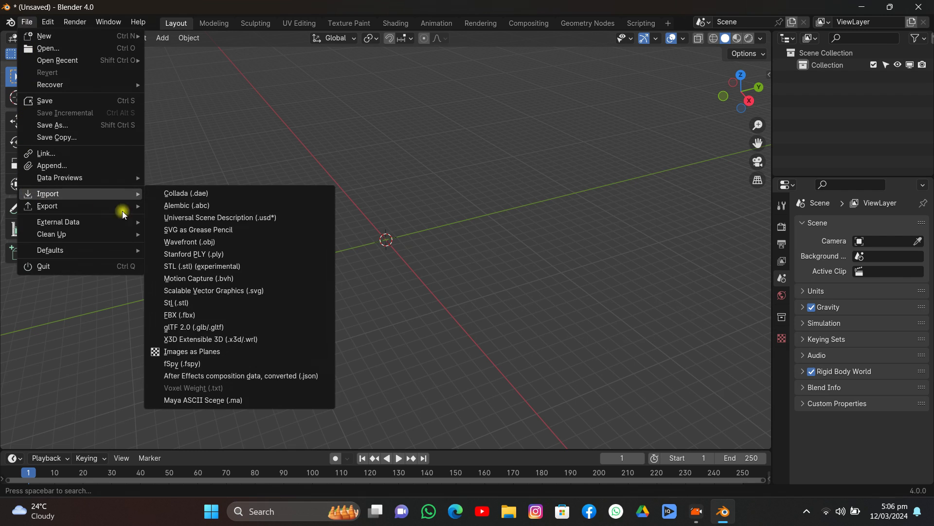
{"action": "left_click", "coordinate": [255, 377]}
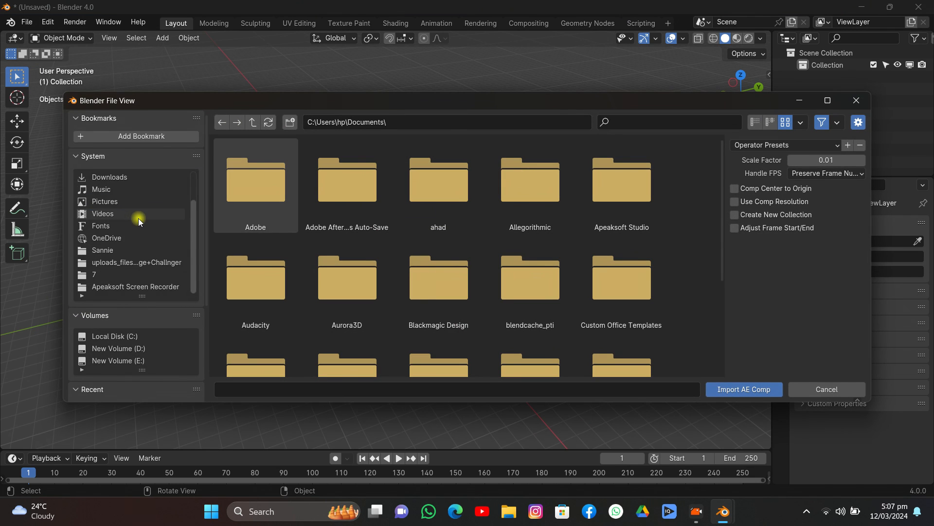
{"action": "left_click", "coordinate": [118, 265]}
{"action": "left_click", "coordinate": [117, 274]}
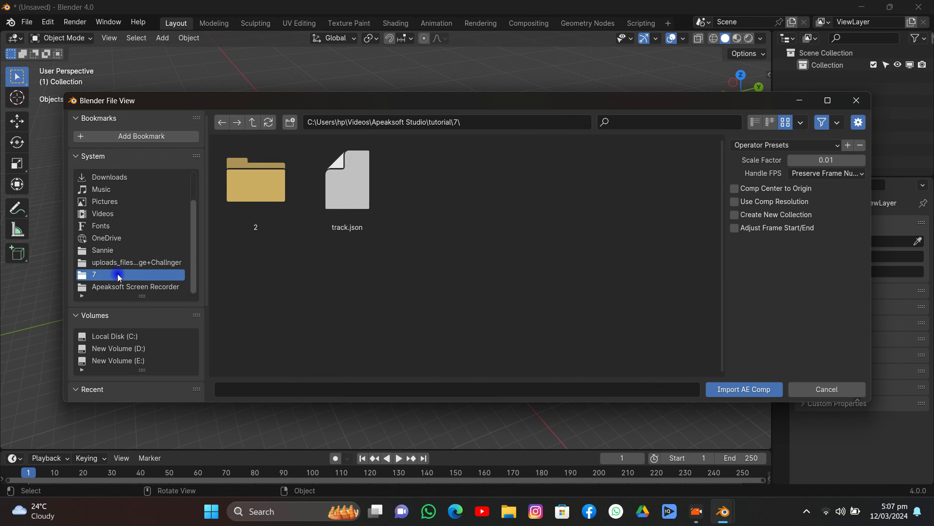
{"action": "left_click", "coordinate": [343, 198]}
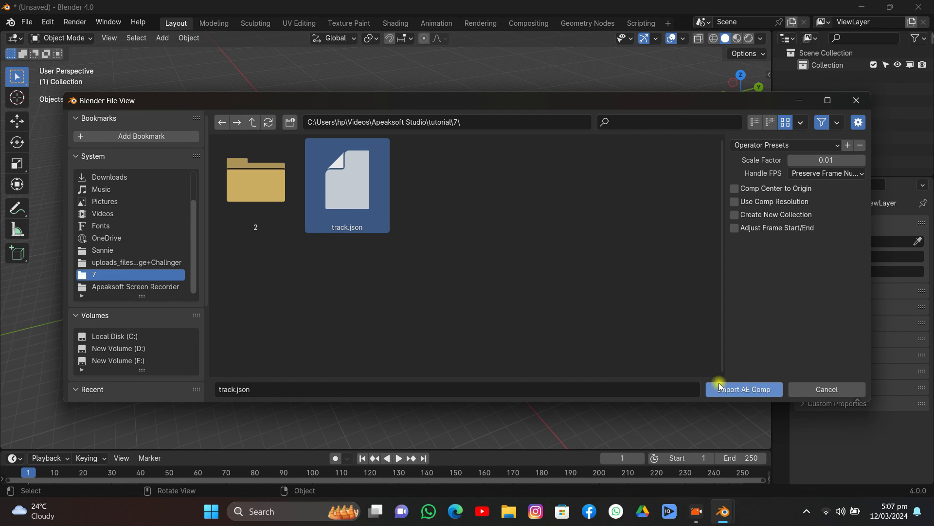
{"action": "left_click", "coordinate": [736, 391]}
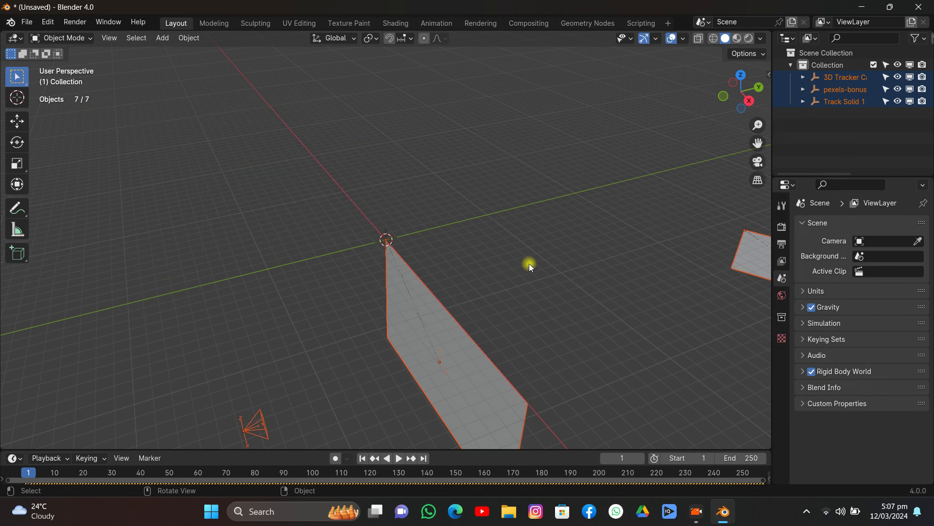
- Delete the upright footage plane from the imported objects and enlarge the timeline area
{"action": "scroll", "coordinate": [531, 264], "scroll_direction": "down", "scroll_amount": 3}
{"action": "middle_click_drag", "start_coordinate": [530, 264], "coordinate": [625, 235]}
{"action": "scroll", "coordinate": [562, 276], "scroll_direction": "up", "scroll_amount": 2}
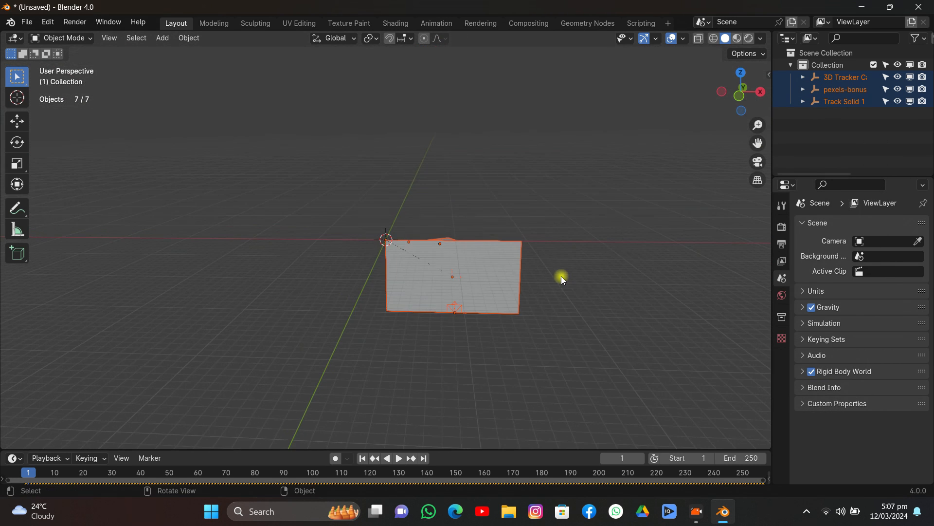
{"action": "left_click", "coordinate": [625, 188]}
{"action": "middle_click_drag", "start_coordinate": [624, 188], "coordinate": [526, 227]}
{"action": "left_click", "coordinate": [481, 260]}
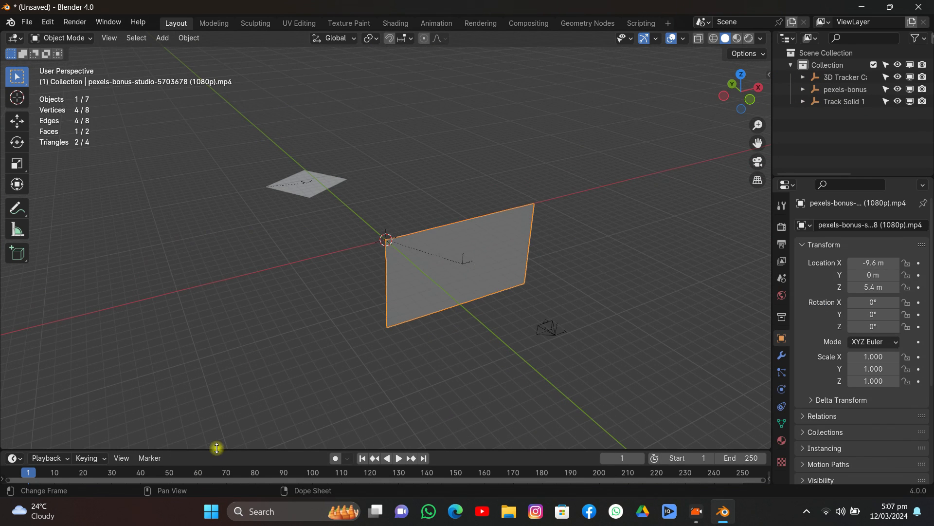
{"action": "left_click_drag", "start_coordinate": [217, 448], "coordinate": [235, 372]}
{"action": "key", "text": "x"}
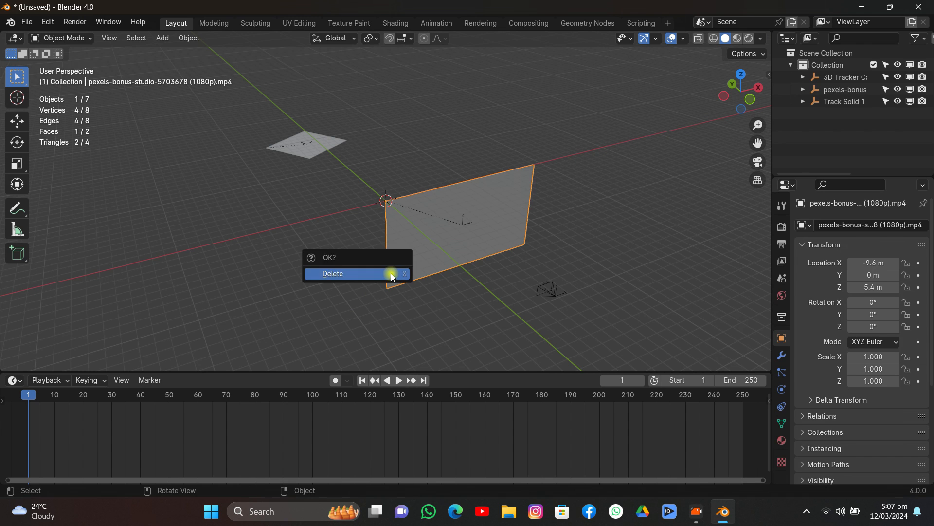
{"action": "left_click", "coordinate": [390, 273]}
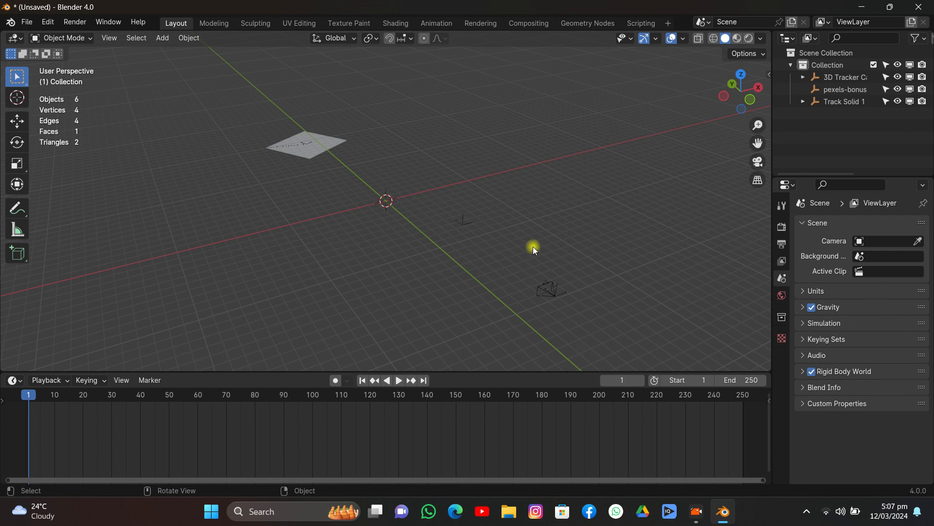
- Select all objects and shift their keyframes one frame forward so they start at frame 1
{"action": "key", "text": "a"}
{"action": "middle_click_drag", "start_coordinate": [547, 243], "coordinate": [415, 361]}
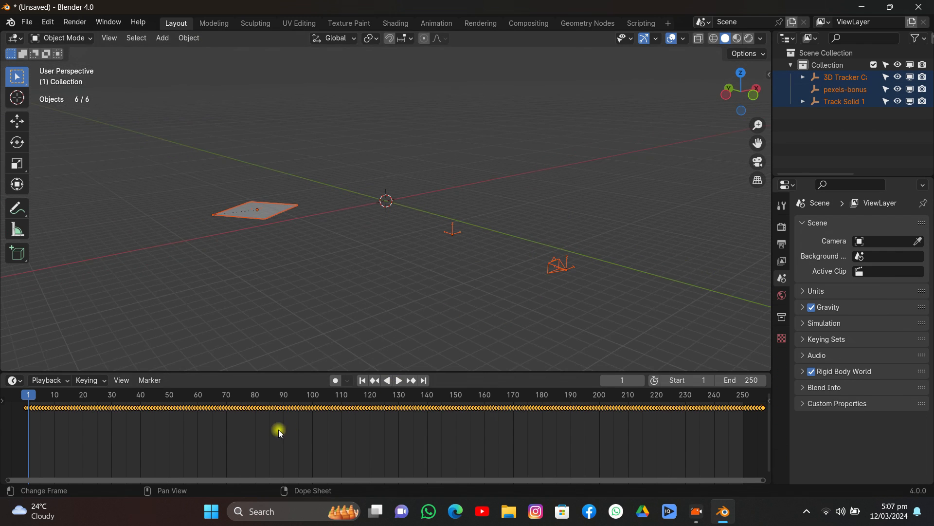
{"action": "middle_click_drag", "start_coordinate": [278, 429], "coordinate": [456, 436]}
{"action": "scroll", "coordinate": [215, 404], "scroll_direction": "up", "scroll_amount": 4}
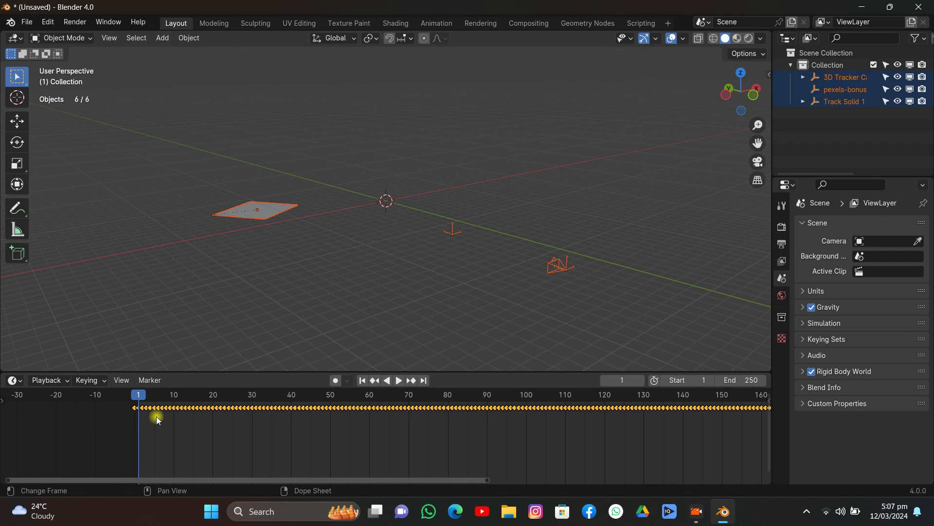
{"action": "key", "text": "g"}
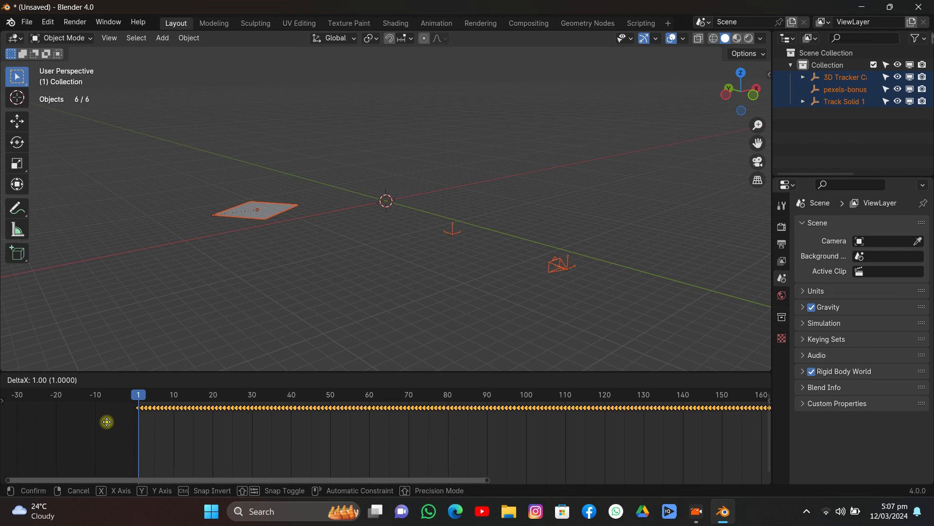
{"action": "left_click", "coordinate": [107, 422]}
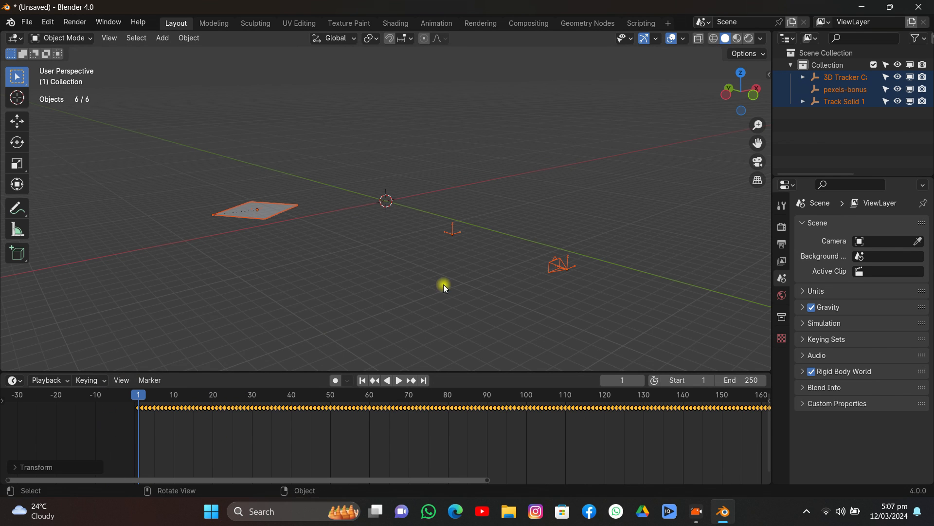
- View the scene through the tracked camera and set the output frame rate to 25 fps
{"action": "middle_click_drag", "start_coordinate": [443, 284], "coordinate": [687, 191]}
{"action": "left_click", "coordinate": [758, 163]}
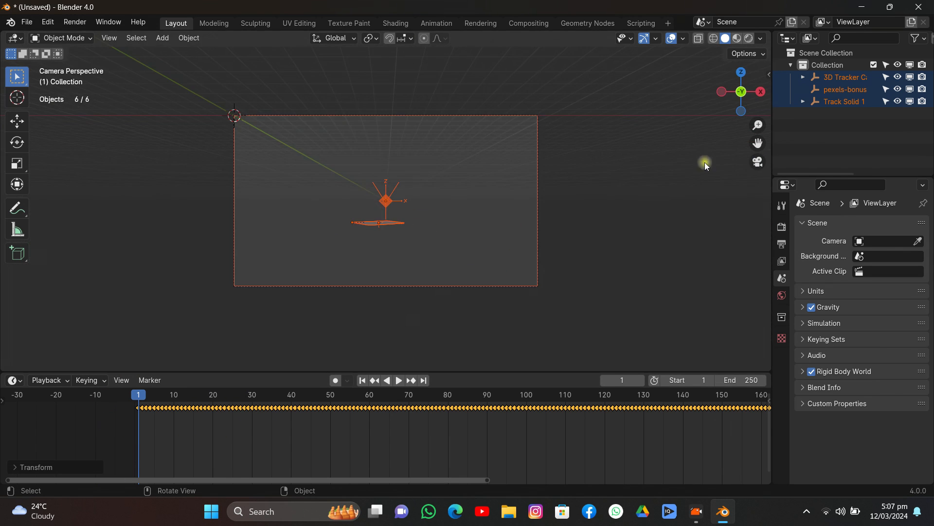
{"action": "left_click", "coordinate": [612, 192]}
{"action": "left_click", "coordinate": [782, 243]}
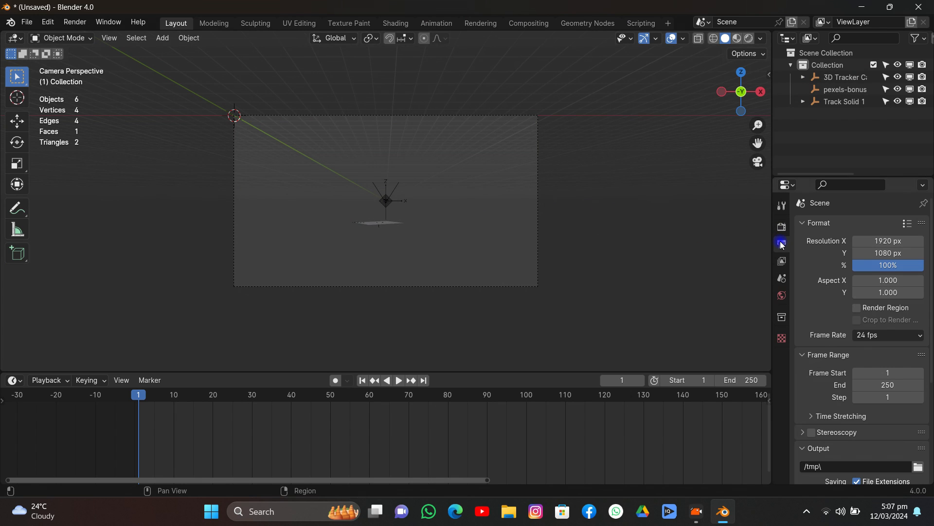
{"action": "left_click", "coordinate": [892, 336]}
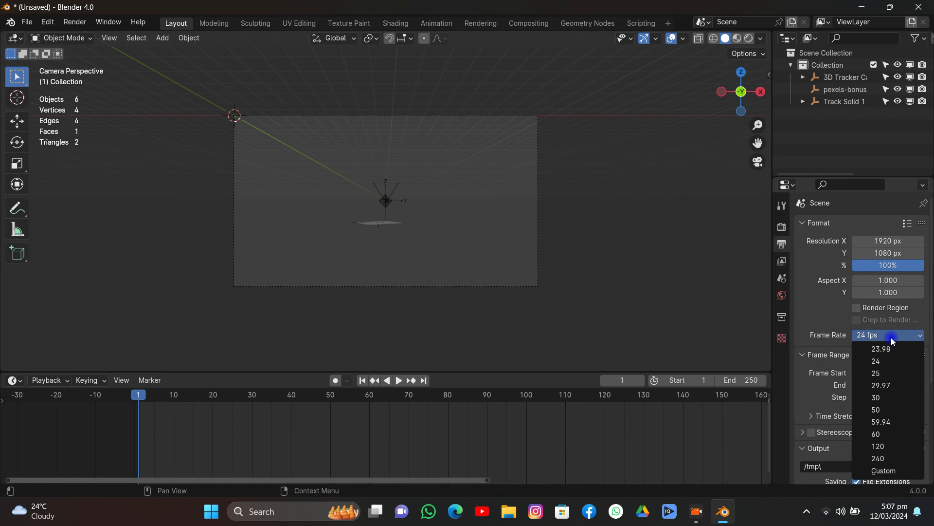
{"action": "left_click", "coordinate": [881, 373]}
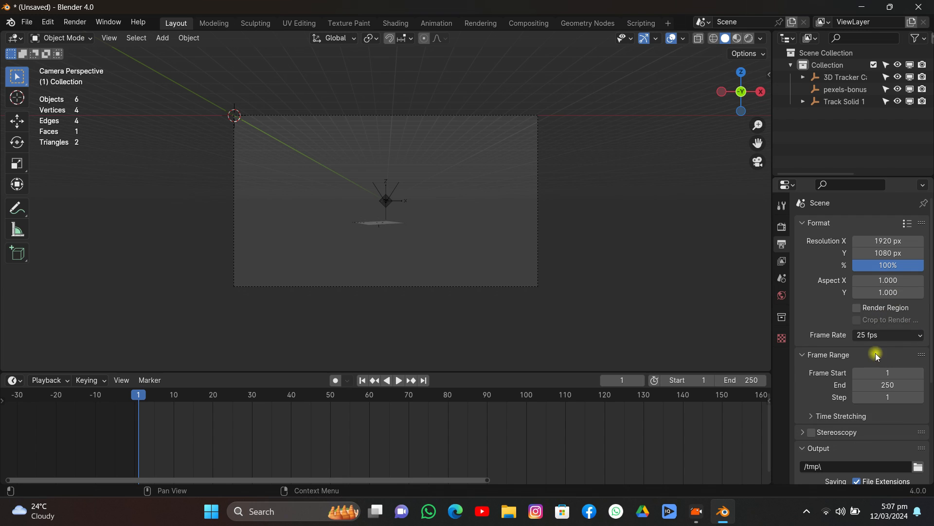
- Enable background images on the 3D Tracker Camera and add one with Movie Clip as its source
{"action": "scroll", "coordinate": [454, 276], "scroll_direction": "down", "scroll_amount": 2}
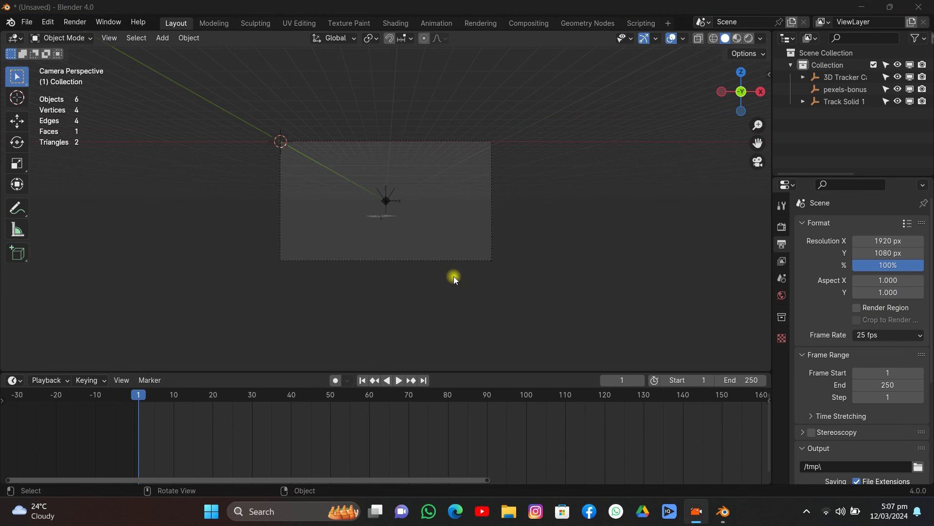
{"action": "scroll", "coordinate": [453, 276], "scroll_direction": "up", "scroll_amount": 4}
{"action": "left_click", "coordinate": [497, 85]}
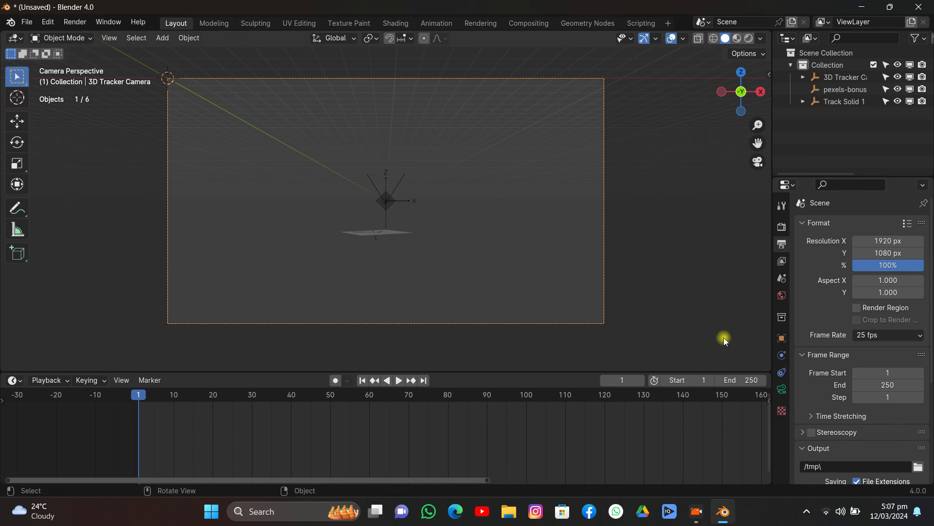
{"action": "left_click", "coordinate": [782, 388]}
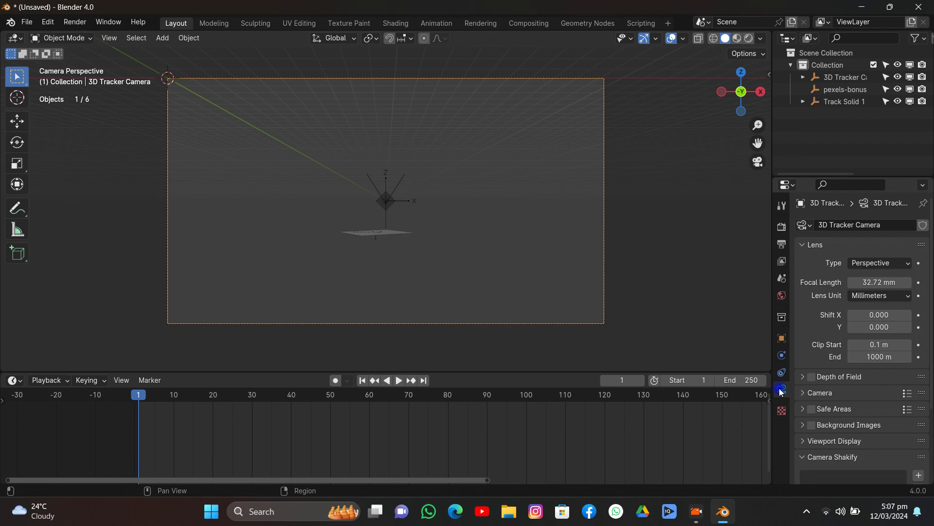
{"action": "left_click", "coordinate": [803, 426]}
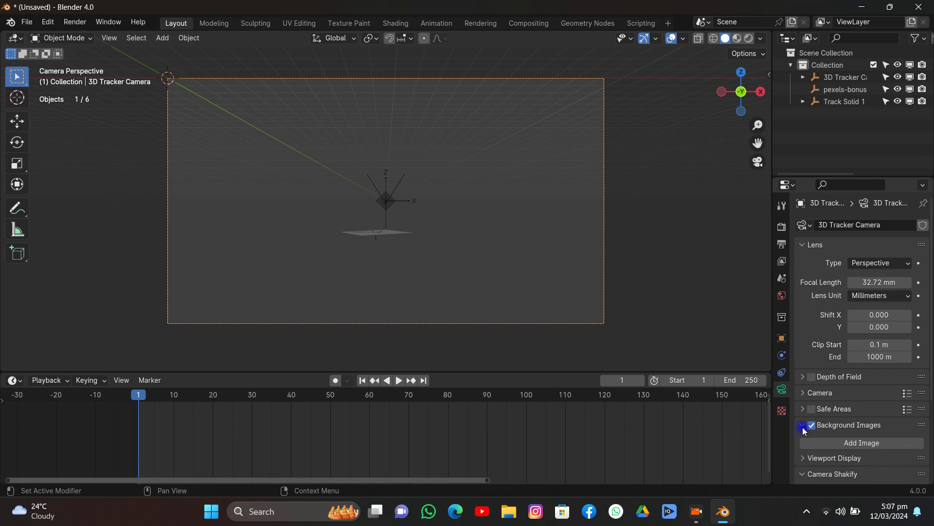
{"action": "left_click", "coordinate": [861, 441]}
{"action": "scroll", "coordinate": [890, 421], "scroll_direction": "down", "scroll_amount": 3}
{"action": "left_click", "coordinate": [900, 405]}
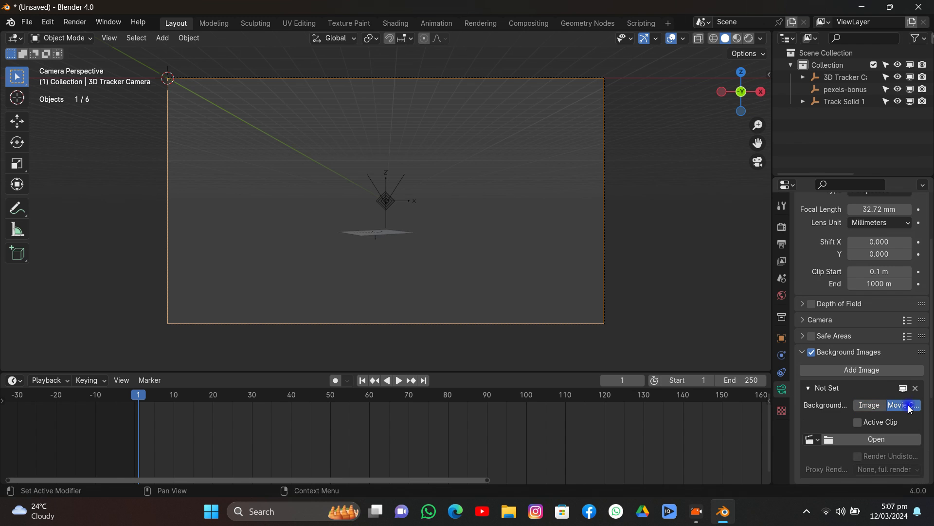
{"action": "left_click", "coordinate": [897, 440]}
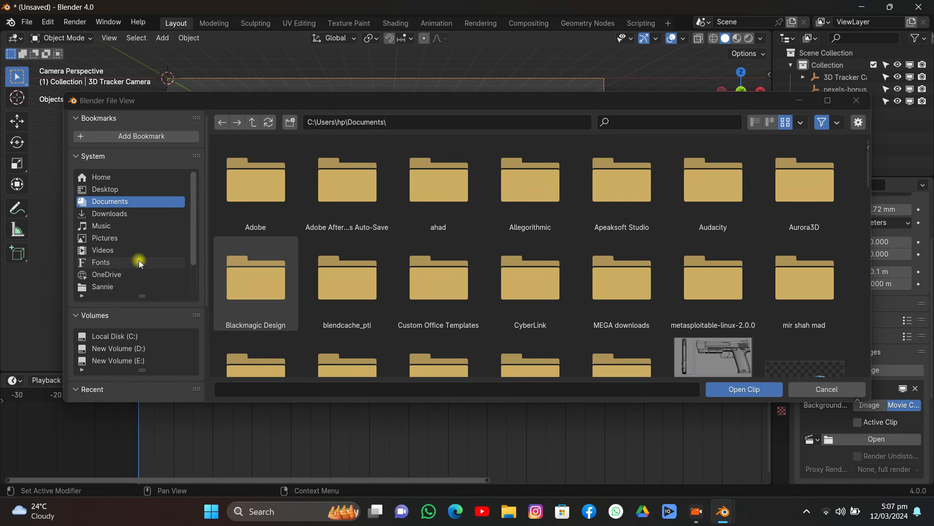
{"action": "scroll", "coordinate": [134, 262], "scroll_direction": "down", "scroll_amount": 2}
{"action": "left_click", "coordinate": [130, 275]}
{"action": "left_click", "coordinate": [347, 180]}
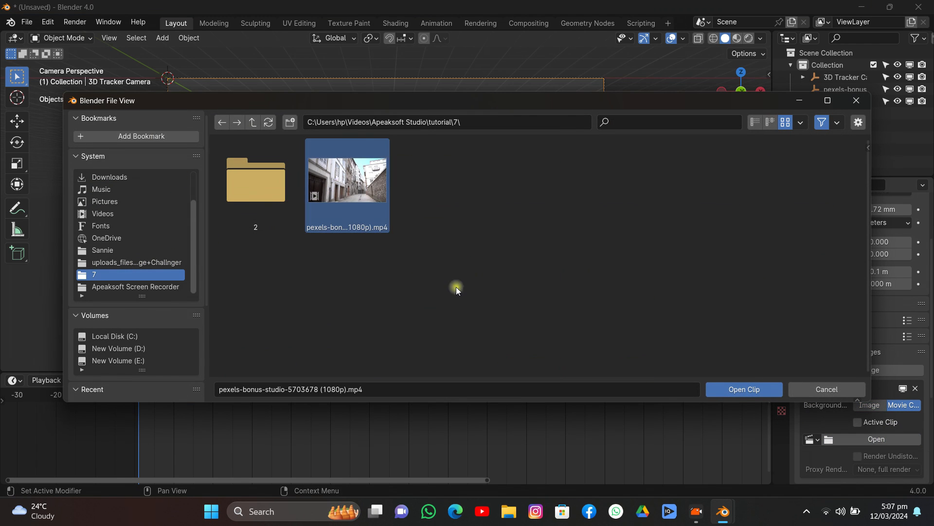
{"action": "left_click", "coordinate": [744, 389]}
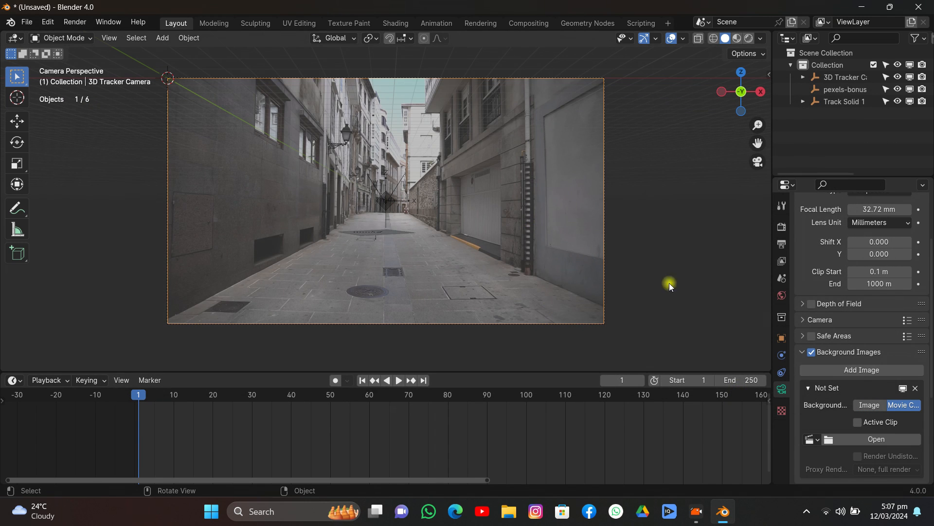
{"action": "scroll", "coordinate": [898, 446], "scroll_direction": "down", "scroll_amount": 5}
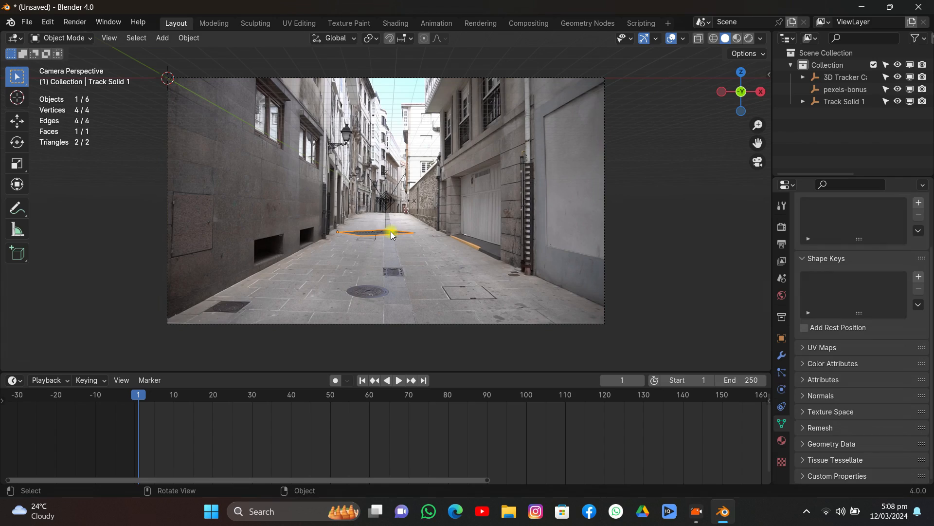
- Play the animation and check close up how the tracked solid sticks to the pavement, stopping at frame 177
{"action": "key", "text": "space"}
{"action": "scroll", "coordinate": [451, 205], "scroll_direction": "up", "scroll_amount": 2}
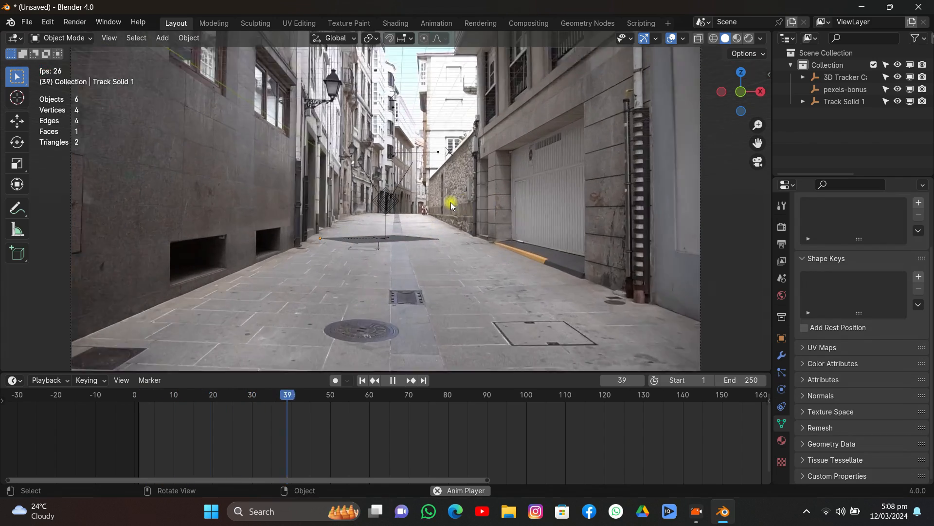
{"action": "scroll", "coordinate": [450, 202], "scroll_direction": "up", "scroll_amount": 1}
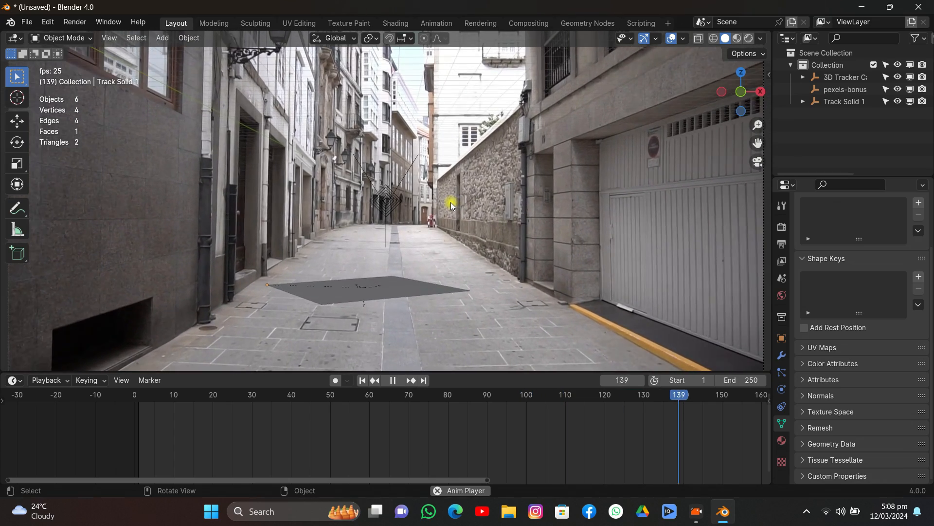
{"action": "key", "text": "space"}
{"action": "scroll", "coordinate": [451, 202], "scroll_direction": "down", "scroll_amount": 2}
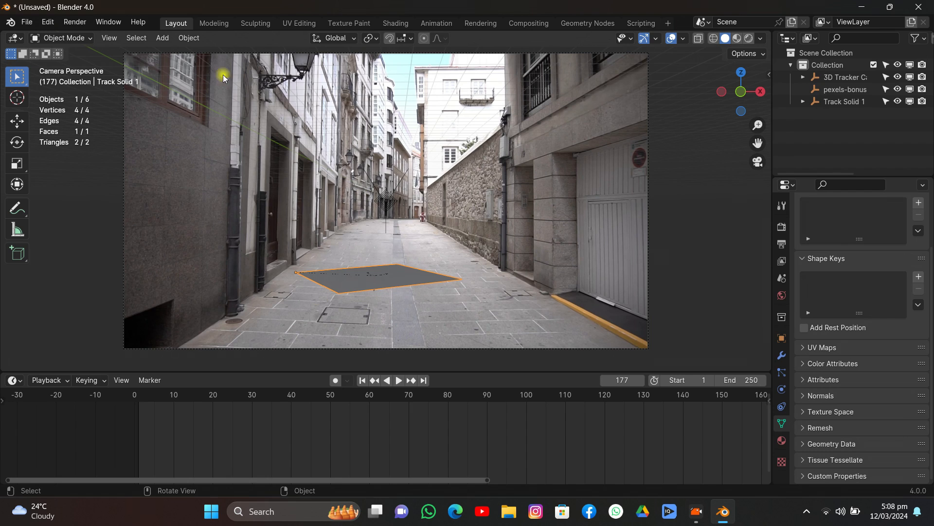
- Set the transform orientation to Local and rotate the track solid about 33° around its local Y axis to align with the street
{"action": "left_click", "coordinate": [320, 37]}
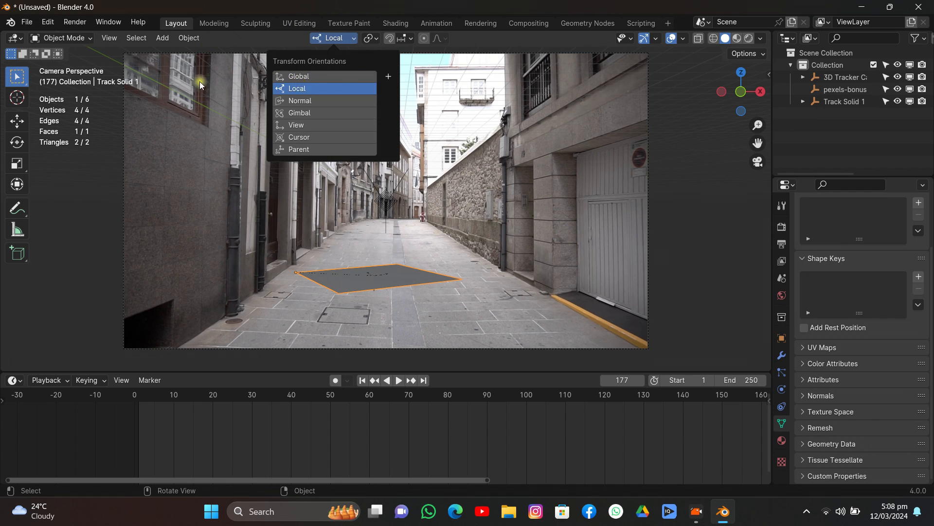
{"action": "left_click", "coordinate": [311, 88]}
{"action": "left_click", "coordinate": [16, 120]}
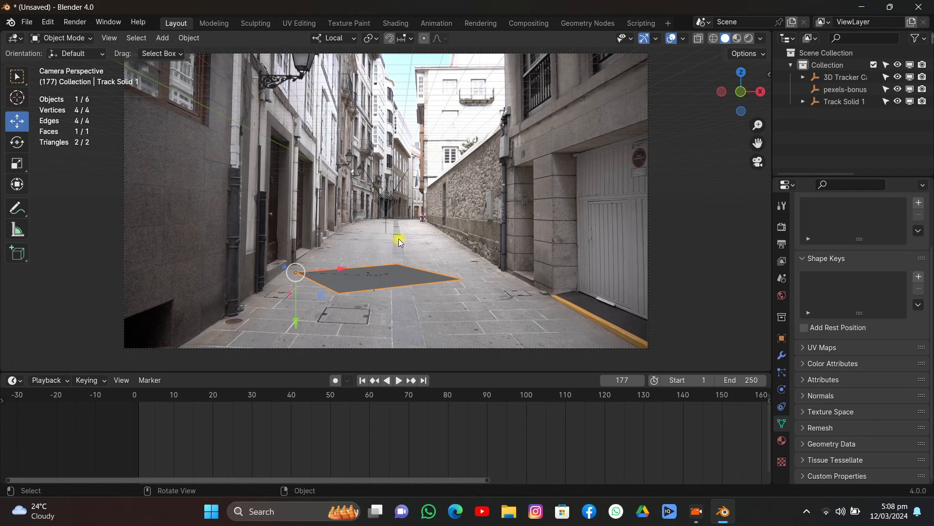
{"action": "key", "text": "r"}
{"action": "key", "text": "y"}
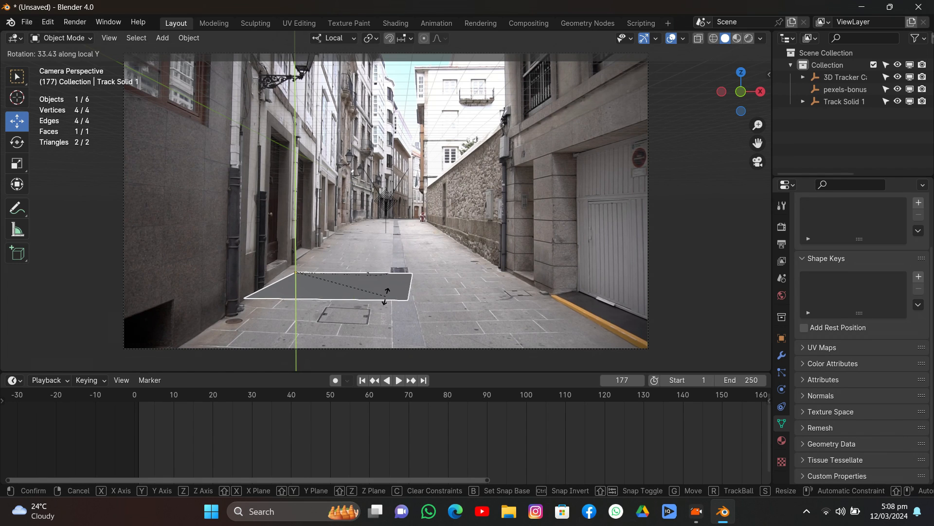
{"action": "left_click", "coordinate": [388, 291]}
- Nudge the track solid along its local X axis and scale it about 1.86 along X to span the street's width
{"action": "mouse_move", "coordinate": [343, 272]}
{"action": "left_mouse_down"}
{"action": "mouse_move", "coordinate": [384, 284]}
{"action": "mouse_move", "coordinate": [336, 273]}
{"action": "left_mouse_up"}
{"action": "key", "text": "s"}
{"action": "key", "text": "x"}
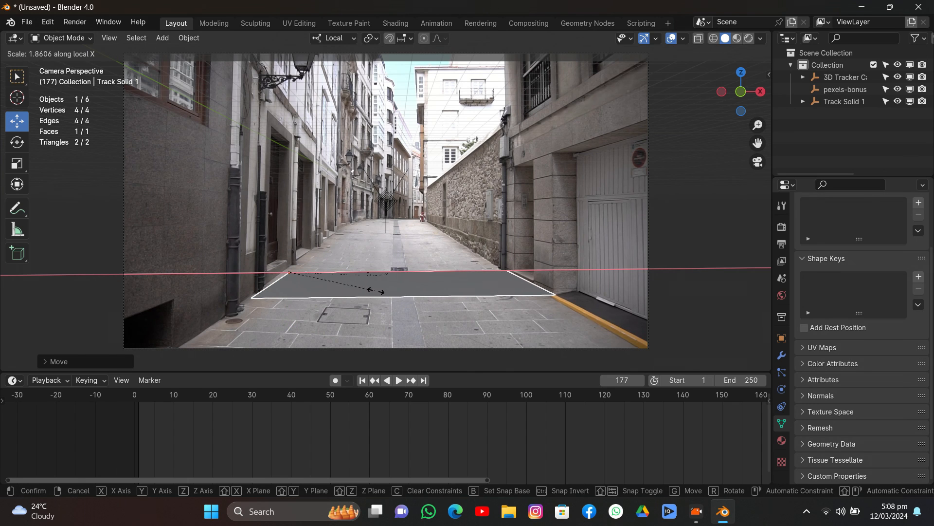
{"action": "left_click", "coordinate": [375, 290]}
- Move the track solid along its local Z axis toward the far end of the street and nudge it along local X
{"action": "left_click_drag", "start_coordinate": [378, 286], "coordinate": [368, 335]}
{"action": "key", "text": "z"}
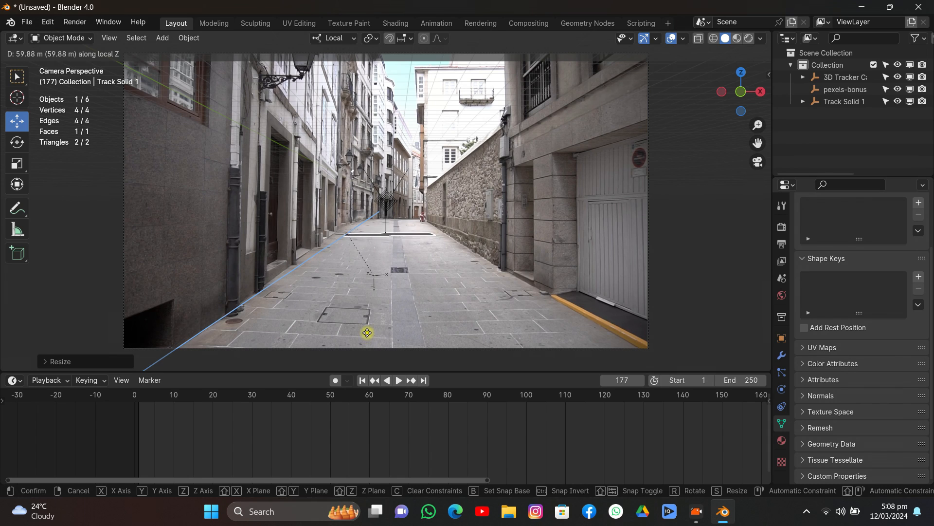
{"action": "left_click_drag", "start_coordinate": [367, 332], "coordinate": [365, 319]}
{"action": "left_click_drag", "start_coordinate": [380, 240], "coordinate": [365, 238]}
- Scale the track solid along its local X axis to span the street's width, and along local Z to reach past the camera
{"action": "key", "text": "s"}
{"action": "key", "text": "x"}
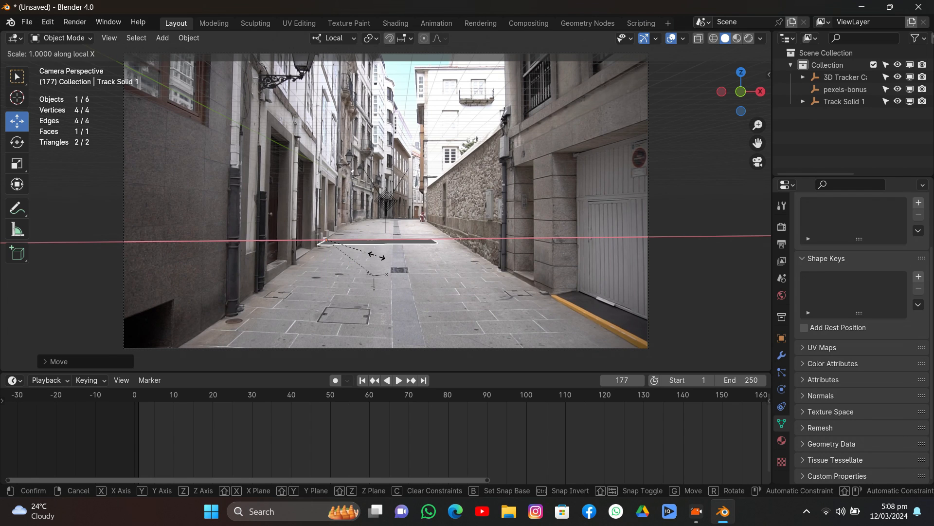
{"action": "left_click", "coordinate": [386, 263]}
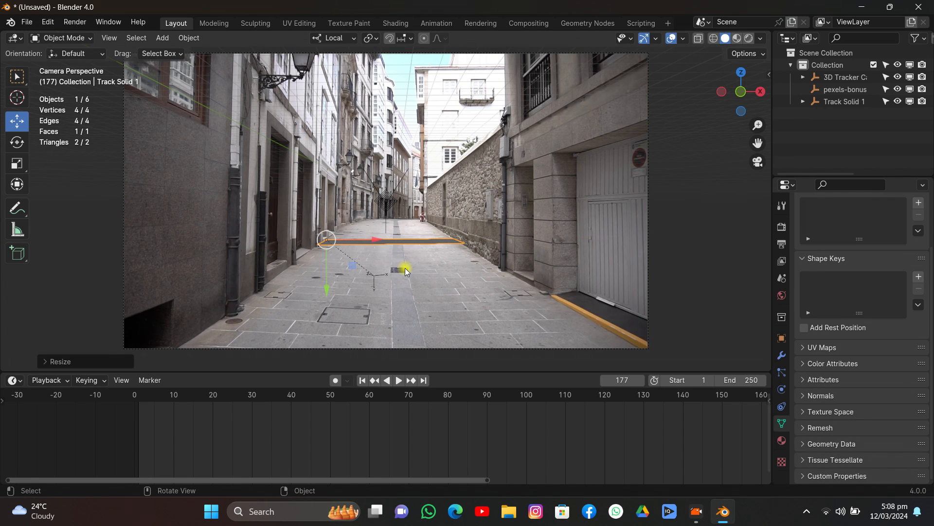
{"action": "key", "text": "s"}
{"action": "key", "text": "z"}
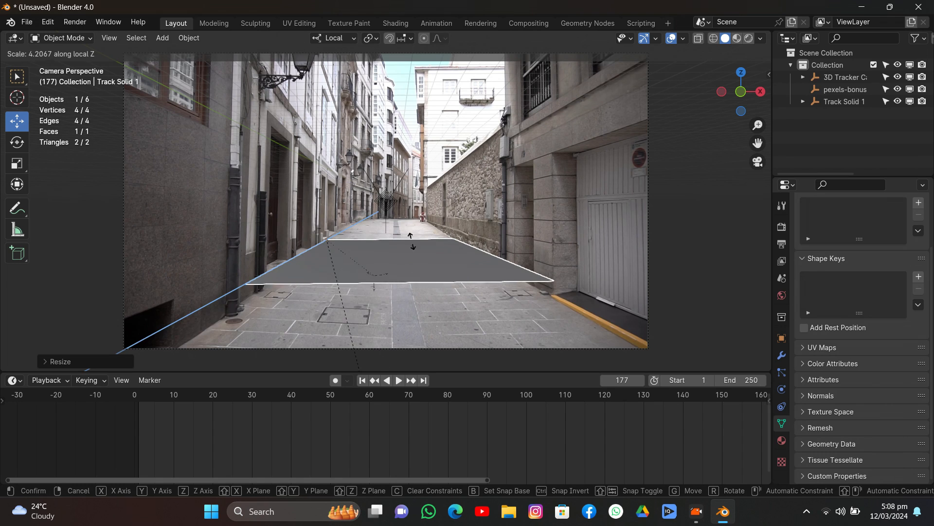
{"action": "left_click", "coordinate": [438, 158]}
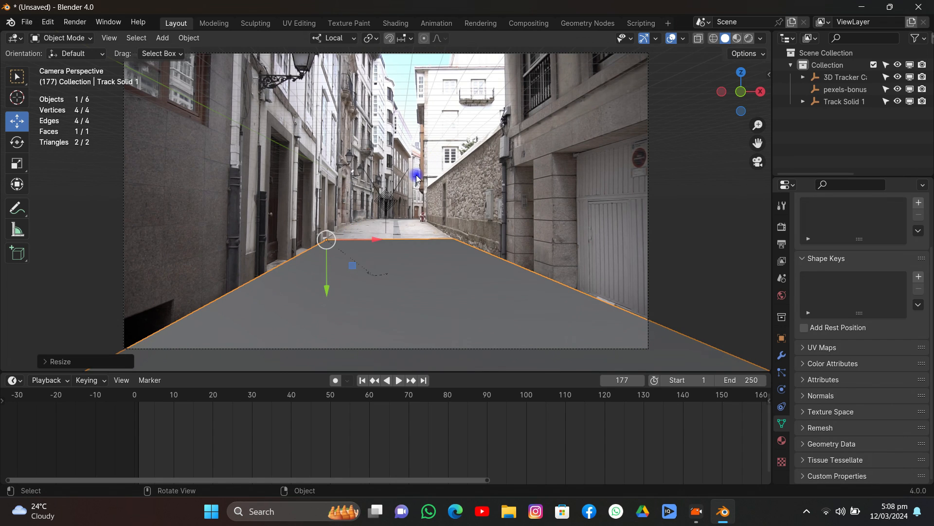
- Deselect the track solid and play the animation to check how it covers the pavement, stopping at frame 60
{"action": "key", "text": "alt+a"}
{"action": "key", "text": "space"}
{"action": "scroll", "coordinate": [397, 171], "scroll_direction": "down", "scroll_amount": 2}
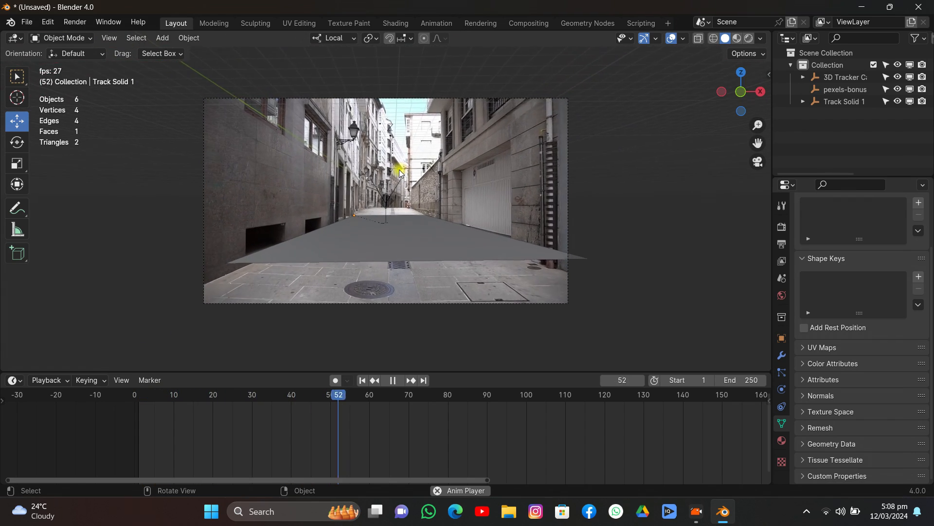
{"action": "key", "text": "space"}
- Try nudging the track solid along its local Y axis, replay the animation from the start, and undo the nudge
{"action": "left_click_drag", "start_coordinate": [360, 241], "coordinate": [360, 252]}
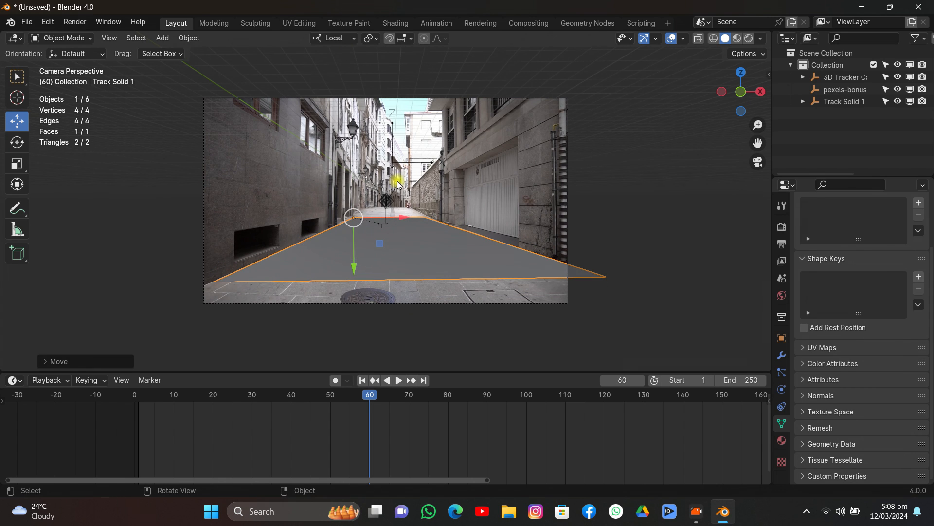
{"action": "left_click", "coordinate": [396, 181]}
{"action": "key", "text": "space"}
{"action": "key", "text": "space"}
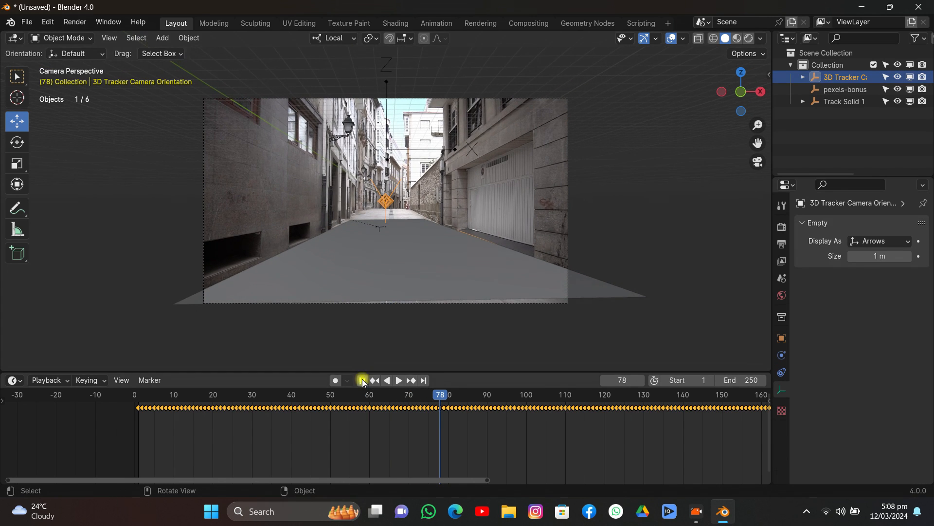
{"action": "left_click", "coordinate": [362, 380]}
{"action": "key", "text": "space"}
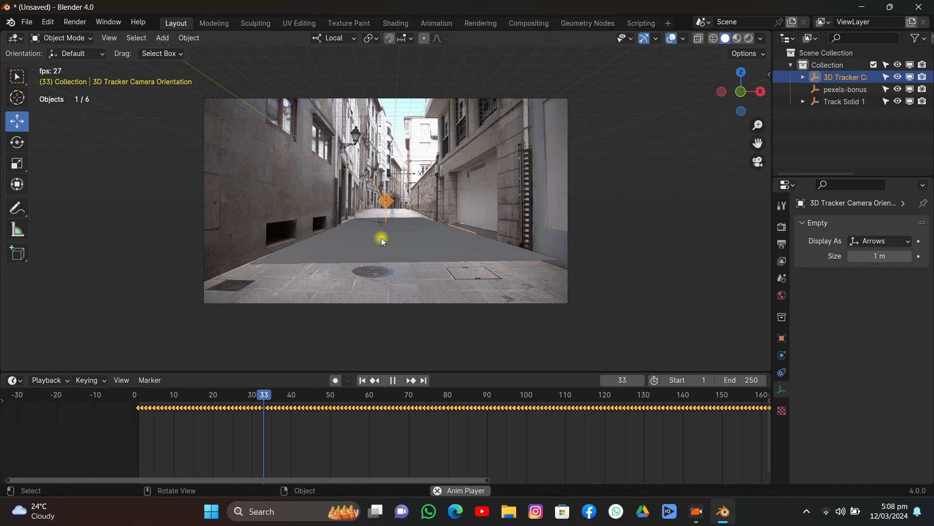
{"action": "key", "text": "space"}
{"action": "key", "text": "ctrl+z"}
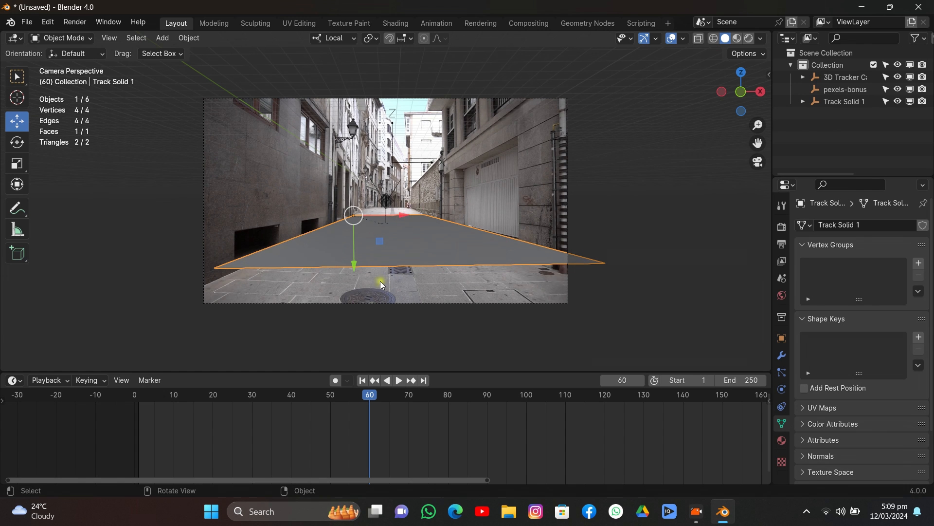
- Play the animation from the first frame to examine the ground solid's front edge, stopping at frame 30
{"action": "left_click", "coordinate": [365, 379]}
{"action": "left_click", "coordinate": [396, 168]}
{"action": "key", "text": "space"}
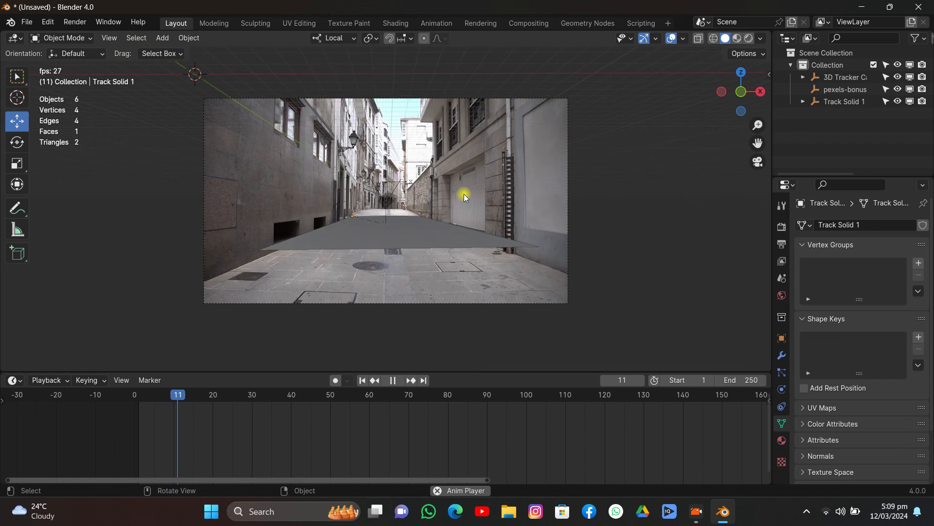
{"action": "key", "text": "space"}
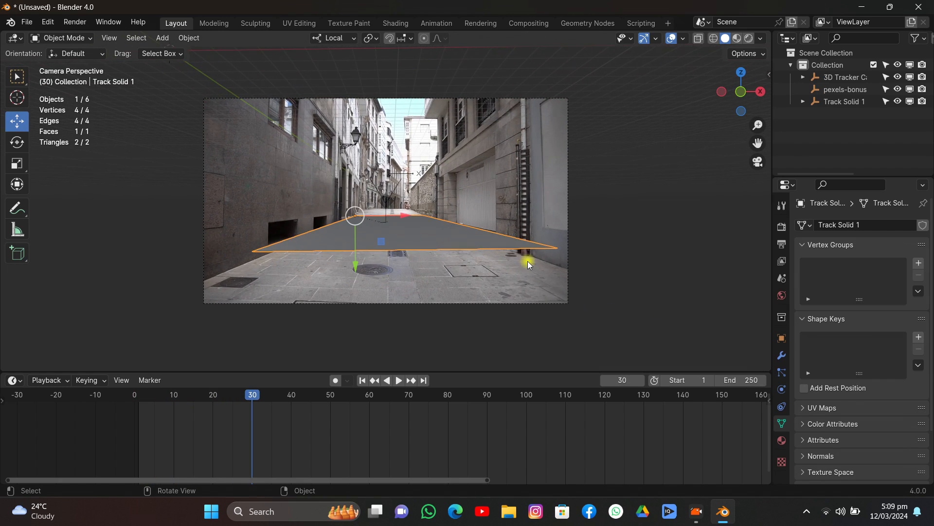
- Scale the track solid along its local Z axis by about 1.17 to cover the foreground, and play the animation to frame 140
{"action": "key", "text": "s"}
{"action": "key", "text": "z"}
{"action": "key", "text": "z"}
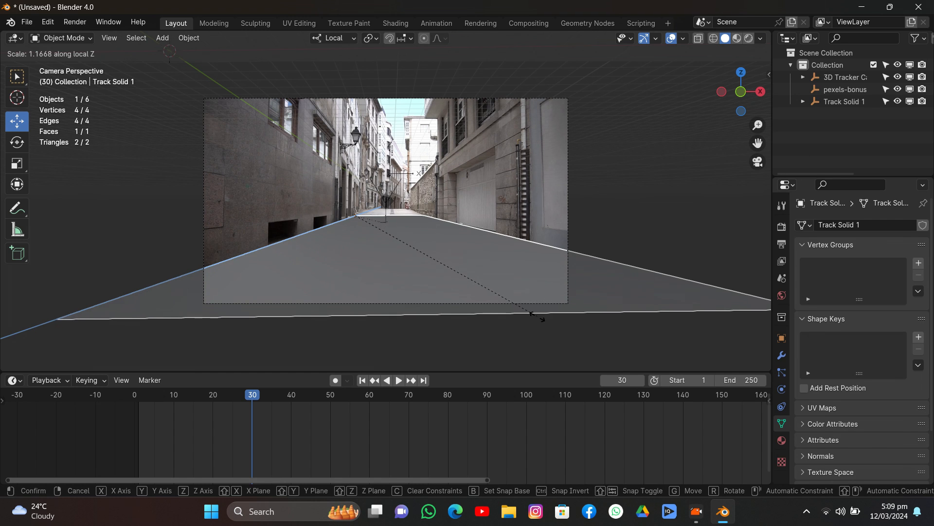
{"action": "left_click", "coordinate": [538, 316]}
{"action": "key", "text": "space"}
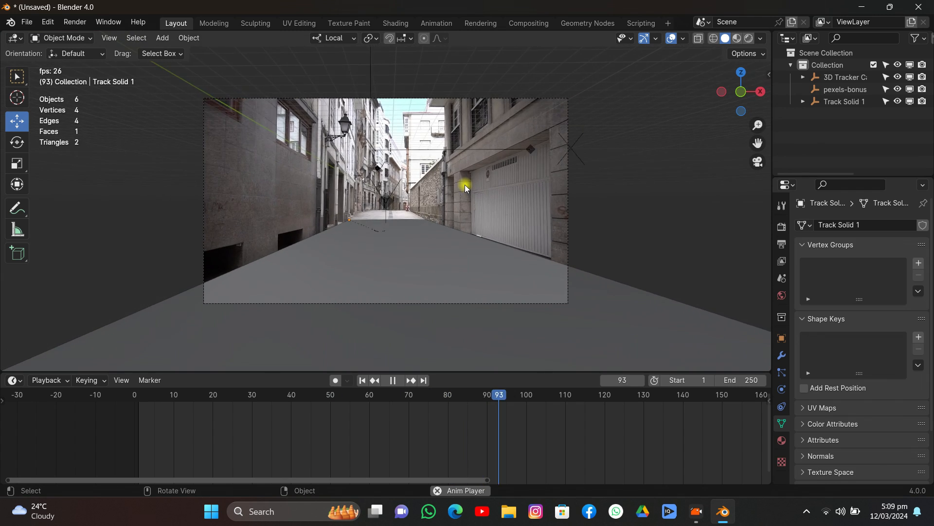
{"action": "key", "text": "space"}
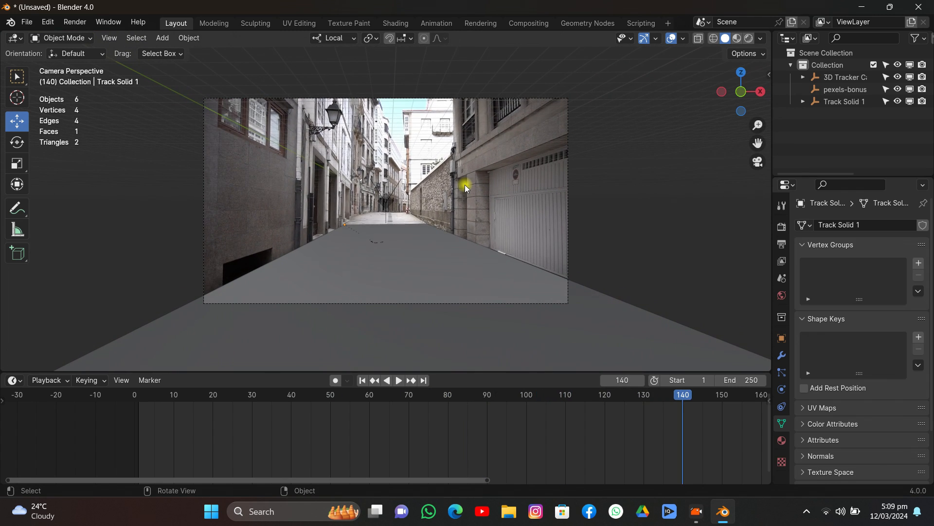
- Save the project as untitled.blend in the tutorial\7 folder
{"action": "key", "text": "ctrl+s"}
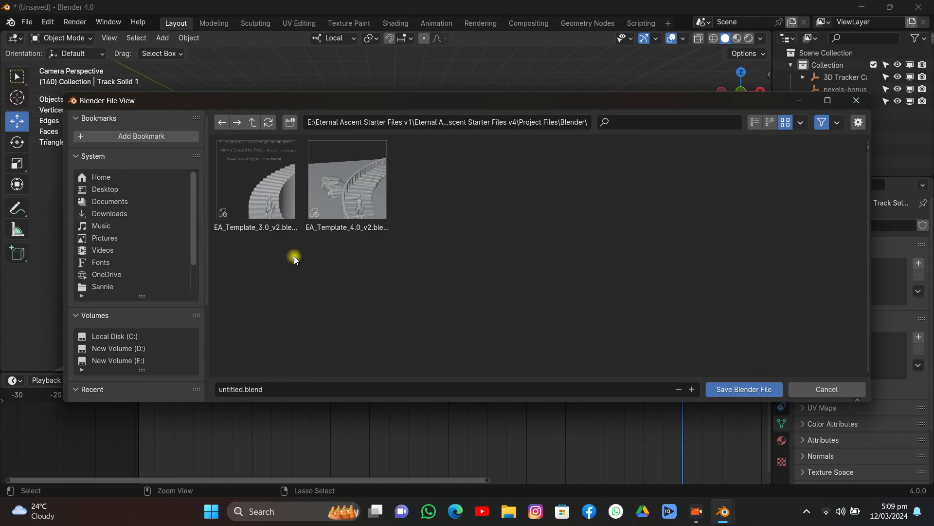
{"action": "scroll", "coordinate": [122, 227], "scroll_direction": "down", "scroll_amount": 3}
{"action": "left_click", "coordinate": [115, 276]}
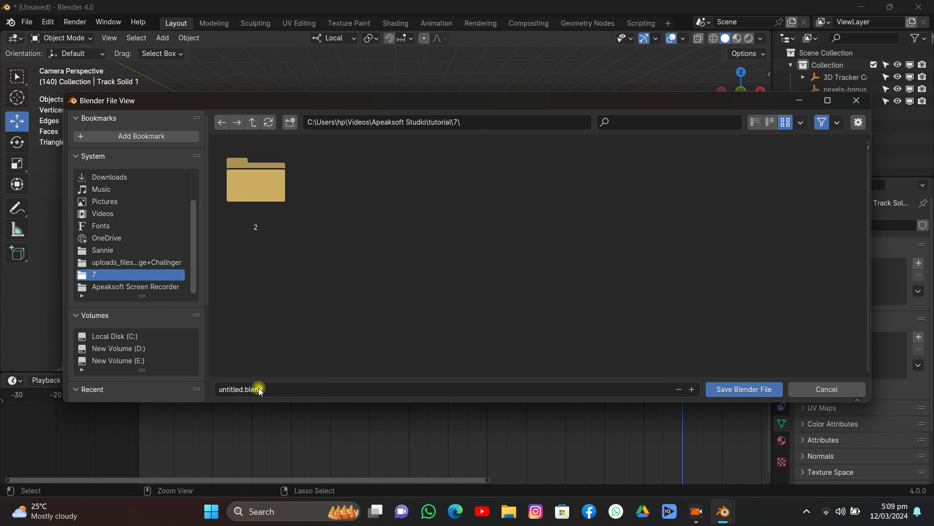
{"action": "left_click", "coordinate": [720, 389]}
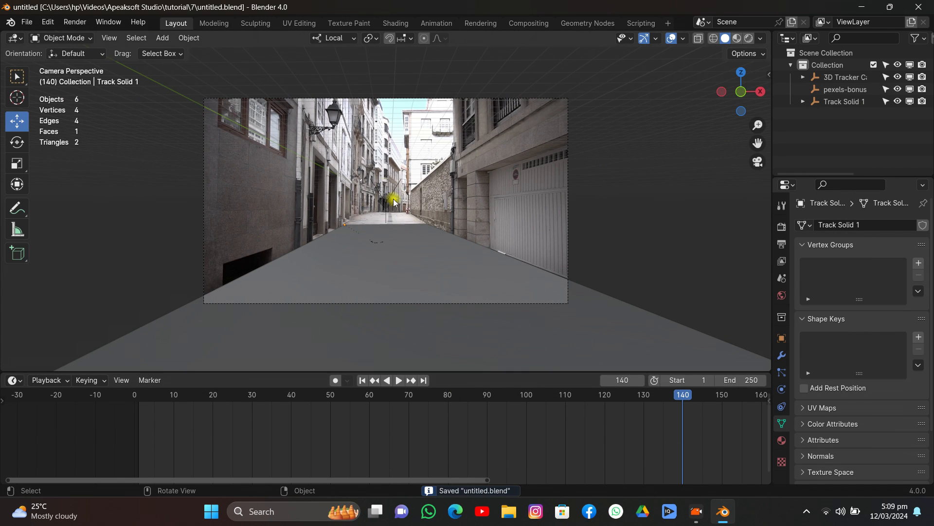
{"action": "scroll", "coordinate": [403, 277], "scroll_direction": "up", "scroll_amount": 2}
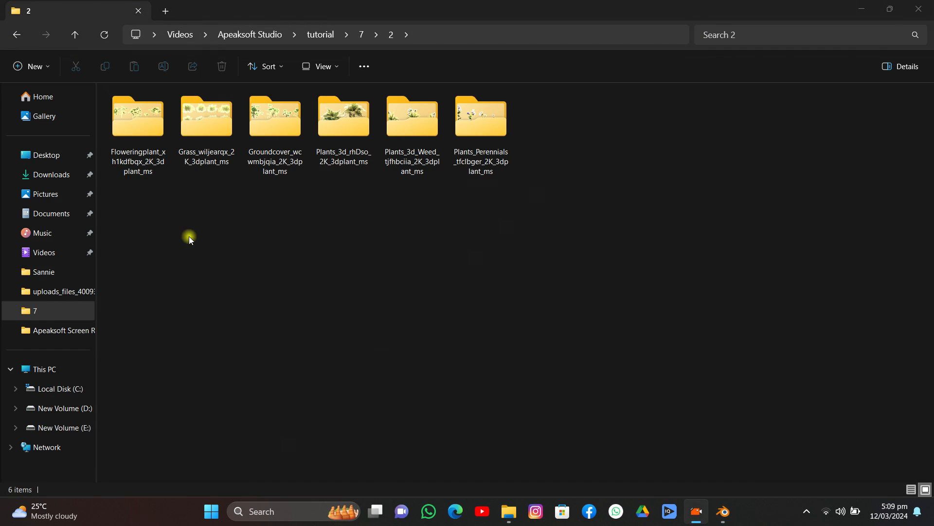
- Switch to File Explorer and examine the plant asset folders in folder 2, viewing the preview image inside Floweringplant_xh1kdfbqx_2K_3dplant_ms
{"action": "left_click_drag", "start_coordinate": [190, 239], "coordinate": [463, 94]}
{"action": "double_click", "coordinate": [142, 137]}
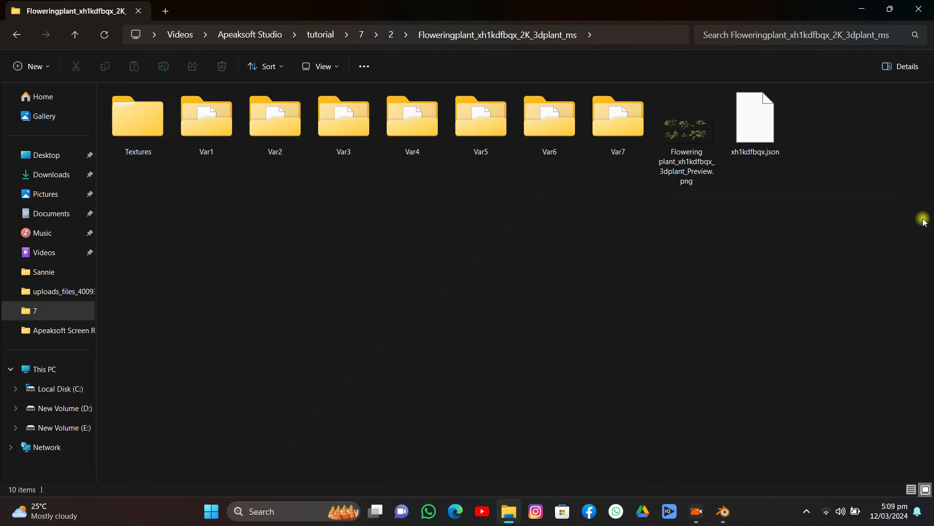
{"action": "left_click_drag", "start_coordinate": [933, 202], "coordinate": [435, 178]}
{"action": "double_click", "coordinate": [696, 135]}
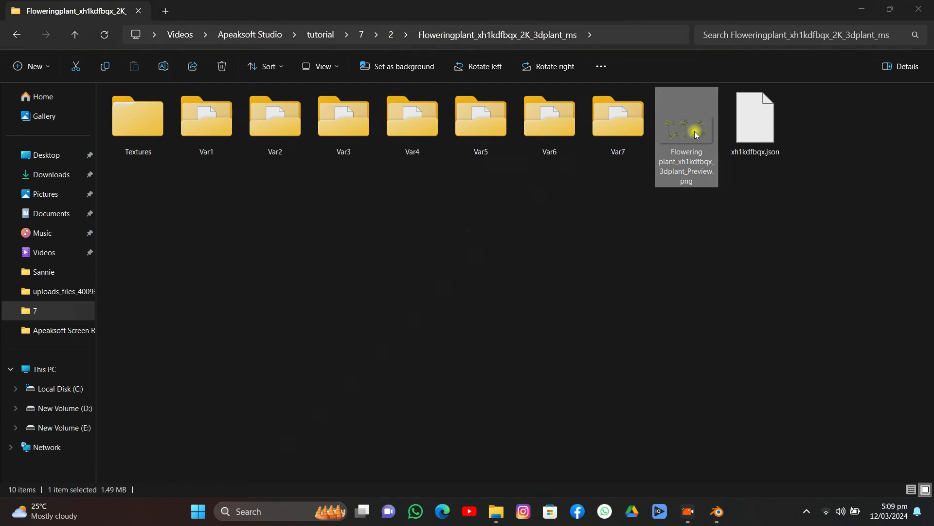
{"action": "key", "text": "alt+F4"}
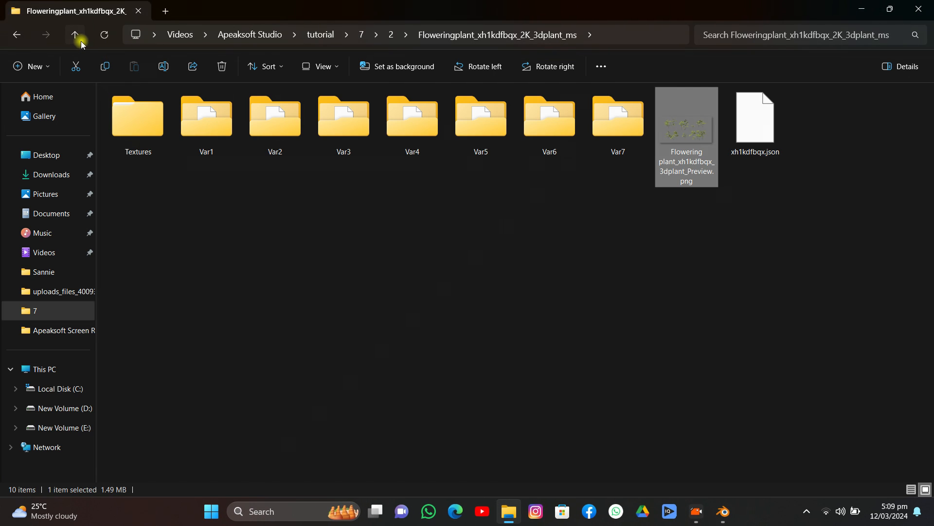
{"action": "left_click", "coordinate": [75, 34]}
{"action": "left_click_drag", "start_coordinate": [155, 219], "coordinate": [407, 96]}
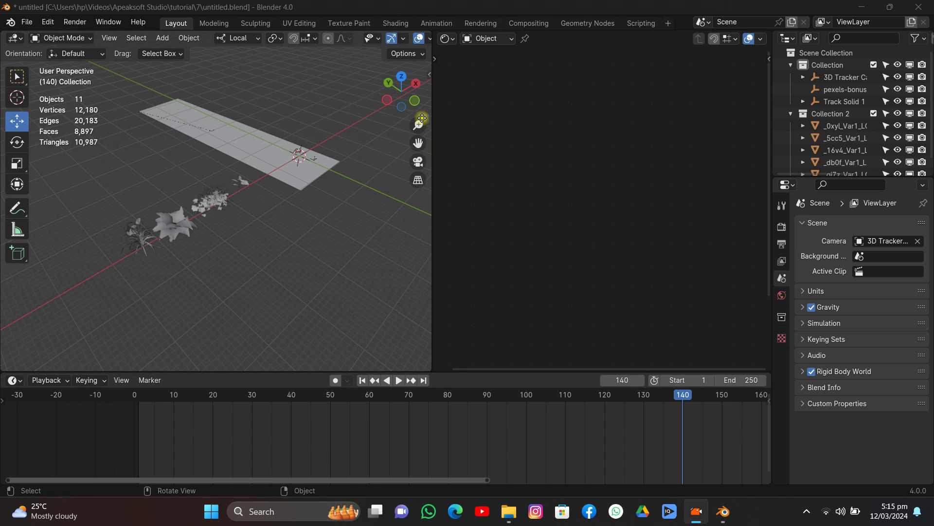
- Switch to Blender and select several imported plant models in turn to examine their material nodes, then deselect
{"action": "left_click_drag", "start_coordinate": [421, 118], "coordinate": [360, 139]}
{"action": "left_click", "coordinate": [331, 170]}
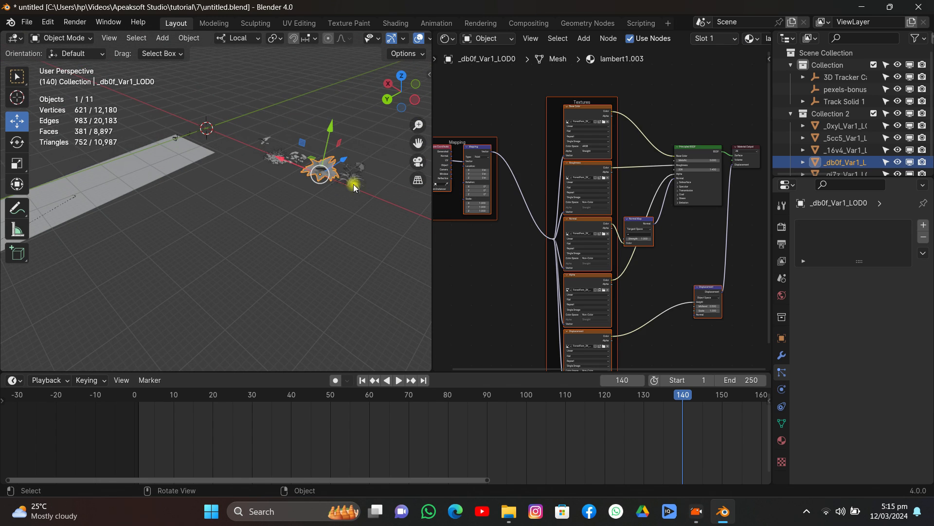
{"action": "left_click", "coordinate": [354, 186]}
{"action": "left_click", "coordinate": [280, 159]}
{"action": "left_click", "coordinate": [269, 116]}
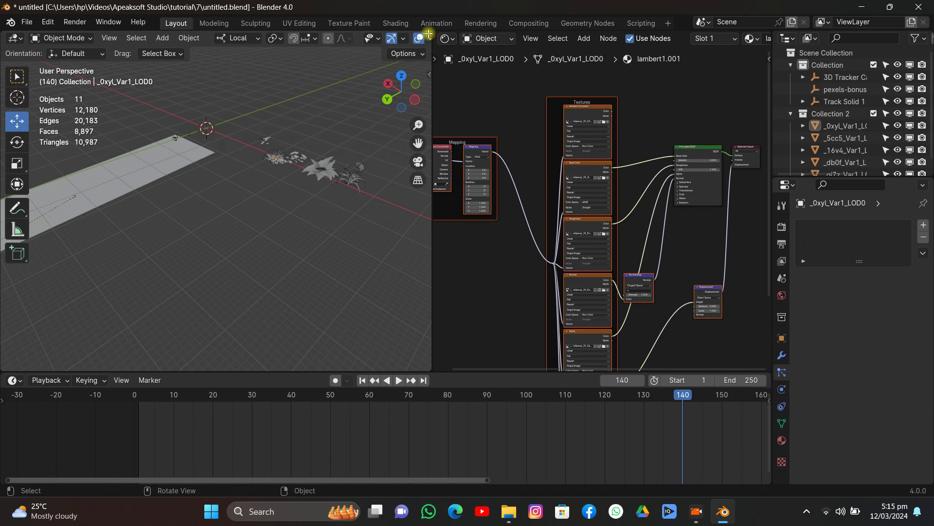
- Close the shader editor area so the 3D viewport takes the full width
{"action": "left_click_drag", "start_coordinate": [429, 34], "coordinate": [455, 41]}
{"action": "scroll", "coordinate": [405, 84], "scroll_direction": "down", "scroll_amount": 5}
{"action": "mouse_move", "coordinate": [727, 105]}
{"action": "left_mouse_down"}
{"action": "mouse_move", "coordinate": [647, 107]}
{"action": "mouse_move", "coordinate": [726, 99]}
{"action": "left_mouse_up"}
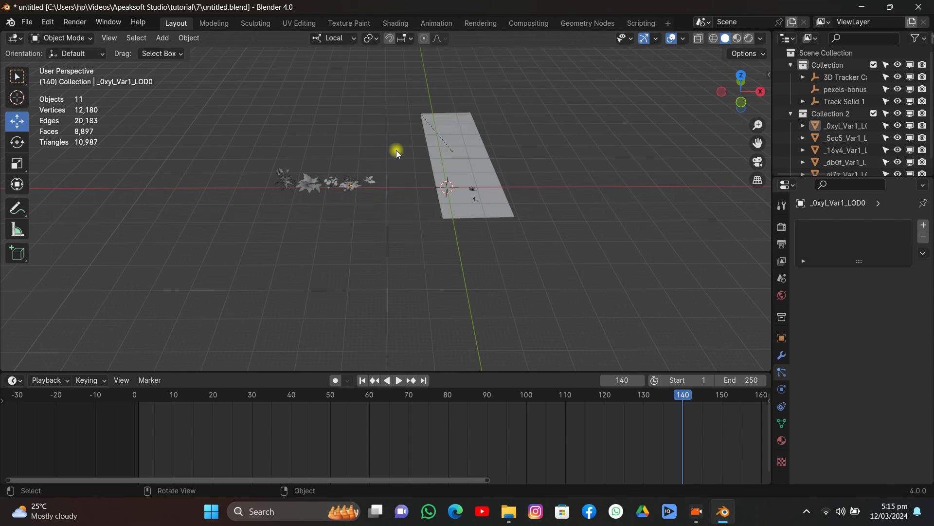
- Select all five plant models to examine their entries in Collection 2, then select only the track solid
{"action": "key", "text": "b"}
{"action": "left_click_drag", "start_coordinate": [396, 150], "coordinate": [250, 212]}
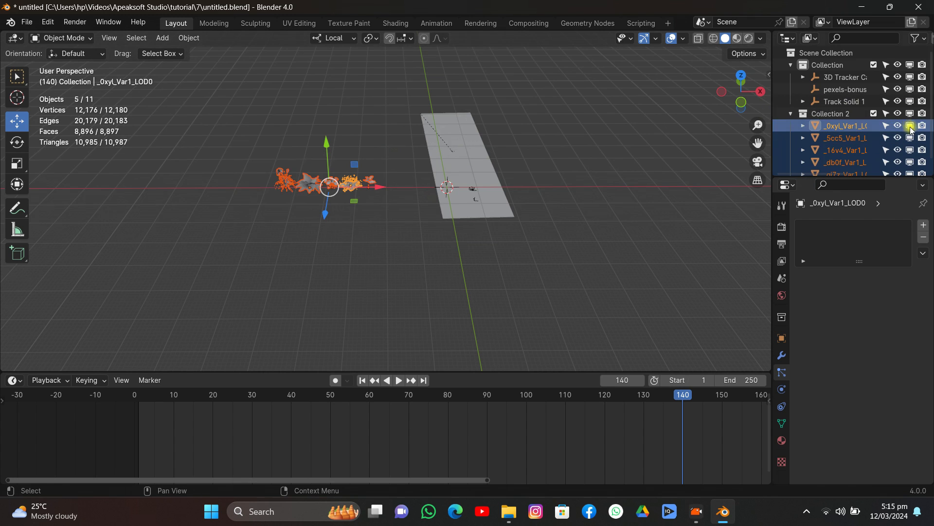
{"action": "scroll", "coordinate": [912, 129], "scroll_direction": "down", "scroll_amount": 1}
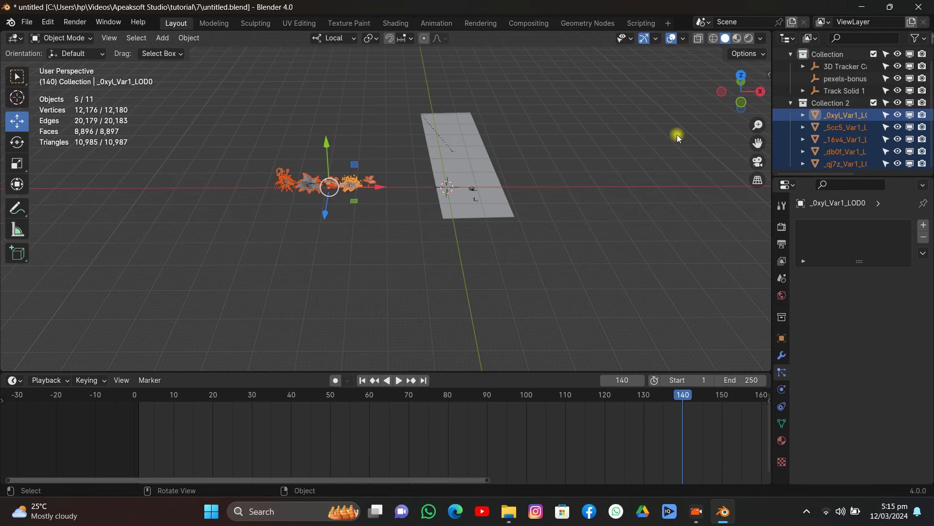
{"action": "left_click_drag", "start_coordinate": [758, 143], "coordinate": [682, 167]}
{"action": "scroll", "coordinate": [531, 232], "scroll_direction": "up", "scroll_amount": 6}
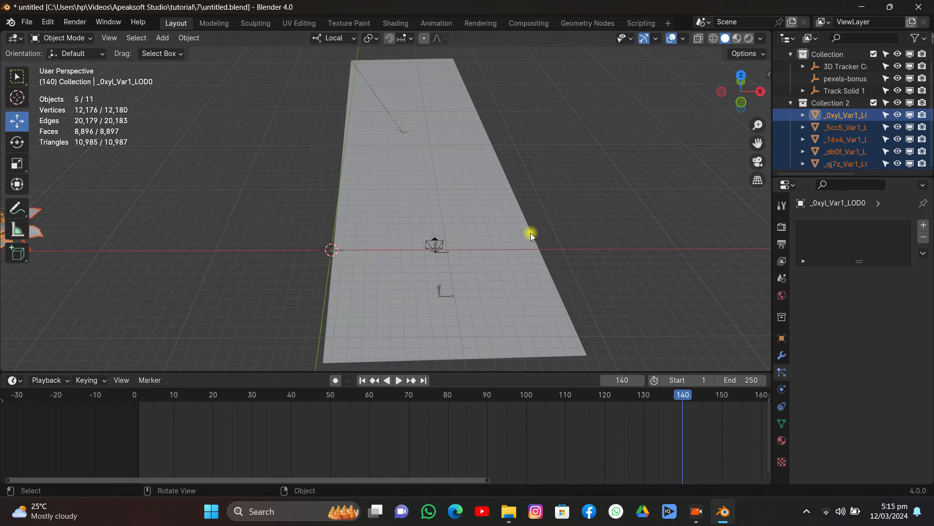
{"action": "left_click", "coordinate": [491, 258]}
{"action": "scroll", "coordinate": [529, 197], "scroll_direction": "down", "scroll_amount": 3}
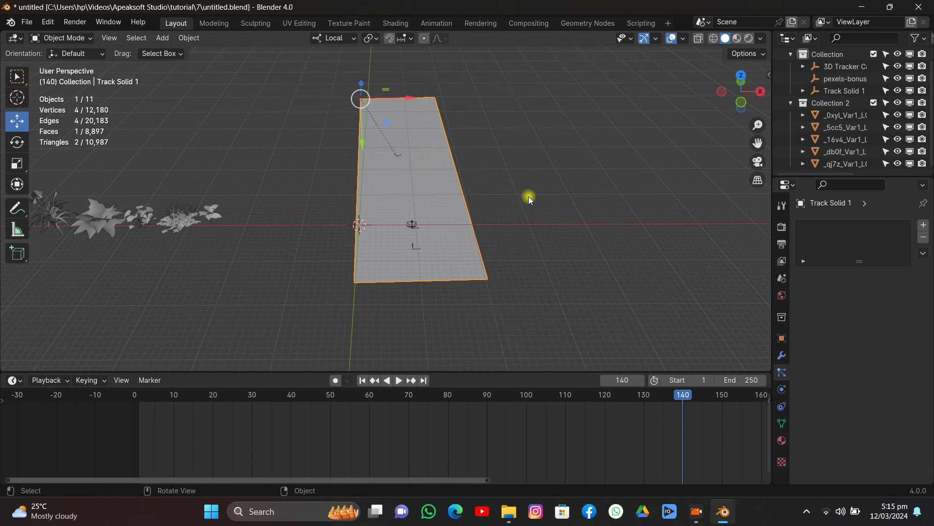
- Add a UV sphere and enlarge it until it is wider than the track solid
{"action": "key", "text": "shift+a"}
{"action": "mouse_move", "coordinate": [531, 195]}
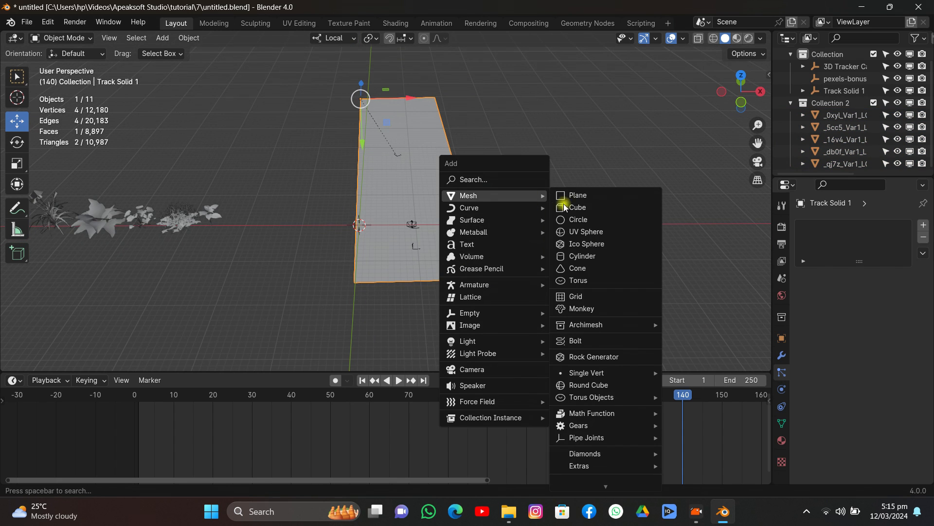
{"action": "left_click", "coordinate": [568, 231]}
{"action": "left_click_drag", "start_coordinate": [737, 92], "coordinate": [604, 177]}
{"action": "key", "text": "s"}
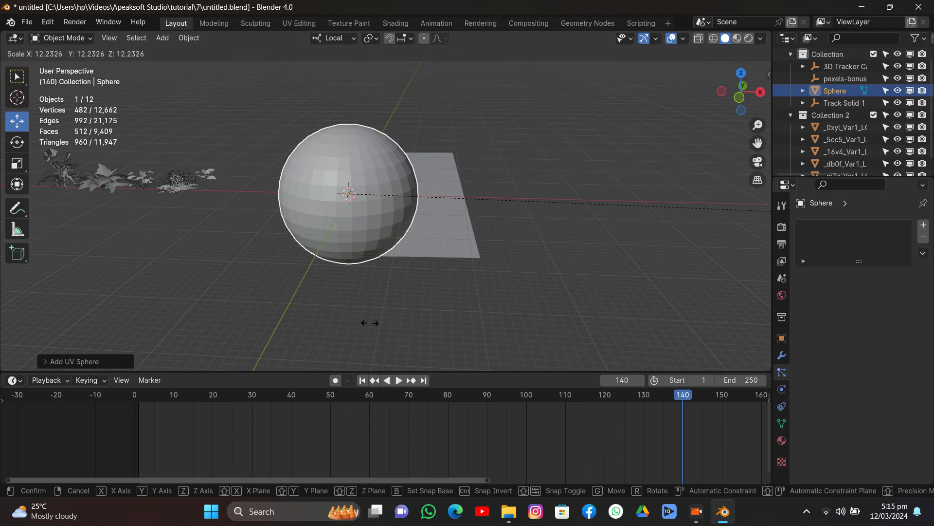
{"action": "left_click", "coordinate": [475, 331]}
{"action": "key", "text": "s"}
{"action": "left_click", "coordinate": [554, 289]}
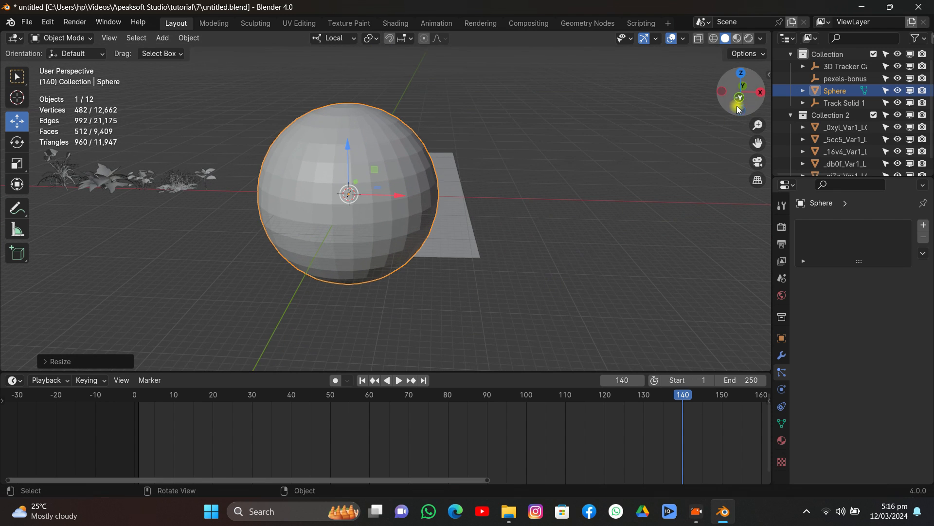
- Move the sphere beside the end of the track solid, enlarge it slightly and shift it clear of the ground strip
{"action": "left_click_drag", "start_coordinate": [737, 101], "coordinate": [708, 149]}
{"action": "key", "text": "g"}
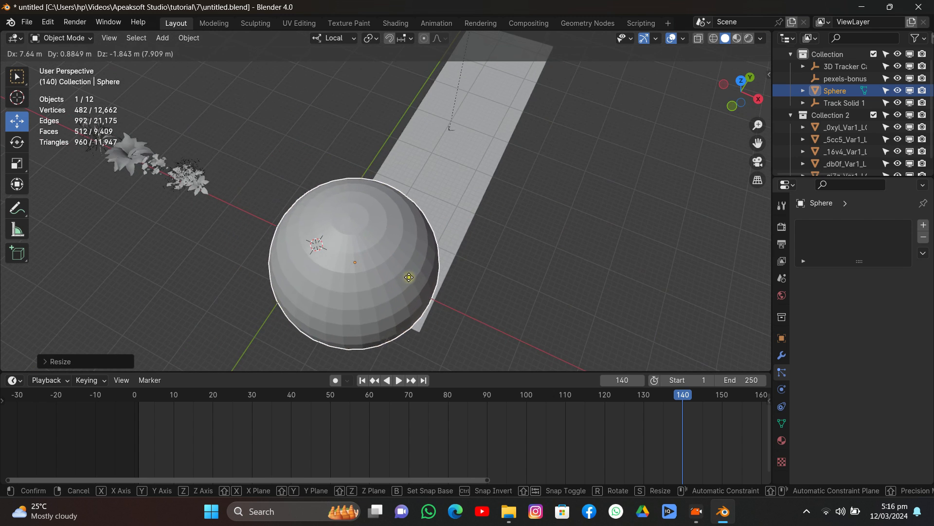
{"action": "left_click", "coordinate": [417, 278]}
{"action": "left_click_drag", "start_coordinate": [391, 226], "coordinate": [356, 287]}
{"action": "left_click_drag", "start_coordinate": [745, 110], "coordinate": [650, 81]}
{"action": "key", "text": "s"}
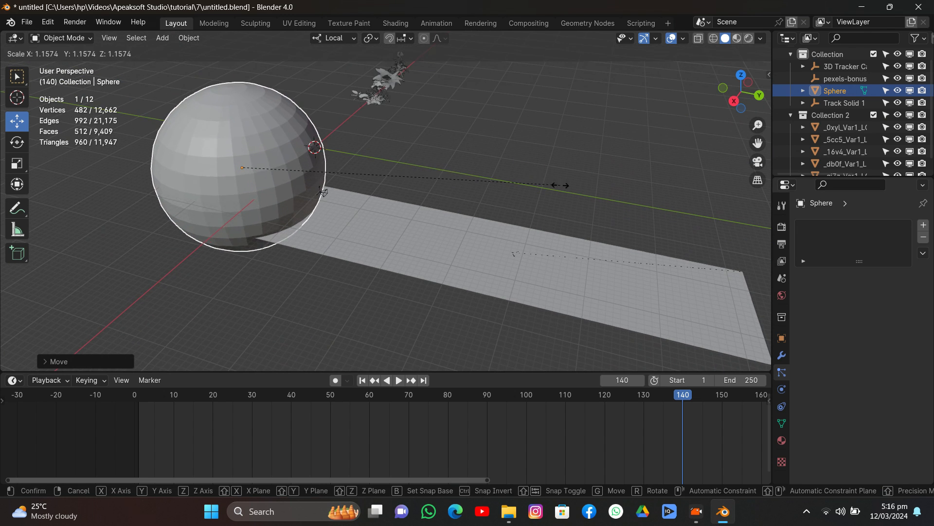
{"action": "left_click", "coordinate": [567, 192]}
{"action": "left_click_drag", "start_coordinate": [290, 177], "coordinate": [267, 184]}
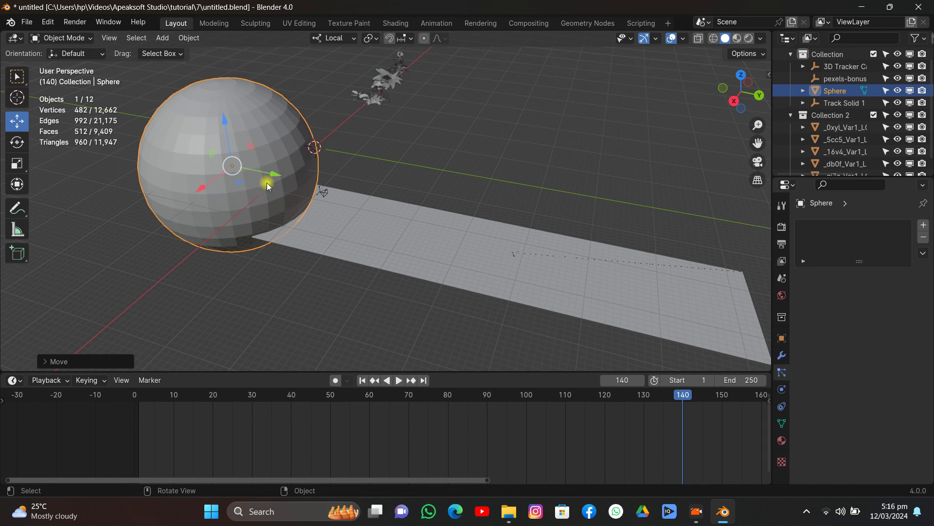
{"action": "left_click", "coordinate": [606, 447]}
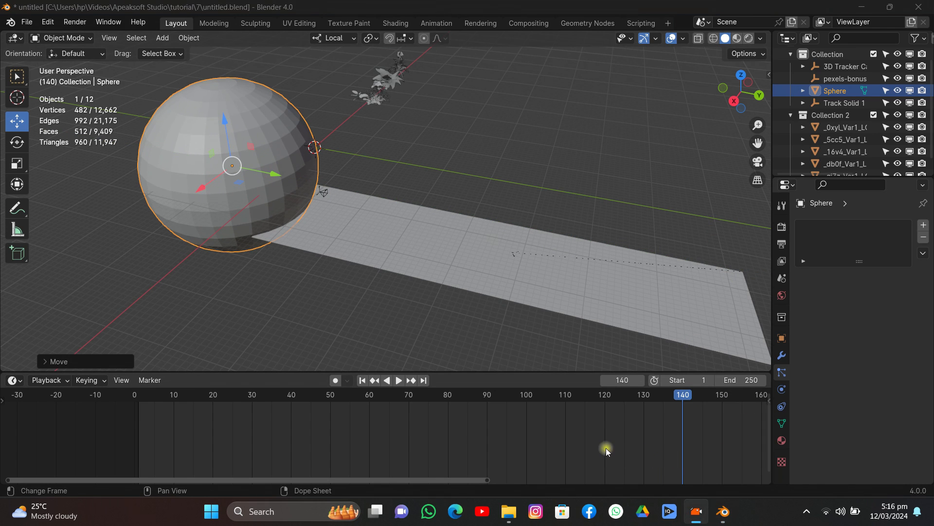
- Add a hair particle system to the track solid and enable its Advanced options
{"action": "left_click", "coordinate": [780, 425]}
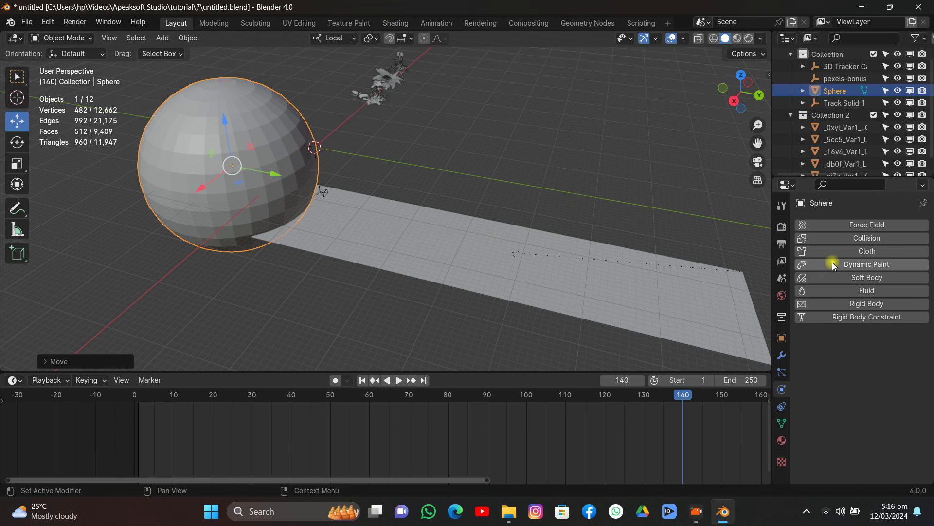
{"action": "left_click", "coordinate": [550, 243]}
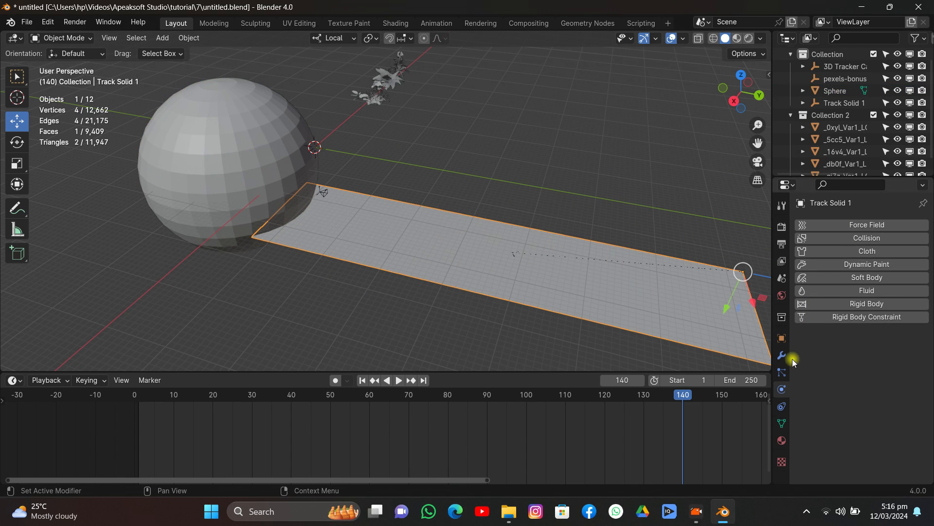
{"action": "left_click", "coordinate": [781, 372]}
{"action": "left_click", "coordinate": [922, 225]}
{"action": "left_click", "coordinate": [880, 289]}
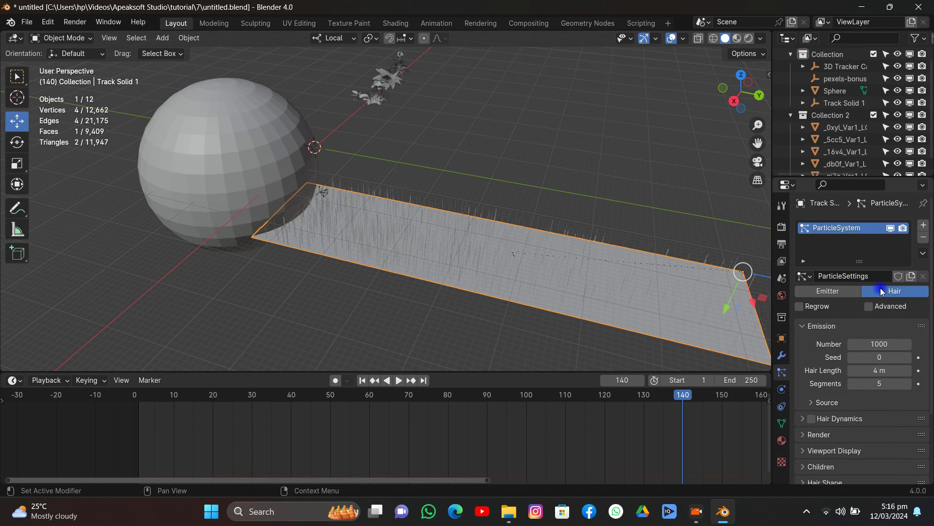
{"action": "left_click", "coordinate": [869, 307]}
- Render the track solid's hair particles as a collection, using Collection 2 as the instance collection with Pick Random enabled
{"action": "scroll", "coordinate": [844, 327], "scroll_direction": "down", "scroll_amount": 5}
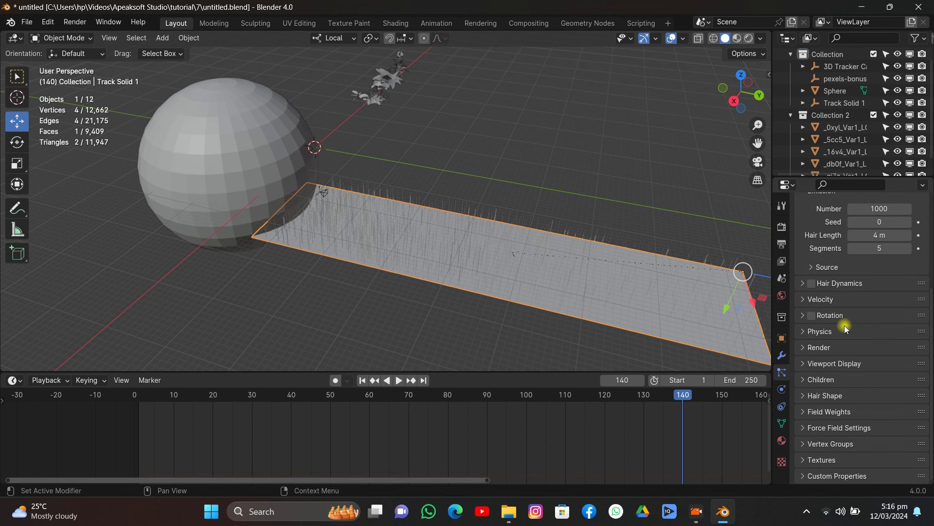
{"action": "left_click", "coordinate": [819, 348]}
{"action": "left_click", "coordinate": [876, 366]}
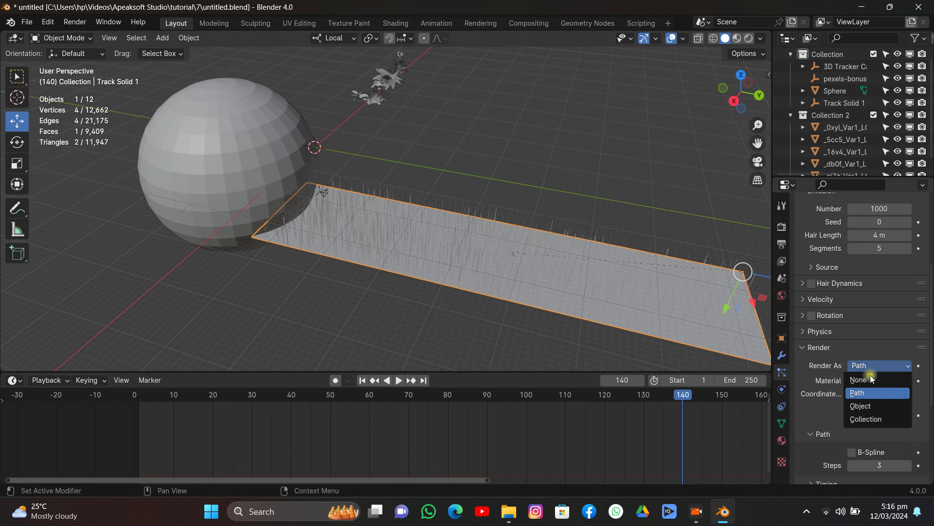
{"action": "left_click", "coordinate": [863, 417]}
{"action": "scroll", "coordinate": [861, 408], "scroll_direction": "down", "scroll_amount": 5}
{"action": "left_click", "coordinate": [882, 337]}
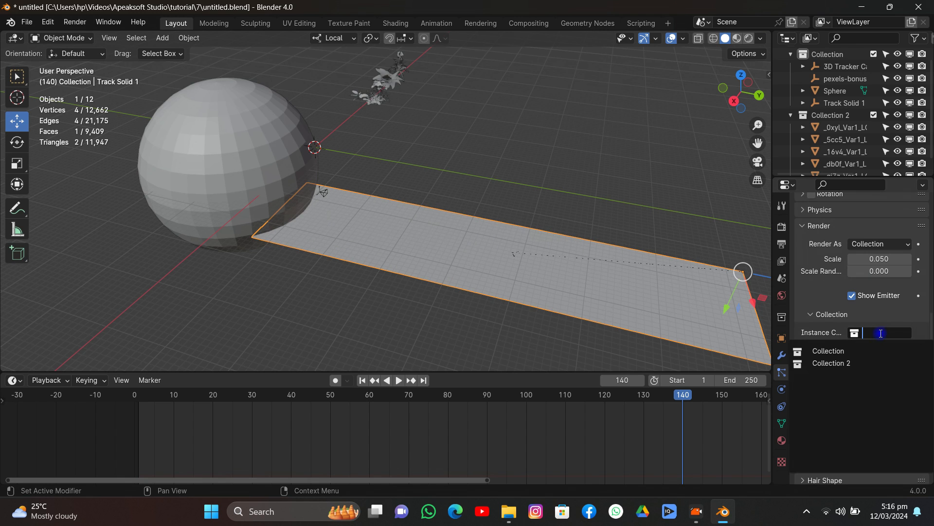
{"action": "left_click", "coordinate": [860, 363]}
{"action": "left_click", "coordinate": [860, 384]}
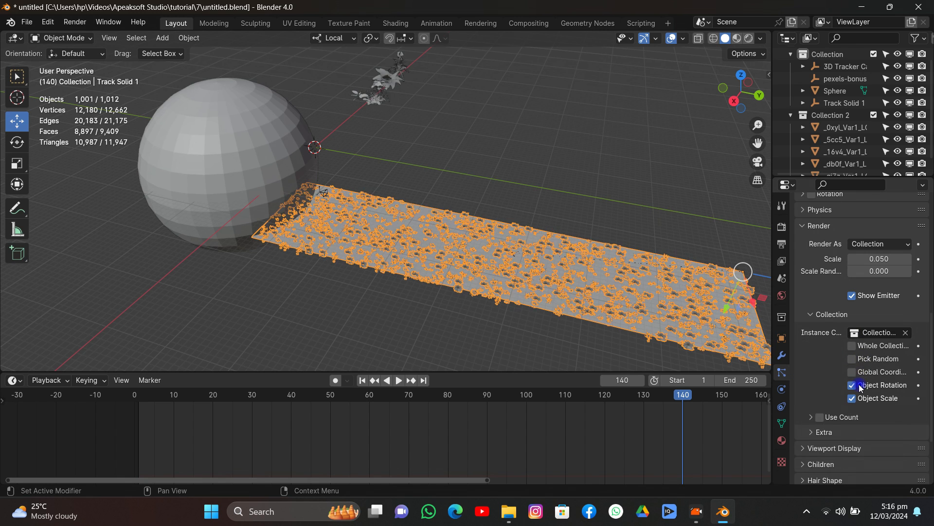
{"action": "left_click", "coordinate": [861, 364]}
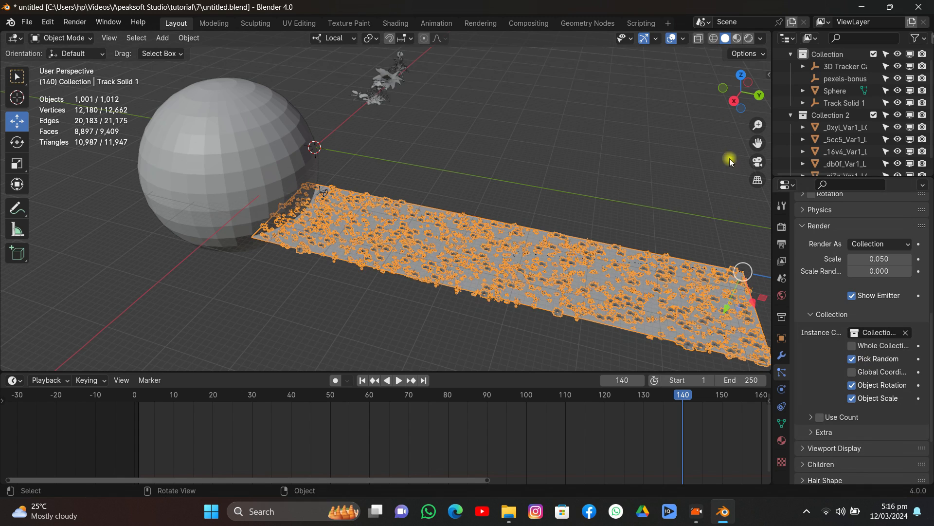
- Hide the viewport overlays and enable particle rotation with the orientation axis set to Global Y so the plants stand upright
{"action": "left_click", "coordinate": [670, 44]}
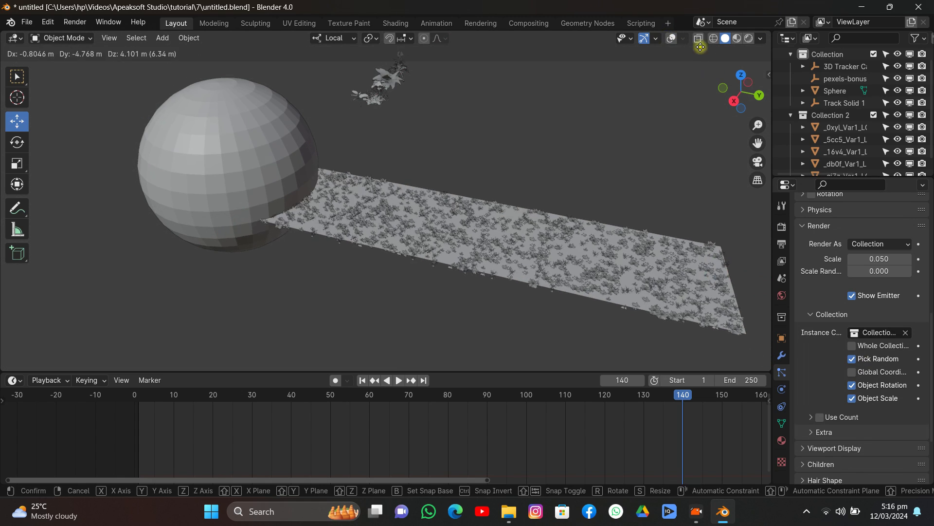
{"action": "left_click_drag", "start_coordinate": [728, 89], "coordinate": [682, 61]}
{"action": "scroll", "coordinate": [652, 193], "scroll_direction": "up", "scroll_amount": 3}
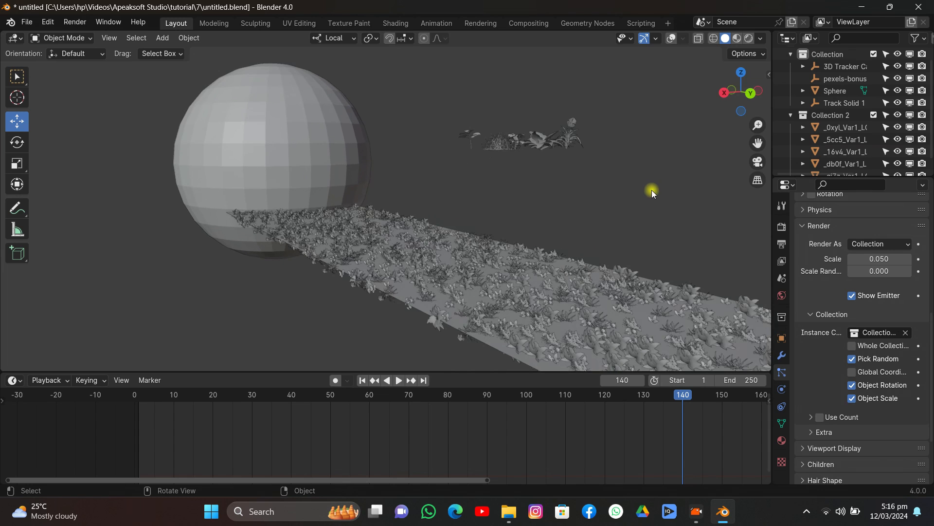
{"action": "scroll", "coordinate": [808, 253], "scroll_direction": "up", "scroll_amount": 3}
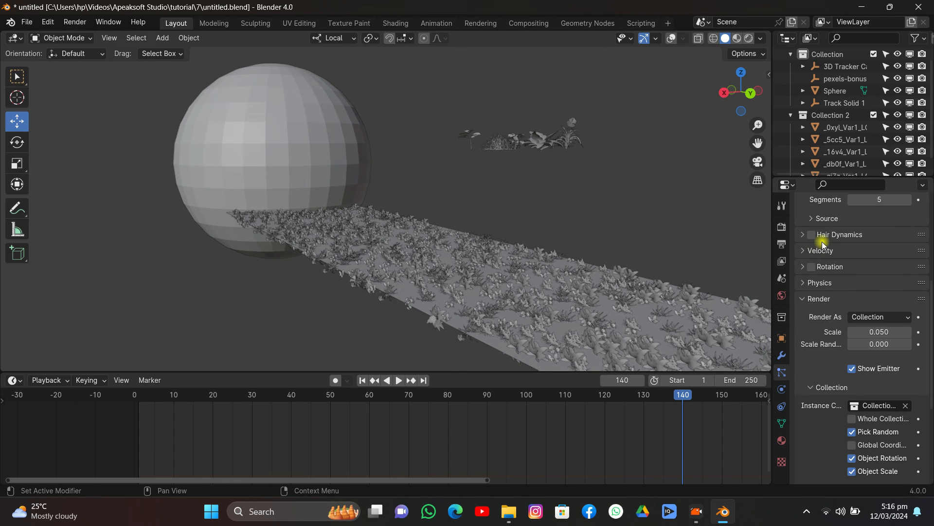
{"action": "left_click", "coordinate": [803, 267]}
{"action": "left_click", "coordinate": [862, 285]}
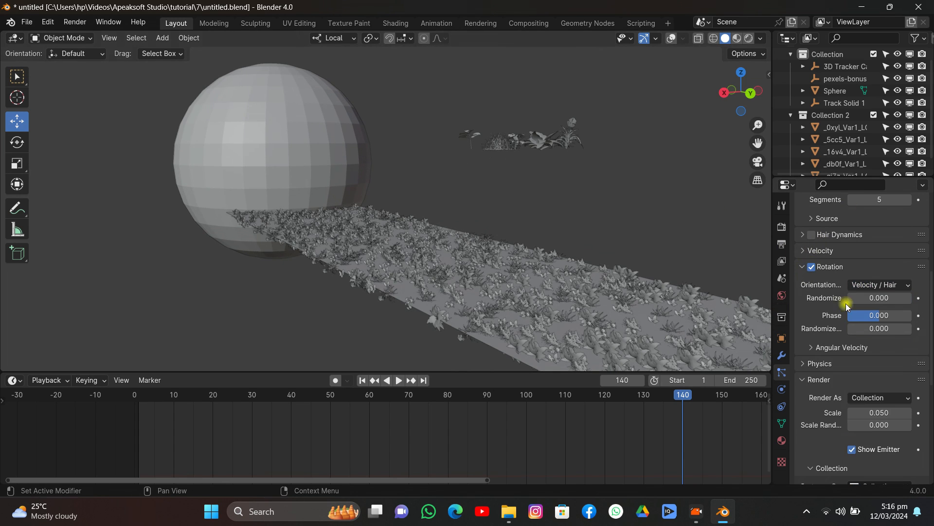
{"action": "left_click", "coordinate": [871, 286]}
{"action": "left_click", "coordinate": [861, 365]}
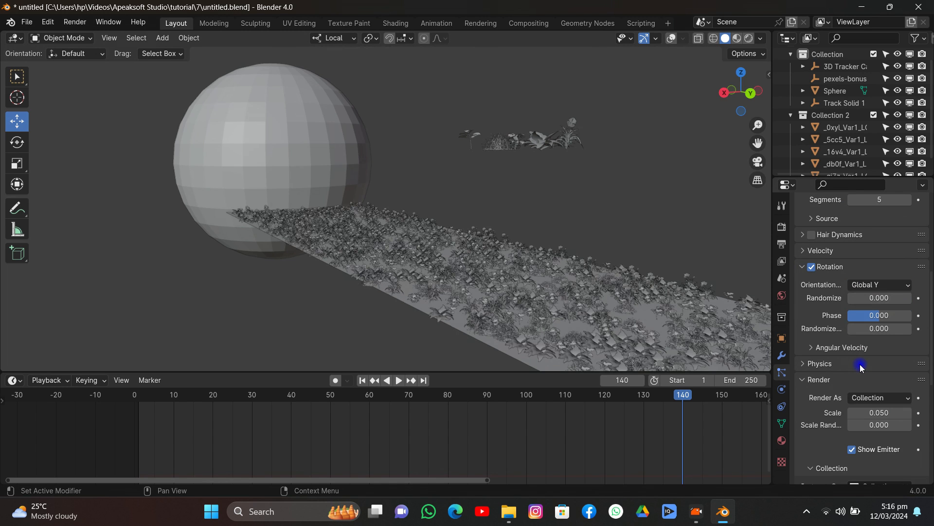
{"action": "left_click_drag", "start_coordinate": [728, 107], "coordinate": [752, 222]}
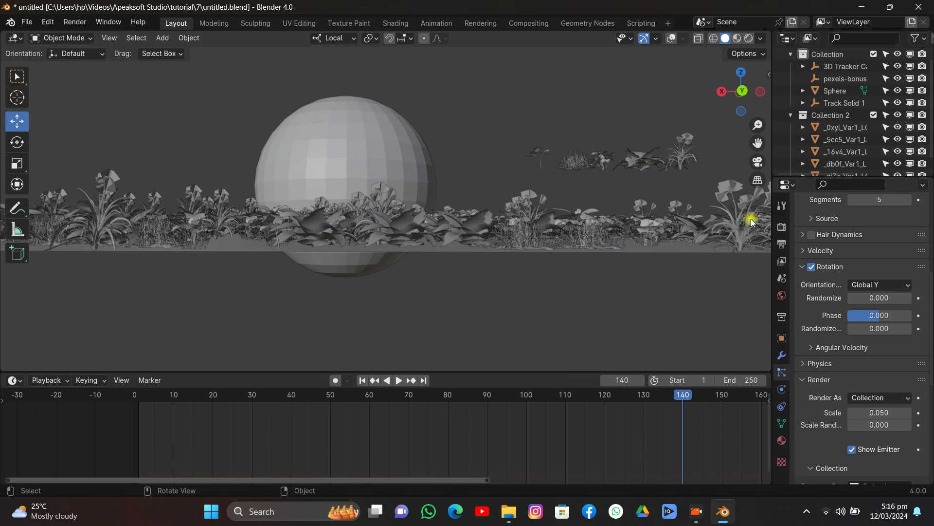
- Set the particles' scale randomness to 1.000 and their render scale to 0.090
{"action": "scroll", "coordinate": [884, 330], "scroll_direction": "down", "scroll_amount": 5}
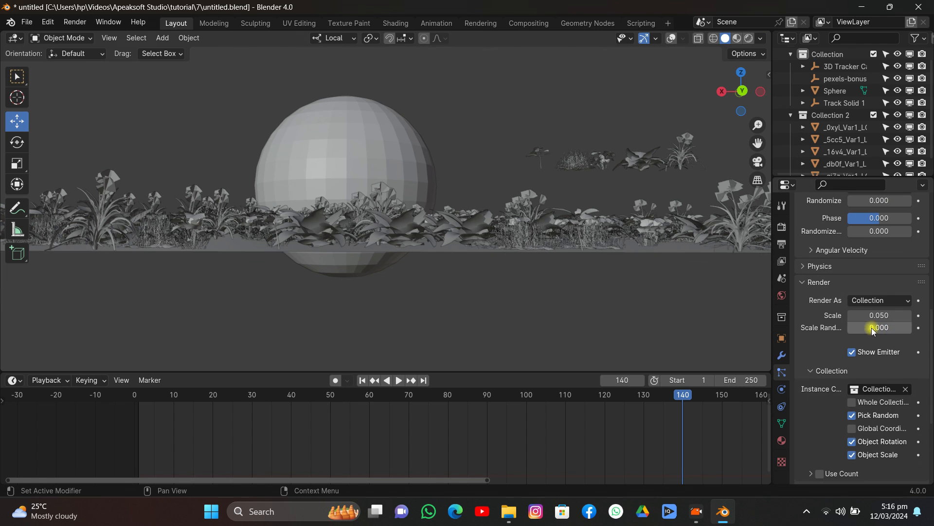
{"action": "mouse_move", "coordinate": [872, 330]}
{"action": "left_mouse_down"}
{"action": "mouse_move", "coordinate": [912, 330]}
{"action": "mouse_move", "coordinate": [901, 315]}
{"action": "mouse_move", "coordinate": [883, 315]}
{"action": "left_mouse_up"}
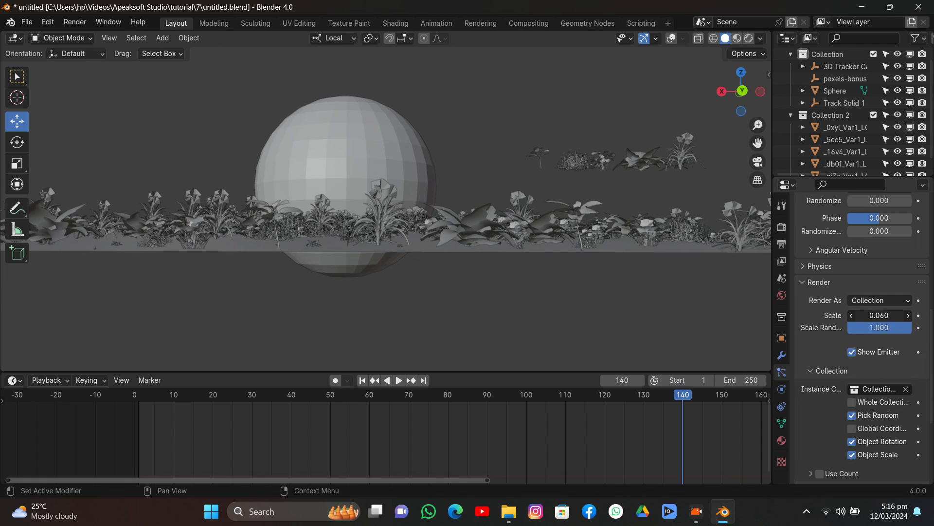
{"action": "scroll", "coordinate": [885, 241], "scroll_direction": "up", "scroll_amount": 2}
{"action": "mouse_move", "coordinate": [740, 93]}
{"action": "left_mouse_down"}
{"action": "mouse_move", "coordinate": [741, 110]}
{"action": "mouse_move", "coordinate": [746, 98]}
{"action": "left_mouse_up"}
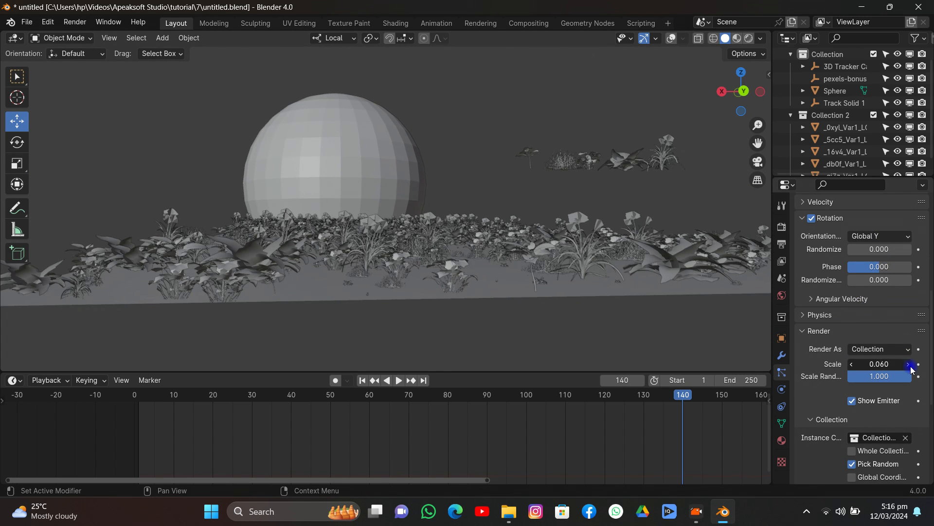
{"action": "left_click", "coordinate": [909, 364]}
{"action": "left_click", "coordinate": [909, 364]}
{"action": "left_click", "coordinate": [909, 364]}
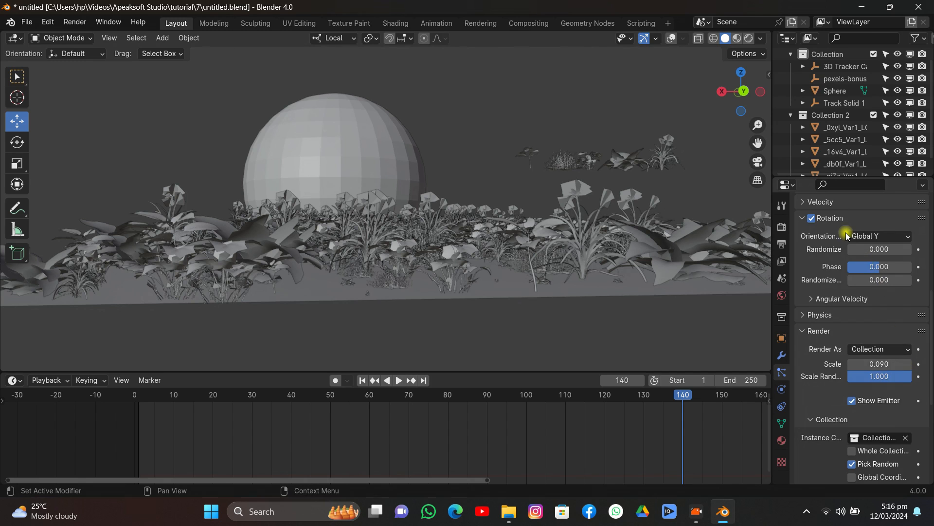
- Set the particle emission source's distribution to Random
{"action": "scroll", "coordinate": [847, 236], "scroll_direction": "up", "scroll_amount": 8}
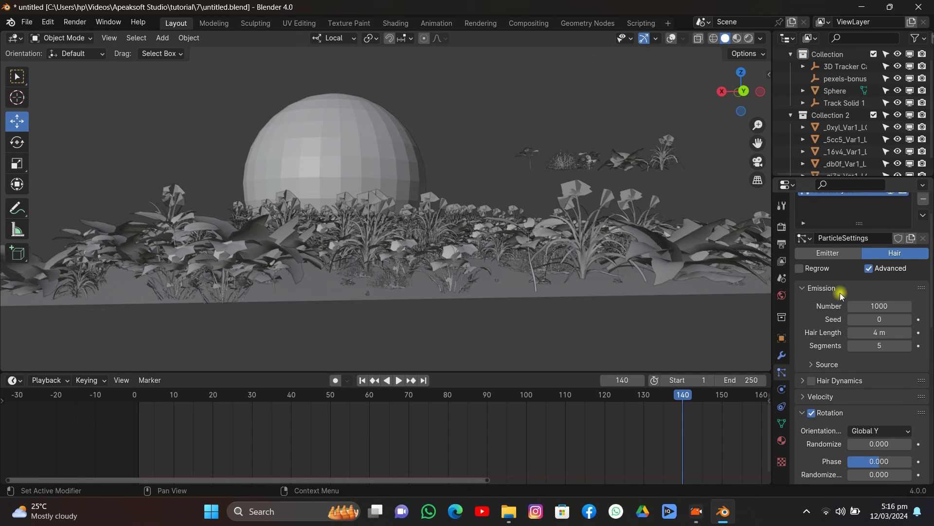
{"action": "left_click", "coordinate": [815, 364]}
{"action": "left_click", "coordinate": [863, 410]}
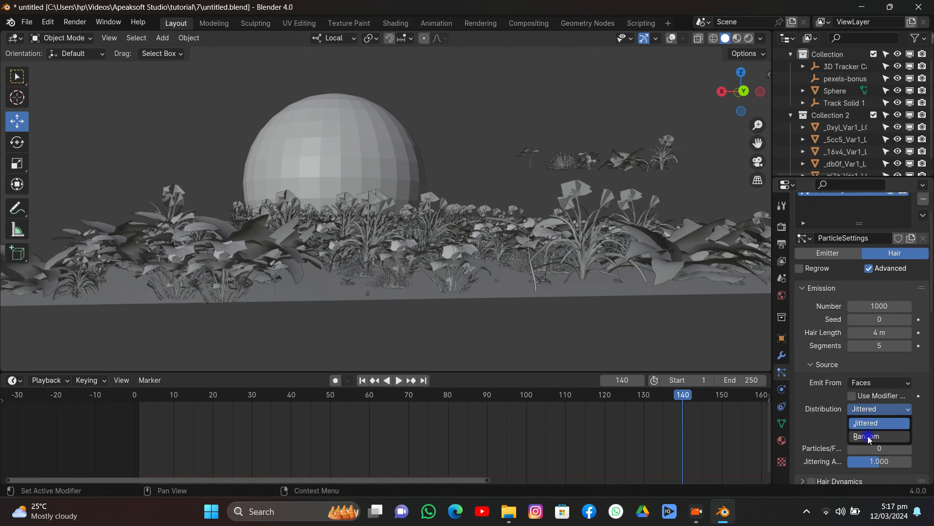
{"action": "left_click", "coordinate": [867, 436]}
{"action": "left_click_drag", "start_coordinate": [734, 97], "coordinate": [541, 182]}
{"action": "scroll", "coordinate": [542, 182], "scroll_direction": "down", "scroll_amount": 5}
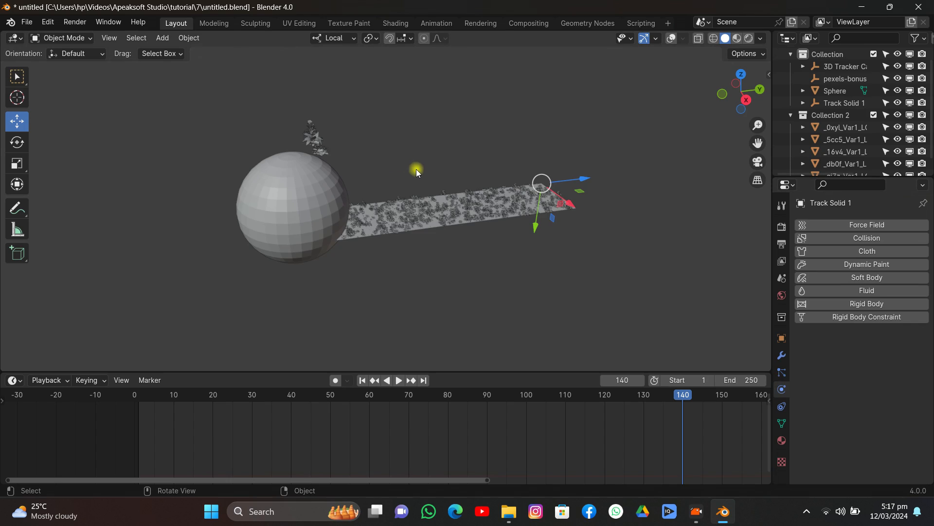
{"action": "scroll", "coordinate": [416, 169], "scroll_direction": "up", "scroll_amount": 3}
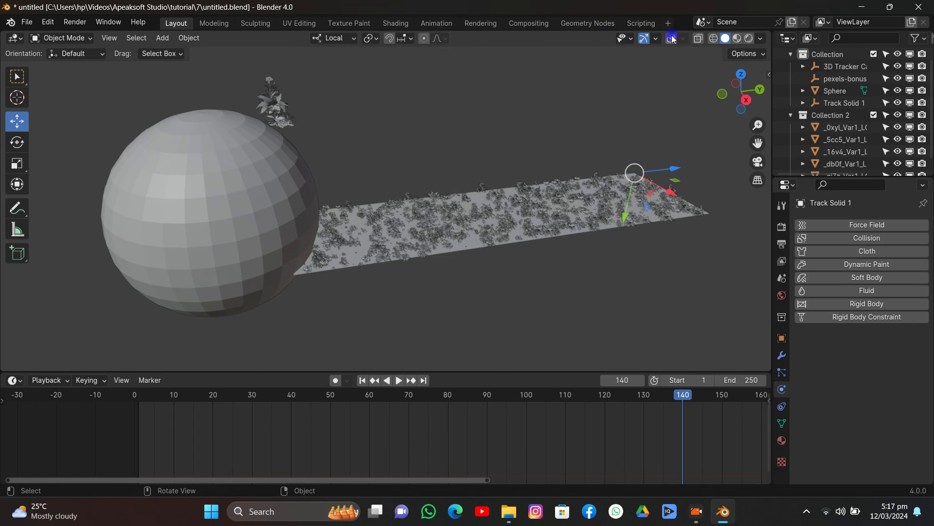
- Show the viewport overlays again and give the track solid Dynamic Paint physics with a canvas
{"action": "left_click", "coordinate": [672, 38]}
{"action": "left_click_drag", "start_coordinate": [728, 74], "coordinate": [739, 251]}
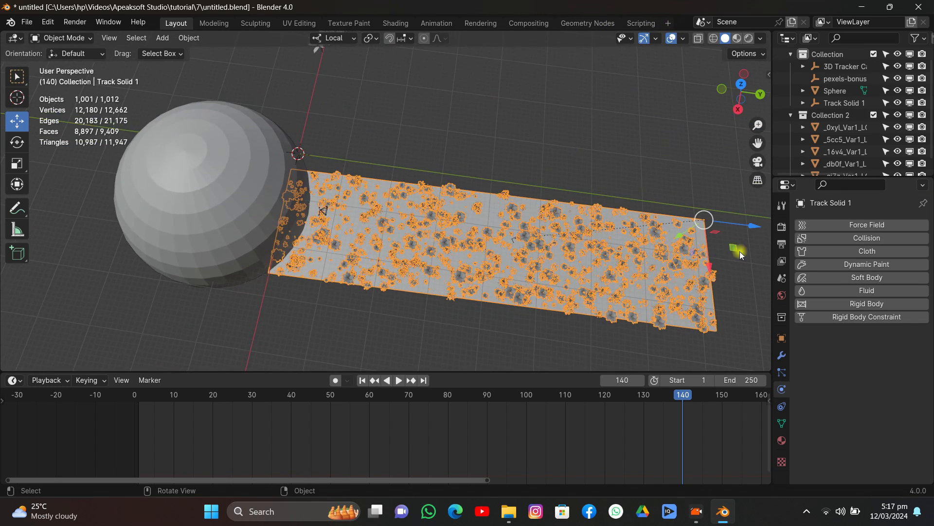
{"action": "left_click", "coordinate": [866, 264]}
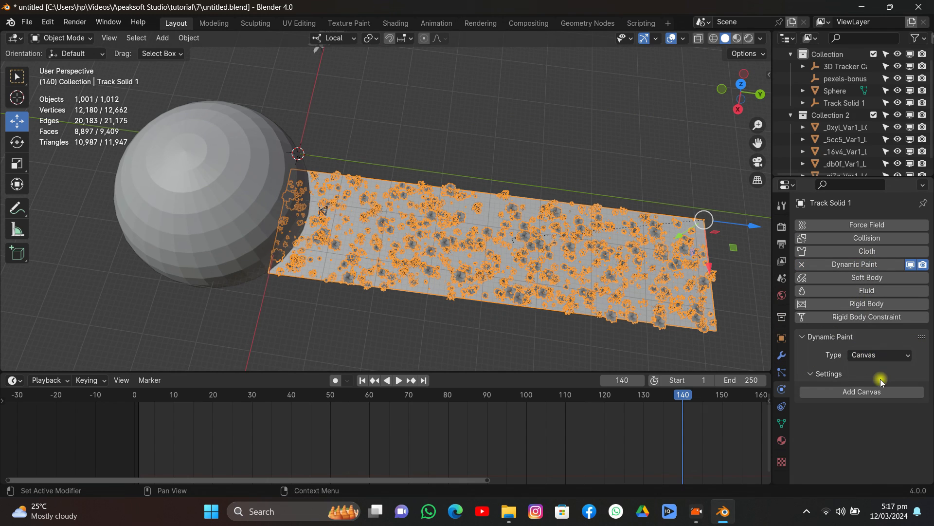
{"action": "left_click", "coordinate": [879, 392]}
- Give the sphere Dynamic Paint physics, set its type to Brush and add the brush
{"action": "left_click", "coordinate": [253, 159]}
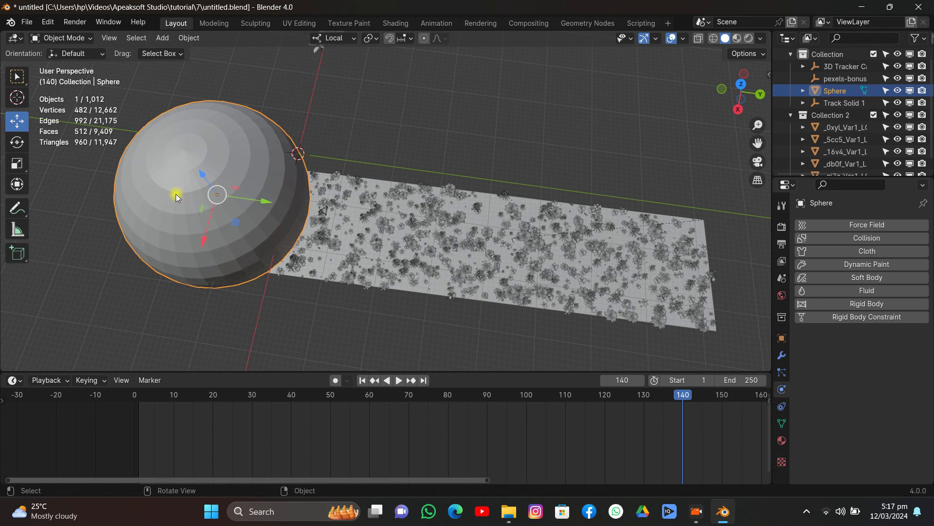
{"action": "left_click", "coordinate": [855, 264]}
{"action": "left_click", "coordinate": [865, 355]}
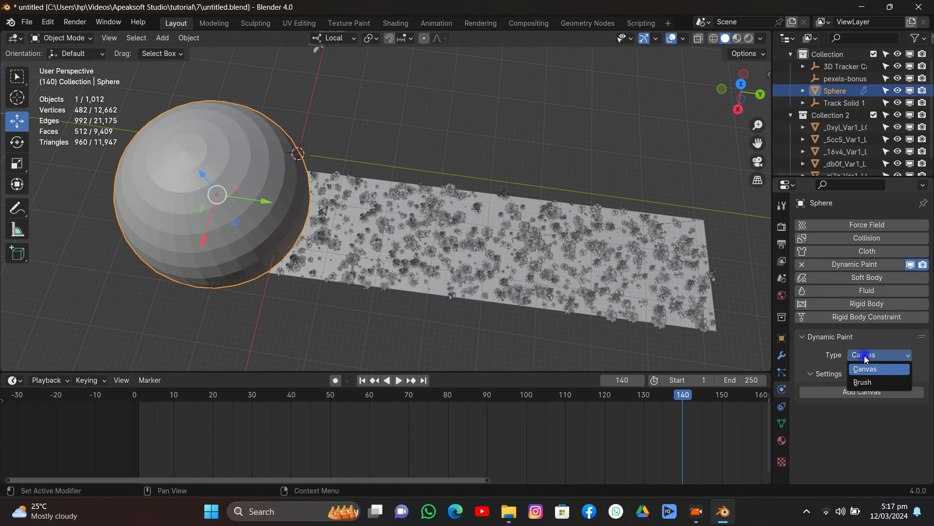
{"action": "left_click", "coordinate": [862, 381]}
{"action": "left_click", "coordinate": [860, 390]}
- Change the sphere brush's paint source to Proximity
{"action": "scroll", "coordinate": [855, 363], "scroll_direction": "down", "scroll_amount": 3}
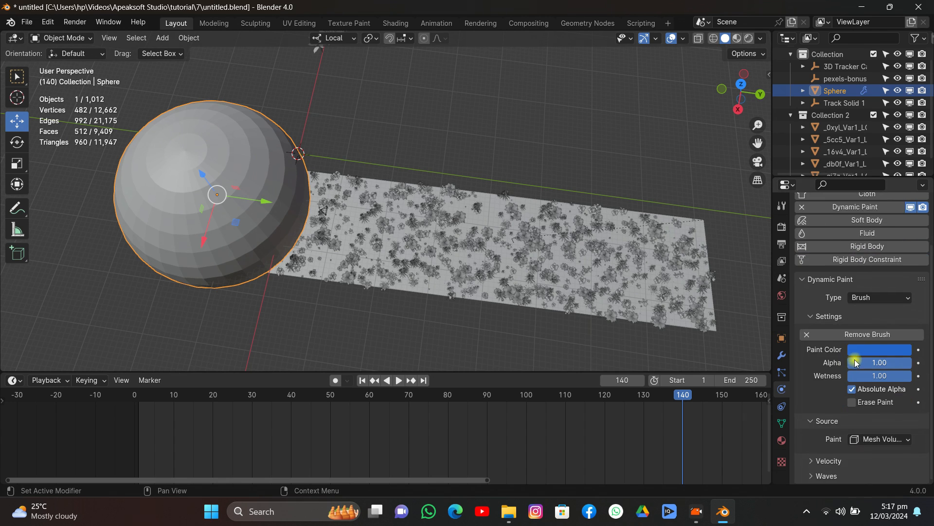
{"action": "left_click", "coordinate": [875, 445]}
{"action": "left_click", "coordinate": [876, 439]}
{"action": "left_click", "coordinate": [859, 397]}
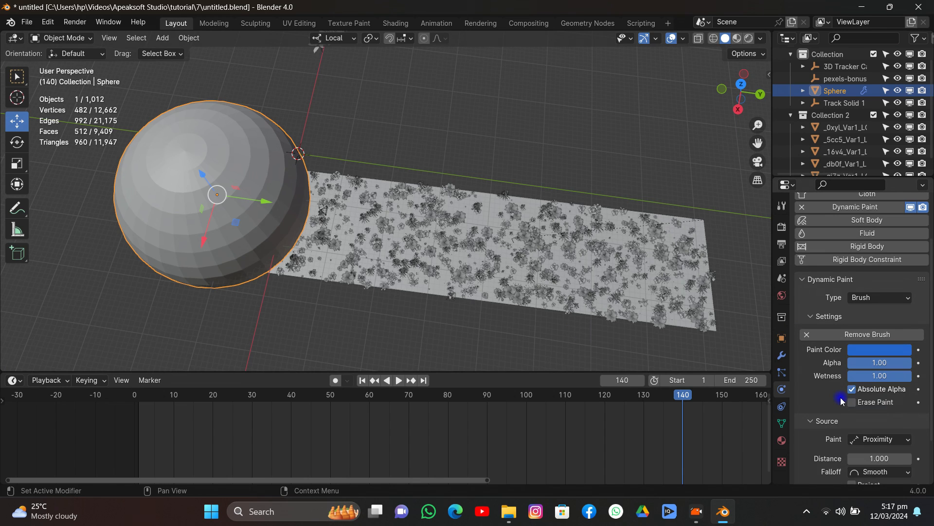
{"action": "scroll", "coordinate": [854, 418], "scroll_direction": "down", "scroll_amount": 3}
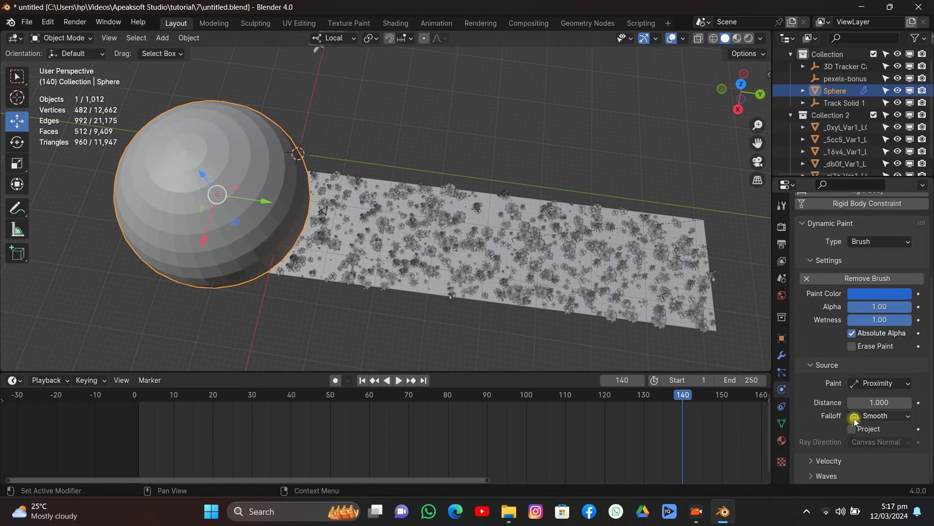
- Set the track solid's Dynamic Paint canvas surface type to Weight and add its output vertex group
{"action": "left_click", "coordinate": [625, 274]}
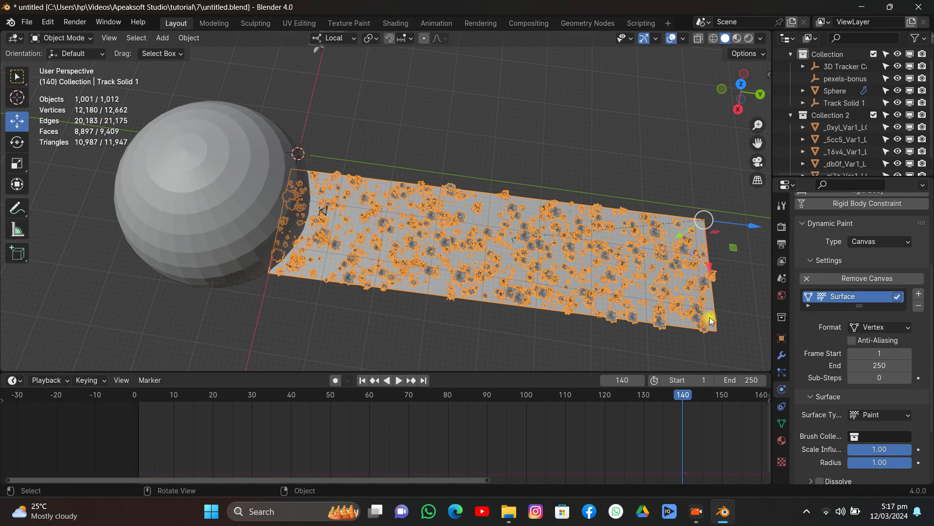
{"action": "scroll", "coordinate": [901, 345], "scroll_direction": "down", "scroll_amount": 4}
{"action": "left_click", "coordinate": [887, 335]}
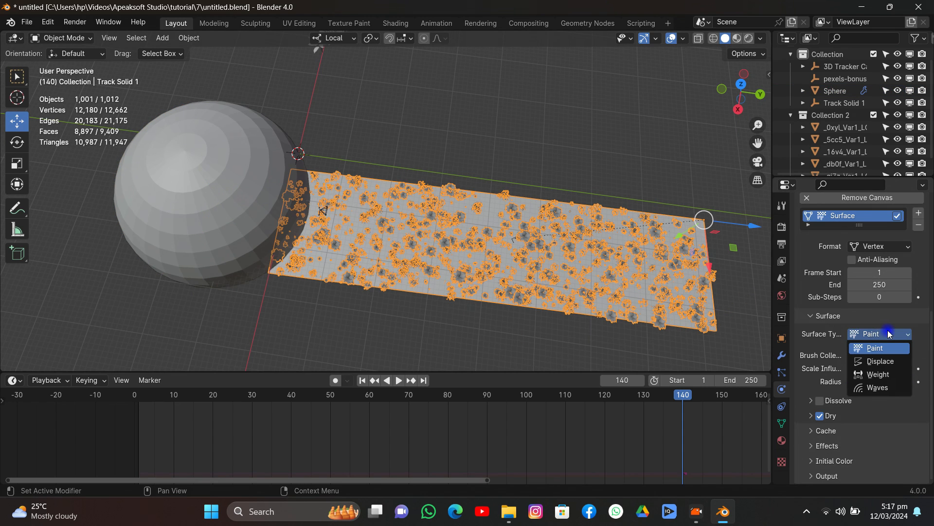
{"action": "left_click", "coordinate": [867, 375]}
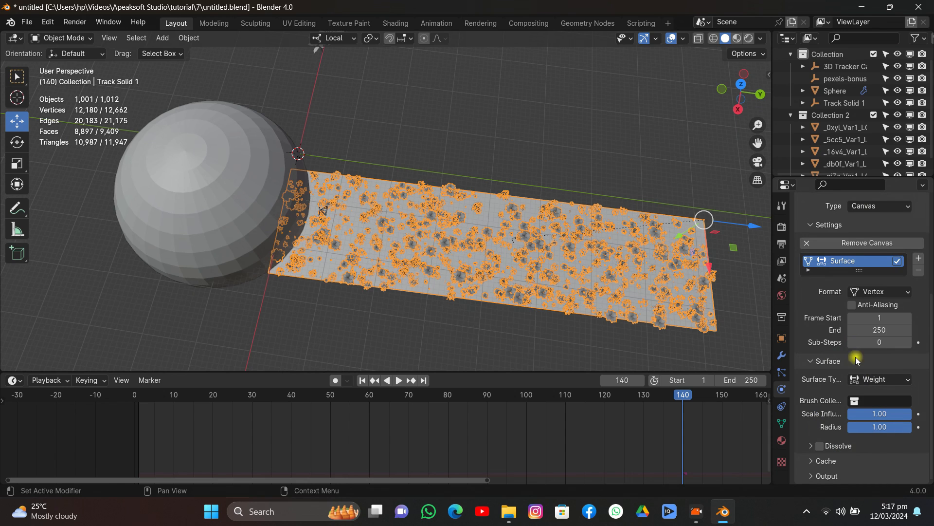
{"action": "scroll", "coordinate": [901, 460], "scroll_direction": "down", "scroll_amount": 1}
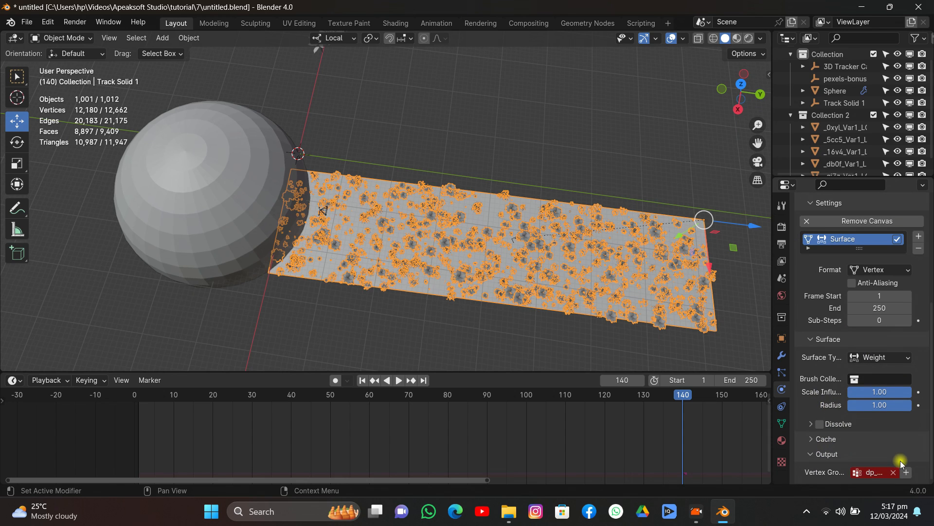
{"action": "left_click", "coordinate": [908, 472]}
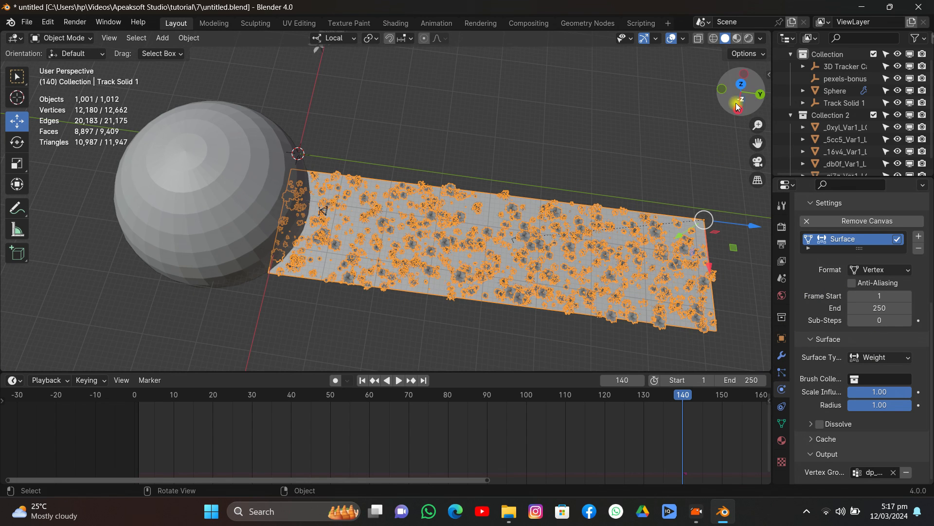
- Reorder the track solid's modifiers so Dynamic Paint comes before the particle system
{"action": "left_click_drag", "start_coordinate": [737, 101], "coordinate": [750, 65]}
{"action": "left_click", "coordinate": [782, 355]}
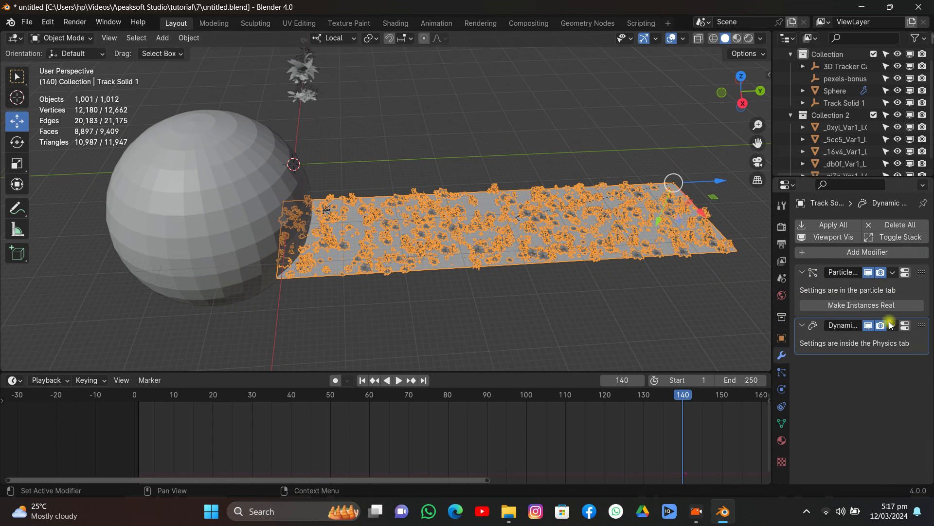
{"action": "left_click_drag", "start_coordinate": [923, 327], "coordinate": [927, 261]}
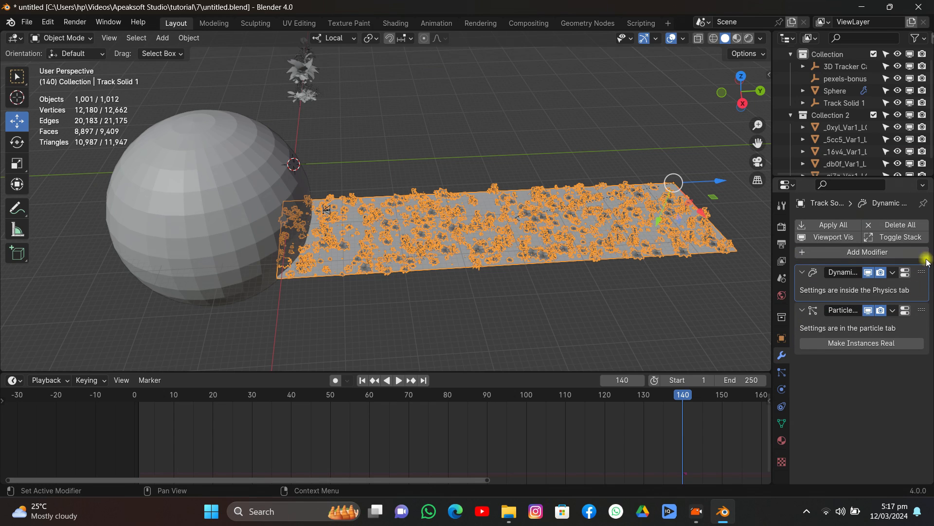
{"action": "left_click", "coordinate": [904, 310]}
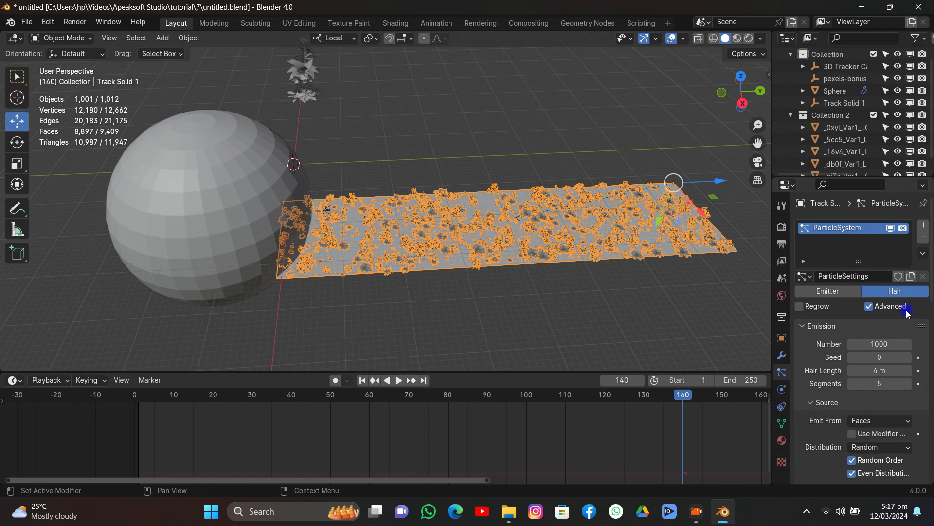
{"action": "left_click", "coordinate": [781, 389]}
{"action": "scroll", "coordinate": [876, 381], "scroll_direction": "down", "scroll_amount": 6}
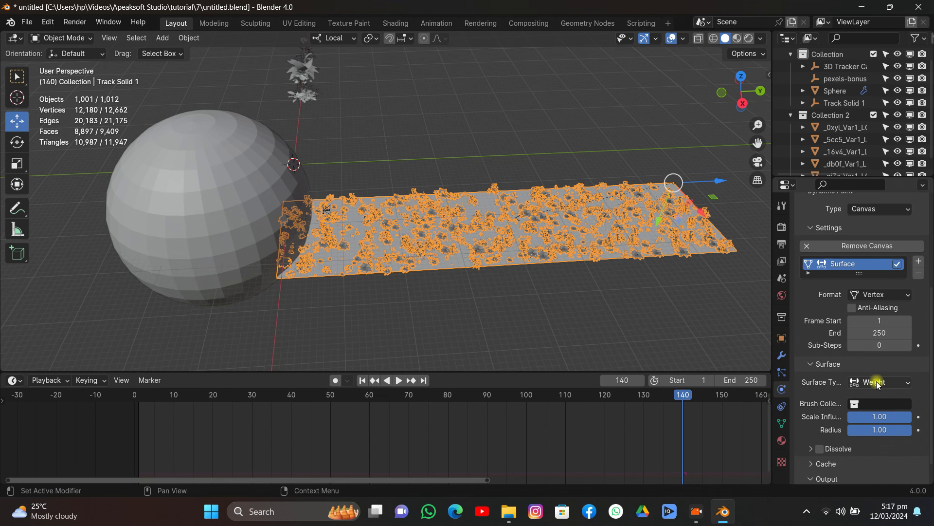
- At frame 1, move the sphere just off the near end of the track solid and keyframe its location
{"action": "left_click", "coordinate": [223, 174]}
{"action": "left_click", "coordinate": [363, 380]}
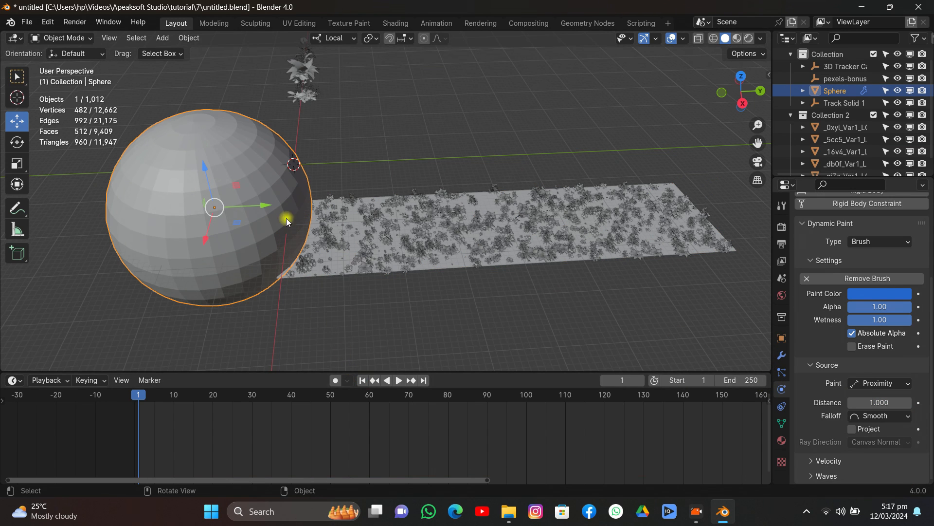
{"action": "left_click_drag", "start_coordinate": [270, 211], "coordinate": [249, 205]}
{"action": "key", "text": "i"}
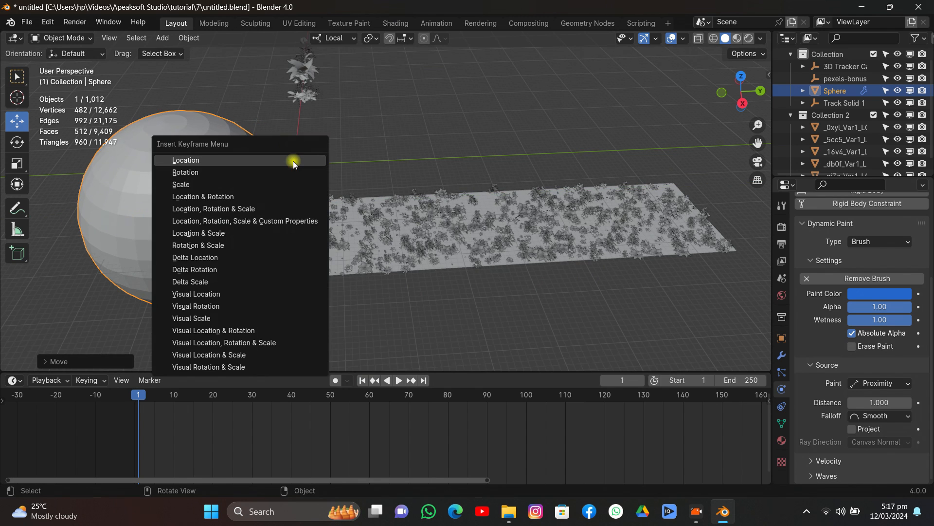
{"action": "left_click", "coordinate": [293, 164]}
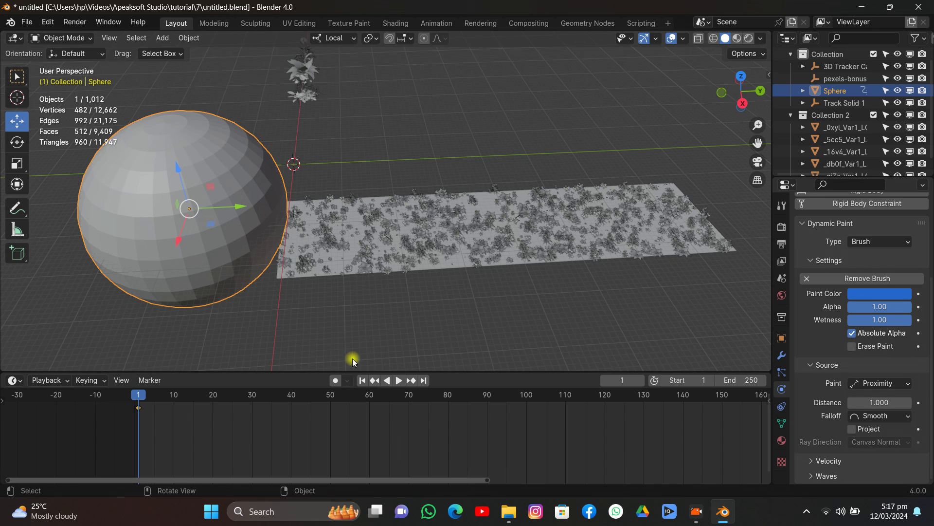
- At frame 250, move the sphere along its Y axis towards the far end of the track solid and keyframe its location
{"action": "key", "text": "Home"}
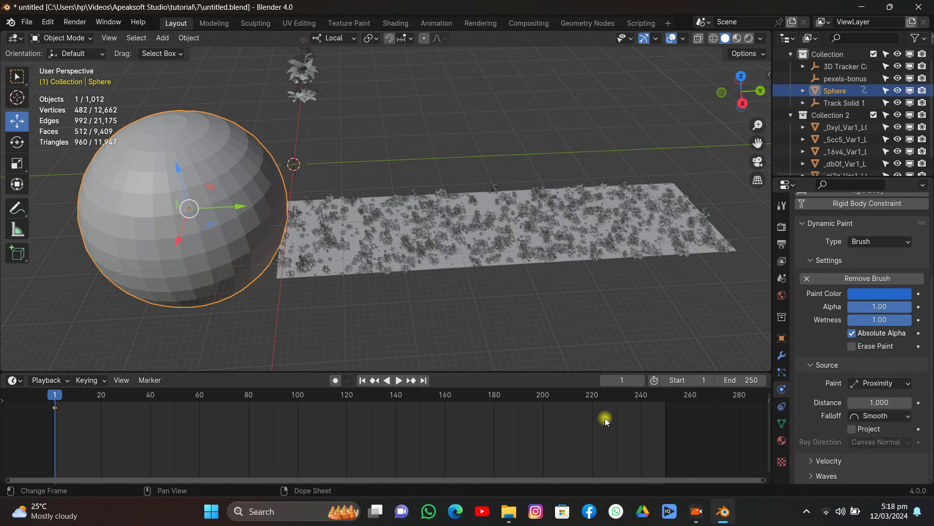
{"action": "left_click_drag", "start_coordinate": [657, 400], "coordinate": [667, 401]}
{"action": "left_click_drag", "start_coordinate": [236, 206], "coordinate": [635, 214]}
{"action": "key", "text": "i"}
{"action": "left_click", "coordinate": [634, 214]}
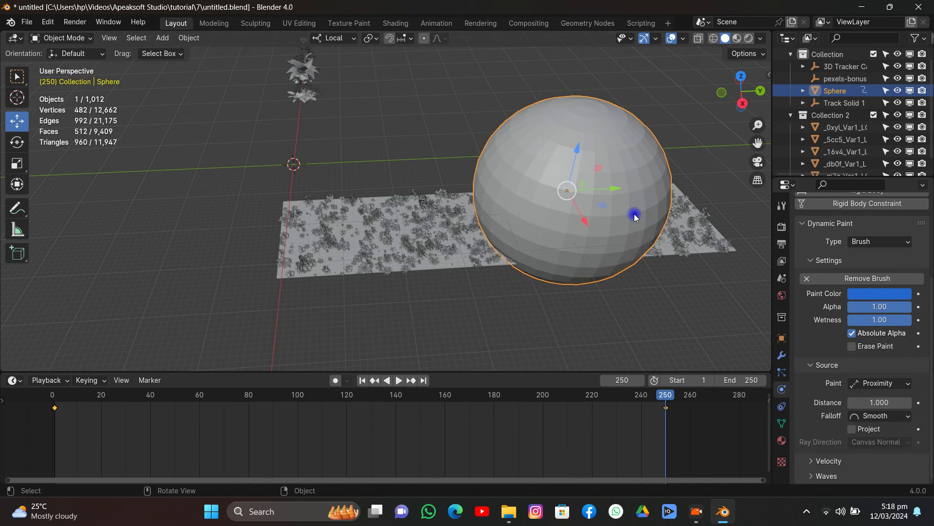
- Set the sphere's keyframe interpolation to Linear and return to frame 1
{"action": "left_click_drag", "start_coordinate": [516, 406], "coordinate": [256, 407]}
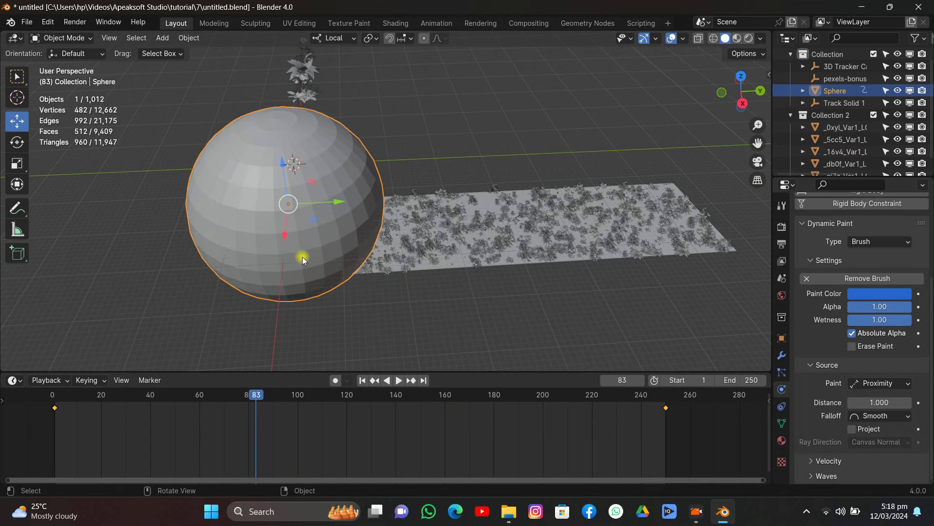
{"action": "key", "text": "t"}
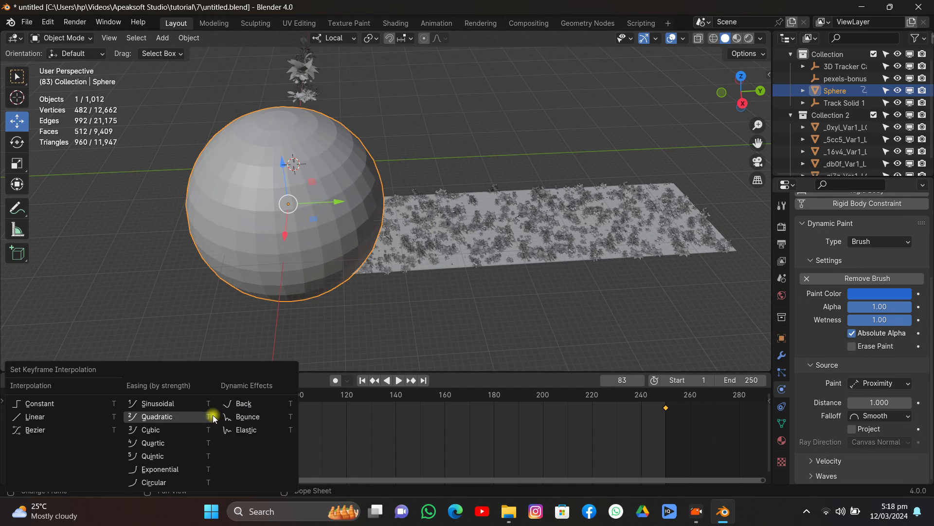
{"action": "left_click", "coordinate": [73, 414]}
{"action": "left_click", "coordinate": [362, 380]}
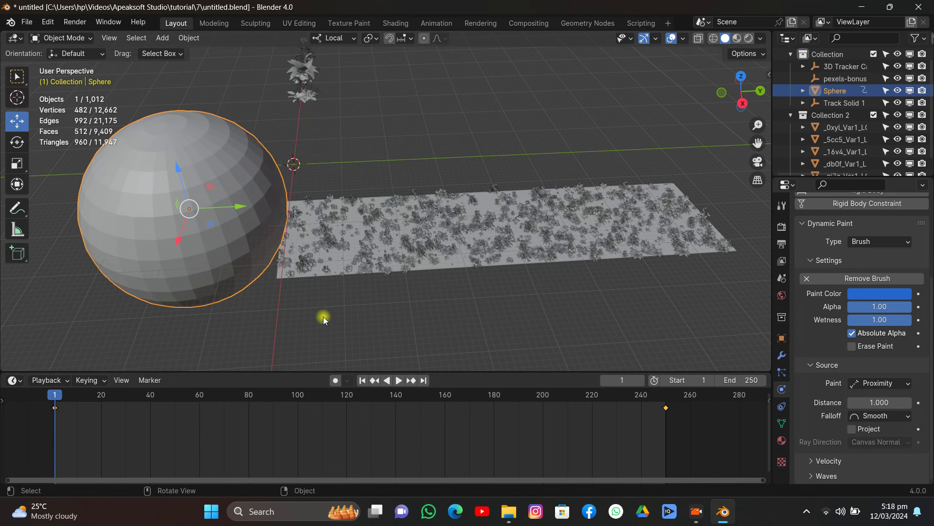
- Bake the track solid's Dynamic Paint cache
{"action": "left_click", "coordinate": [375, 250]}
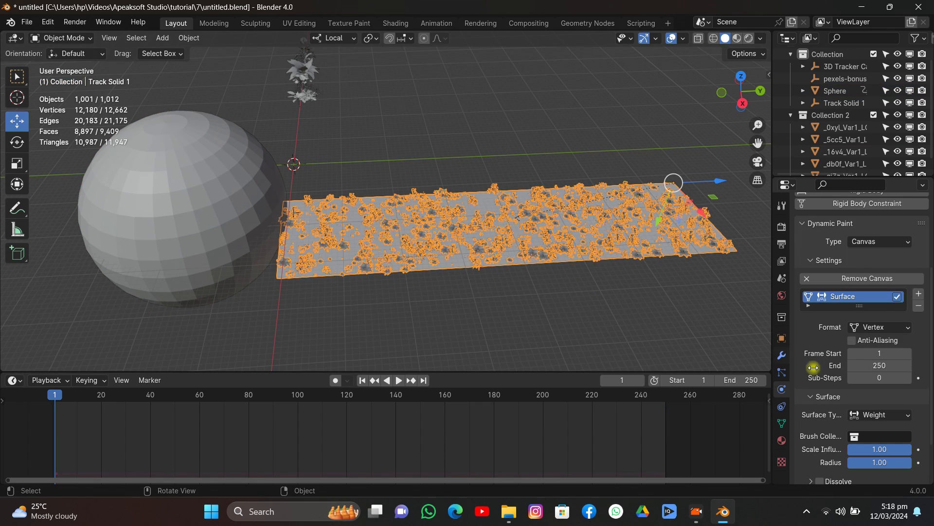
{"action": "scroll", "coordinate": [910, 395], "scroll_direction": "down", "scroll_amount": 3}
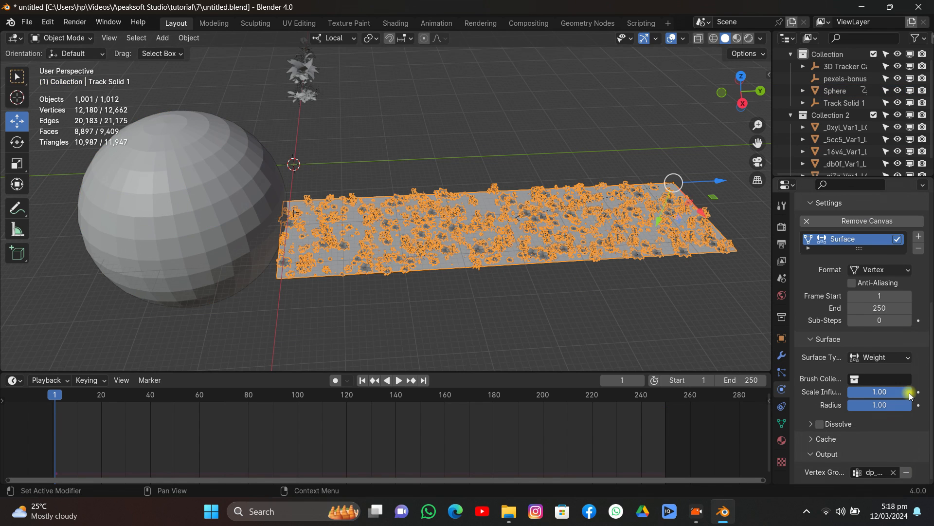
{"action": "left_click", "coordinate": [826, 438]}
{"action": "scroll", "coordinate": [831, 375], "scroll_direction": "down", "scroll_amount": 7}
{"action": "left_click", "coordinate": [831, 372]}
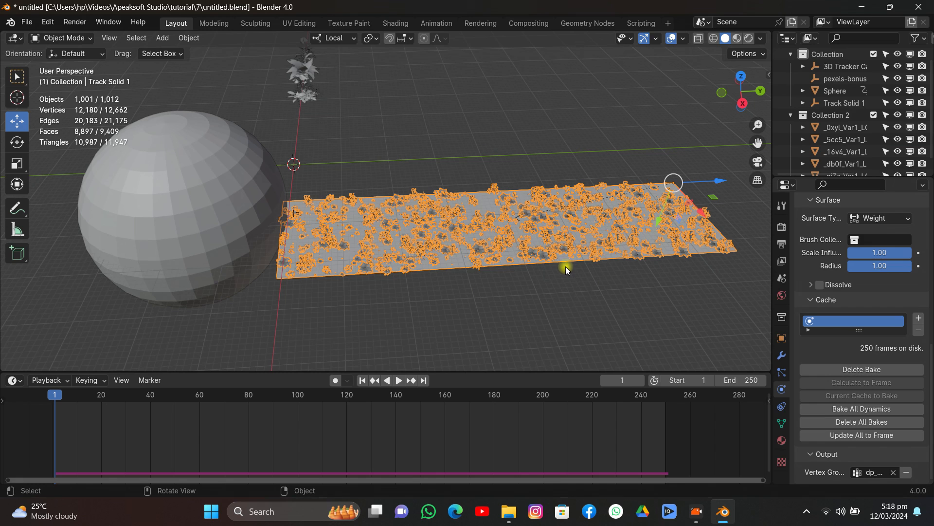
- Assign the dp_weight vertex group to the particle system's Length and play the animation briefly to check the growth
{"action": "left_click", "coordinate": [782, 373]}
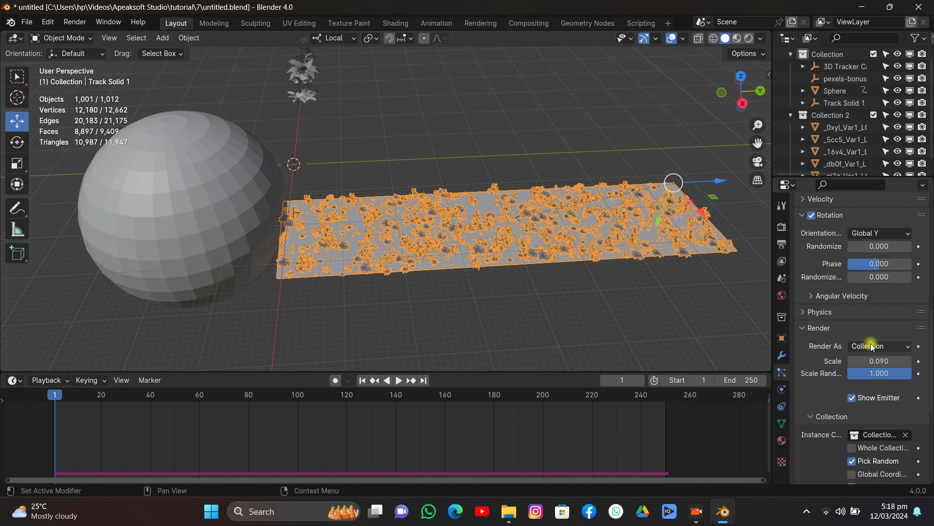
{"action": "scroll", "coordinate": [823, 348], "scroll_direction": "down", "scroll_amount": 10}
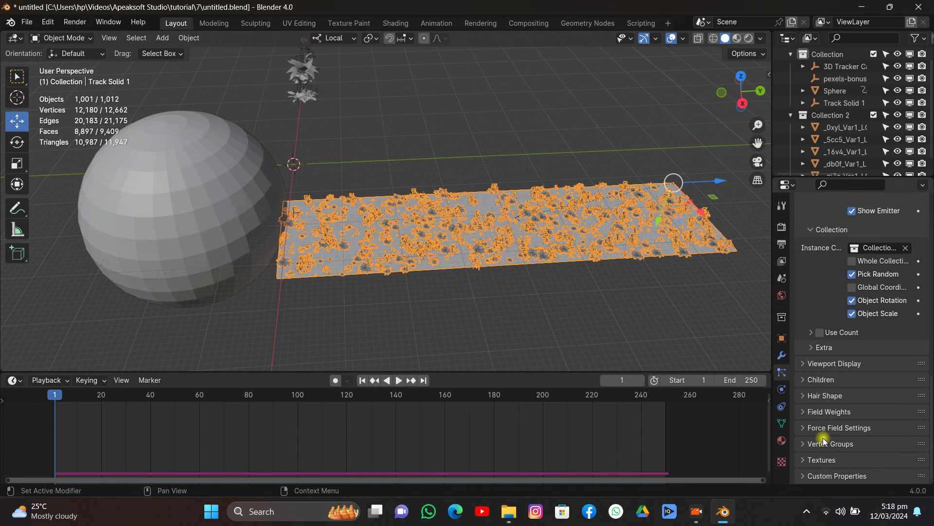
{"action": "left_click", "coordinate": [823, 441]}
{"action": "scroll", "coordinate": [851, 397], "scroll_direction": "down", "scroll_amount": 5}
{"action": "left_click", "coordinate": [857, 362]}
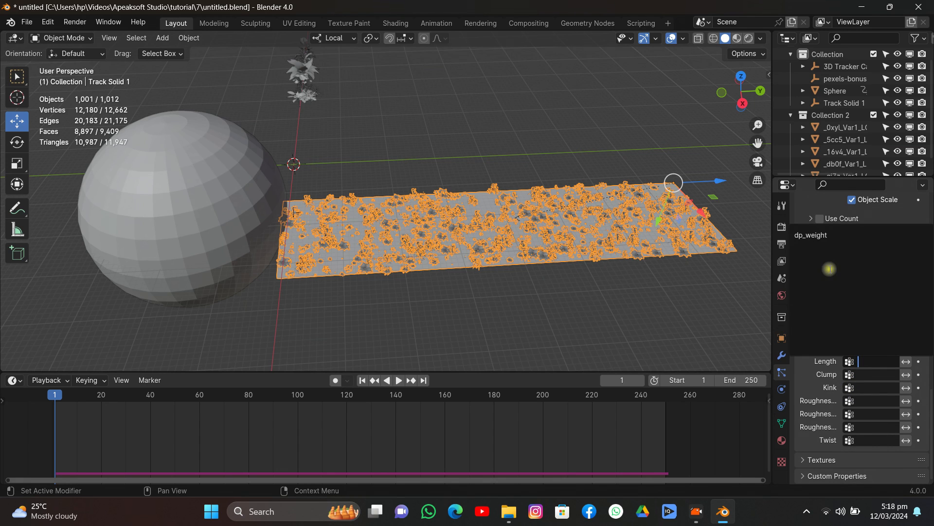
{"action": "left_click", "coordinate": [826, 237]}
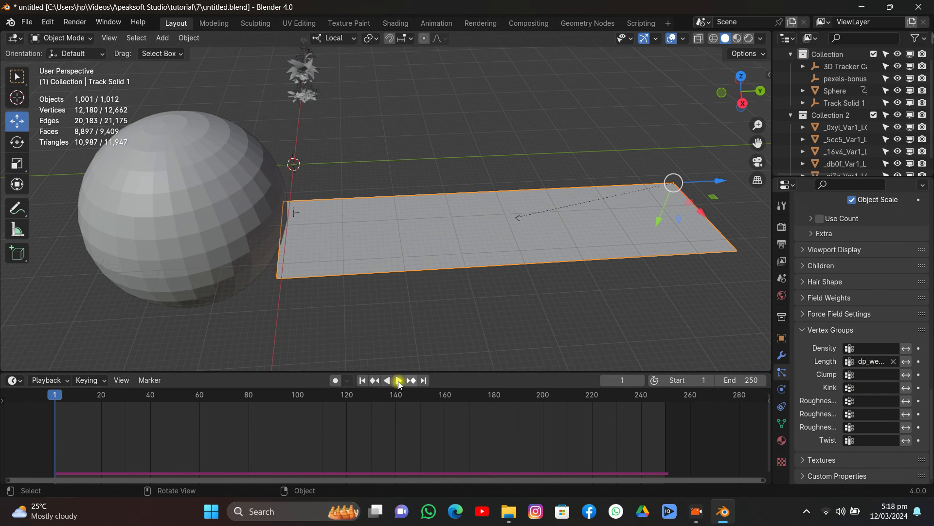
{"action": "key", "text": "space"}
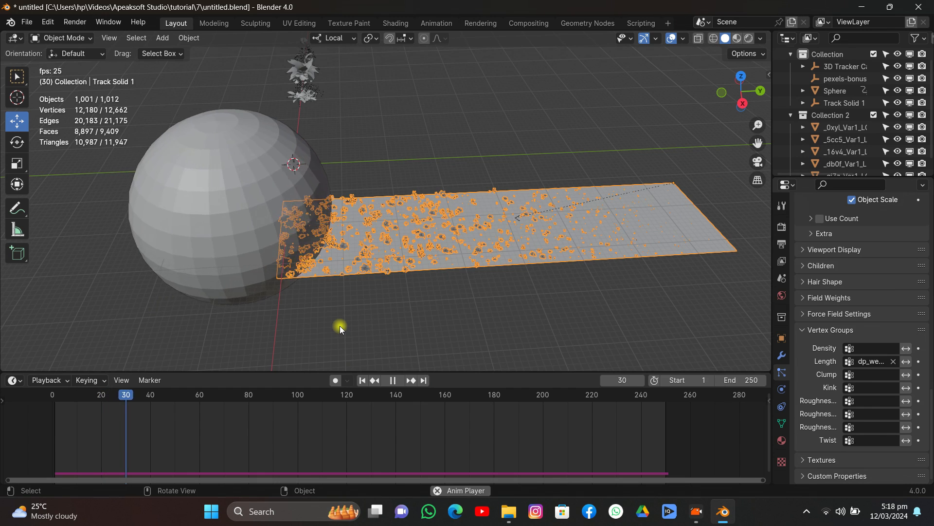
{"action": "key", "text": "space"}
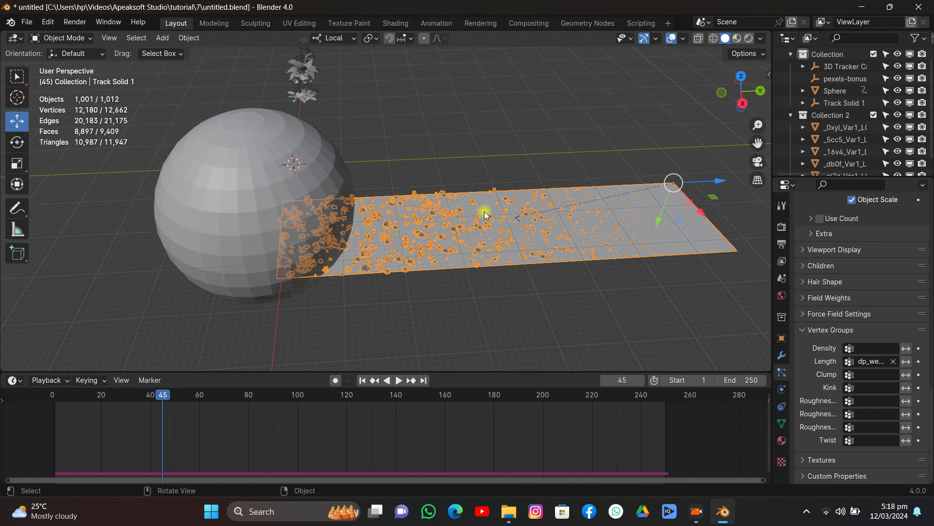
- Subdivide the track solid's whole mesh seven times in Edit Mode and return to Object Mode
{"action": "left_click", "coordinate": [782, 389]}
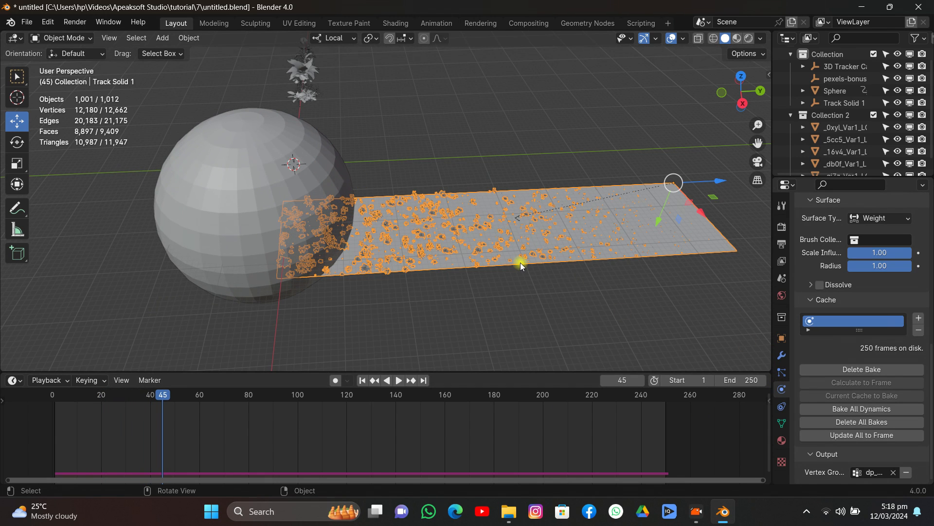
{"action": "key", "text": "Tab"}
{"action": "left_click_drag", "start_coordinate": [728, 108], "coordinate": [254, 160]}
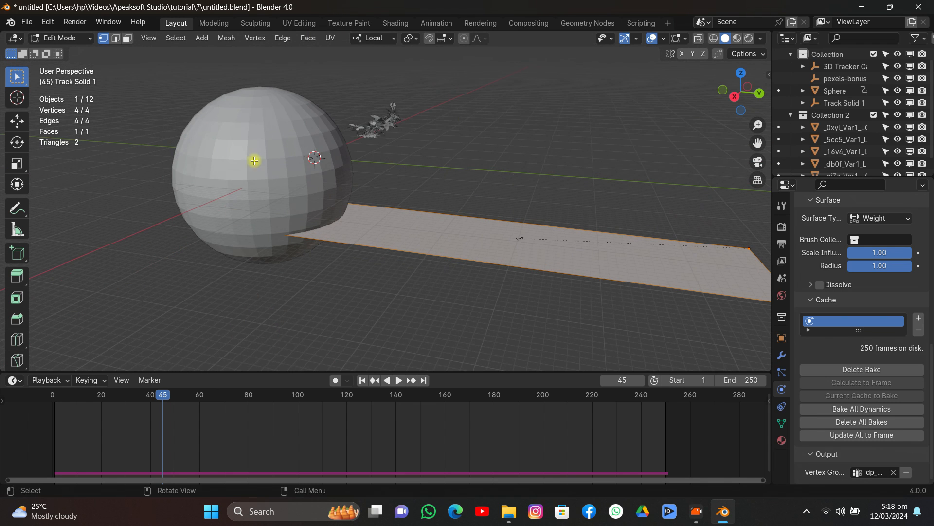
{"action": "right_click", "coordinate": [556, 157]}
{"action": "left_click", "coordinate": [528, 197]}
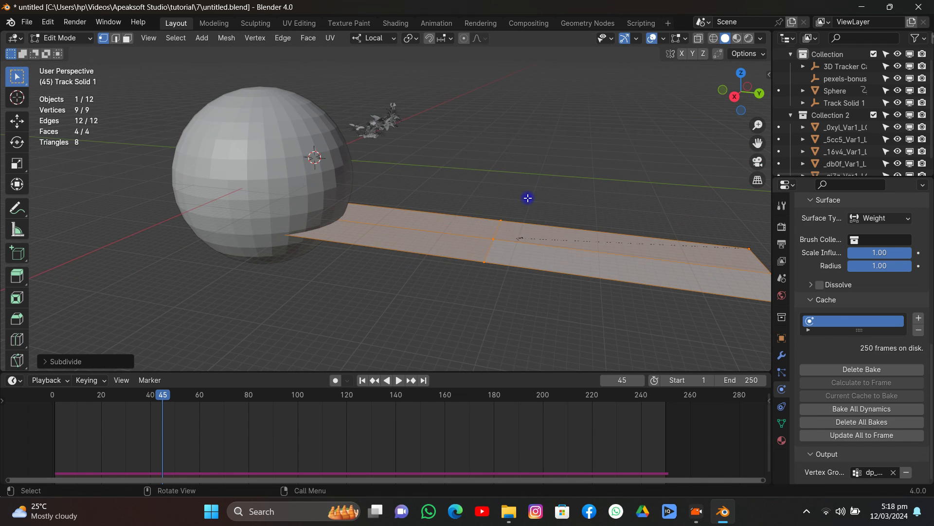
{"action": "right_click", "coordinate": [528, 198]}
{"action": "left_click", "coordinate": [528, 197]}
{"action": "right_click", "coordinate": [528, 197]}
{"action": "left_click", "coordinate": [528, 197]}
{"action": "right_click", "coordinate": [528, 198]}
{"action": "left_click", "coordinate": [528, 198]}
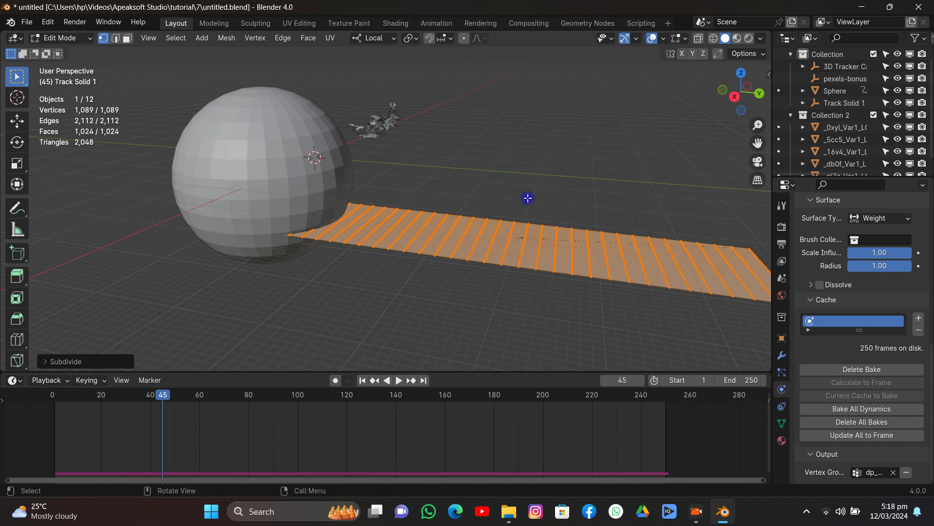
{"action": "right_click", "coordinate": [527, 197]}
{"action": "left_click", "coordinate": [529, 198]}
{"action": "right_click", "coordinate": [529, 200]}
{"action": "left_click", "coordinate": [528, 200]}
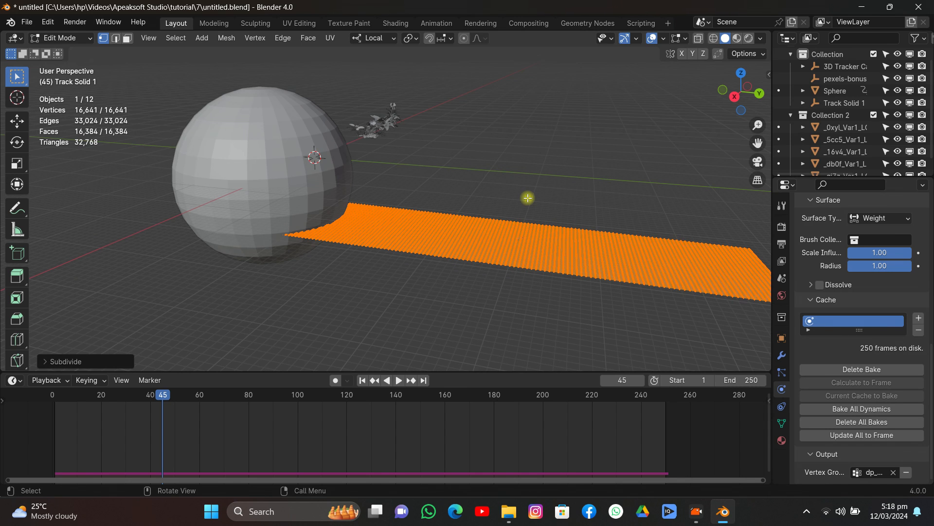
{"action": "key", "text": "Tab"}
- Delete the old Dynamic Paint bake, bake the cache again and play the animation from frame 1
{"action": "left_click", "coordinate": [861, 369]}
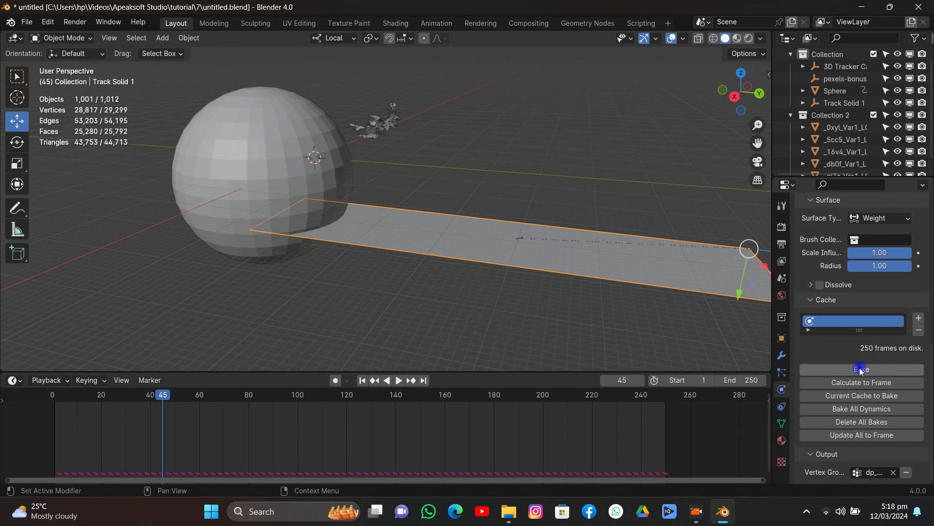
{"action": "left_click", "coordinate": [882, 369]}
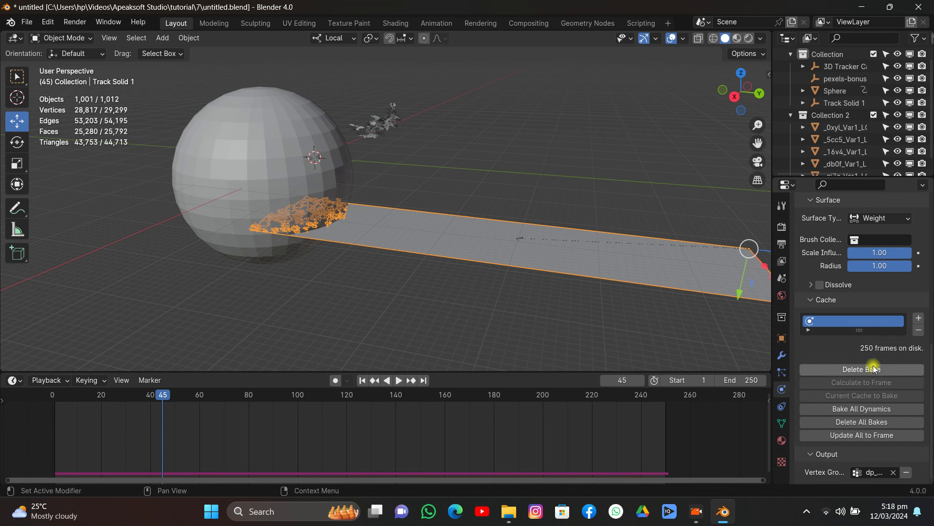
{"action": "left_click", "coordinate": [365, 380]}
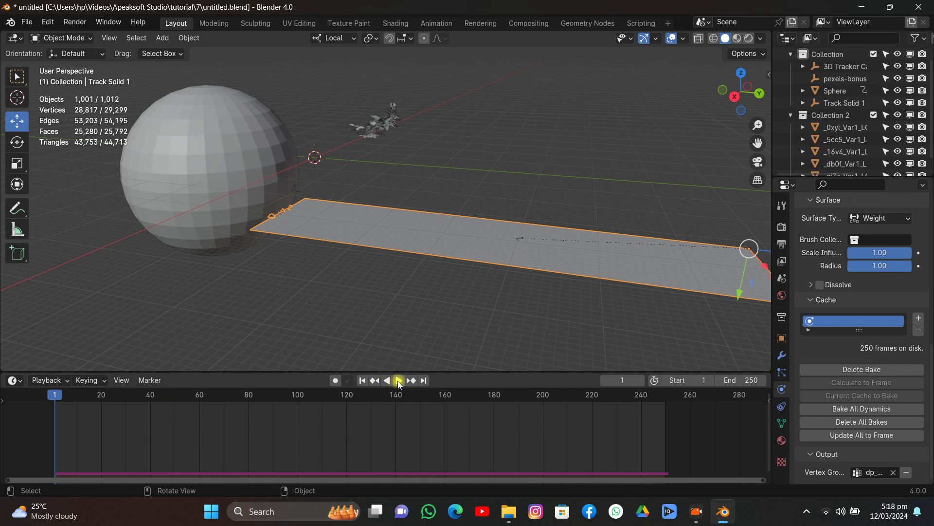
{"action": "left_click", "coordinate": [400, 380]}
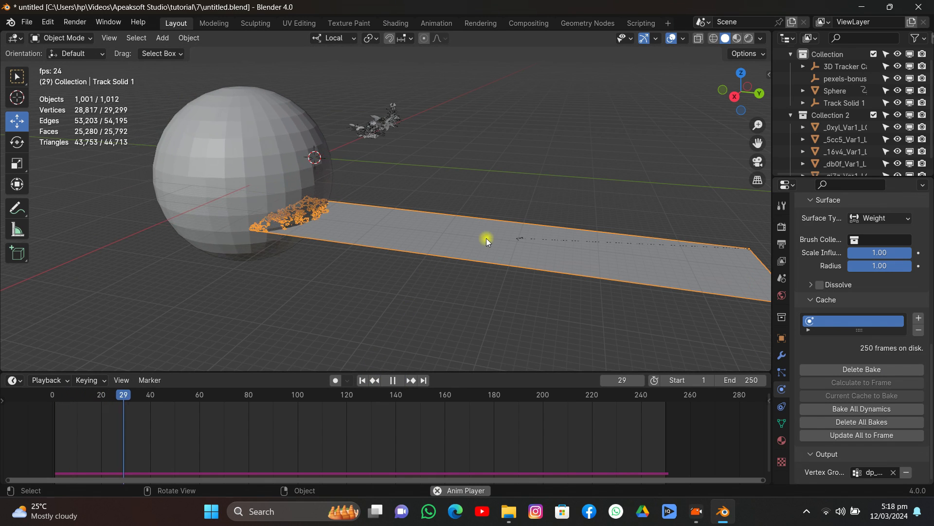
- Stop the playback and set the sphere's viewport display to Bounds
{"action": "key", "text": "space"}
{"action": "left_click", "coordinate": [313, 157]}
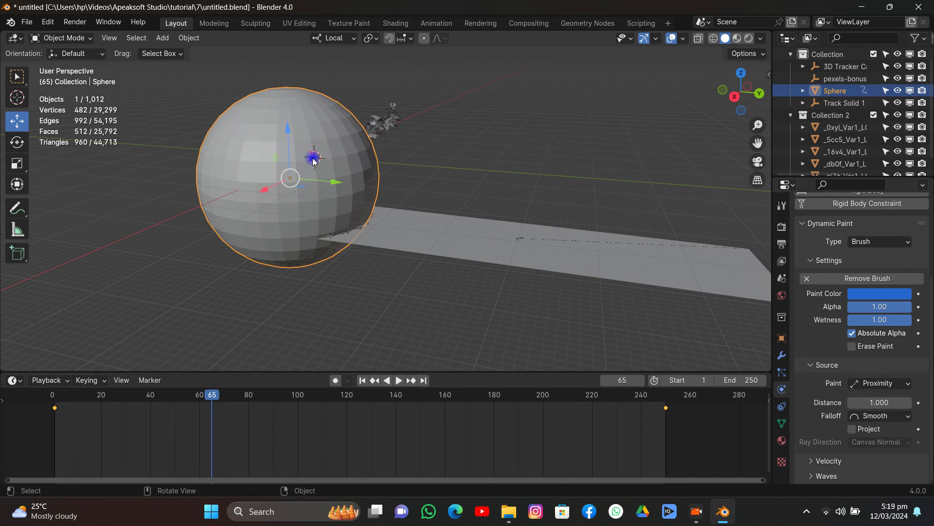
{"action": "left_click", "coordinate": [781, 338]}
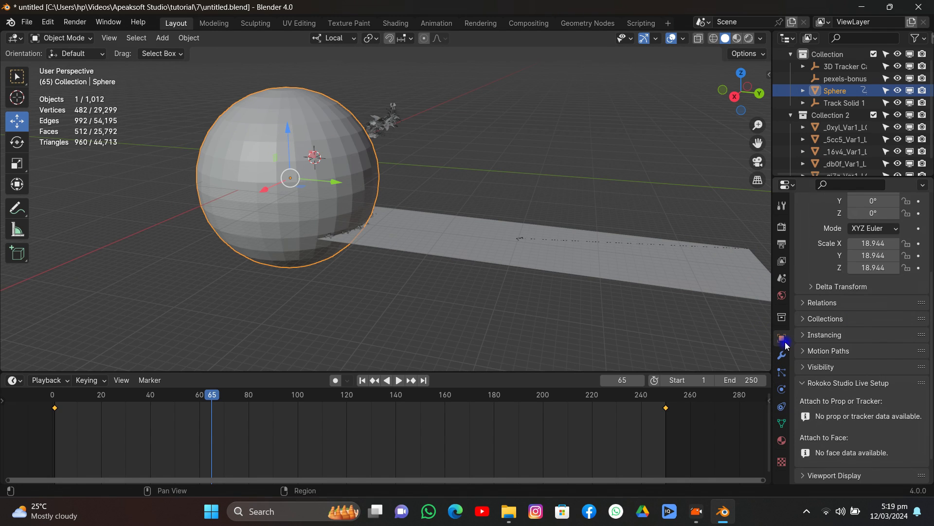
{"action": "left_click", "coordinate": [821, 370]}
{"action": "left_click", "coordinate": [819, 370]}
{"action": "scroll", "coordinate": [819, 375], "scroll_direction": "down", "scroll_amount": 2}
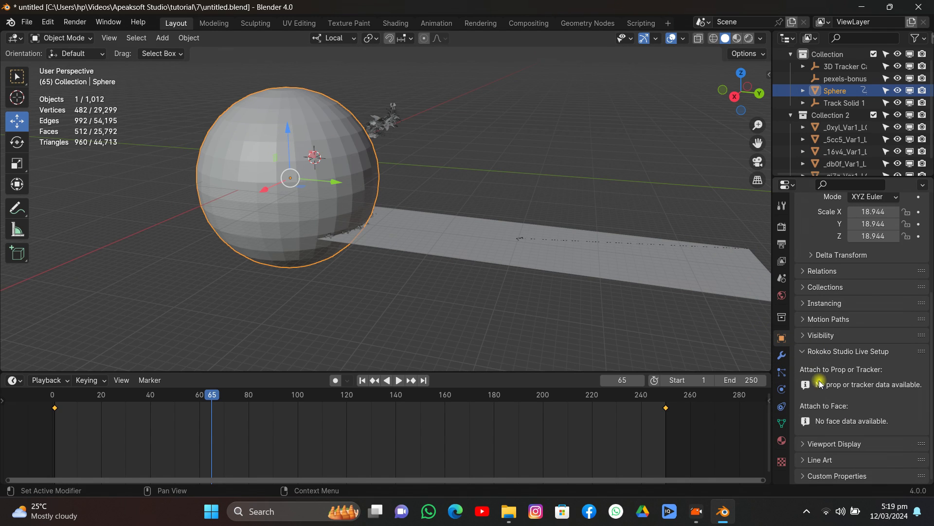
{"action": "left_click", "coordinate": [819, 445]}
{"action": "scroll", "coordinate": [837, 429], "scroll_direction": "down", "scroll_amount": 8}
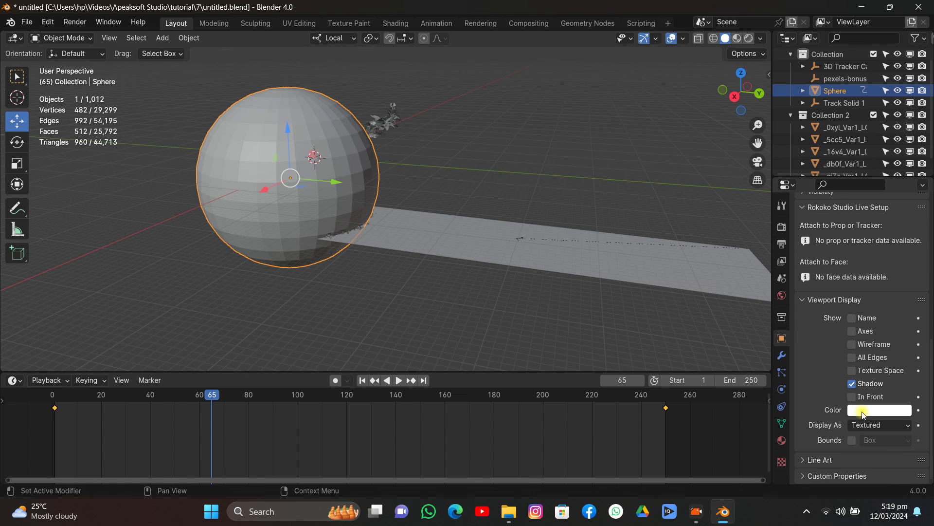
{"action": "left_click", "coordinate": [862, 425]}
{"action": "left_click", "coordinate": [865, 439]}
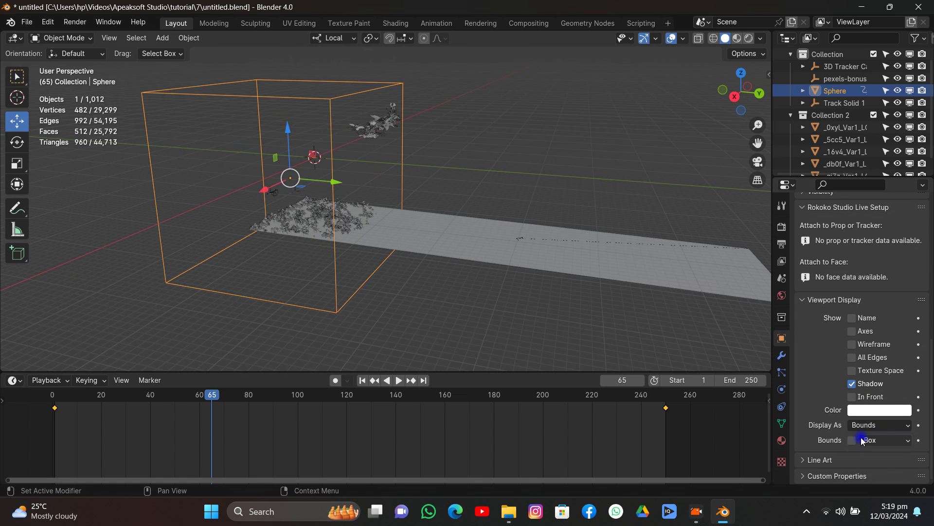
- Look through the camera and play the animation from the first frame to check the plant growth
{"action": "left_click", "coordinate": [758, 162]}
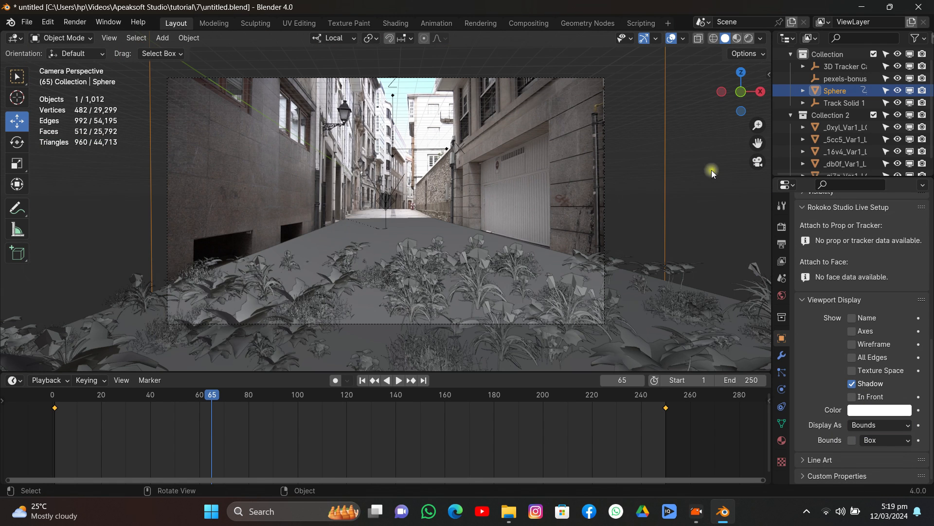
{"action": "left_click", "coordinate": [360, 380]}
{"action": "key", "text": "space"}
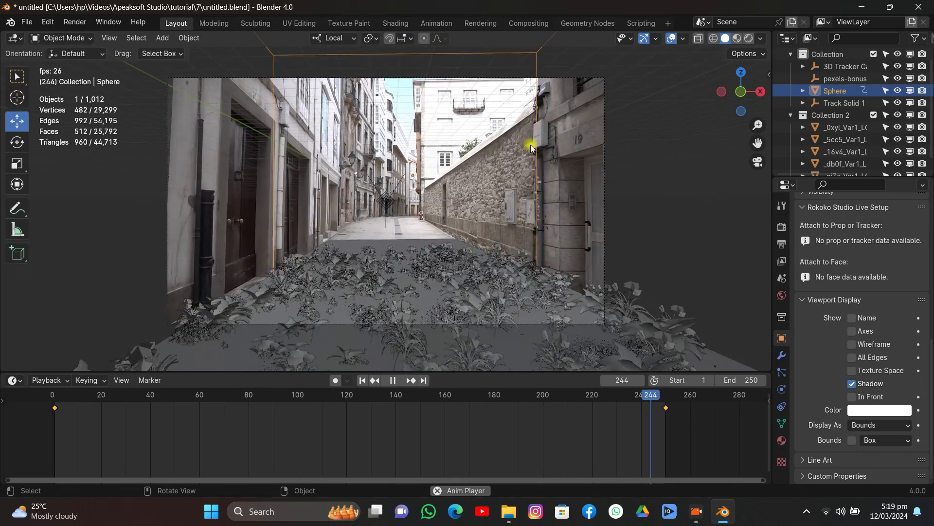
{"action": "key", "text": "space"}
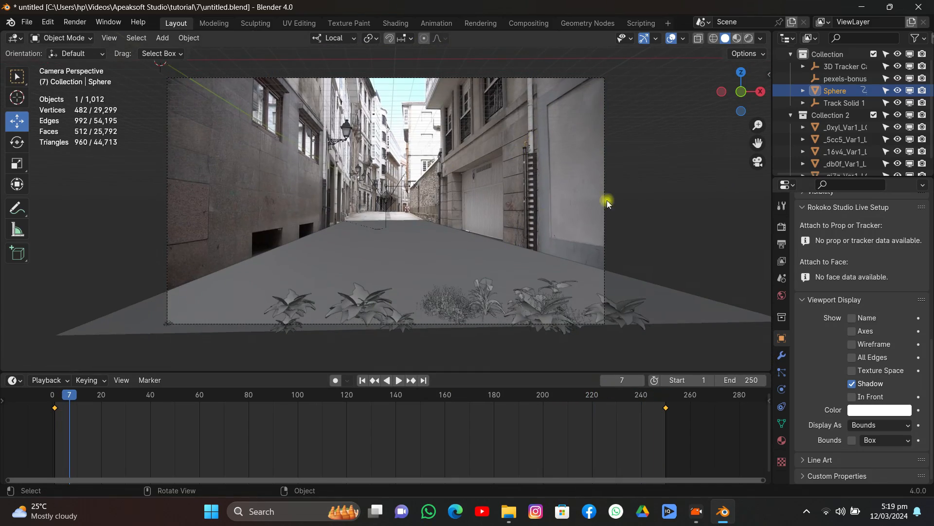
- Slow the sphere's movement by moving its last keyframe to about frame 361, and play the animation briefly
{"action": "left_click_drag", "start_coordinate": [741, 92], "coordinate": [404, 292]}
{"action": "scroll", "coordinate": [404, 292], "scroll_direction": "down", "scroll_amount": 3}
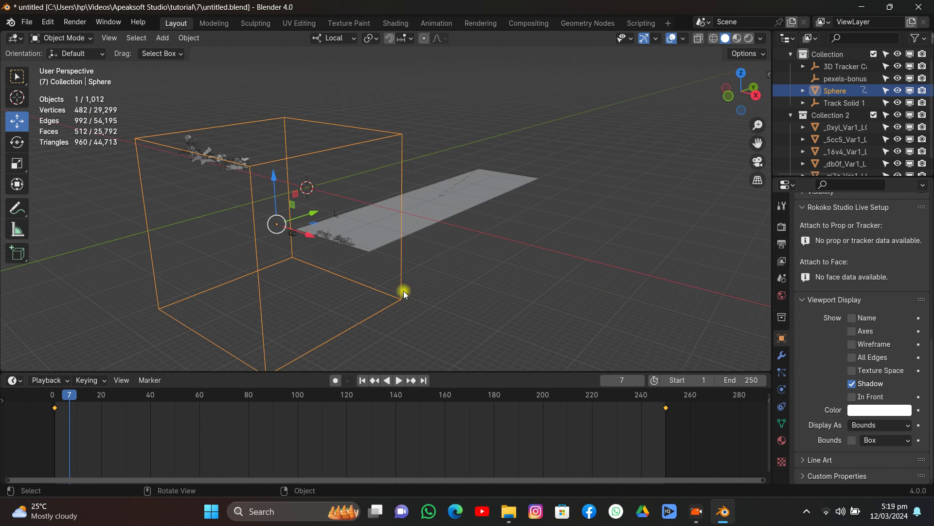
{"action": "left_click_drag", "start_coordinate": [725, 82], "coordinate": [723, 96]}
{"action": "scroll", "coordinate": [611, 415], "scroll_direction": "down", "scroll_amount": 5}
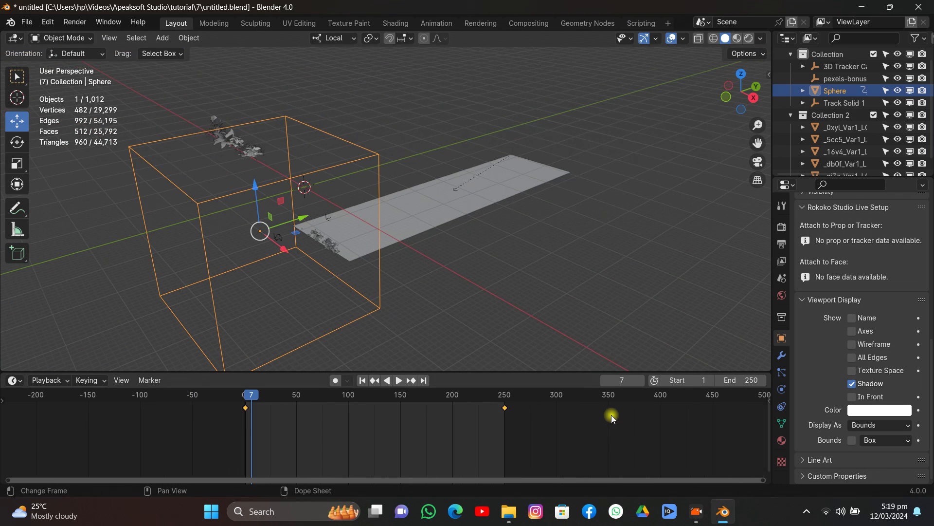
{"action": "left_click_drag", "start_coordinate": [611, 415], "coordinate": [470, 398]}
{"action": "key", "text": "g"}
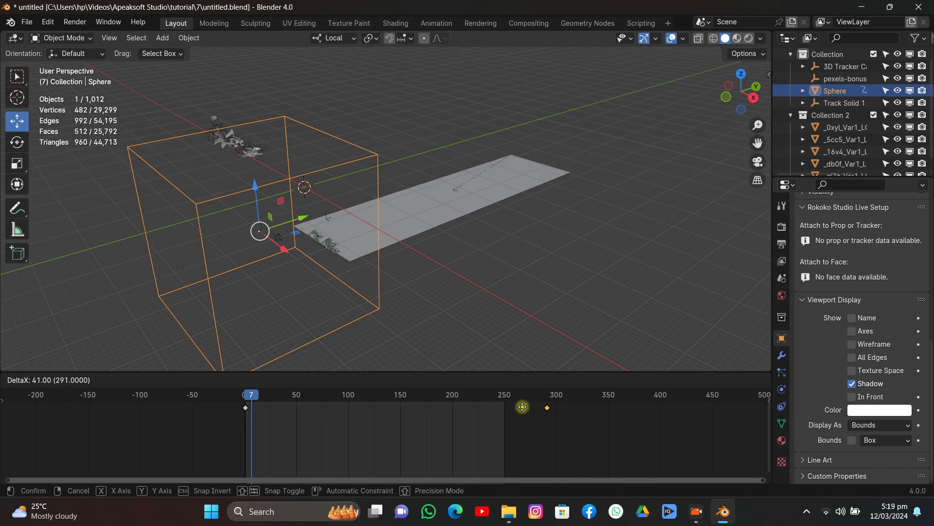
{"action": "left_click", "coordinate": [678, 415]}
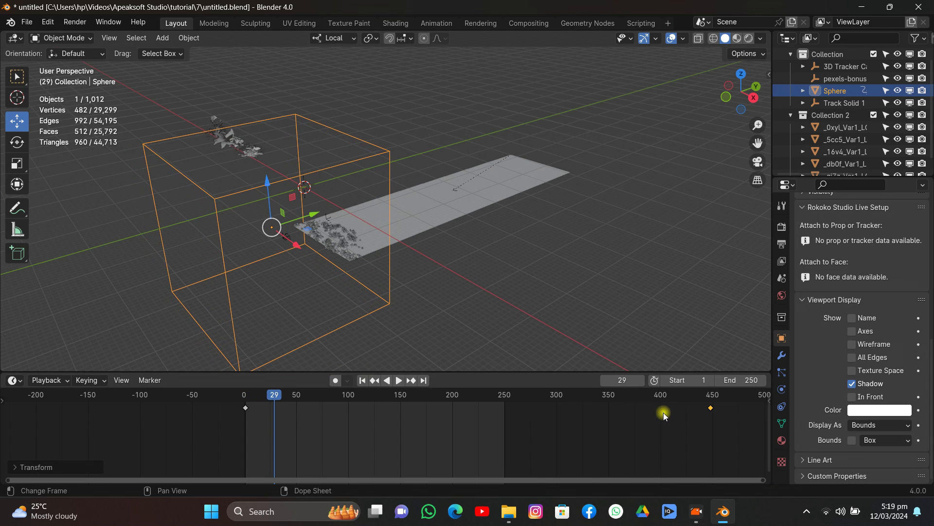
{"action": "key", "text": "g"}
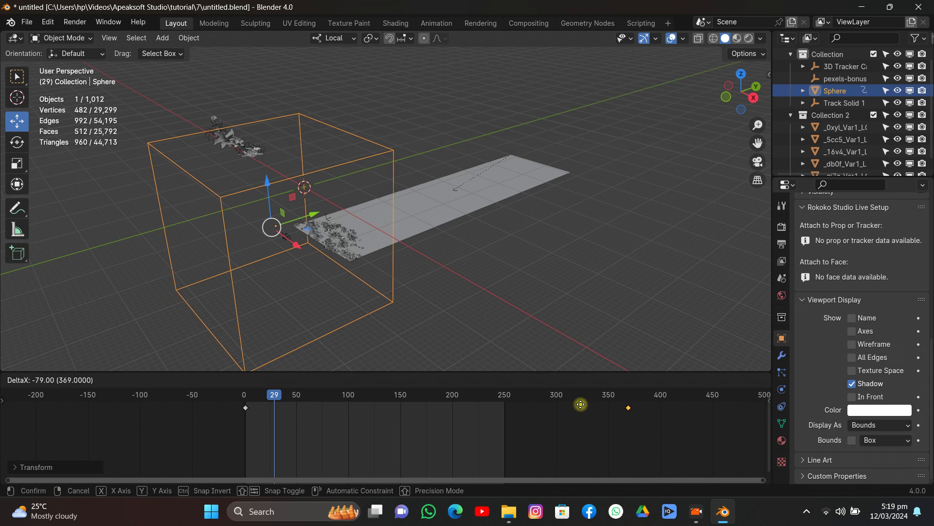
{"action": "left_click", "coordinate": [573, 401]}
{"action": "key", "text": "space"}
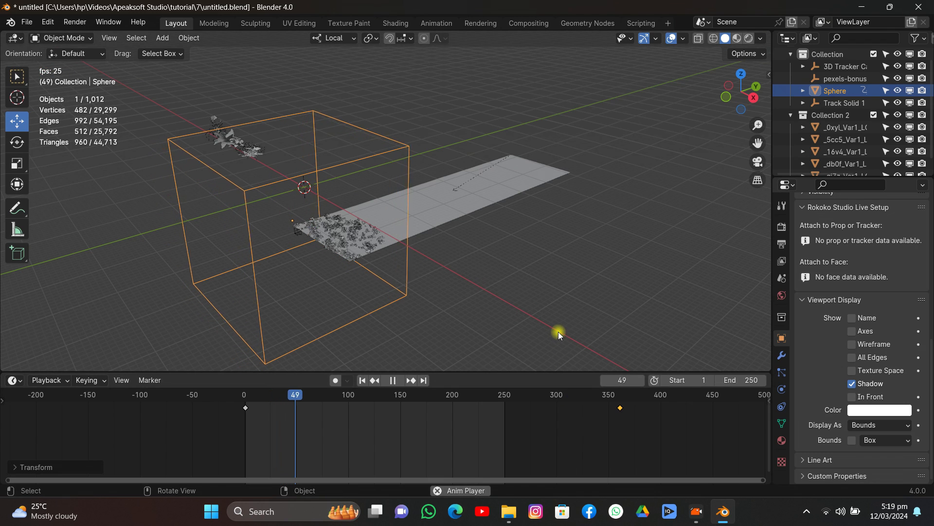
{"action": "key", "text": "space"}
- Delete the track solid's Dynamic Paint bake and look over its canvas settings
{"action": "left_click", "coordinate": [513, 177]}
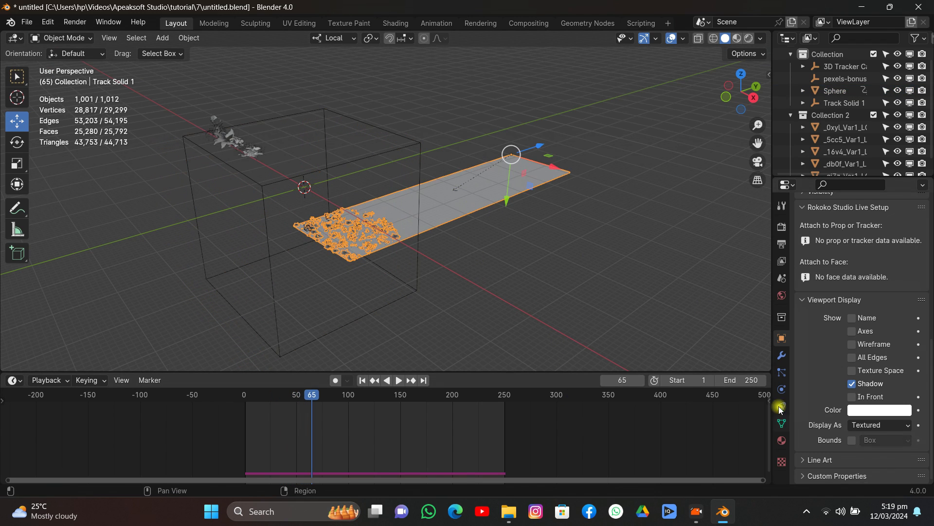
{"action": "left_click", "coordinate": [781, 388]}
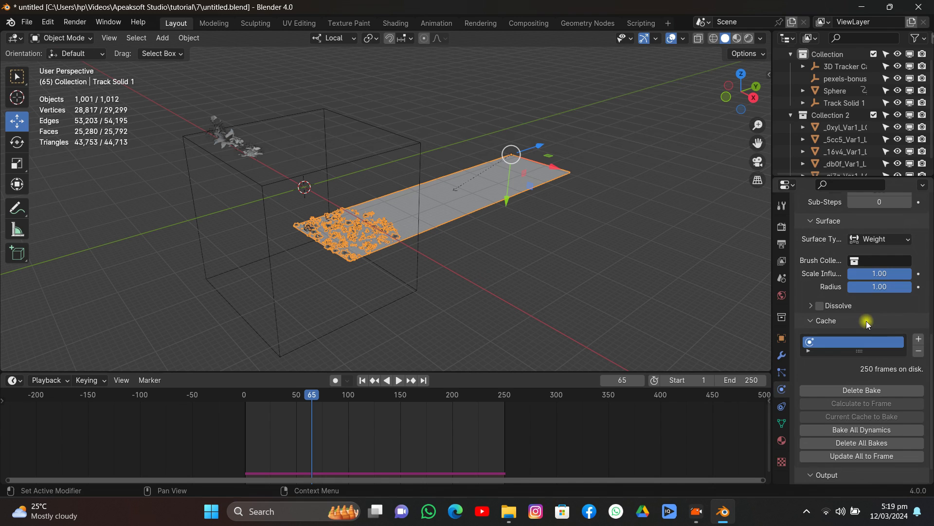
{"action": "left_click", "coordinate": [853, 390]}
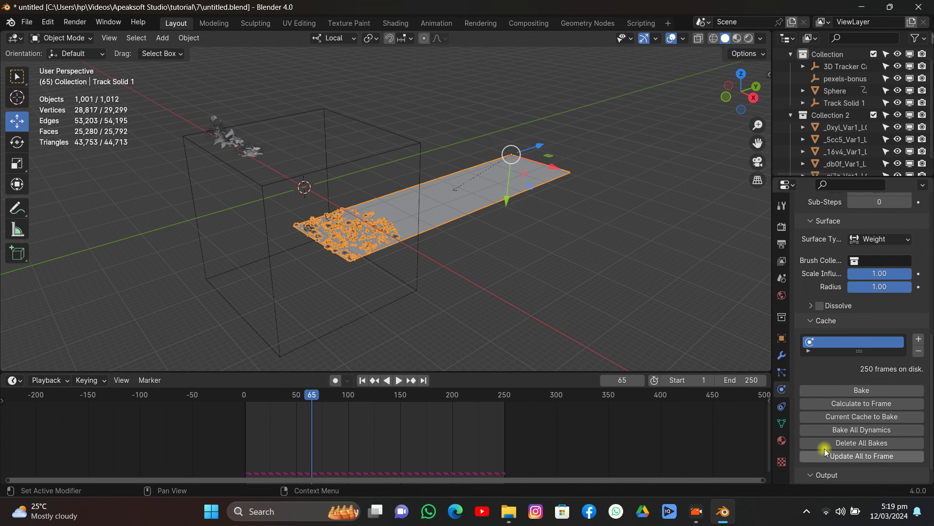
{"action": "scroll", "coordinate": [845, 411], "scroll_direction": "down", "scroll_amount": 1}
{"action": "scroll", "coordinate": [845, 411], "scroll_direction": "up", "scroll_amount": 5}
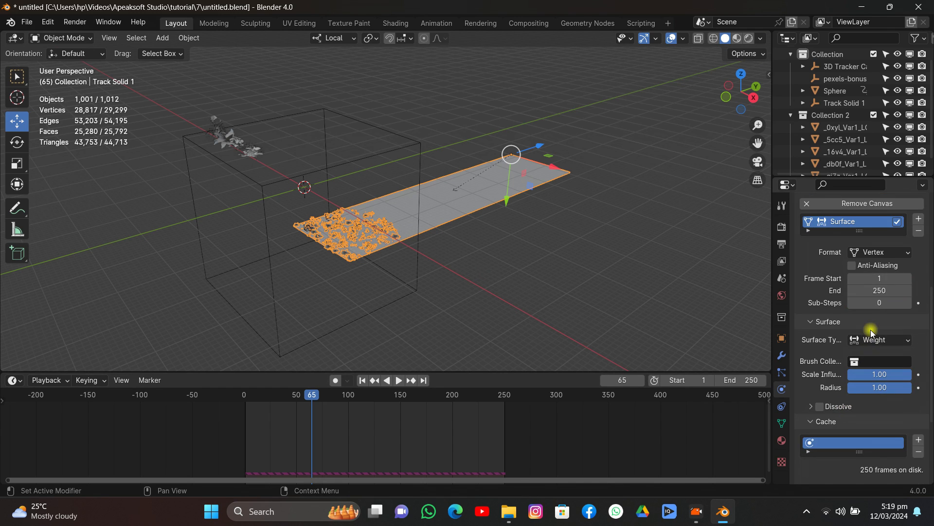
{"action": "scroll", "coordinate": [866, 312], "scroll_direction": "up", "scroll_amount": 5}
{"action": "scroll", "coordinate": [866, 316], "scroll_direction": "down", "scroll_amount": 8}
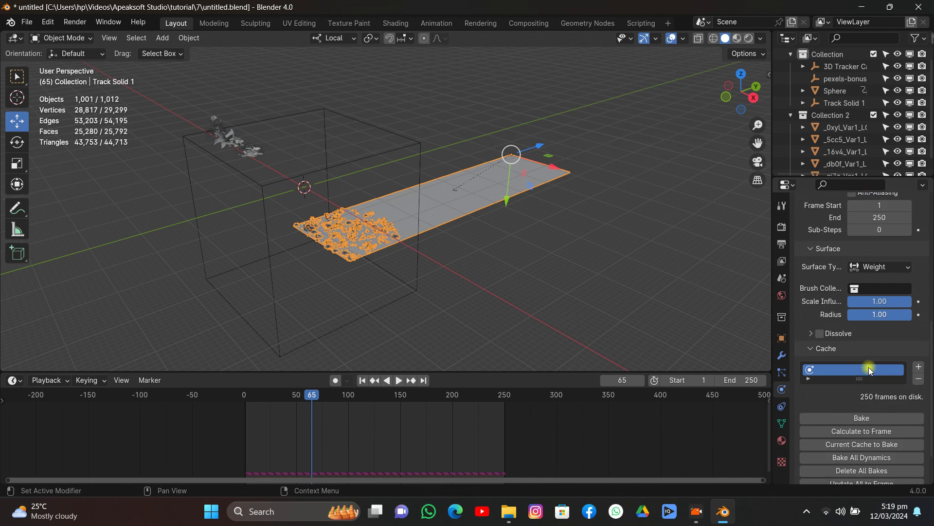
{"action": "scroll", "coordinate": [868, 367], "scroll_direction": "down", "scroll_amount": 2}
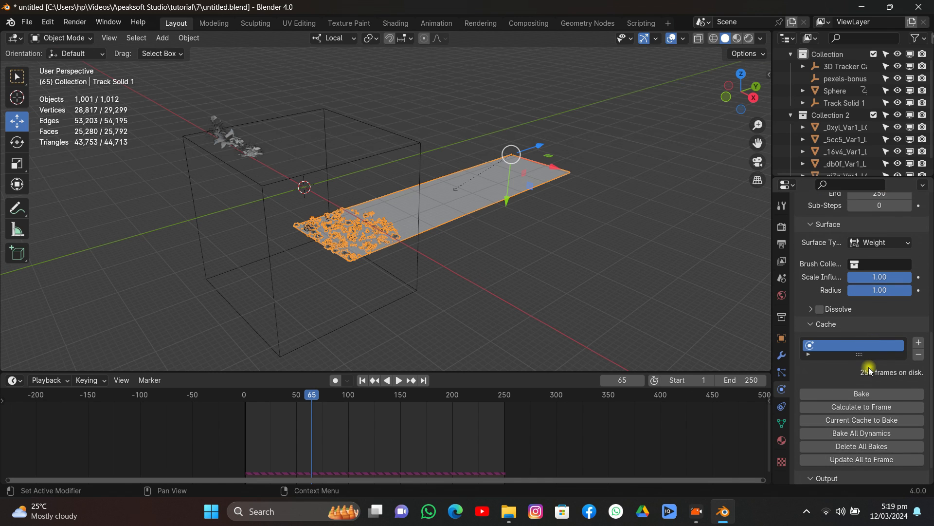
- Review the falloff options of the sphere's brush, keeping Smooth, and bake the track solid's Dynamic Paint cache again
{"action": "left_click", "coordinate": [392, 157]}
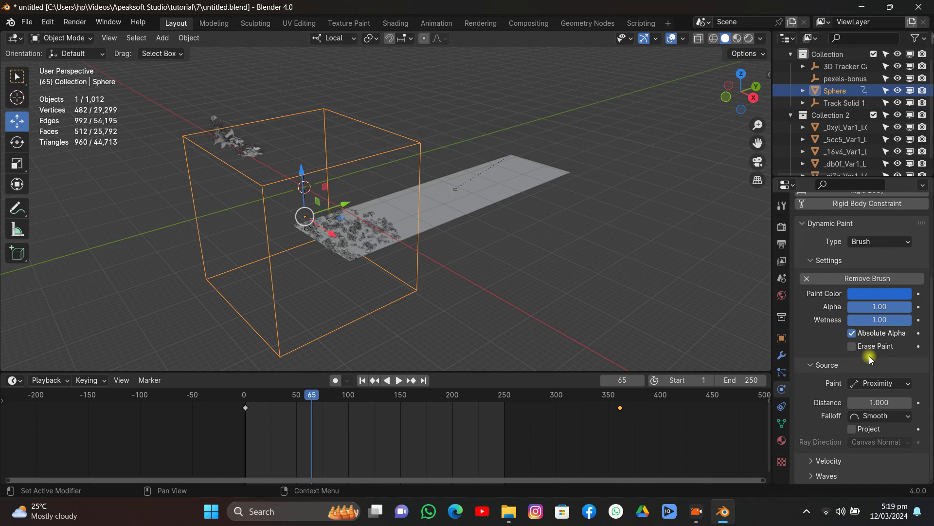
{"action": "left_click", "coordinate": [880, 418]}
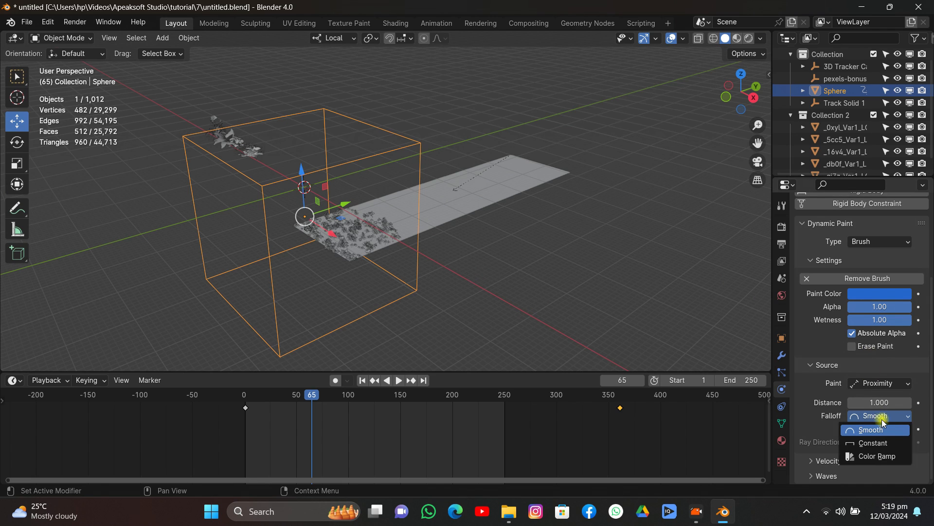
{"action": "left_click", "coordinate": [882, 422]}
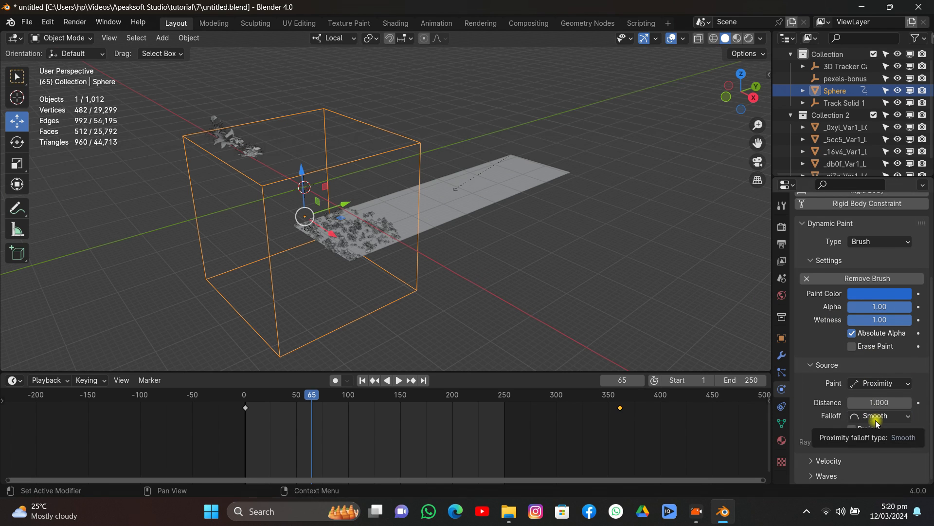
{"action": "left_click", "coordinate": [510, 199]}
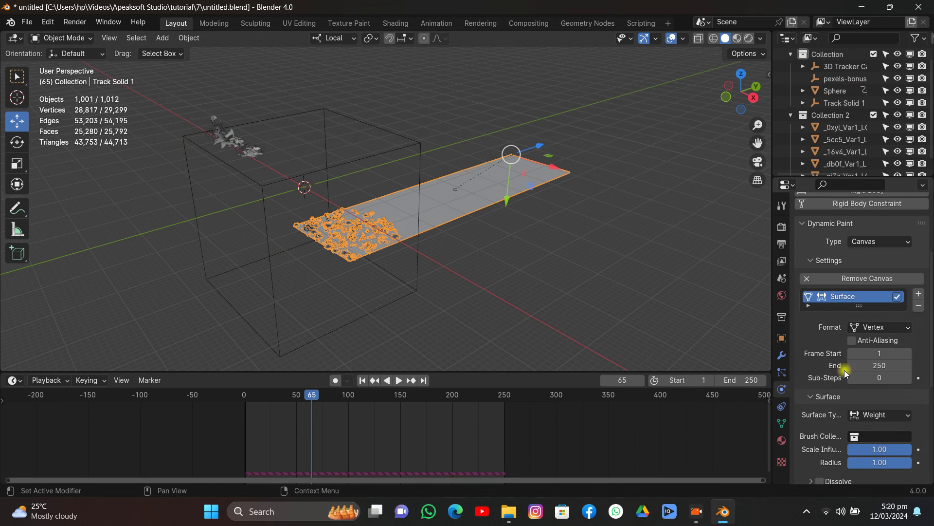
{"action": "scroll", "coordinate": [842, 385], "scroll_direction": "down", "scroll_amount": 8}
{"action": "left_click", "coordinate": [838, 372]}
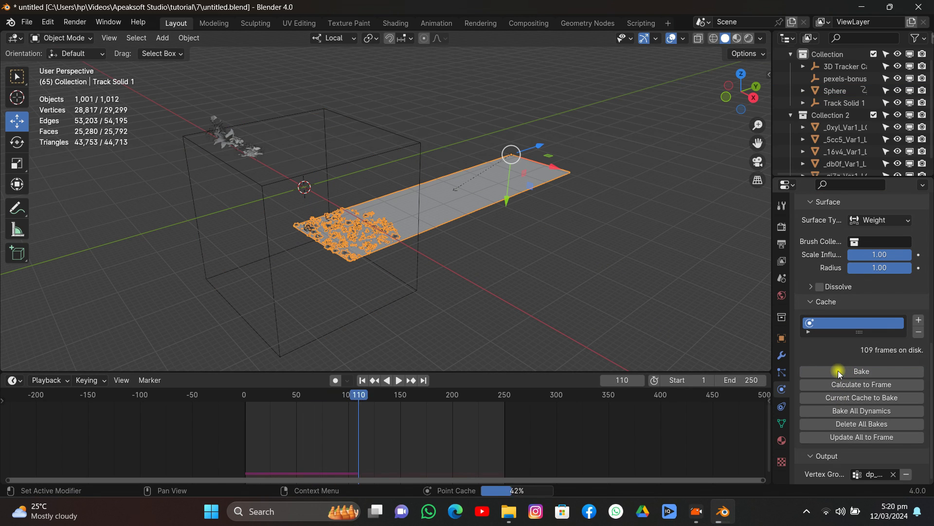
- Play the rebaked animation through the camera to check how fast the plants spread
{"action": "left_click", "coordinate": [400, 380]}
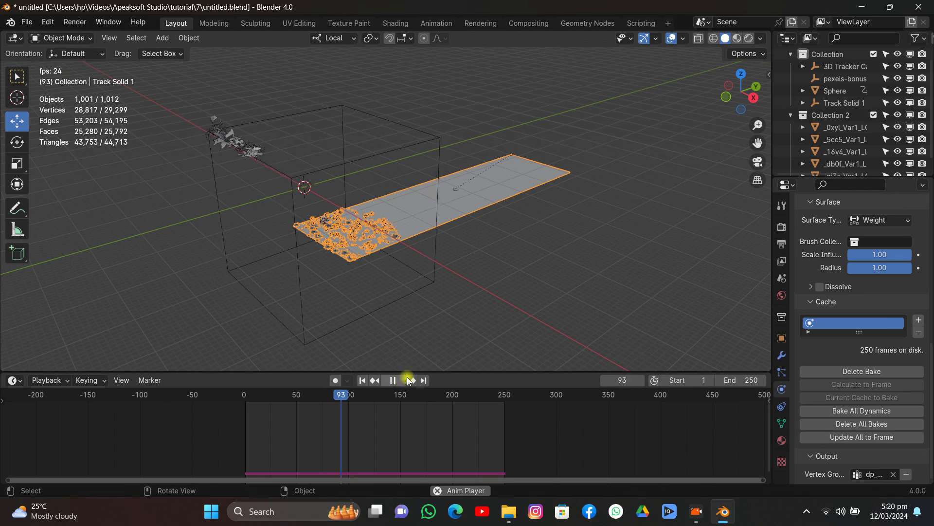
{"action": "left_click", "coordinate": [758, 161]}
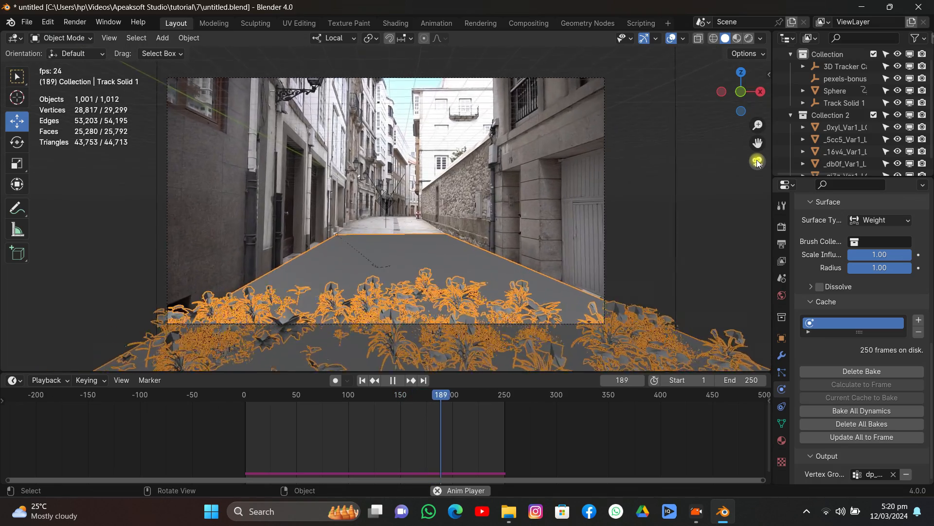
{"action": "left_click", "coordinate": [394, 380]}
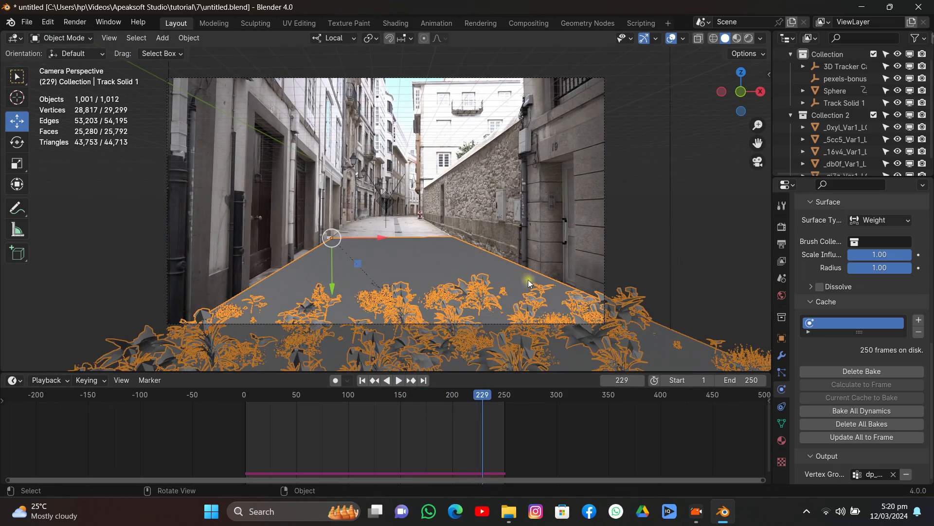
- Move the sphere's last keyframe earlier, to around frame 300, and replace the track solid's Dynamic Paint bake with a new one
{"action": "left_click", "coordinate": [676, 220]}
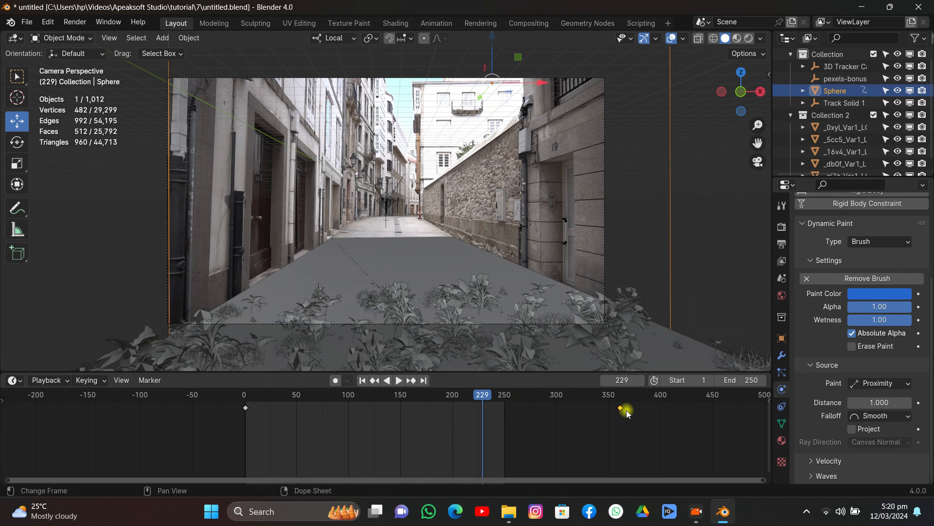
{"action": "left_click_drag", "start_coordinate": [627, 410], "coordinate": [555, 408]}
{"action": "left_click", "coordinate": [457, 287]}
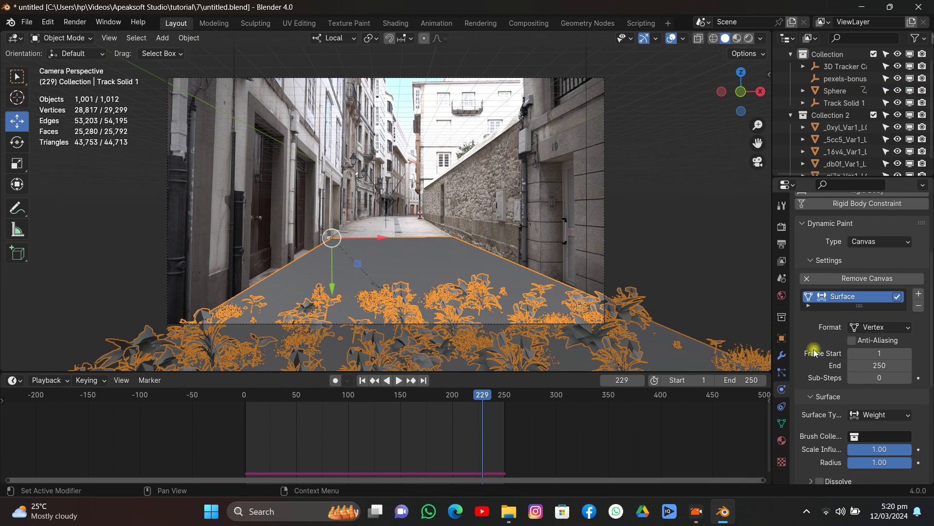
{"action": "scroll", "coordinate": [841, 359], "scroll_direction": "down", "scroll_amount": 5}
{"action": "left_click", "coordinate": [852, 442]}
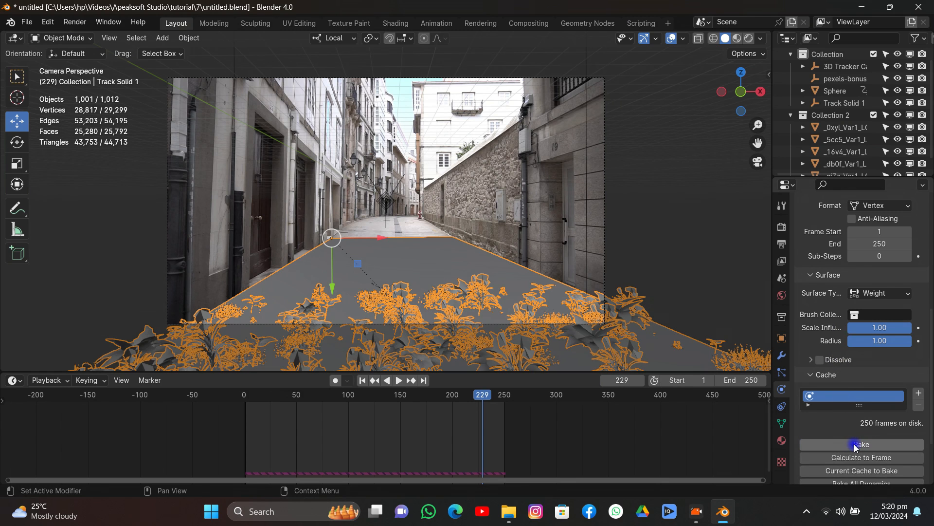
{"action": "left_click", "coordinate": [859, 443]}
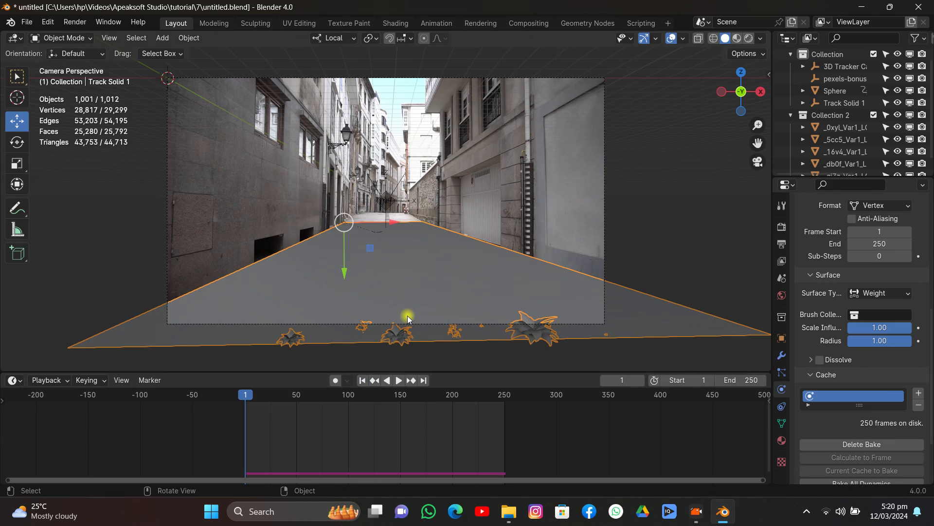
- Play the plant growth animation, stop at frame 64 and save the file
{"action": "key", "text": "space"}
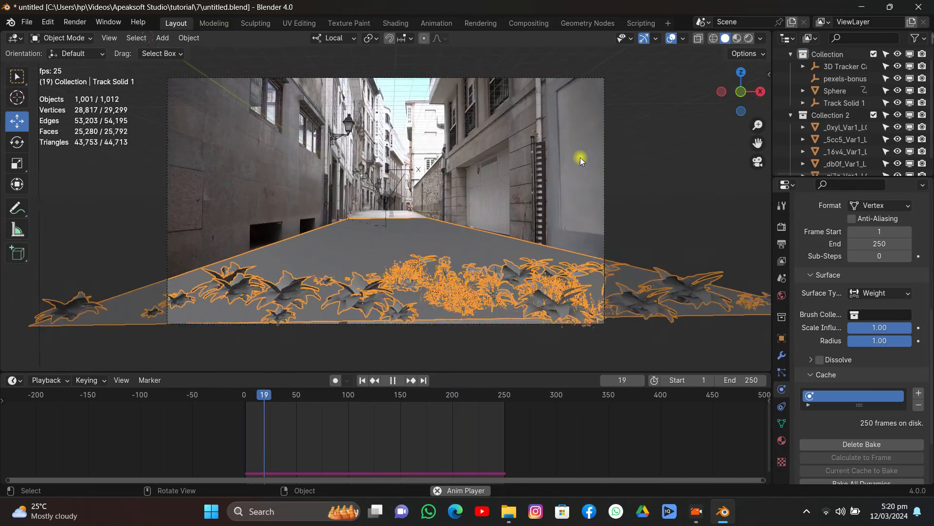
{"action": "key", "text": "space"}
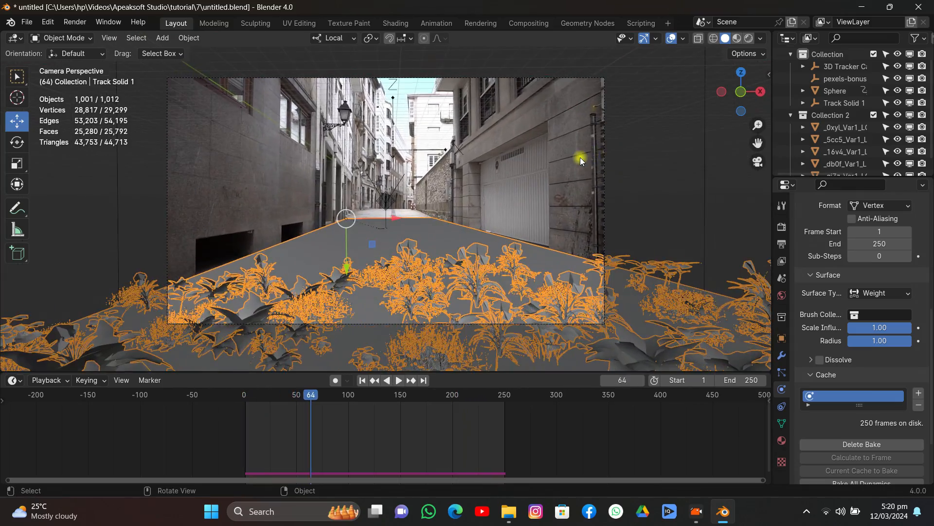
{"action": "key", "text": "ctrl+s"}
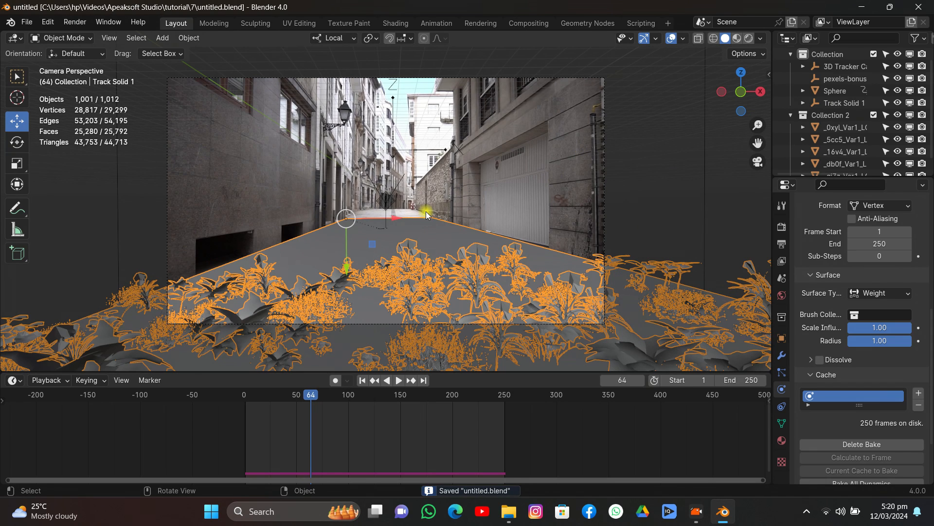
- Switch the viewport to rendered shading and set the render engine to Cycles with GPU Compute and viewport denoising
{"action": "left_click", "coordinate": [749, 38]}
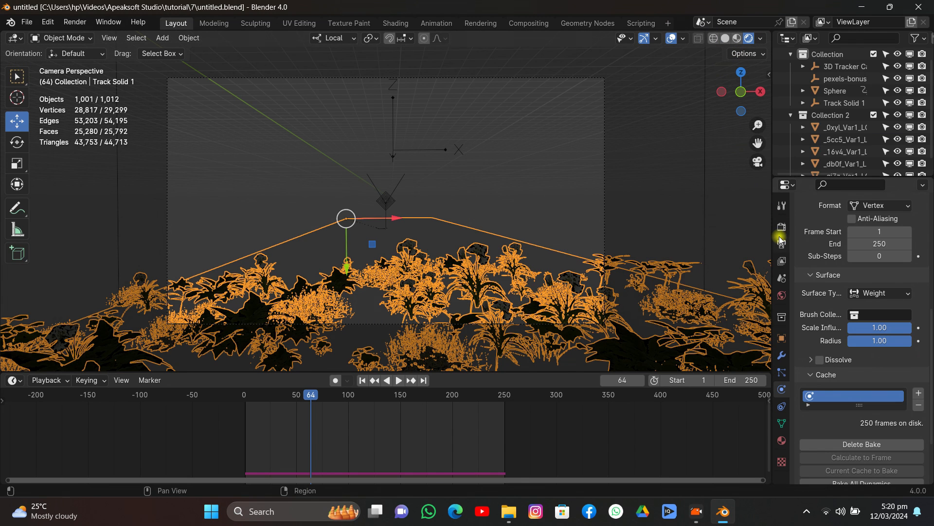
{"action": "left_click", "coordinate": [781, 227]}
{"action": "scroll", "coordinate": [865, 307], "scroll_direction": "up", "scroll_amount": 5}
{"action": "left_click", "coordinate": [882, 228]}
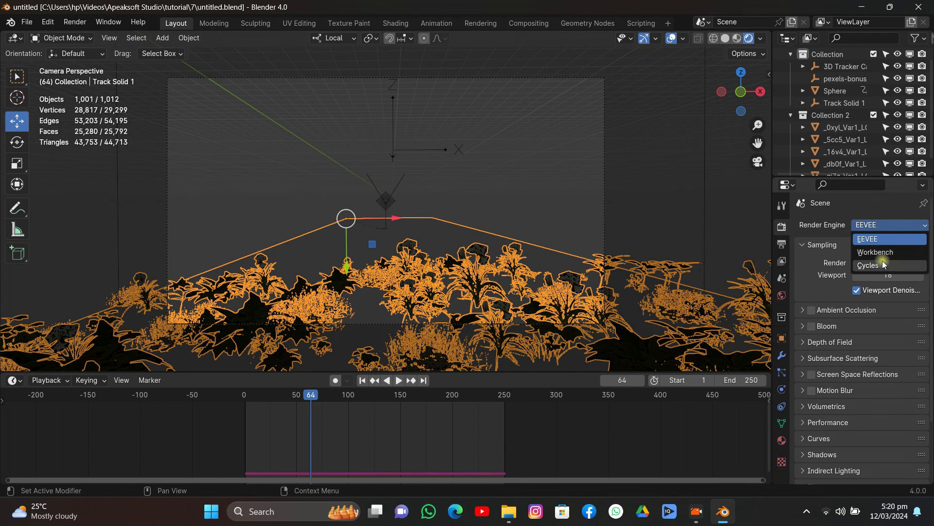
{"action": "left_click", "coordinate": [883, 260]}
{"action": "left_click", "coordinate": [878, 257]}
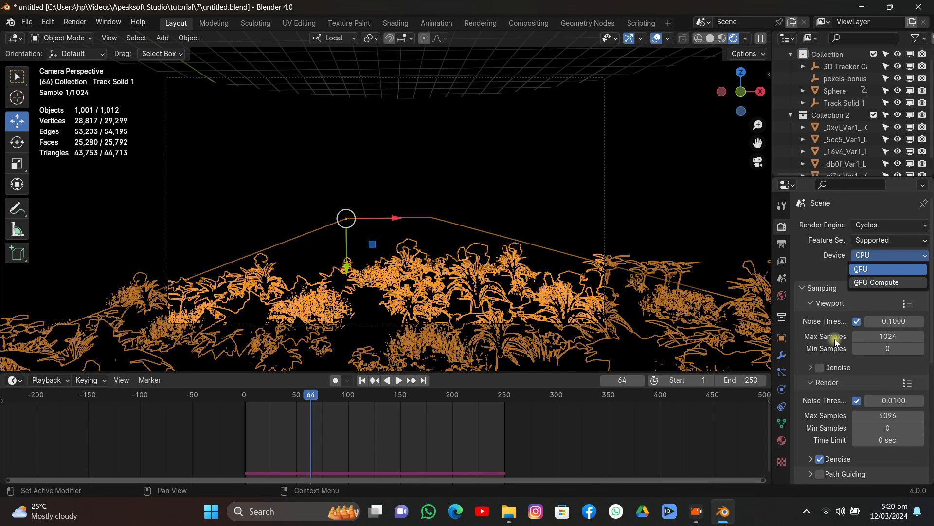
{"action": "left_click", "coordinate": [876, 283]}
{"action": "left_click", "coordinate": [820, 367]}
- Enable the Transparent option in the Film render settings
{"action": "scroll", "coordinate": [838, 340], "scroll_direction": "down", "scroll_amount": 6}
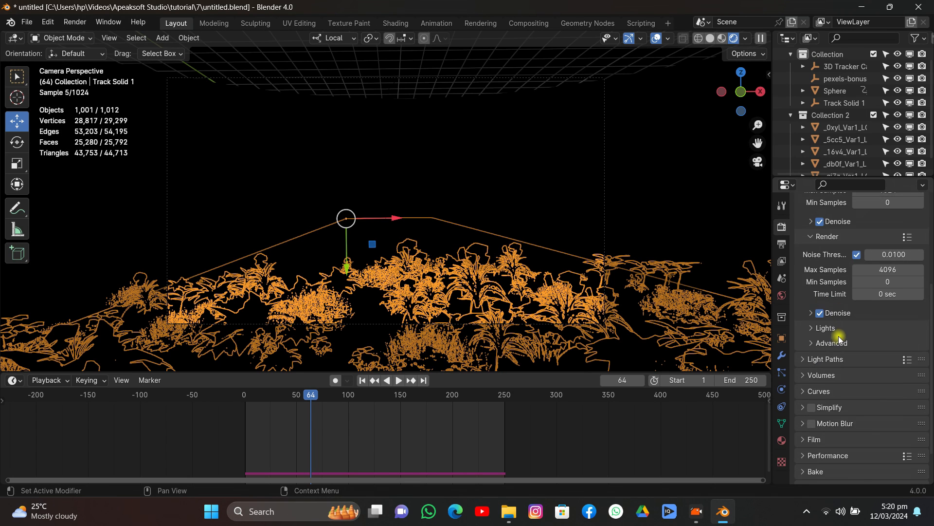
{"action": "scroll", "coordinate": [828, 369], "scroll_direction": "down", "scroll_amount": 2}
{"action": "left_click", "coordinate": [819, 393]}
{"action": "scroll", "coordinate": [844, 377], "scroll_direction": "down", "scroll_amount": 4}
{"action": "left_click", "coordinate": [822, 363]}
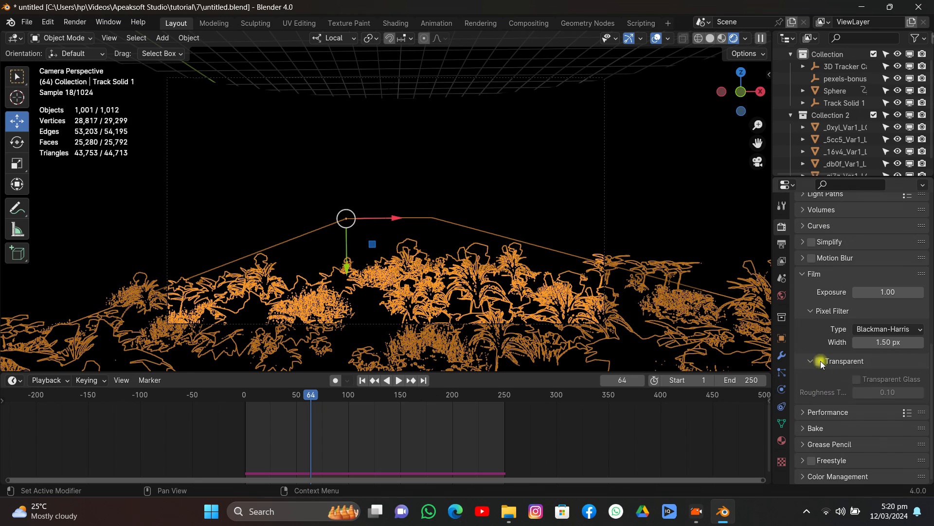
{"action": "left_click", "coordinate": [821, 362]}
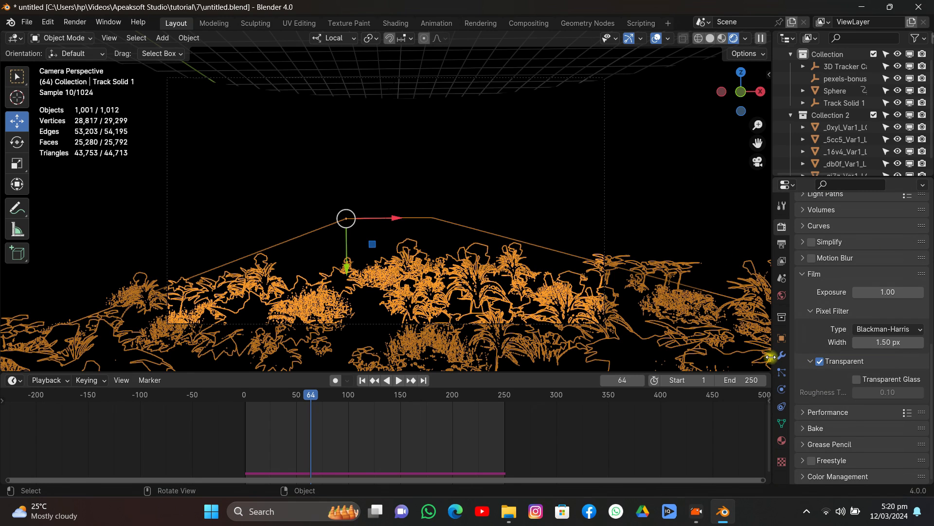
- Duplicate the ground plane in place and remove the particle system from the copy
{"action": "left_click", "coordinate": [781, 372]}
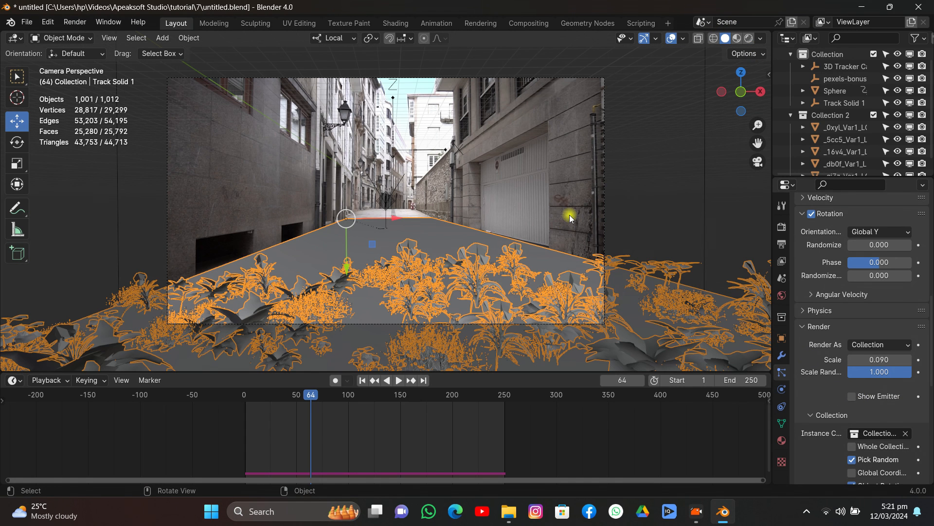
{"action": "key", "text": "shift+d"}
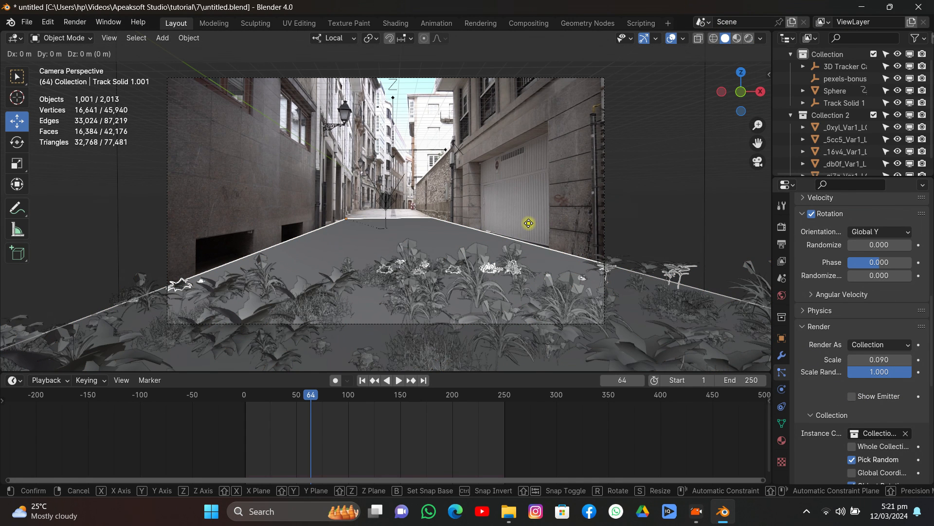
{"action": "right_click", "coordinate": [553, 218]}
{"action": "scroll", "coordinate": [903, 305], "scroll_direction": "up", "scroll_amount": 15}
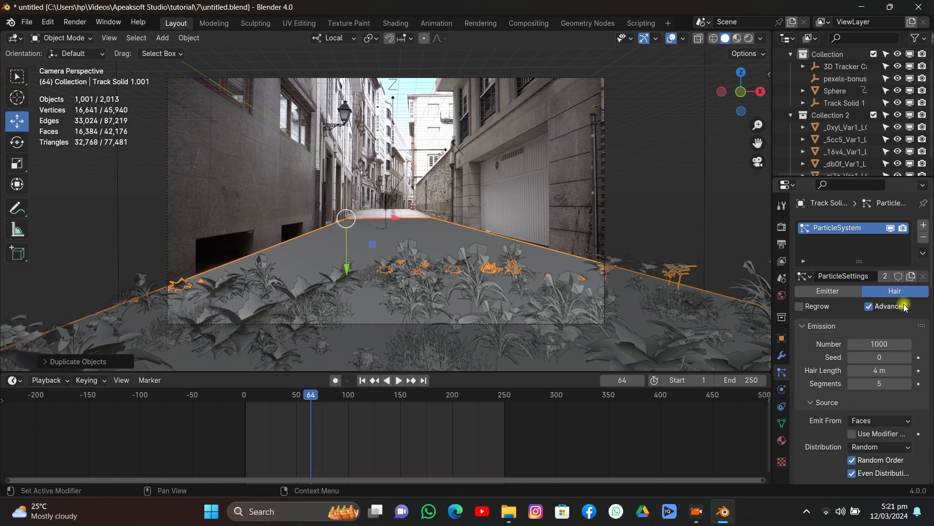
{"action": "left_click", "coordinate": [923, 240]}
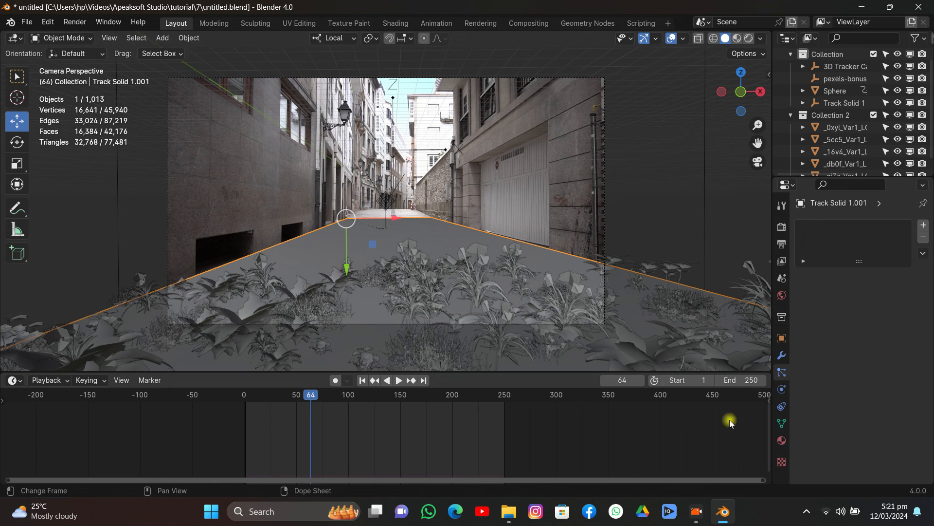
- Make the duplicated ground plane a shadow catcher in its visibility settings
{"action": "left_click", "coordinate": [782, 338]}
{"action": "scroll", "coordinate": [897, 367], "scroll_direction": "down", "scroll_amount": 5}
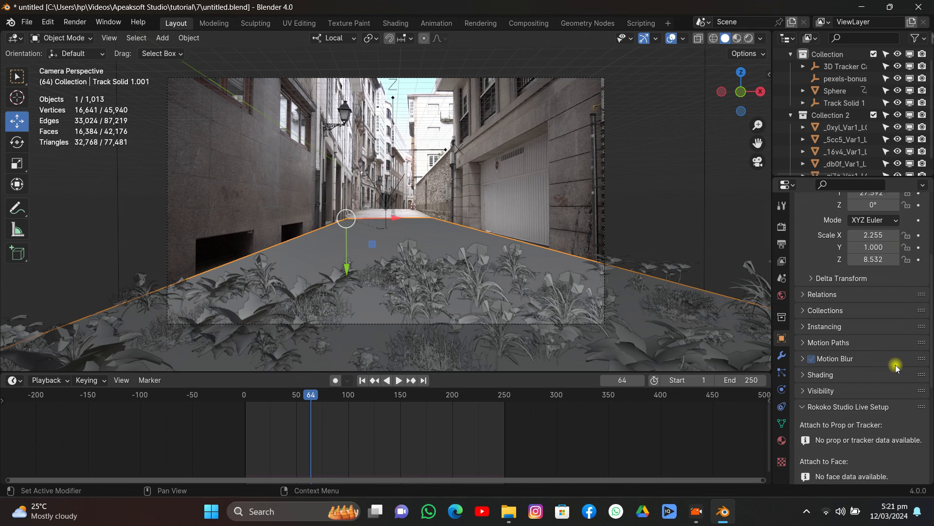
{"action": "left_click", "coordinate": [823, 390]}
{"action": "scroll", "coordinate": [847, 378], "scroll_direction": "down", "scroll_amount": 4}
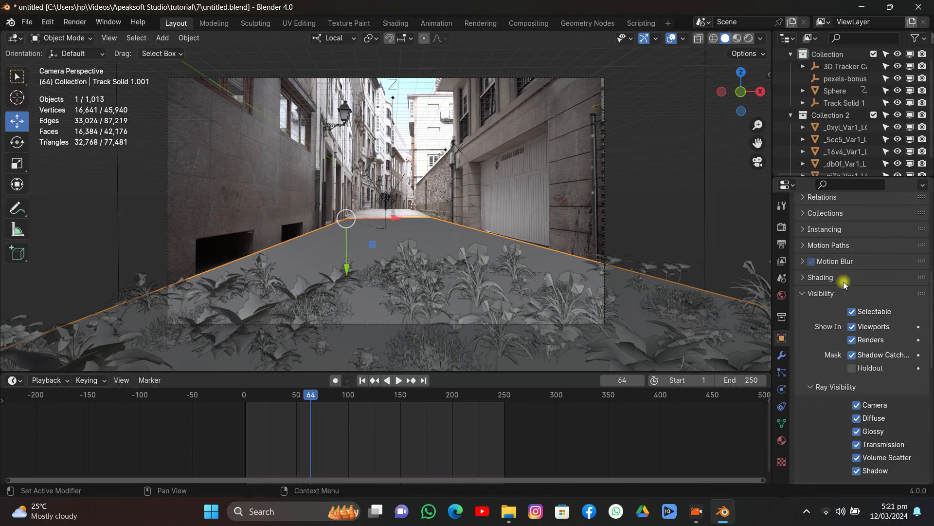
- Preview frame 1 in rendered shading, return to solid shading and save the file
{"action": "left_click", "coordinate": [362, 380]}
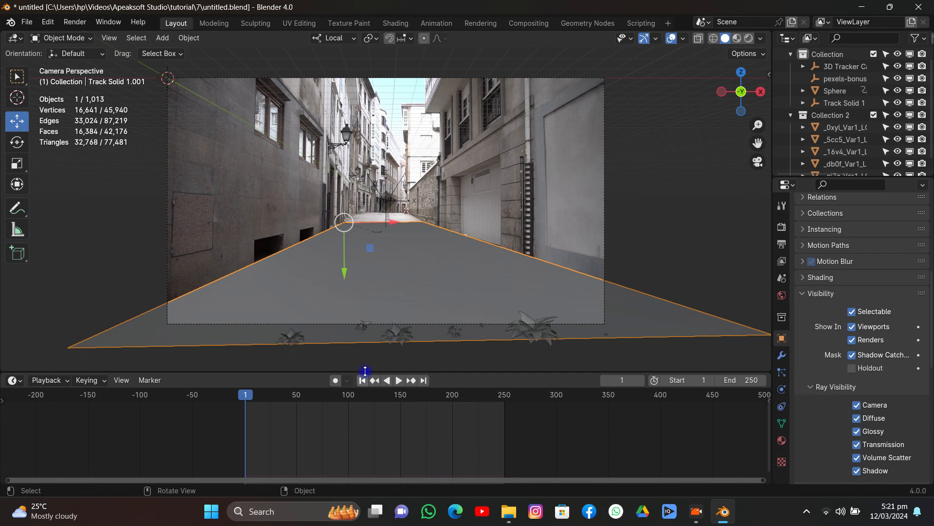
{"action": "left_click", "coordinate": [752, 38]}
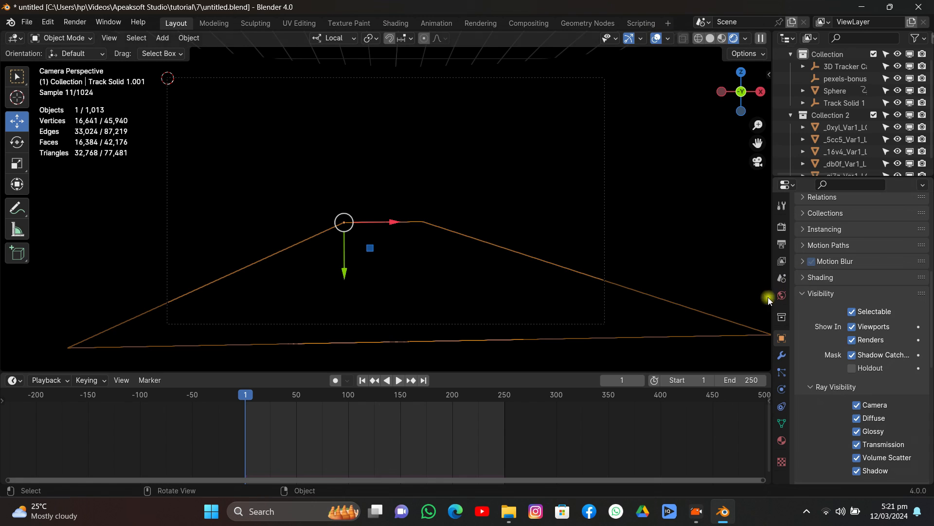
{"action": "left_click", "coordinate": [709, 41]}
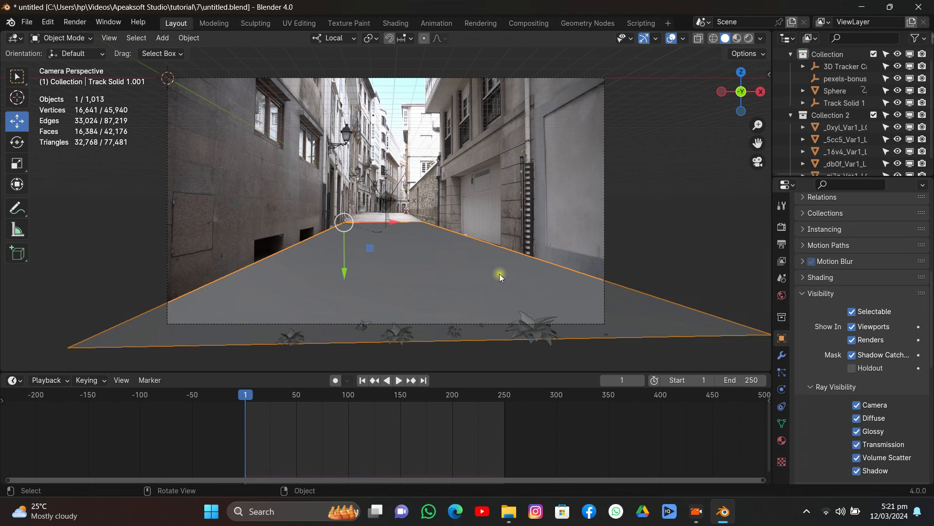
{"action": "key", "text": "ctrl+s"}
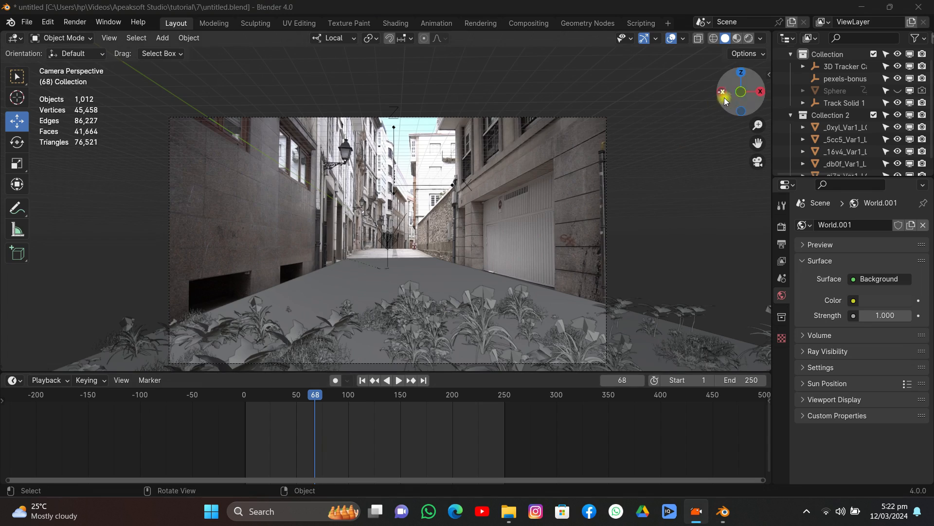
- Add a cube, scale it up and place it beside the ground plane
{"action": "left_click_drag", "start_coordinate": [741, 92], "coordinate": [775, 119]}
{"action": "scroll", "coordinate": [512, 215], "scroll_direction": "down", "scroll_amount": 8}
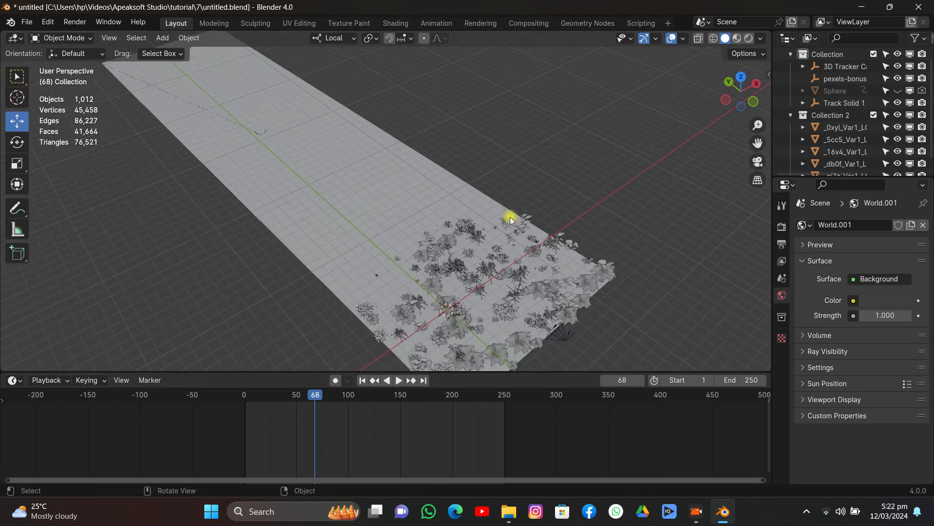
{"action": "left_click_drag", "start_coordinate": [716, 95], "coordinate": [512, 162]}
{"action": "key", "text": "shift+a"}
{"action": "left_click", "coordinate": [457, 73]}
{"action": "key", "text": "s"}
{"action": "left_click", "coordinate": [564, 212]}
{"action": "key", "text": "g"}
{"action": "left_click", "coordinate": [506, 214]}
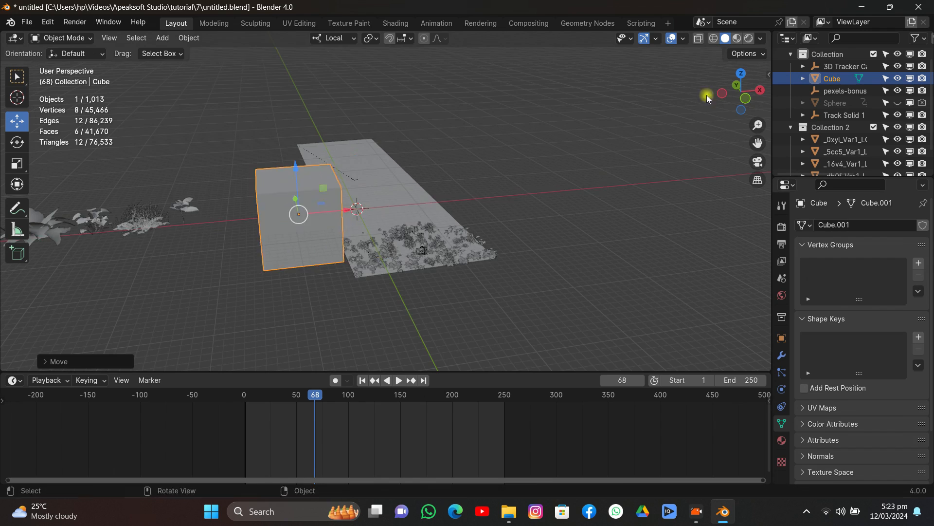
- Move the cube along the edge of the ground plane to line up with the left building in the camera view at frame 1
{"action": "left_click_drag", "start_coordinate": [707, 94], "coordinate": [401, 124]}
{"action": "left_click", "coordinate": [741, 94]}
{"action": "key", "text": "g"}
{"action": "left_click", "coordinate": [421, 202]}
{"action": "key", "text": "KP_0"}
{"action": "left_click", "coordinate": [362, 380]}
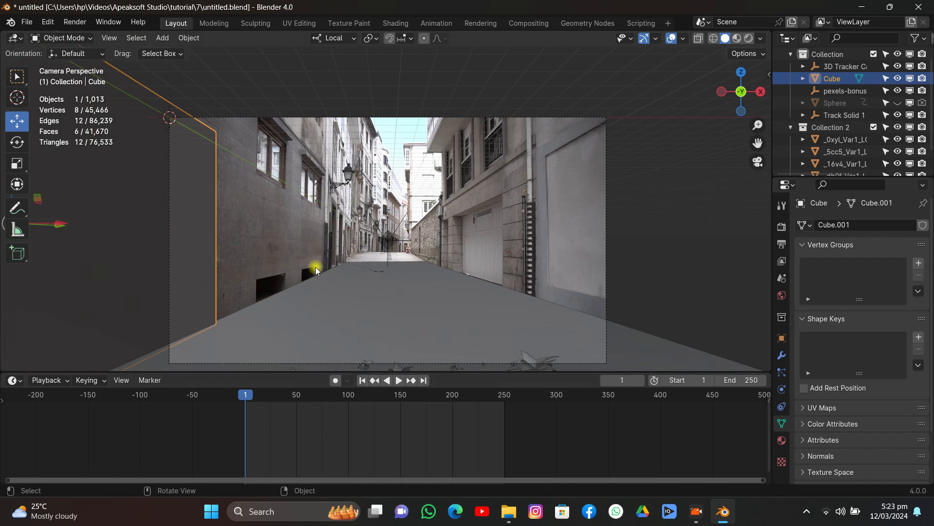
{"action": "key", "text": "g"}
{"action": "key", "text": "y"}
{"action": "left_click", "coordinate": [329, 287]}
- Stretch the cube along its local Y axis and adjust its position to cover the left building's wall
{"action": "key", "text": "s"}
{"action": "key", "text": "y"}
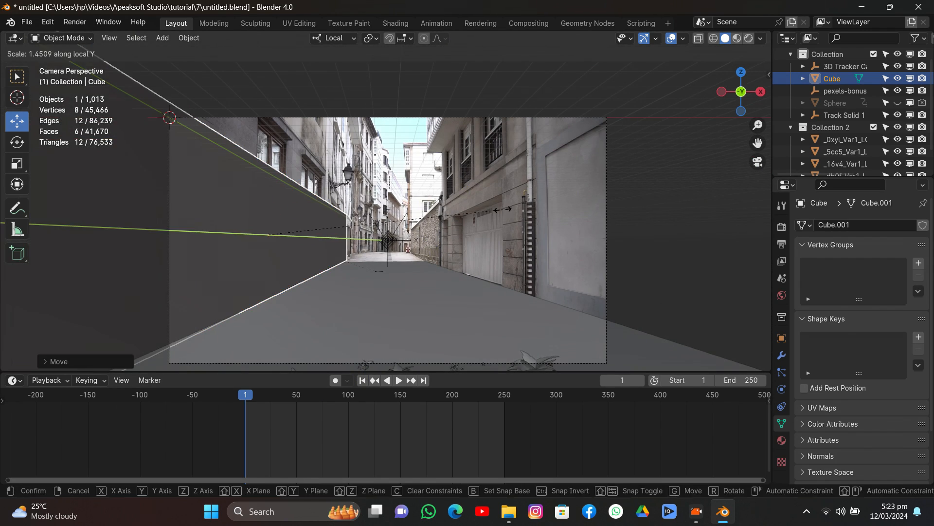
{"action": "left_click", "coordinate": [302, 228]}
{"action": "left_click_drag", "start_coordinate": [269, 195], "coordinate": [267, 144]}
{"action": "left_click_drag", "start_coordinate": [318, 183], "coordinate": [310, 182]}
- Duplicate the wall cube along X, rotating the copy about Z and shifting it to match the right building's wall
{"action": "left_click", "coordinate": [672, 39]}
{"action": "key", "text": "shift+d"}
{"action": "key", "text": "x"}
{"action": "left_click", "coordinate": [594, 261]}
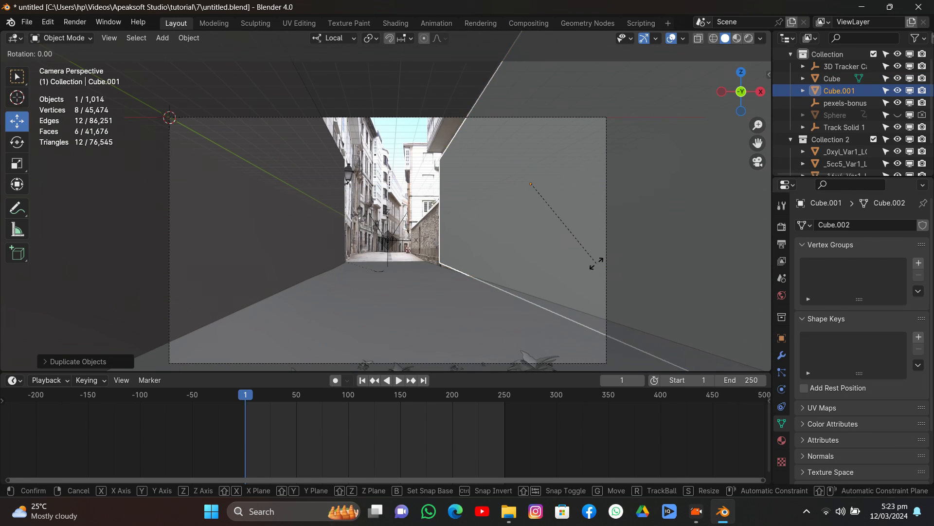
{"action": "key", "text": "r"}
{"action": "key", "text": "z"}
{"action": "left_click", "coordinate": [462, 313]}
{"action": "left_click_drag", "start_coordinate": [482, 128], "coordinate": [458, 139]}
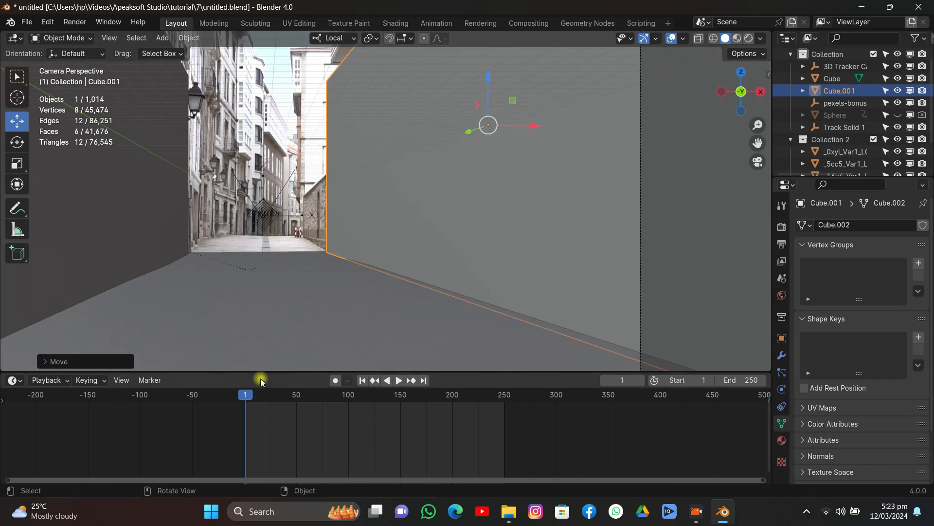
- At frame 27, try an emission number of 10000 on the plant-emitting ground plane's particle system, then set it to 5000
{"action": "left_click_drag", "start_coordinate": [267, 395], "coordinate": [272, 419]}
{"action": "left_click", "coordinate": [248, 308]}
{"action": "scroll", "coordinate": [314, 252], "scroll_direction": "down", "scroll_amount": 3}
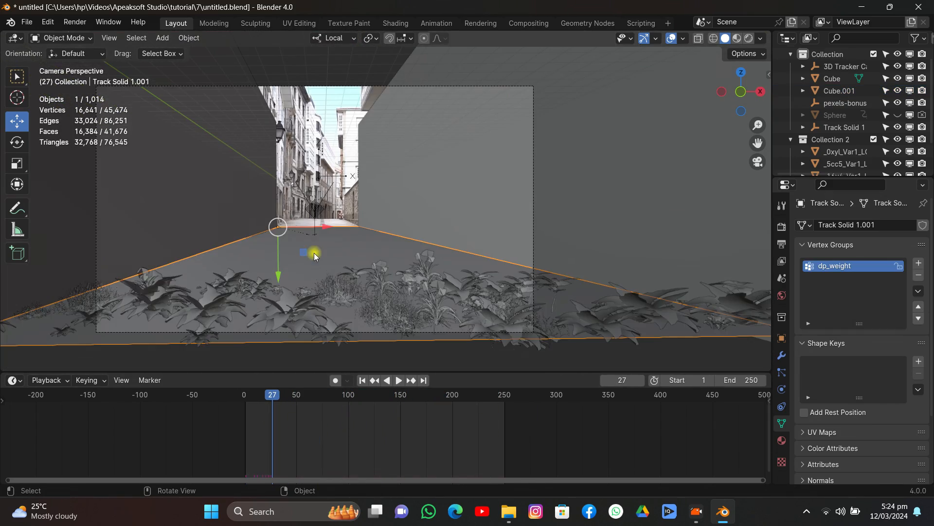
{"action": "left_click", "coordinate": [781, 372]}
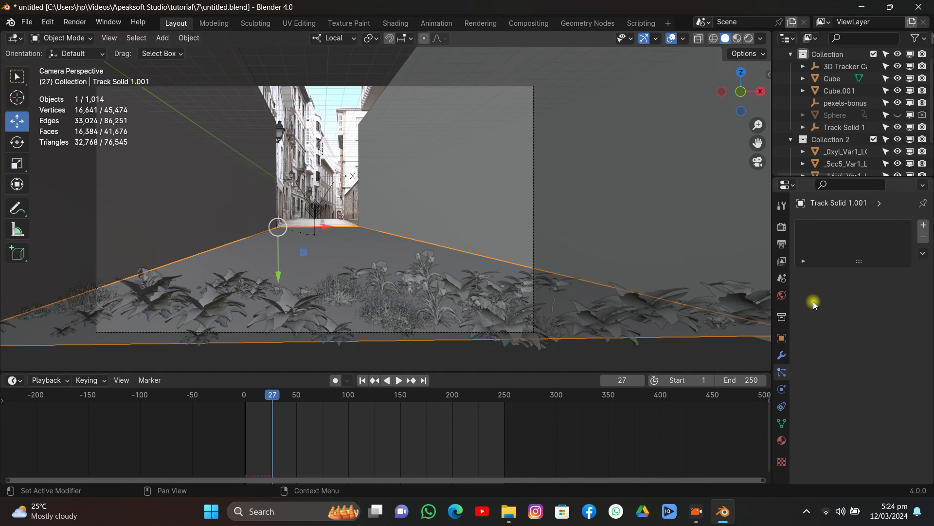
{"action": "left_click", "coordinate": [483, 283]}
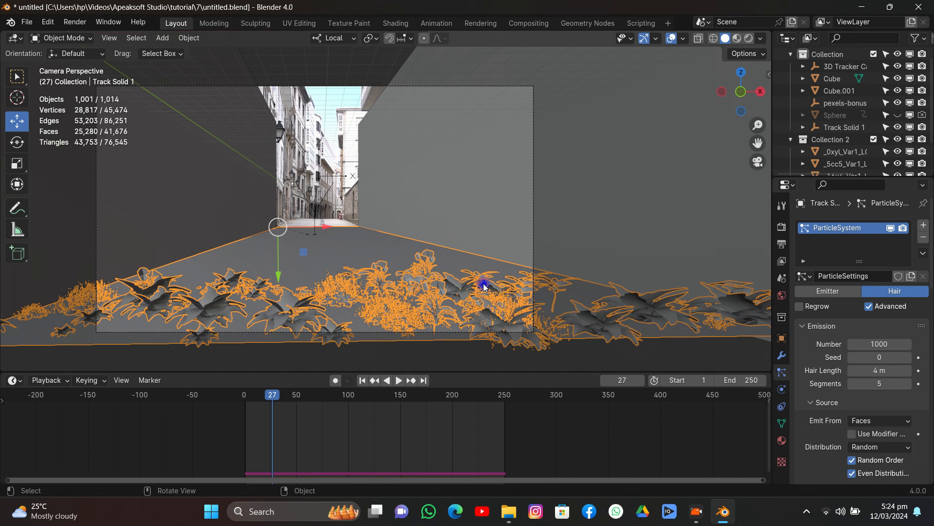
{"action": "left_click", "coordinate": [883, 347]}
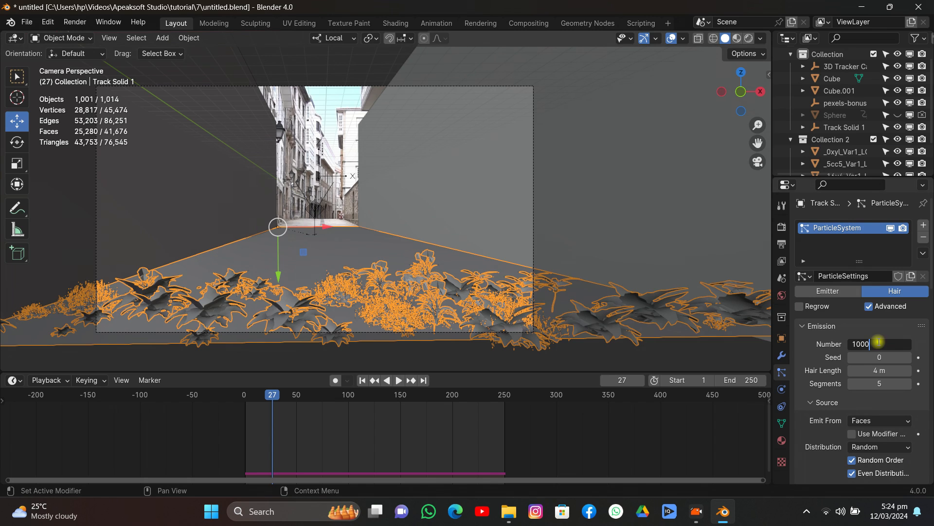
{"action": "type", "text": "10000"}
{"action": "key", "text": "Return"}
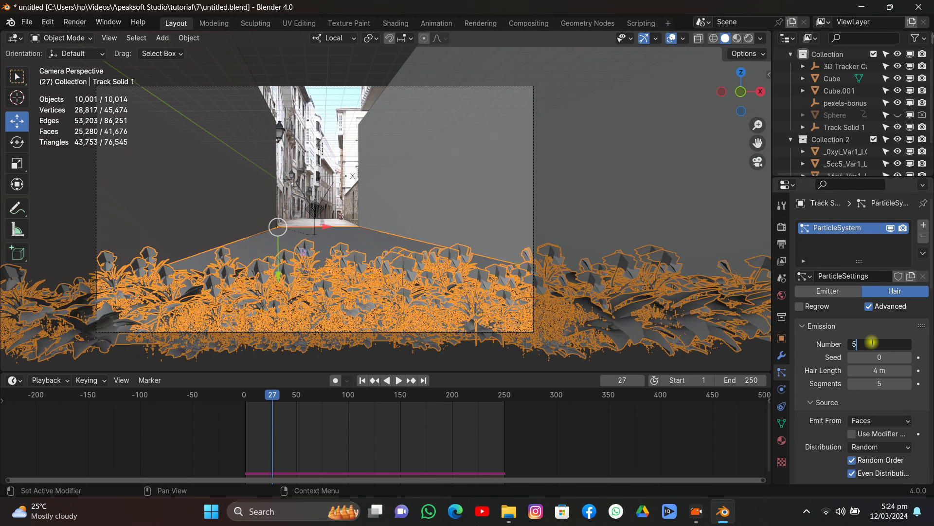
{"action": "key", "text": "Return"}
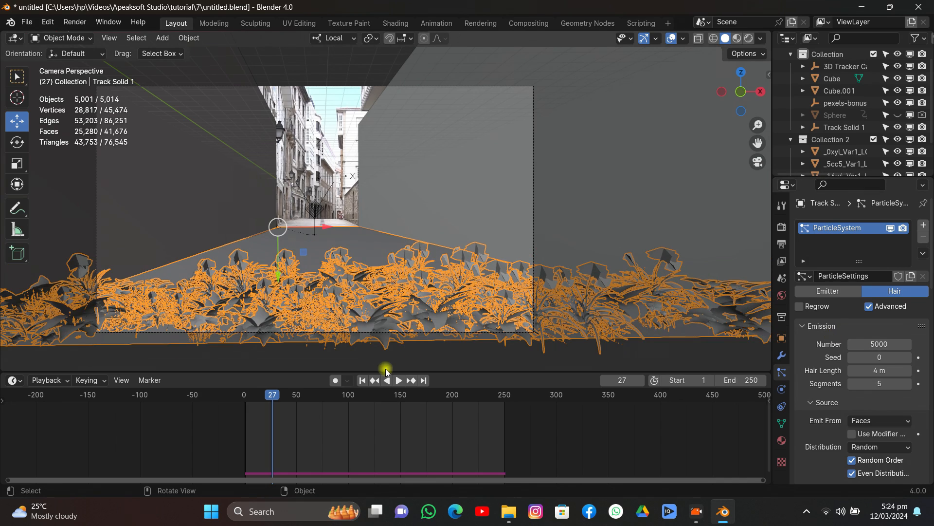
- Play the animation from frame 1 to check the plant density, stopping at frame 204
{"action": "left_click", "coordinate": [362, 382]}
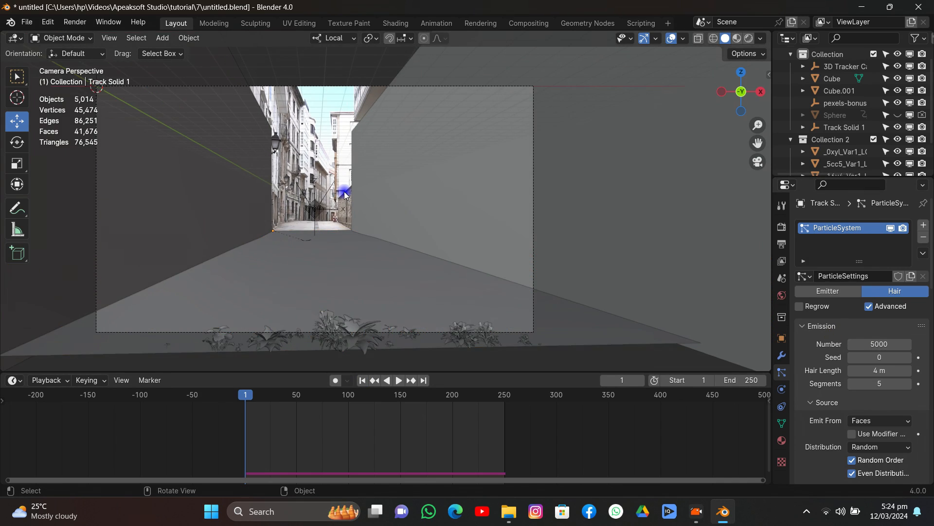
{"action": "key", "text": "space"}
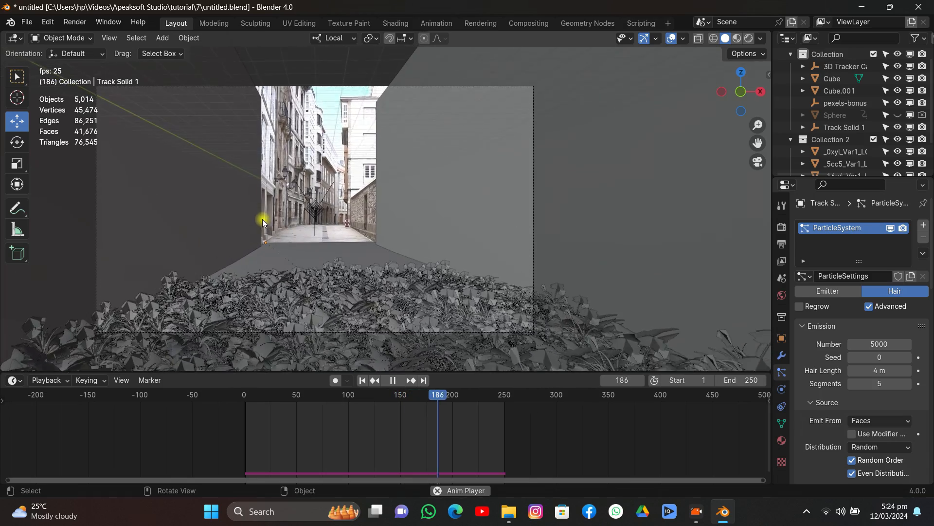
{"action": "key", "text": "space"}
- Reduce the emission number of the plant-emitting ground plane's particle system to 2000
{"action": "left_click", "coordinate": [296, 298]}
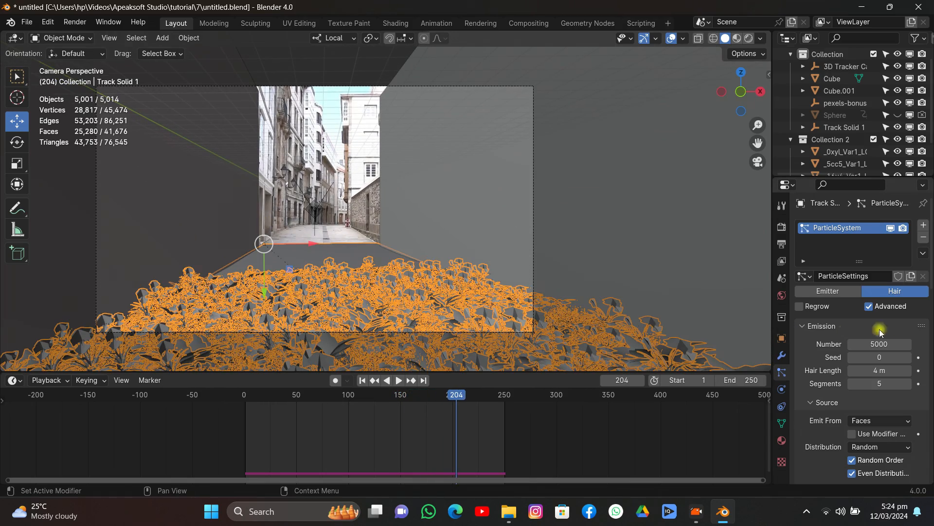
{"action": "left_click", "coordinate": [884, 346]}
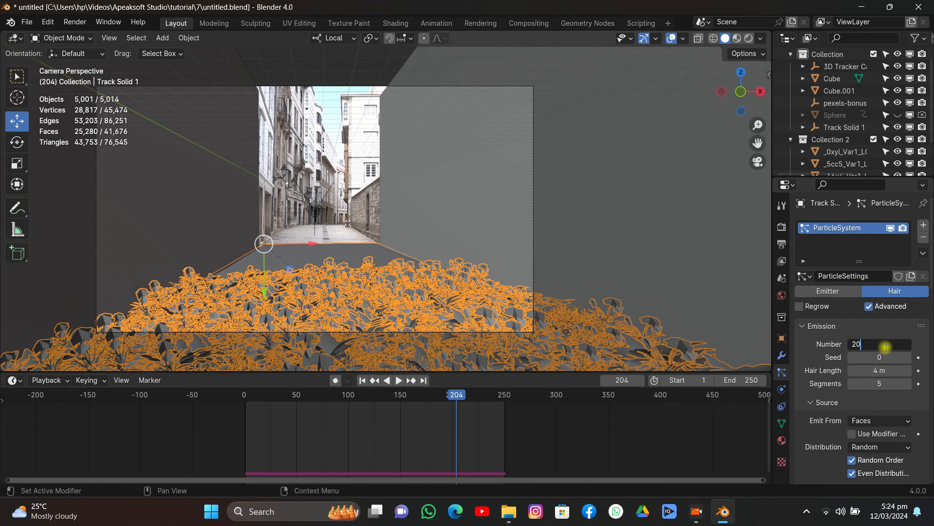
{"action": "type", "text": "2000"}
{"action": "key", "text": "Return"}
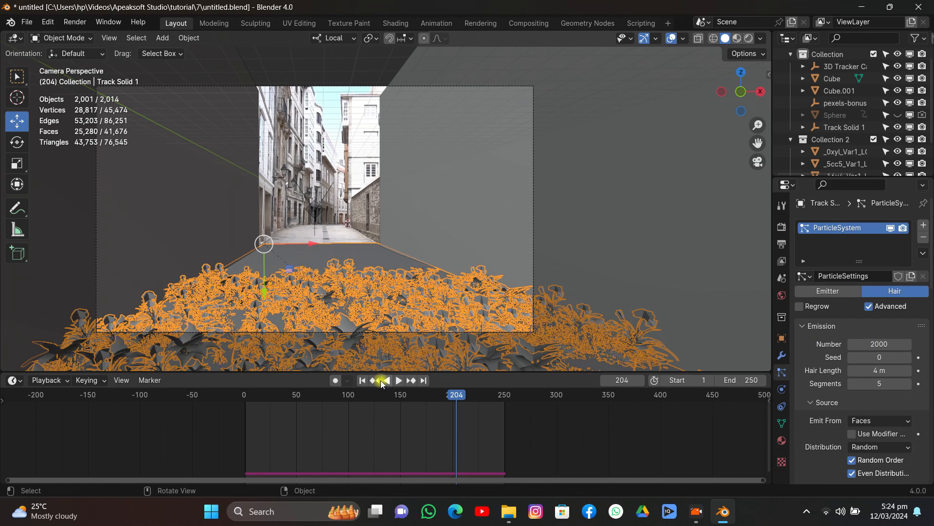
- Play the animation from the first frame to check the plant density, stop at frame 25 and save the file
{"action": "left_click", "coordinate": [363, 381]}
{"action": "key", "text": "space"}
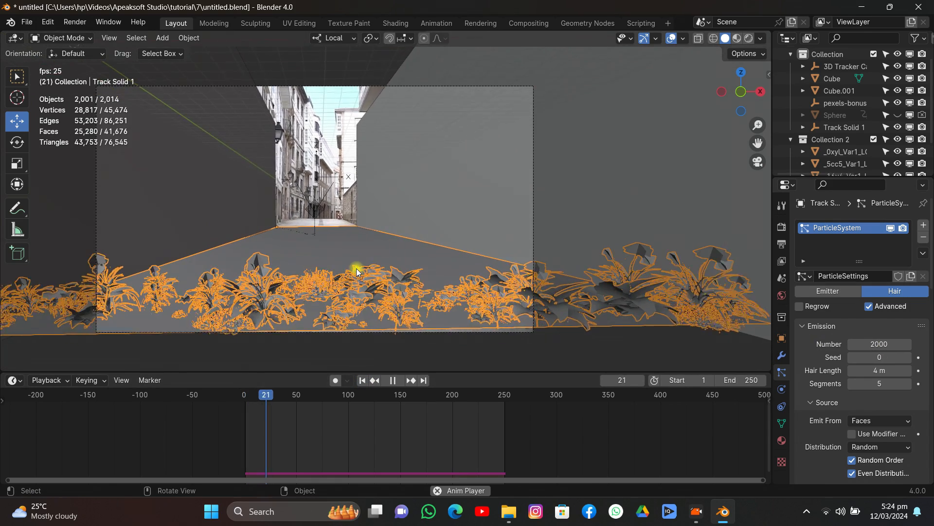
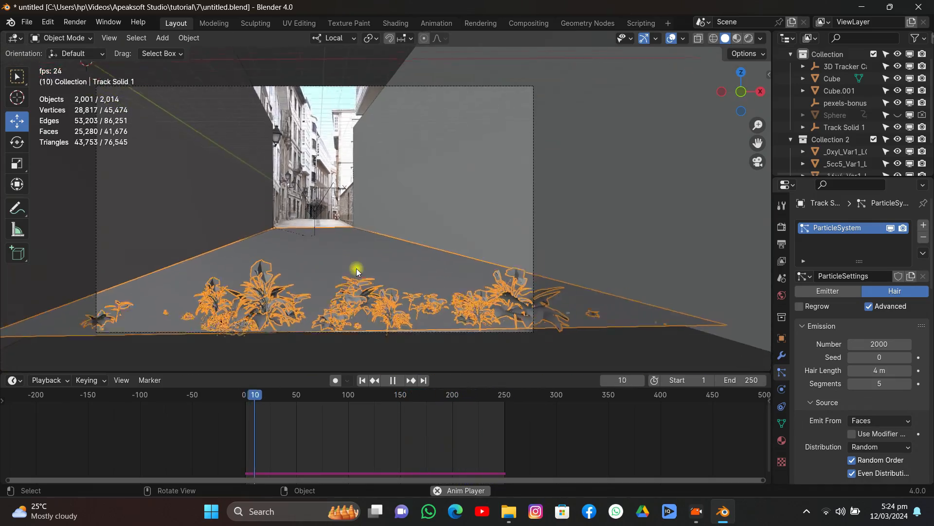
{"action": "key", "text": "space"}
{"action": "key", "text": "ctrl+s"}
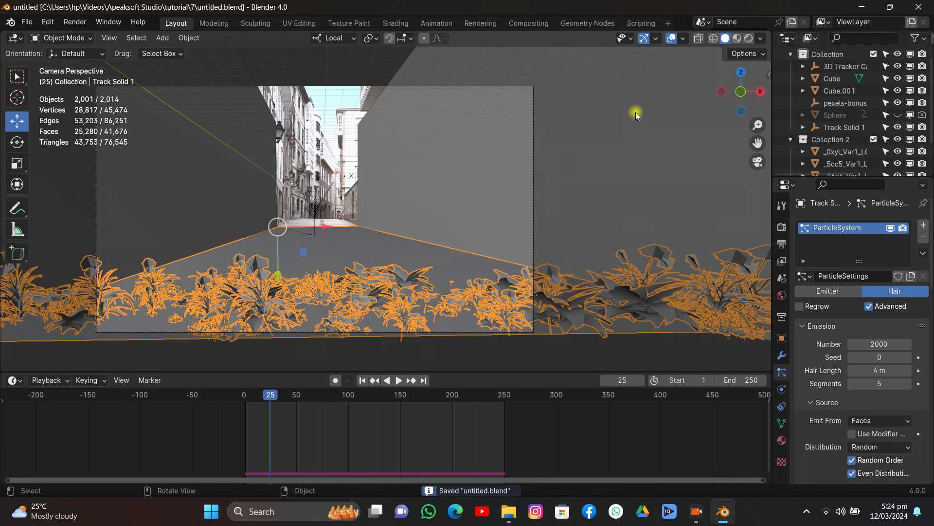
- Switch the viewport to rendered shading and turn off Camera ray visibility for both building-wall cubes
{"action": "left_click", "coordinate": [748, 39]}
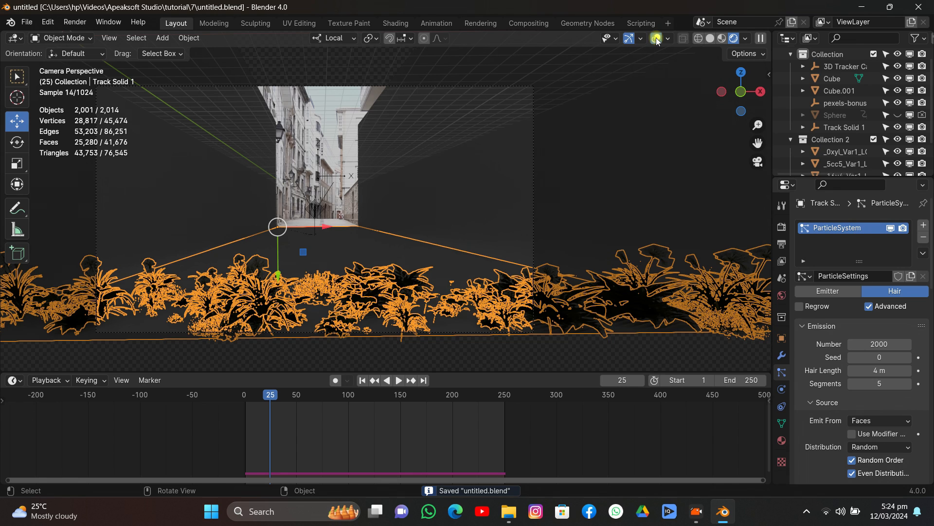
{"action": "left_click", "coordinate": [475, 146]}
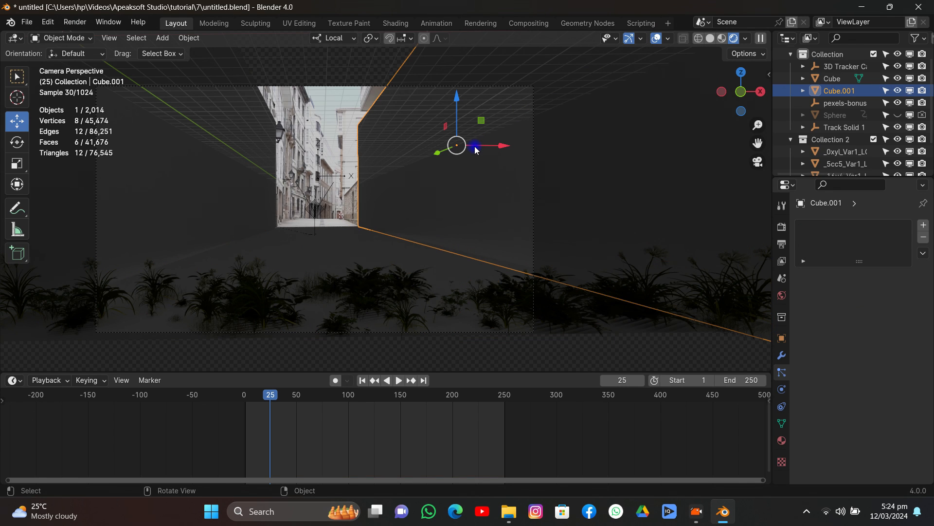
{"action": "left_click", "coordinate": [782, 338]}
{"action": "scroll", "coordinate": [832, 419], "scroll_direction": "down", "scroll_amount": 5}
{"action": "left_click", "coordinate": [829, 403]}
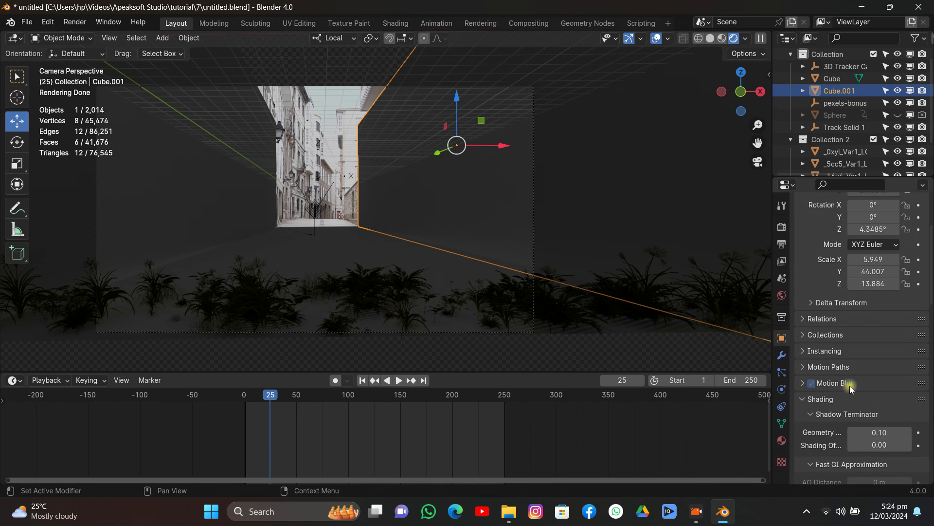
{"action": "scroll", "coordinate": [855, 382], "scroll_direction": "down", "scroll_amount": 8}
{"action": "scroll", "coordinate": [860, 383], "scroll_direction": "down", "scroll_amount": 5}
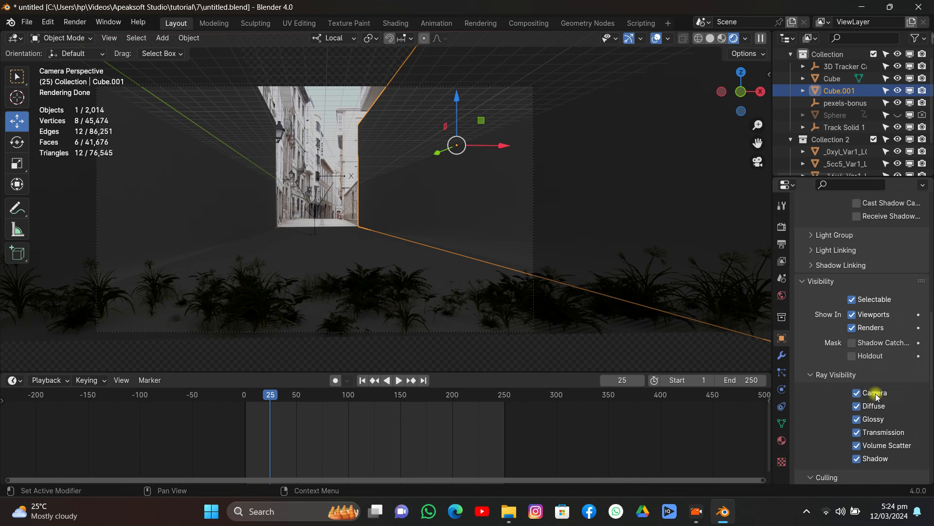
{"action": "left_click", "coordinate": [858, 393]}
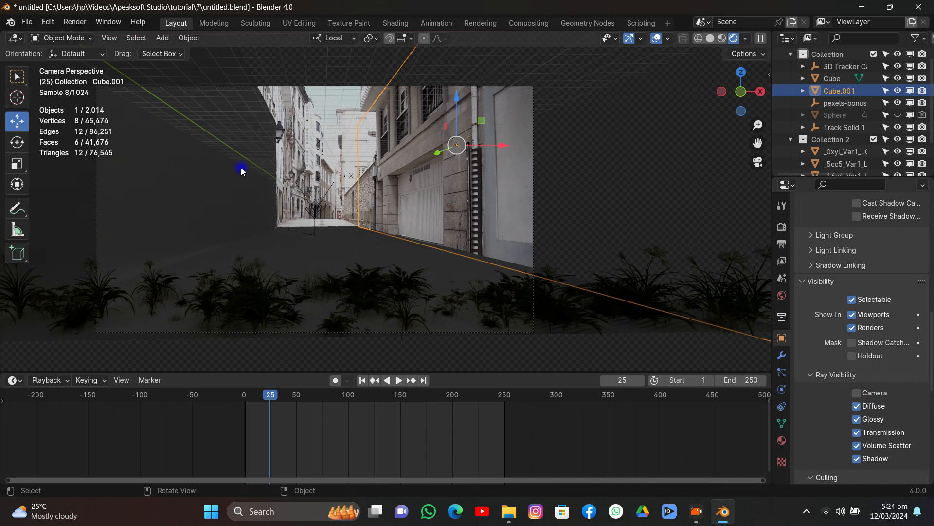
{"action": "left_click", "coordinate": [241, 167]}
{"action": "left_click", "coordinate": [859, 392]}
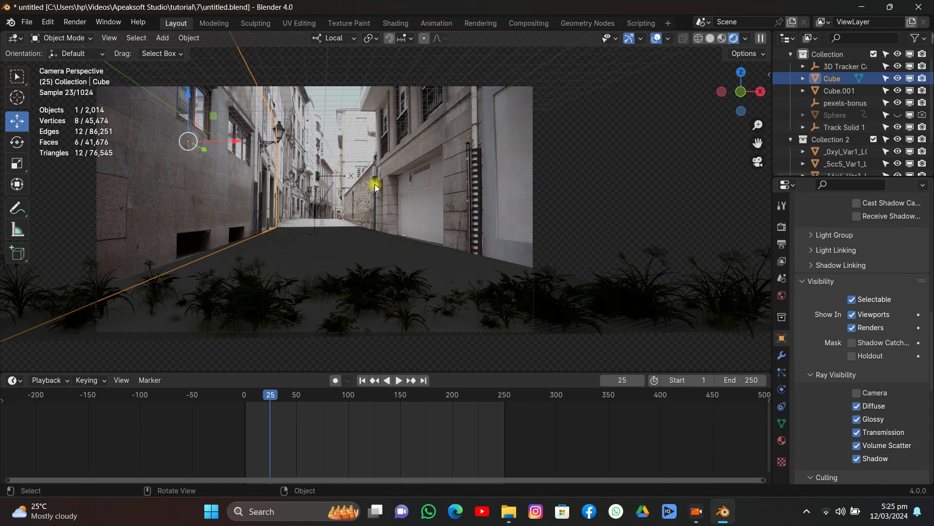
- Add a Sun light at the 3D cursor and raise it along Z above the street
{"action": "key", "text": "shift+a"}
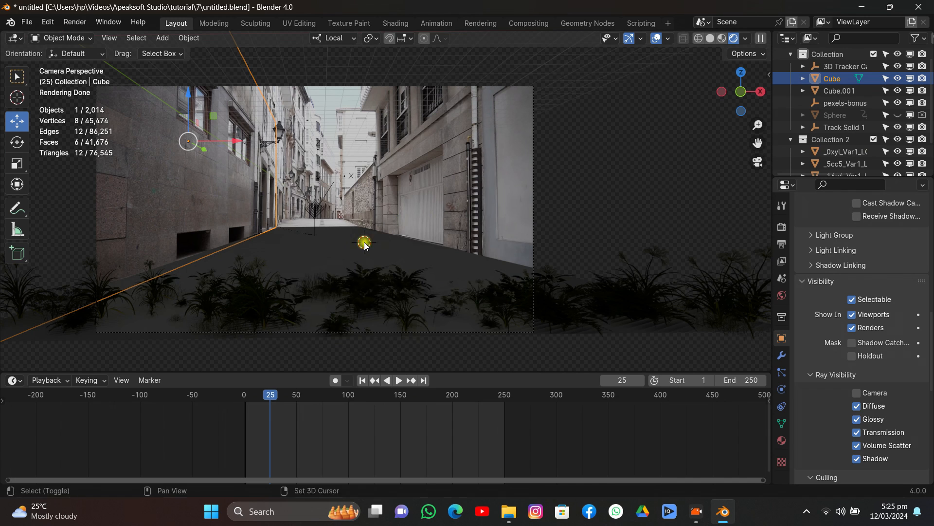
{"action": "key", "text": "shift+a"}
{"action": "mouse_move", "coordinate": [317, 386]}
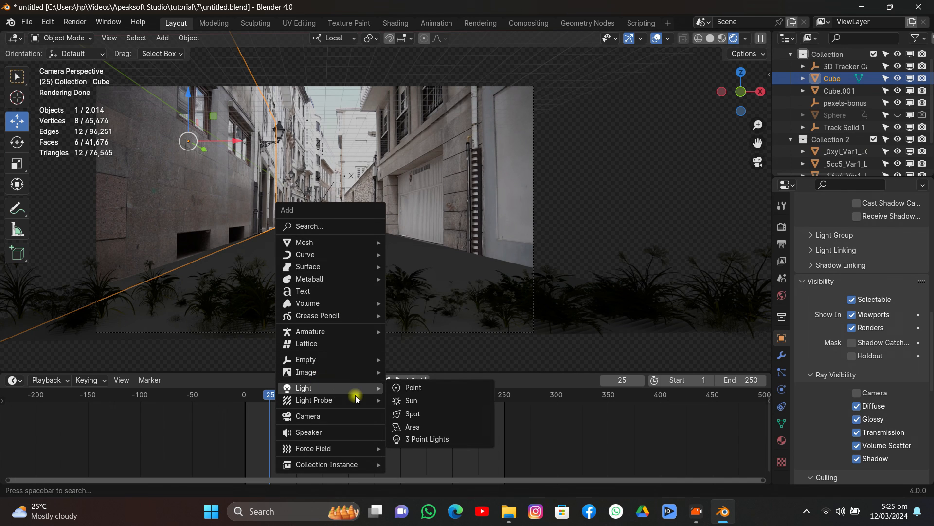
{"action": "left_click", "coordinate": [413, 406]}
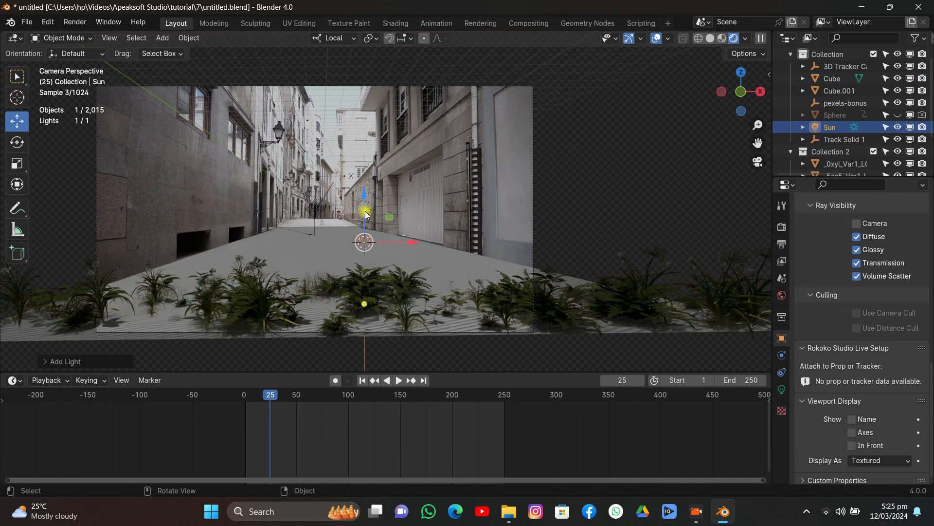
{"action": "key", "text": "g"}
{"action": "key", "text": "z"}
{"action": "left_click", "coordinate": [380, 94]}
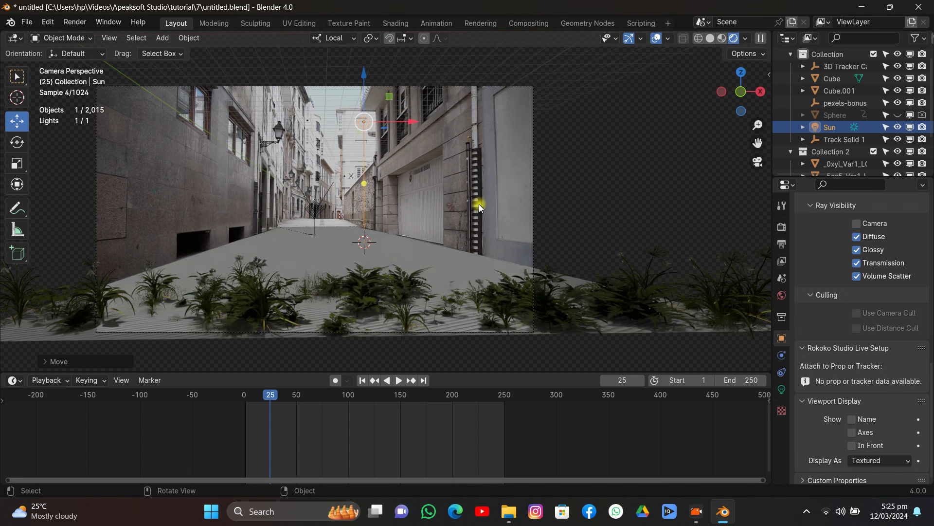
- Rotate the sun freely with trackball rotation by about 118° and 100°, and open its light settings
{"action": "key", "text": "r"}
{"action": "key", "text": "r"}
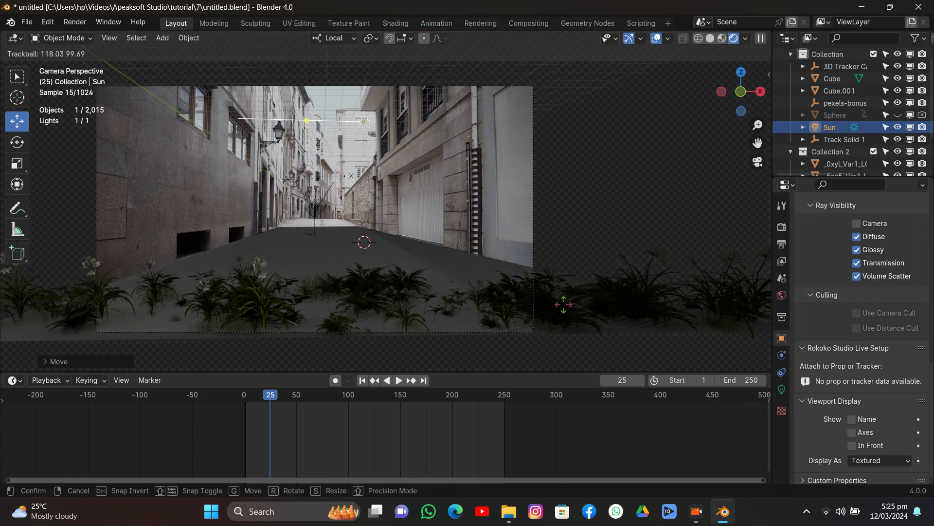
{"action": "left_click", "coordinate": [563, 304]}
{"action": "left_click", "coordinate": [784, 394]}
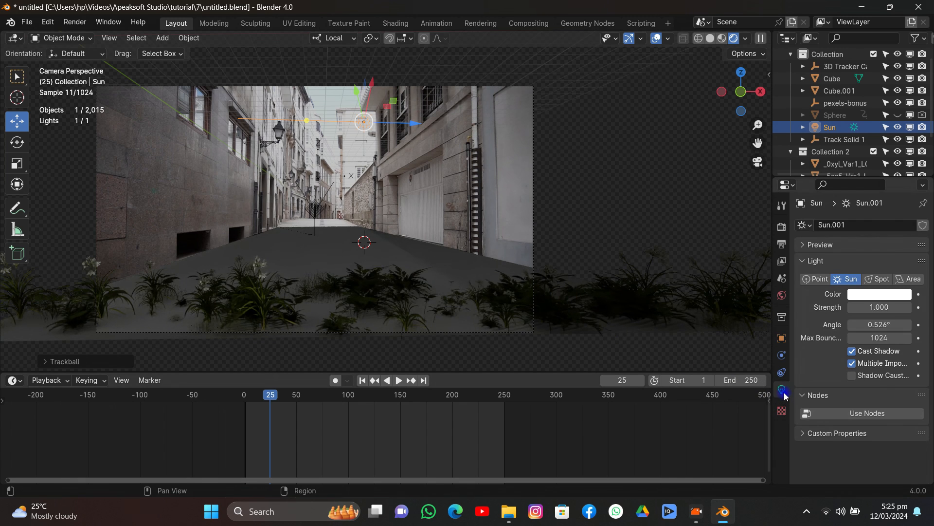
{"action": "key", "text": "r"}
{"action": "key", "text": "y"}
{"action": "key", "text": "y"}
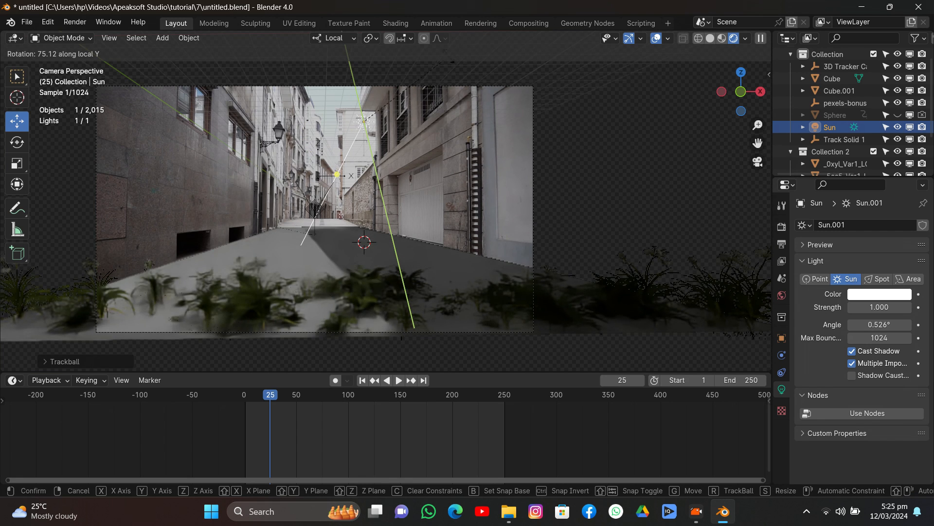
{"action": "right_click", "coordinate": [436, 74]}
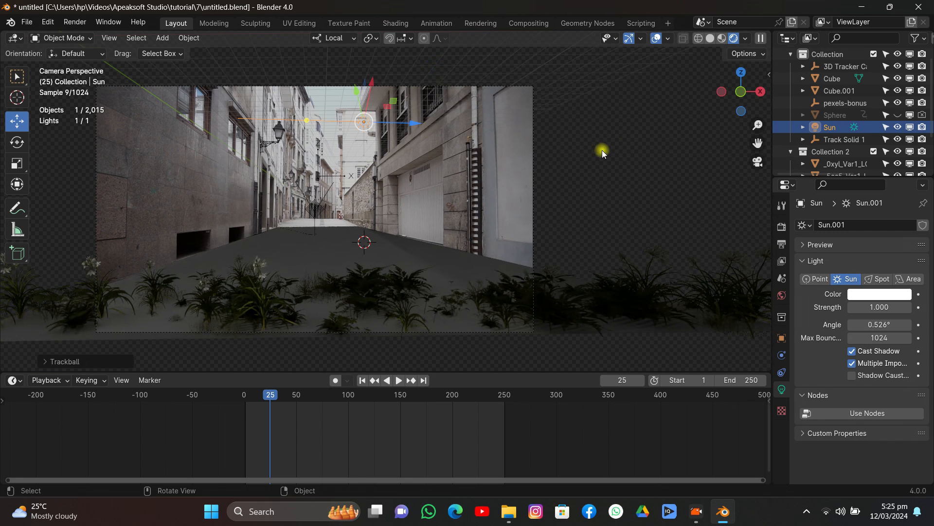
- Set the transform orientation to Global and rotate the sun about Z, adding a final turn of about 7° in camera view
{"action": "left_click_drag", "start_coordinate": [739, 92], "coordinate": [537, 218]}
{"action": "scroll", "coordinate": [537, 218], "scroll_direction": "down", "scroll_amount": 5}
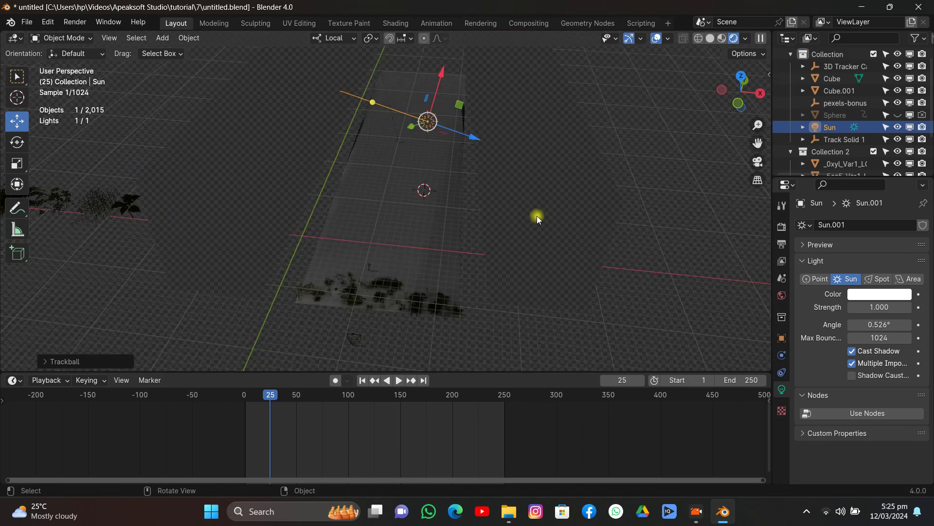
{"action": "left_click_drag", "start_coordinate": [715, 91], "coordinate": [691, 105]}
{"action": "left_click", "coordinate": [334, 38]}
{"action": "left_click", "coordinate": [321, 77]}
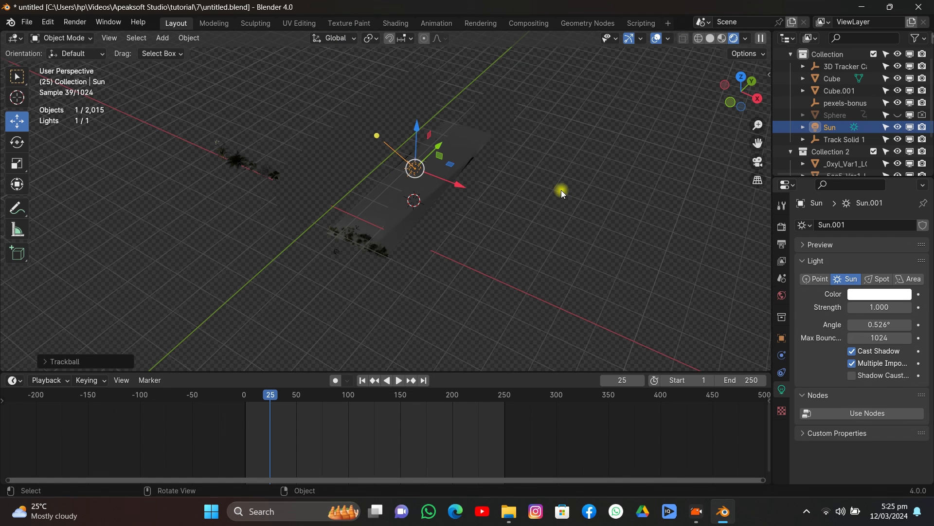
{"action": "key", "text": "r"}
{"action": "key", "text": "z"}
{"action": "left_click", "coordinate": [506, 304]}
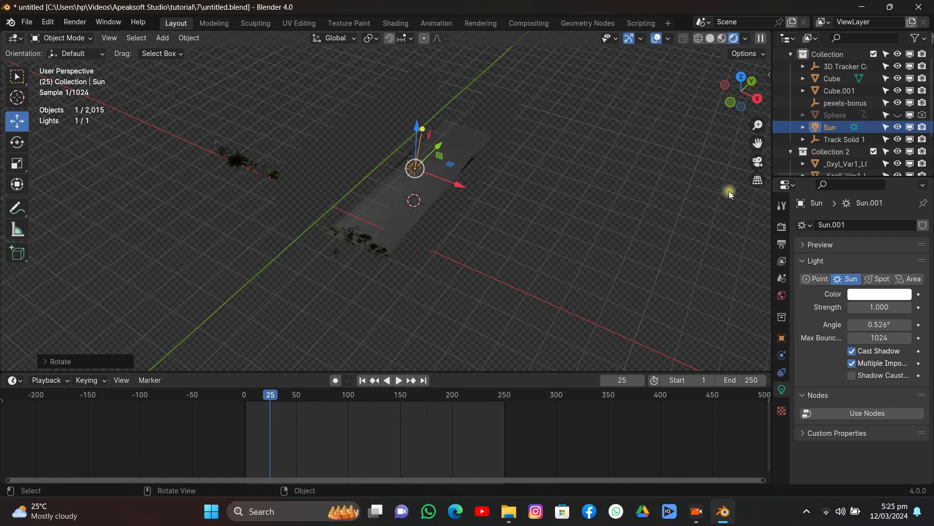
{"action": "left_click", "coordinate": [756, 163]}
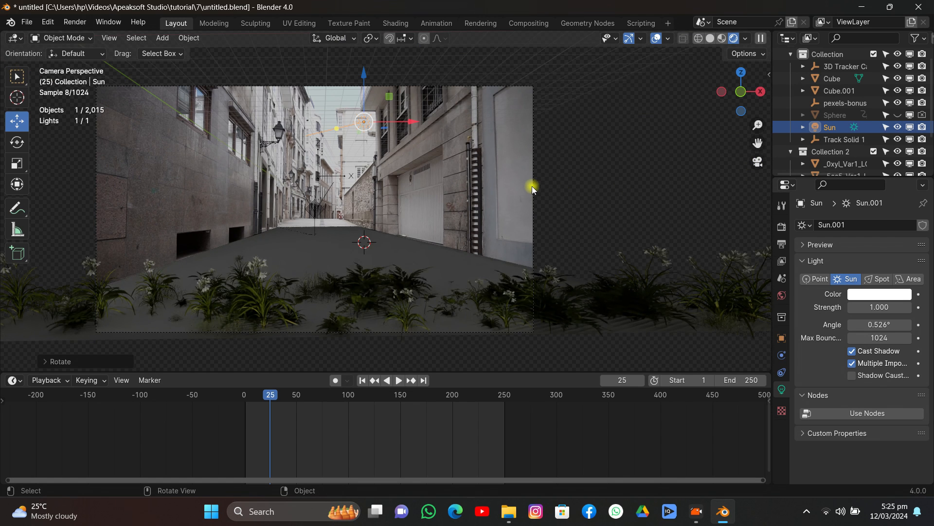
{"action": "key", "text": "r"}
{"action": "key", "text": "z"}
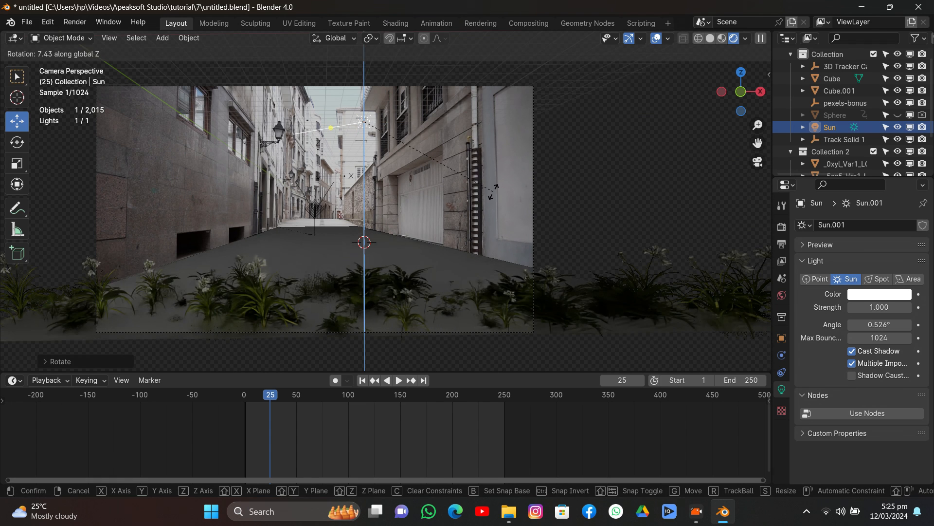
{"action": "left_click", "coordinate": [493, 191]}
- Set the sun's strength to 8.270 and save the file
{"action": "left_click_drag", "start_coordinate": [871, 307], "coordinate": [927, 307]}
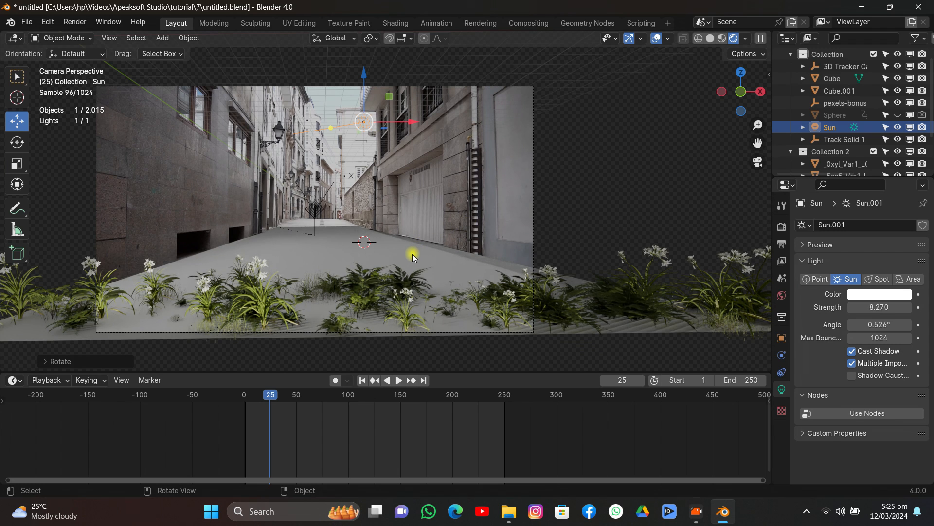
{"action": "key", "text": "ctrl+s"}
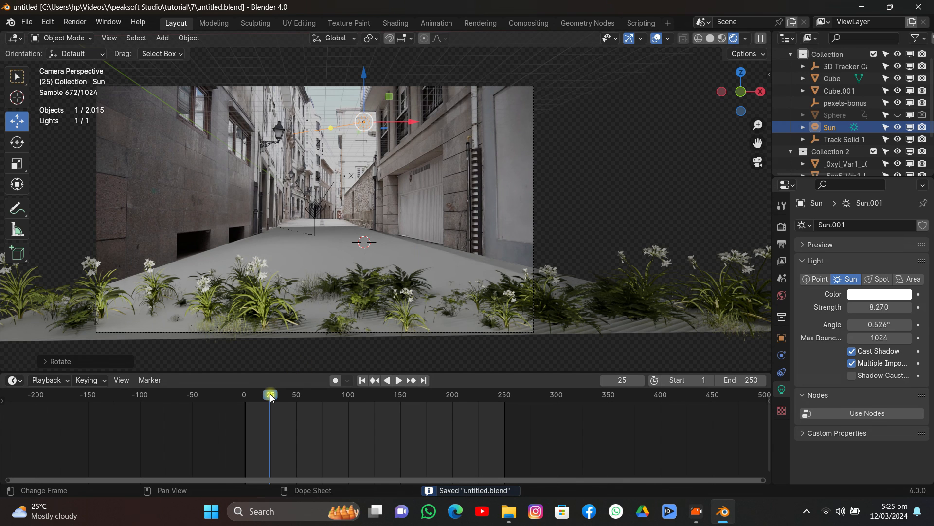
- In solid shading, edit the right wall cube and move its near lower inner vertex about -1.13 m along global X
{"action": "left_click", "coordinate": [714, 38]}
{"action": "middle_click_drag", "start_coordinate": [526, 214], "coordinate": [524, 226]}
{"action": "scroll", "coordinate": [523, 226], "scroll_direction": "down", "scroll_amount": 4}
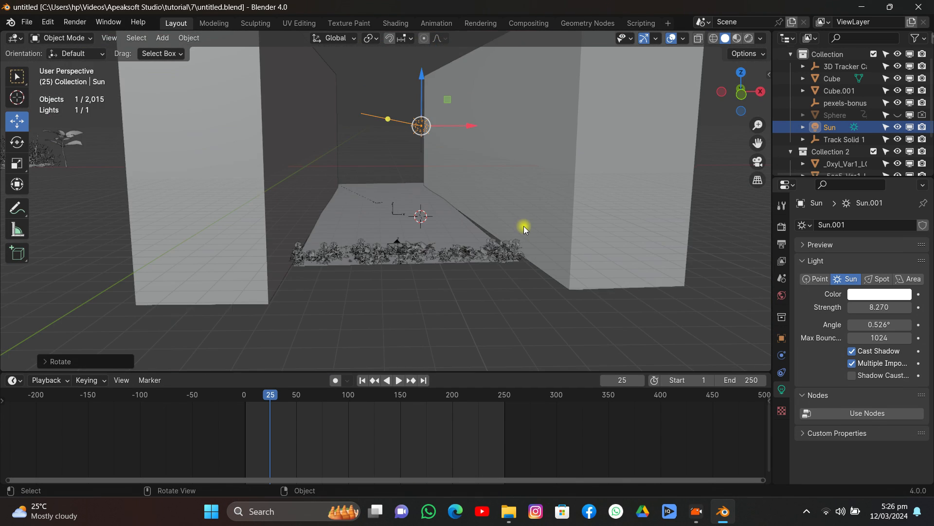
{"action": "left_click", "coordinate": [569, 198]}
{"action": "scroll", "coordinate": [571, 199], "scroll_direction": "down", "scroll_amount": 1}
{"action": "key", "text": "Tab"}
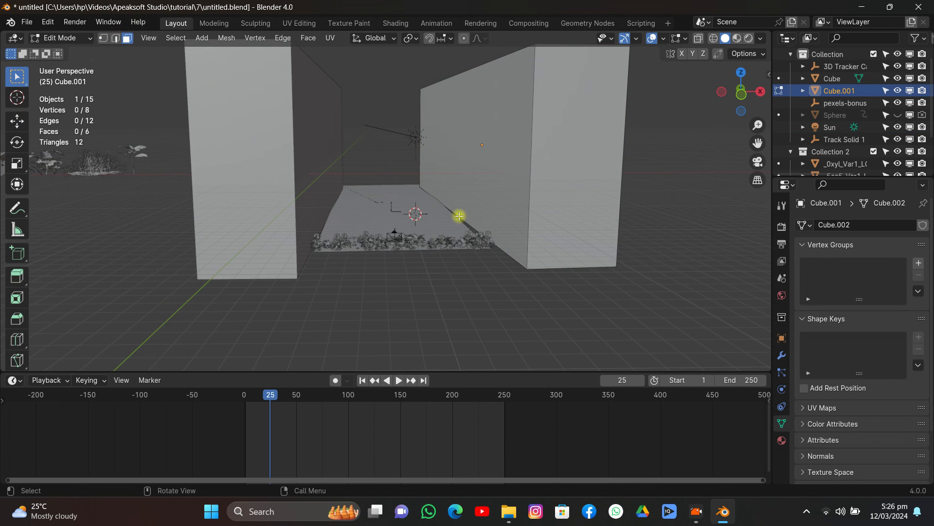
{"action": "key", "text": "1"}
{"action": "left_click", "coordinate": [529, 269]}
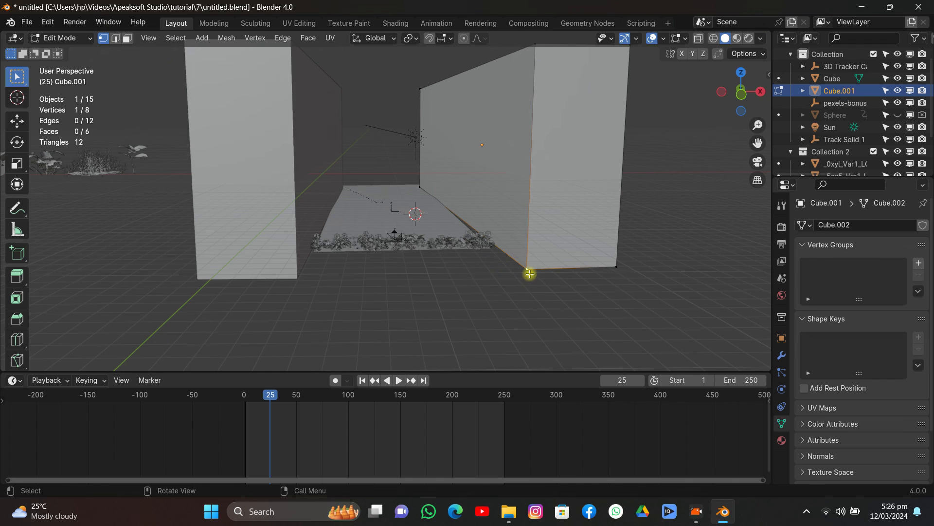
{"action": "key", "text": "g"}
{"action": "key", "text": "x"}
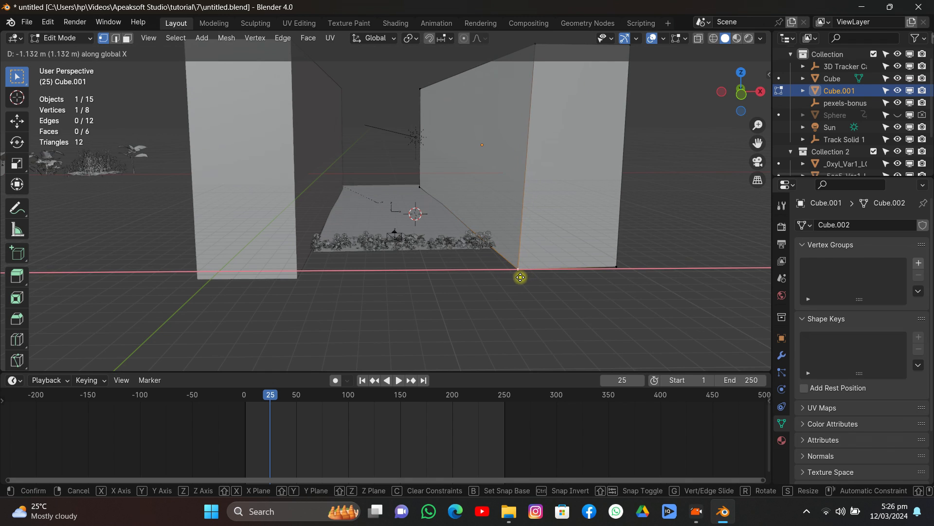
{"action": "left_click", "coordinate": [519, 277]}
- Extrude the right wall cube's near end face toward the viewer, past the front edge of the ground plane
{"action": "left_click", "coordinate": [127, 38]}
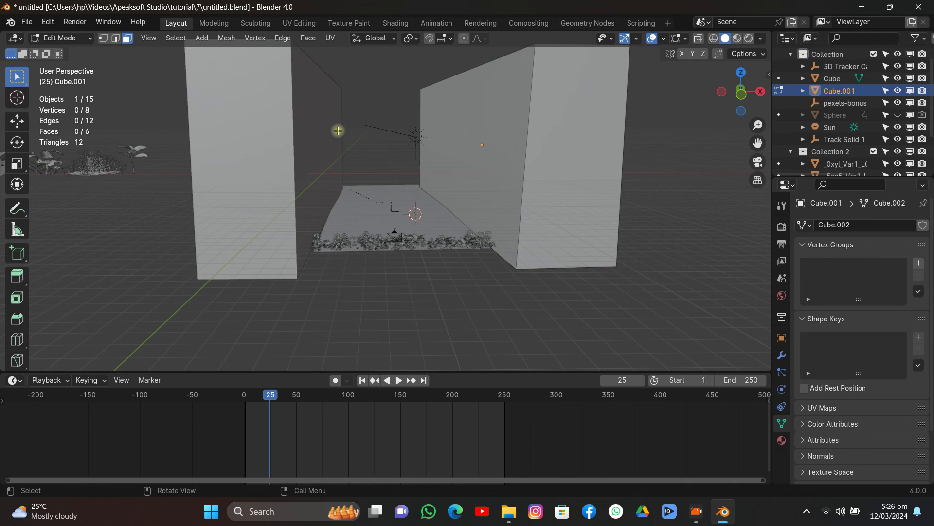
{"action": "left_click", "coordinate": [537, 152]}
{"action": "scroll", "coordinate": [552, 180], "scroll_direction": "down", "scroll_amount": 3}
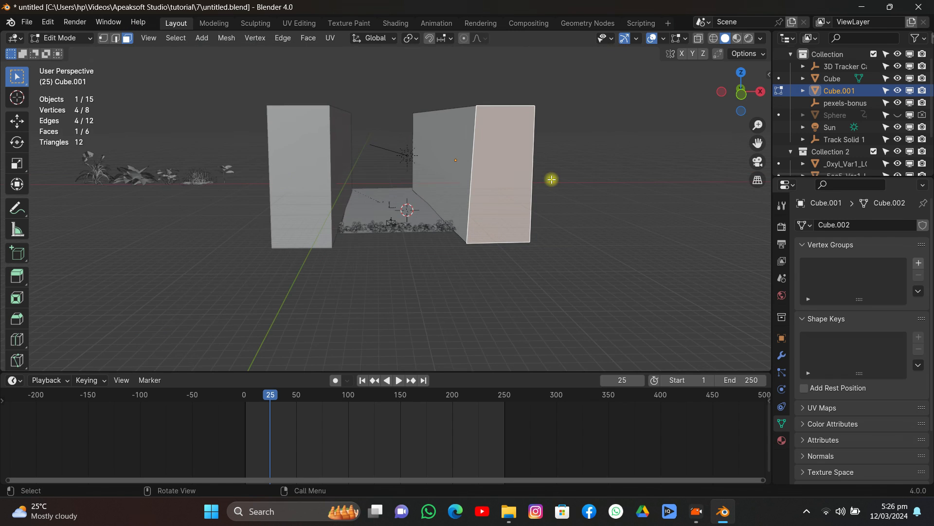
{"action": "key", "text": "e"}
{"action": "left_click", "coordinate": [628, 275]}
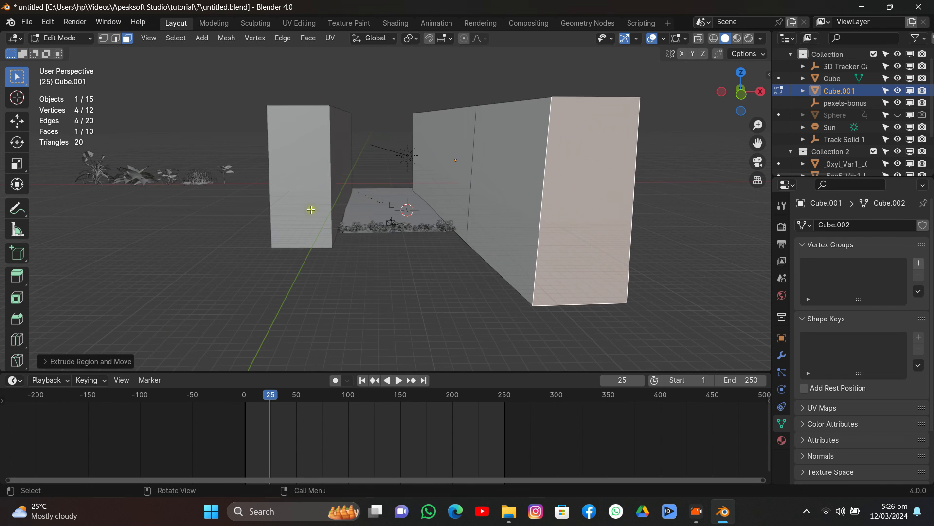
- Extrude the left wall cube's near end face toward the viewer, return to the camera view and save the file
{"action": "key", "text": "Tab"}
{"action": "left_click", "coordinate": [302, 178]}
{"action": "key", "text": "Tab"}
{"action": "left_click", "coordinate": [301, 179]}
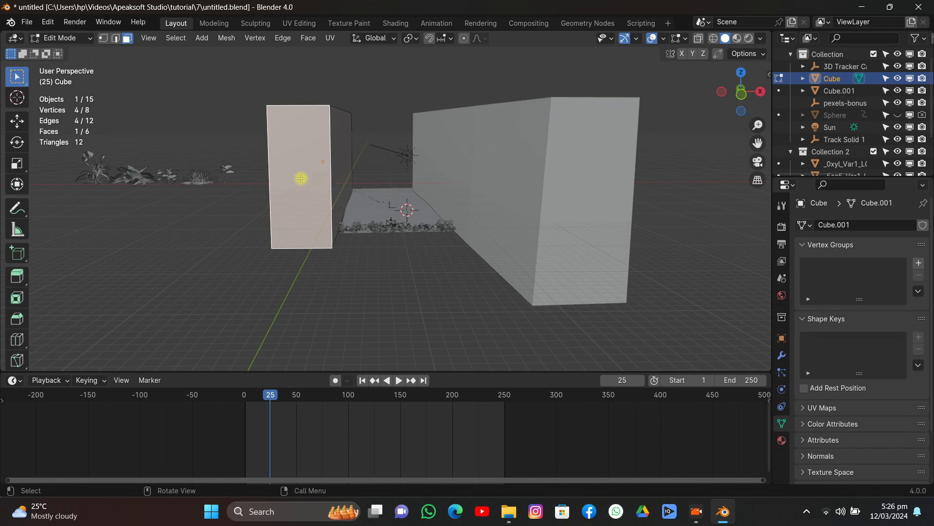
{"action": "key", "text": "e"}
{"action": "left_click", "coordinate": [271, 236]}
{"action": "key", "text": "Tab"}
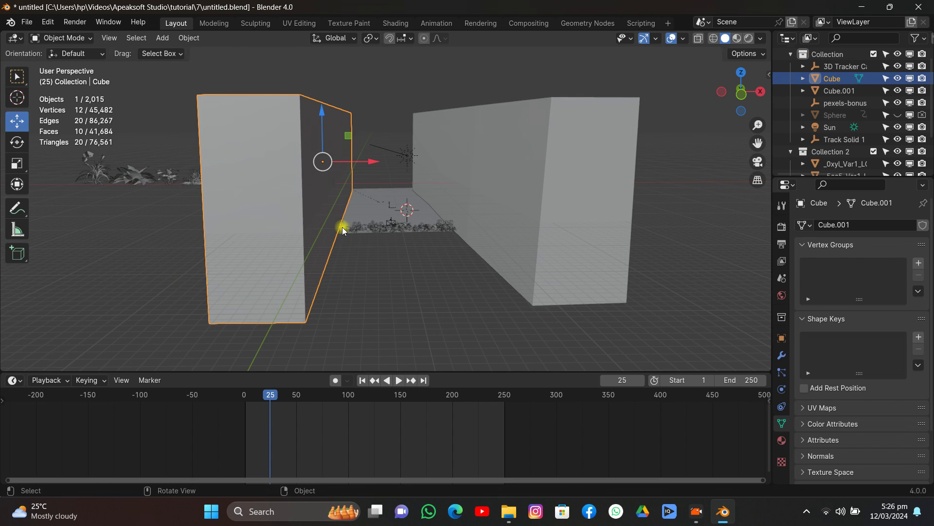
{"action": "left_click", "coordinate": [748, 162]}
{"action": "key", "text": "ctrl+s"}
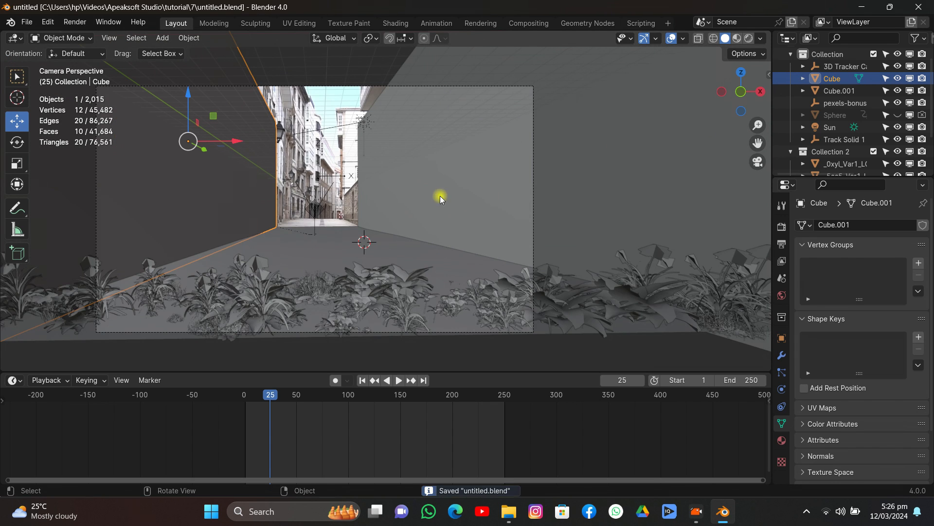
- Preview the plants, shadows and street footage in rendered shading through the camera
{"action": "left_click", "coordinate": [737, 38]}
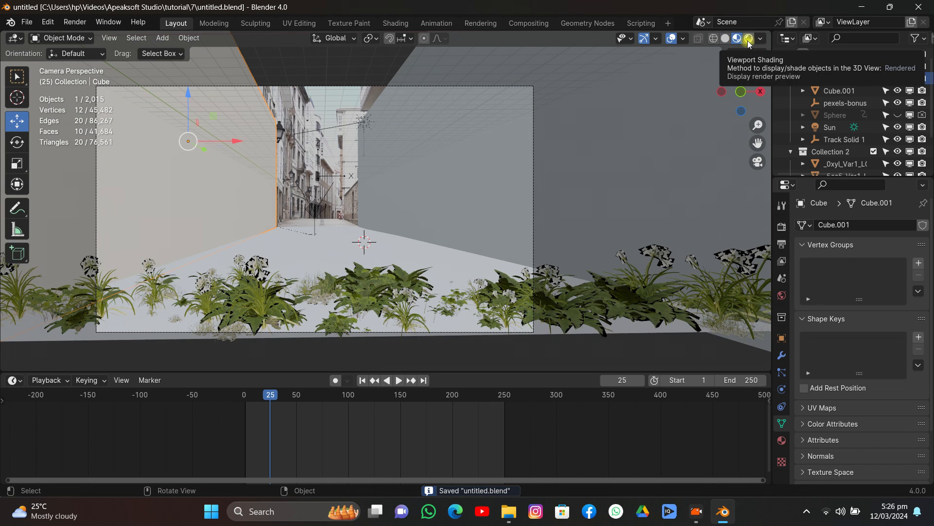
{"action": "left_click", "coordinate": [761, 39]}
{"action": "left_click", "coordinate": [702, 98]}
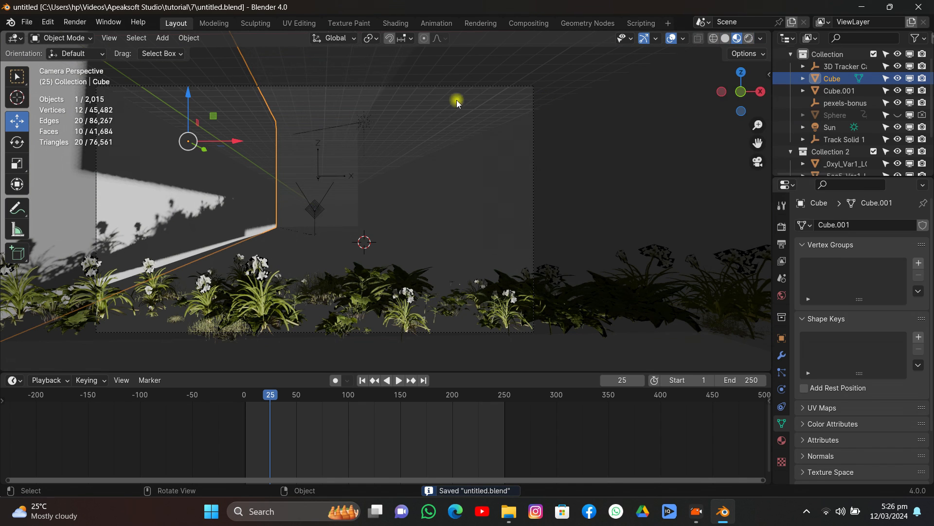
{"action": "left_click", "coordinate": [749, 38]}
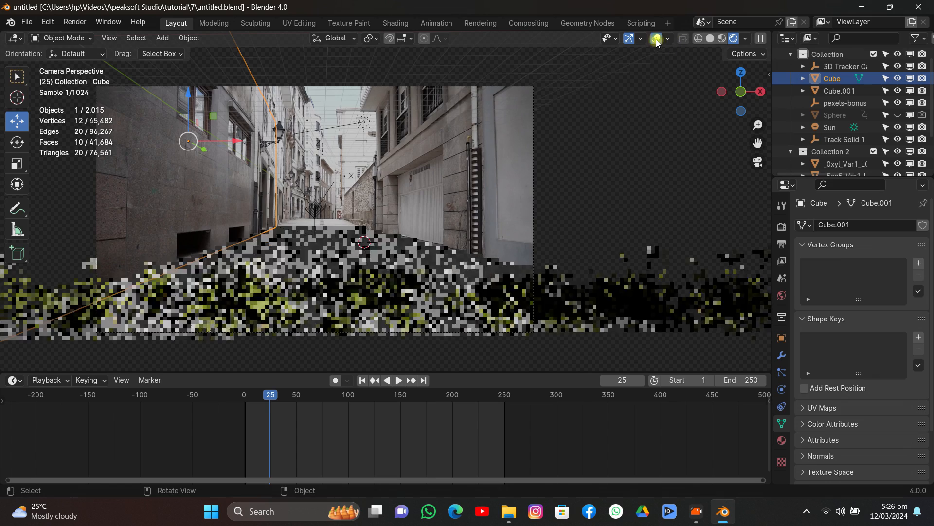
{"action": "left_click", "coordinate": [657, 38]}
{"action": "left_click", "coordinate": [656, 40]}
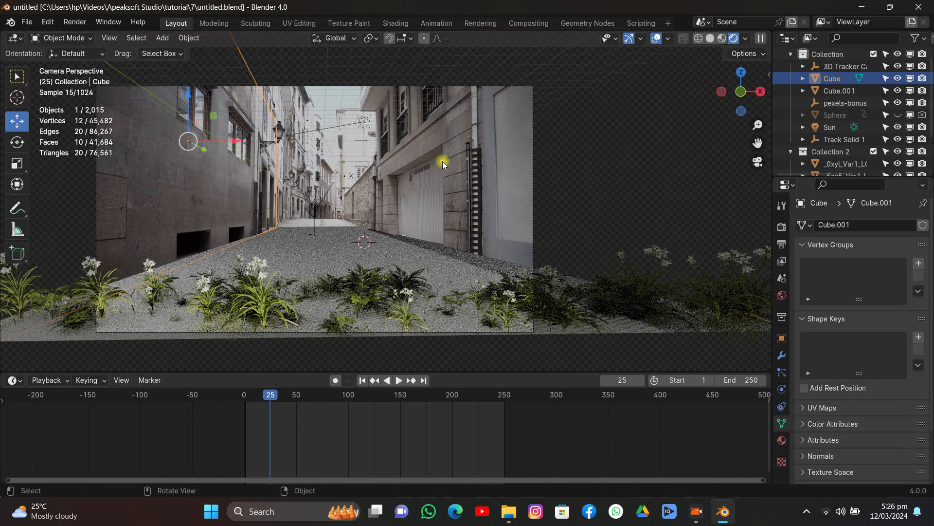
- Move the right wall cube slightly outward along X to follow the building's base, restore solid shading and save the file
{"action": "left_click", "coordinate": [471, 178]}
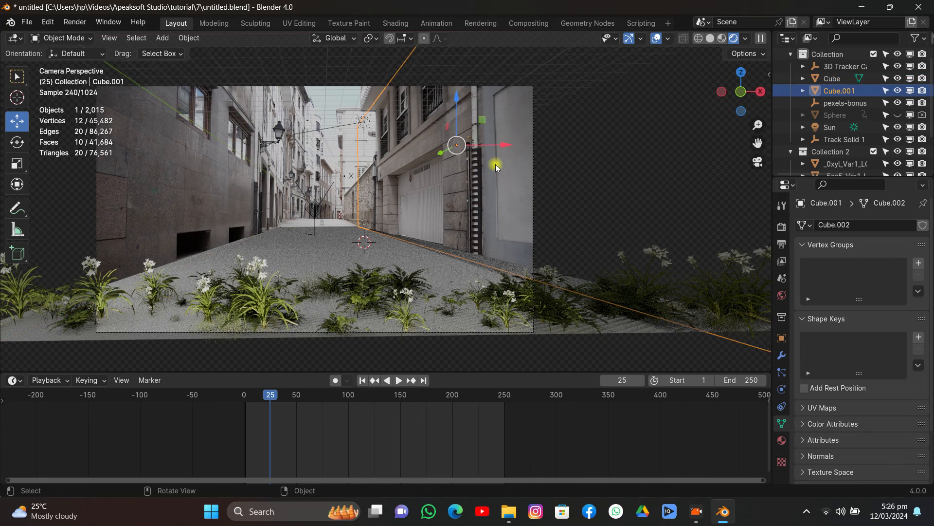
{"action": "left_click_drag", "start_coordinate": [498, 147], "coordinate": [508, 152]}
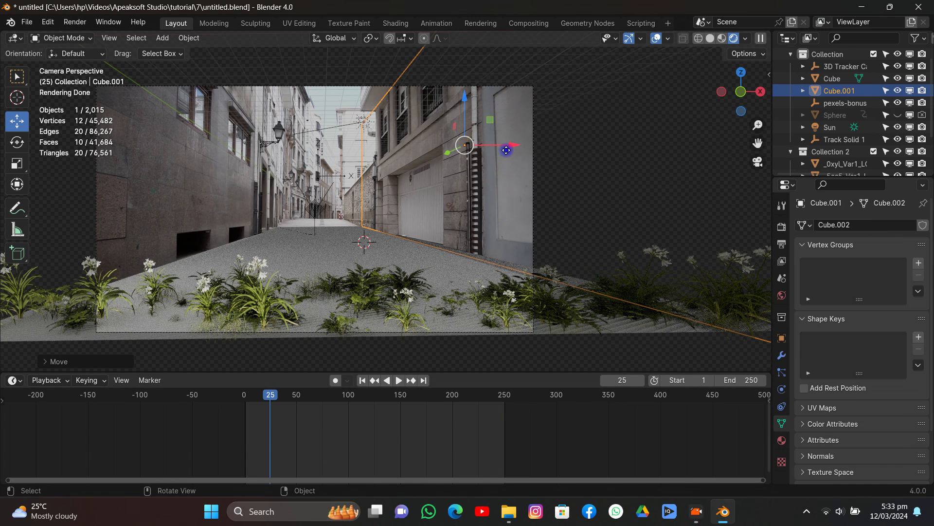
{"action": "left_click_drag", "start_coordinate": [501, 153], "coordinate": [513, 151]}
{"action": "left_click", "coordinate": [725, 38]}
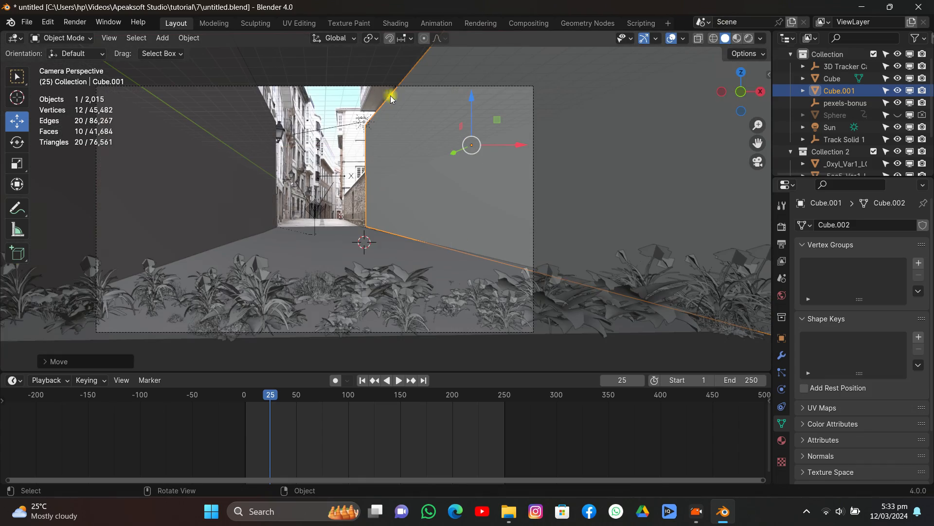
{"action": "left_click", "coordinate": [27, 22]}
{"action": "left_click", "coordinate": [42, 99]}
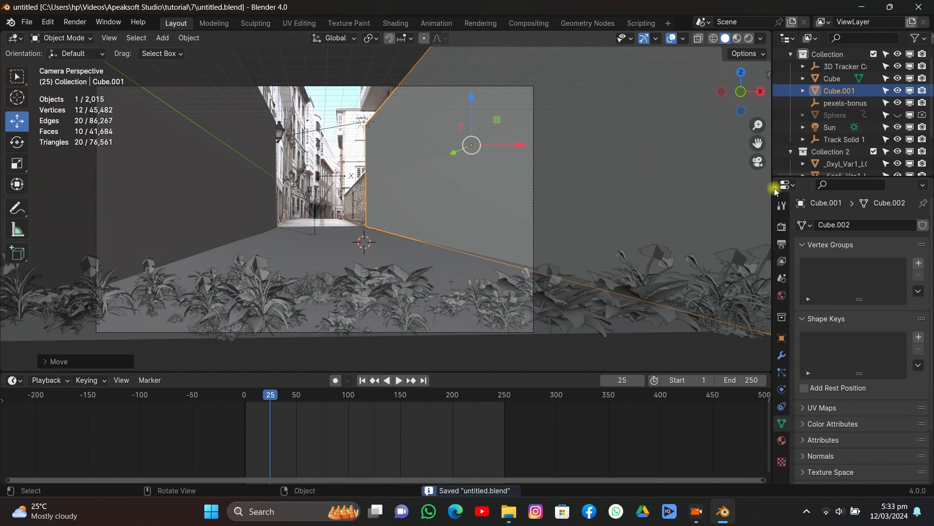
- Set the Cycles final-render maximum samples to 50
{"action": "left_click", "coordinate": [782, 227]}
{"action": "scroll", "coordinate": [863, 359], "scroll_direction": "down", "scroll_amount": 3}
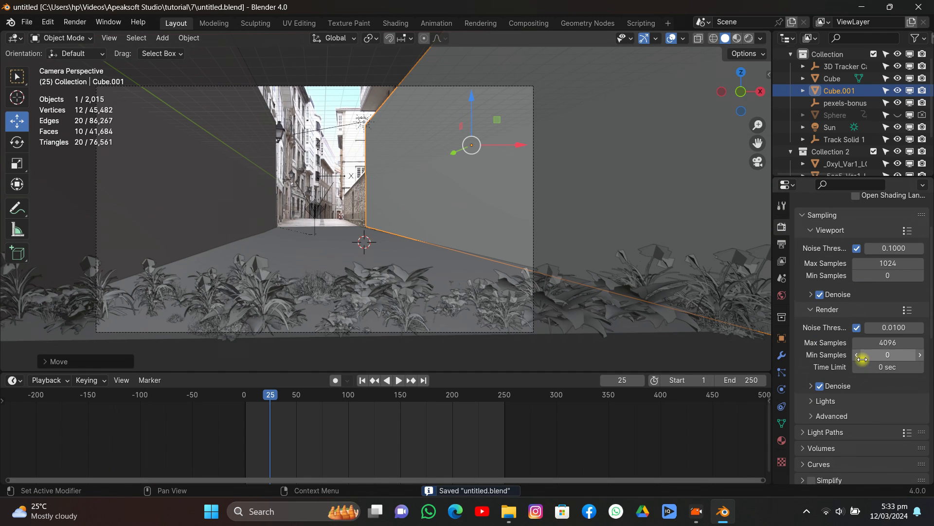
{"action": "left_click", "coordinate": [882, 342]}
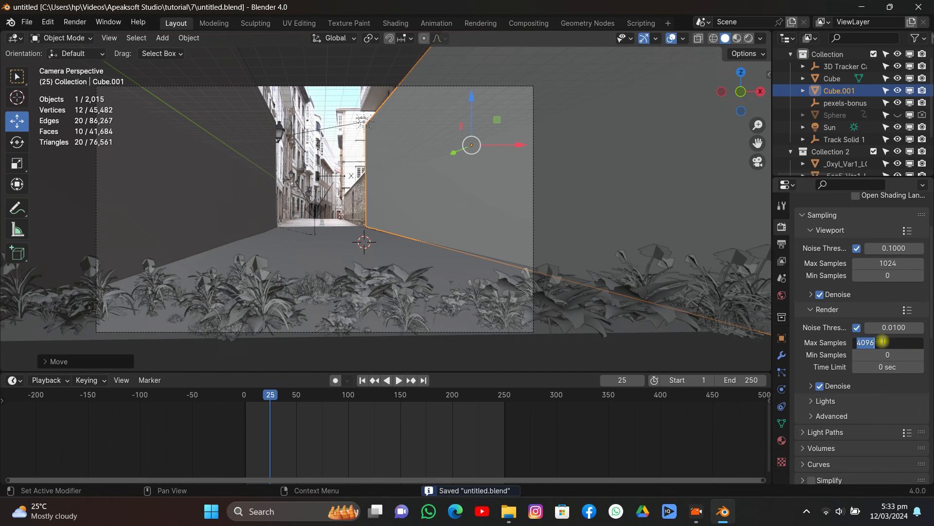
{"action": "type", "text": "50"}
{"action": "key", "text": "Return"}
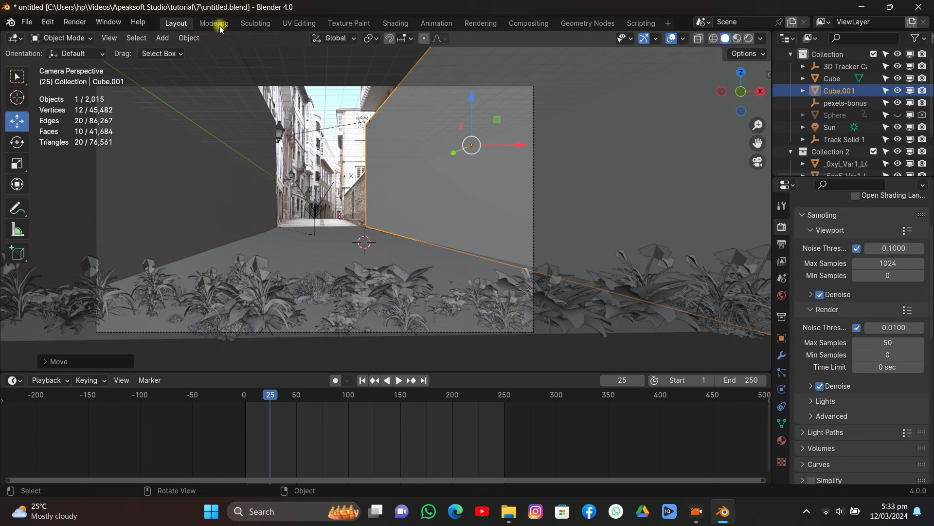
- Render frame 25 as a still image, inspect the plants and shadows up close, and close the render window
{"action": "left_click", "coordinate": [75, 22]}
{"action": "left_click", "coordinate": [93, 35]}
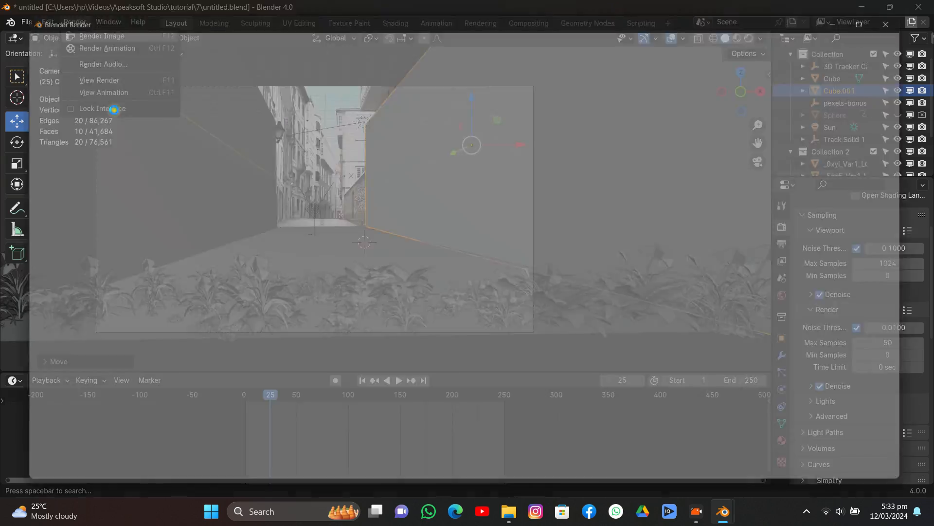
{"action": "scroll", "coordinate": [396, 243], "scroll_direction": "up", "scroll_amount": 3}
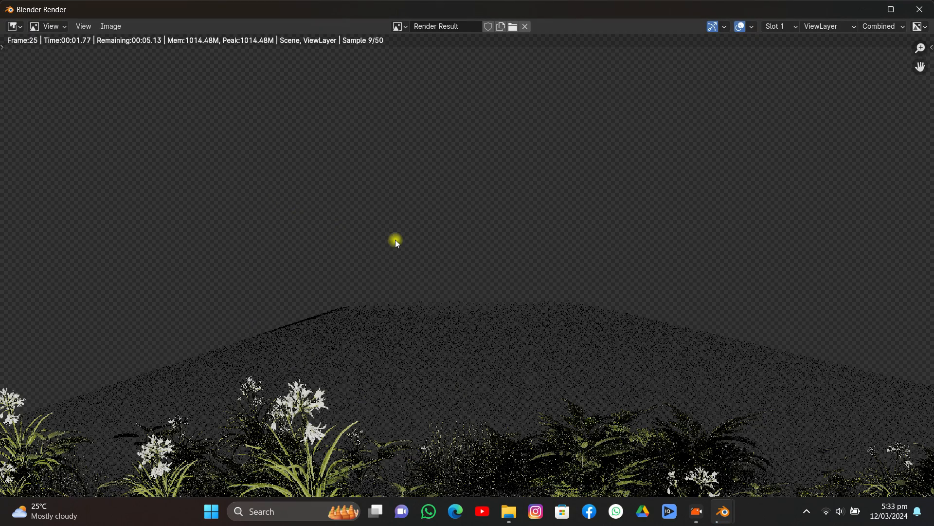
{"action": "scroll", "coordinate": [414, 271], "scroll_direction": "down", "scroll_amount": 3}
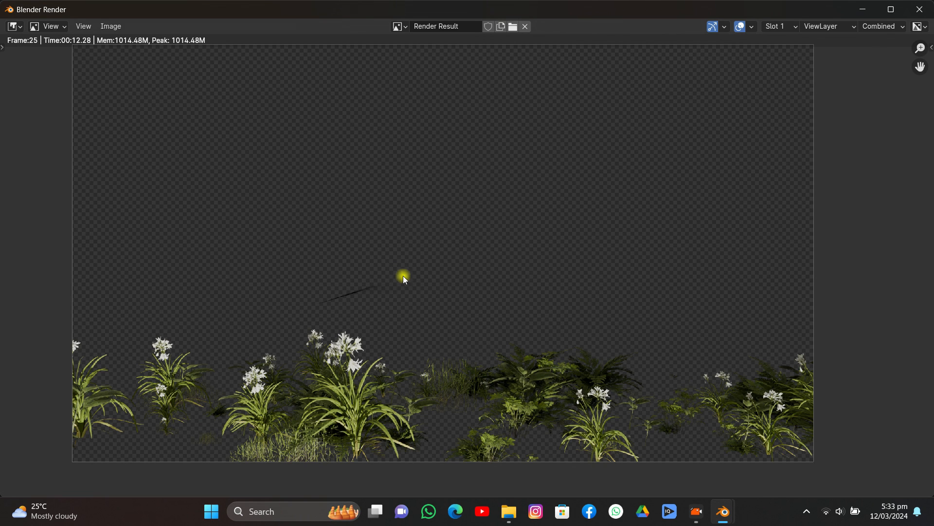
{"action": "middle_click_drag", "start_coordinate": [403, 286], "coordinate": [367, 268]}
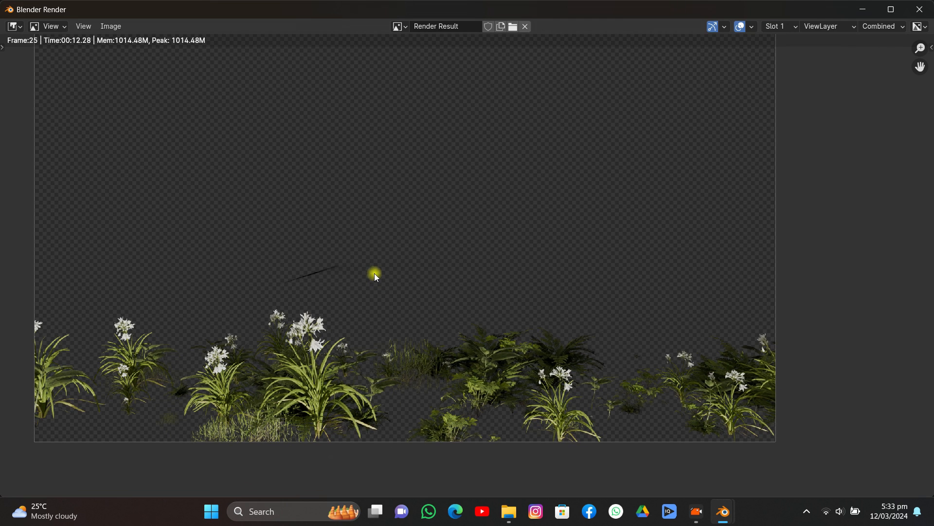
{"action": "left_click", "coordinate": [920, 9]}
- Enable nodes in the Compositing workspace and move the Render Layers node away from the Composite node
{"action": "left_click", "coordinate": [529, 23]}
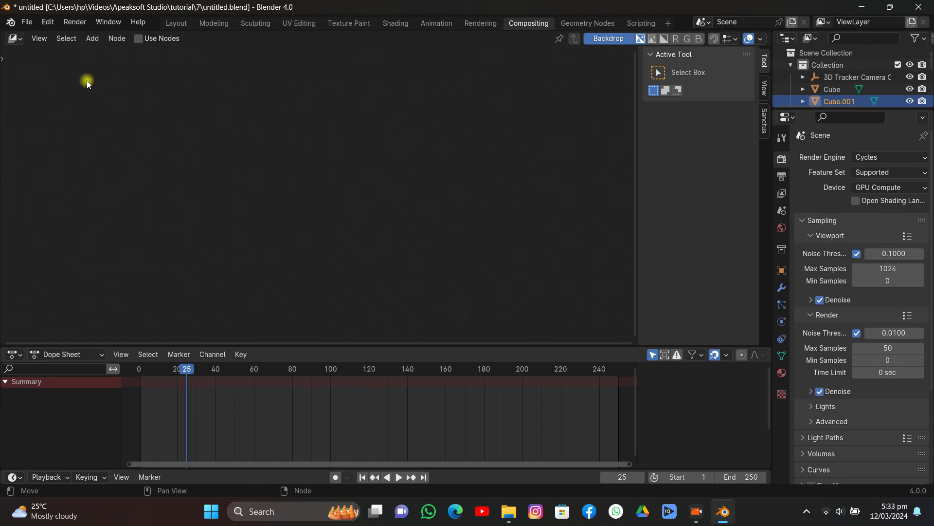
{"action": "left_click", "coordinate": [138, 39]}
{"action": "left_click_drag", "start_coordinate": [301, 117], "coordinate": [145, 157]}
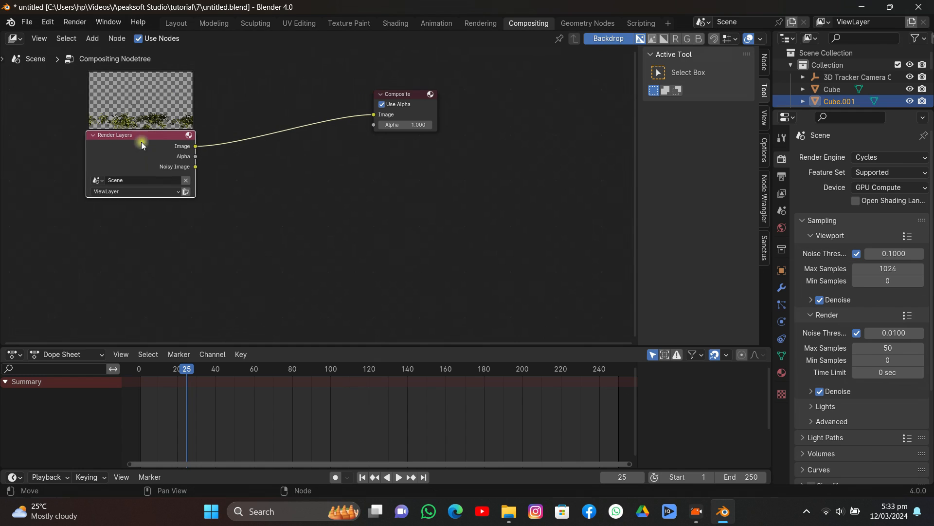
- Add a Viewer node below the Composite node and link the Render Layers image output to it
{"action": "left_click", "coordinate": [93, 39]}
{"action": "mouse_move", "coordinate": [111, 64]}
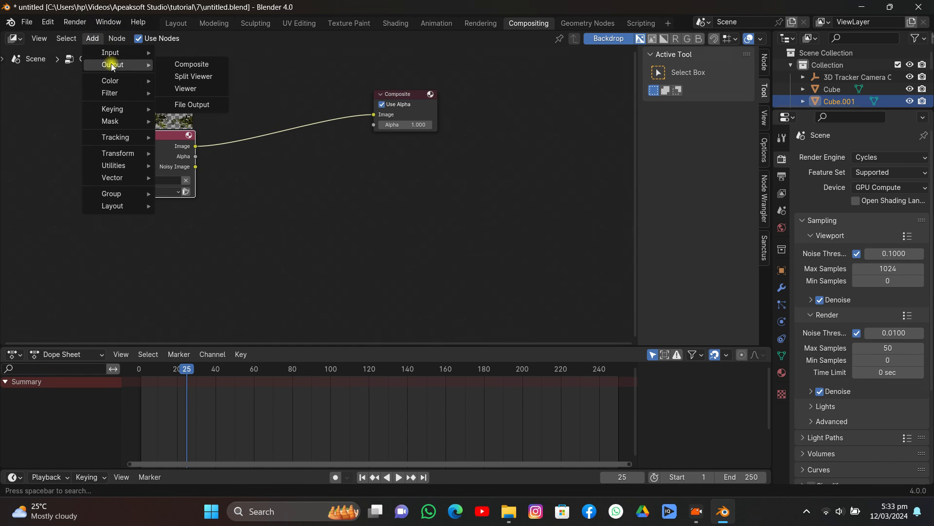
{"action": "left_click", "coordinate": [170, 87]}
{"action": "left_click", "coordinate": [378, 179]}
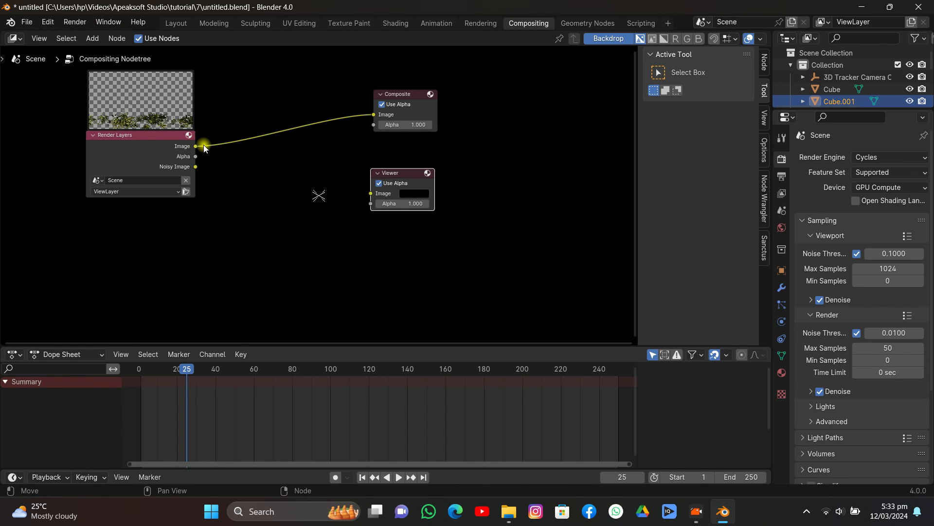
{"action": "left_click_drag", "start_coordinate": [204, 148], "coordinate": [219, 151]}
{"action": "left_click_drag", "start_coordinate": [341, 185], "coordinate": [369, 194]}
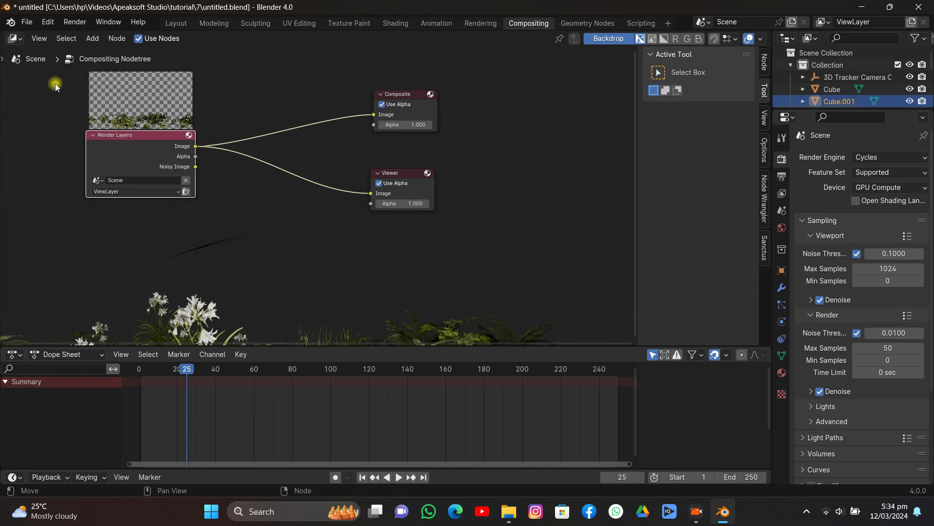
{"action": "key", "text": "t"}
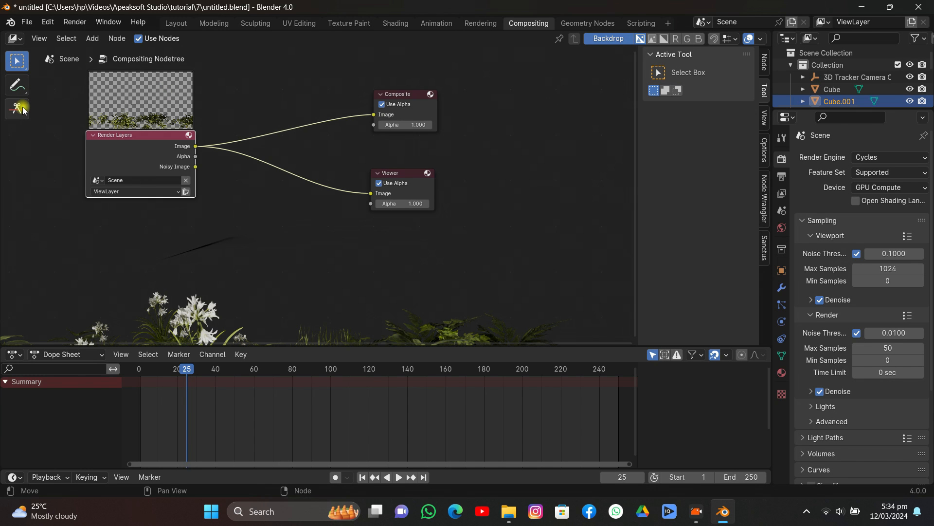
{"action": "key", "text": "t"}
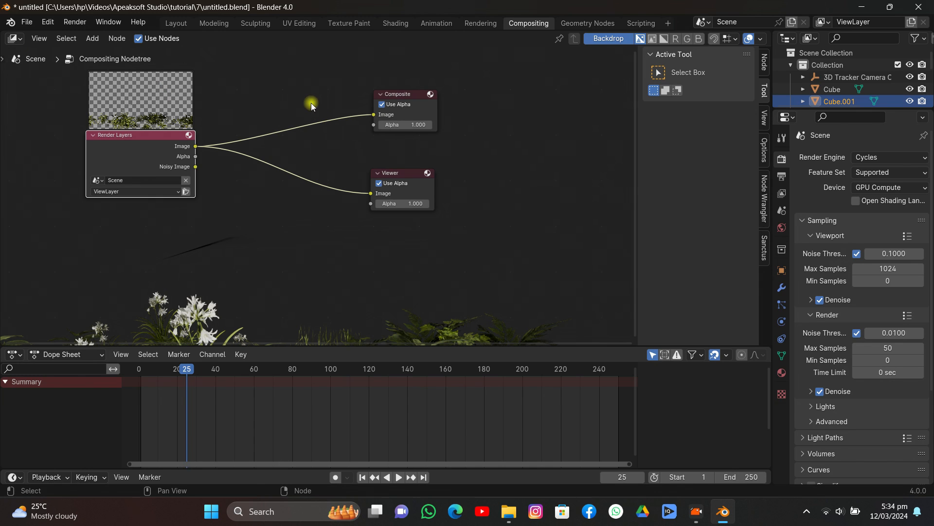
- Add a Movie Clip node below the Render Layers node and load the pexels-bonus-studio-5703678 street clip into it
{"action": "left_click_drag", "start_coordinate": [150, 162], "coordinate": [88, 163]}
{"action": "left_click", "coordinate": [92, 39]}
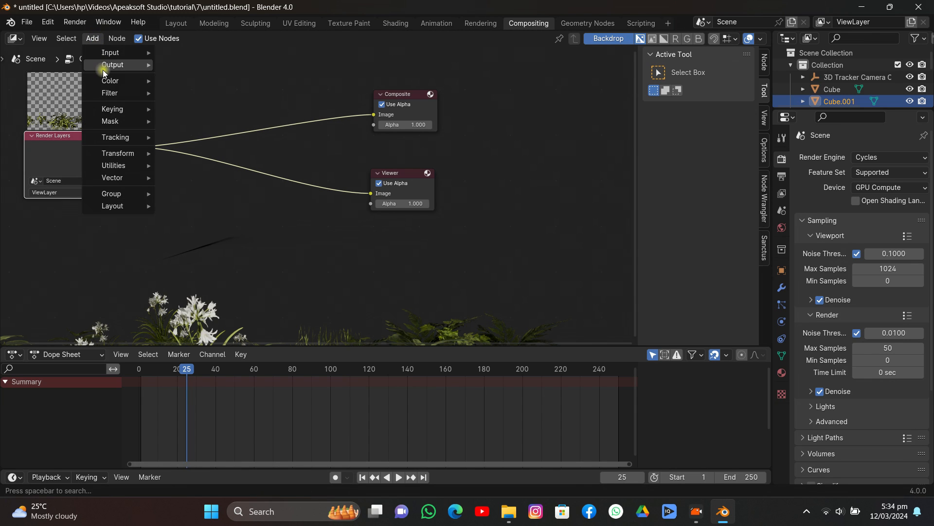
{"action": "mouse_move", "coordinate": [132, 65]}
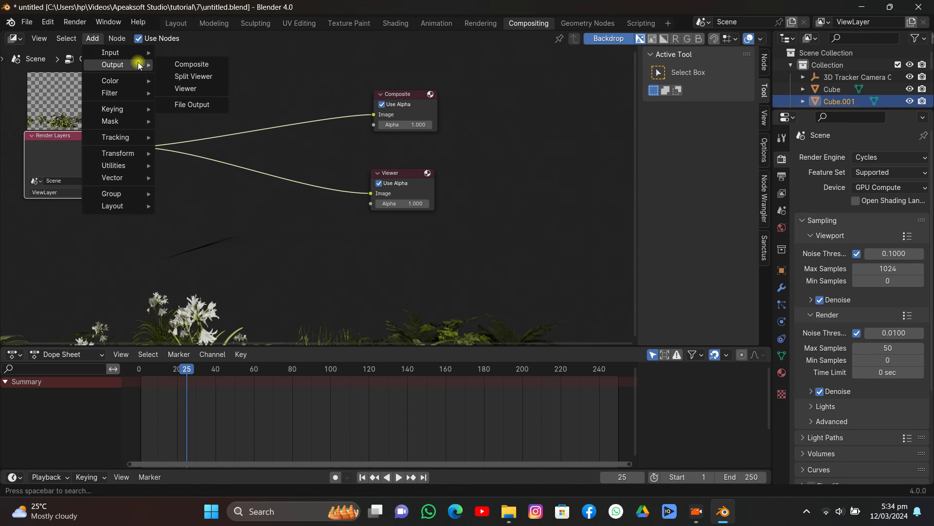
{"action": "left_click", "coordinate": [202, 133]}
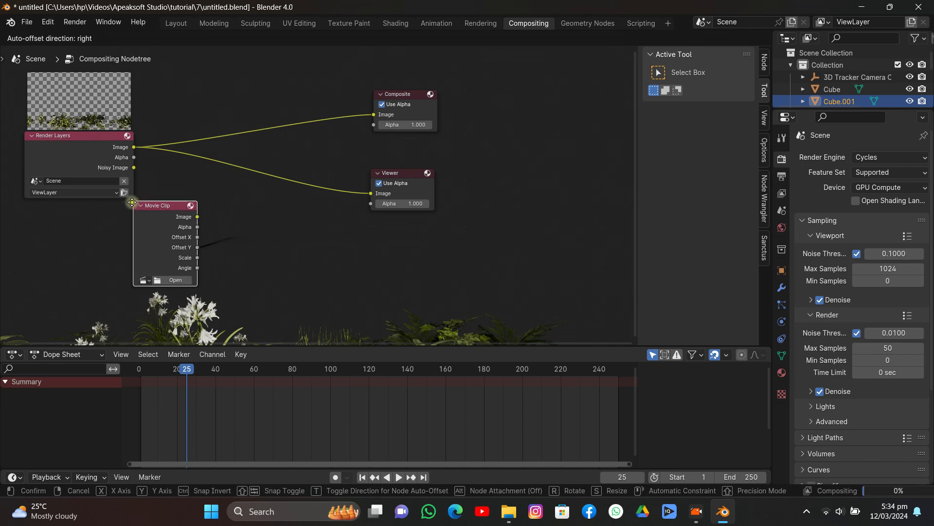
{"action": "left_click", "coordinate": [56, 208]}
{"action": "left_click", "coordinate": [61, 289]}
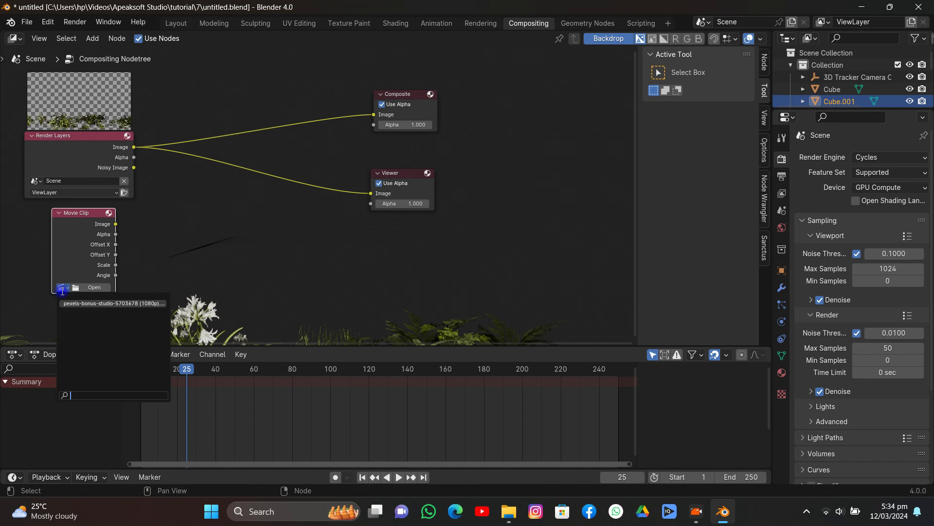
{"action": "left_click", "coordinate": [76, 303]}
{"action": "left_click_drag", "start_coordinate": [81, 248], "coordinate": [56, 278]}
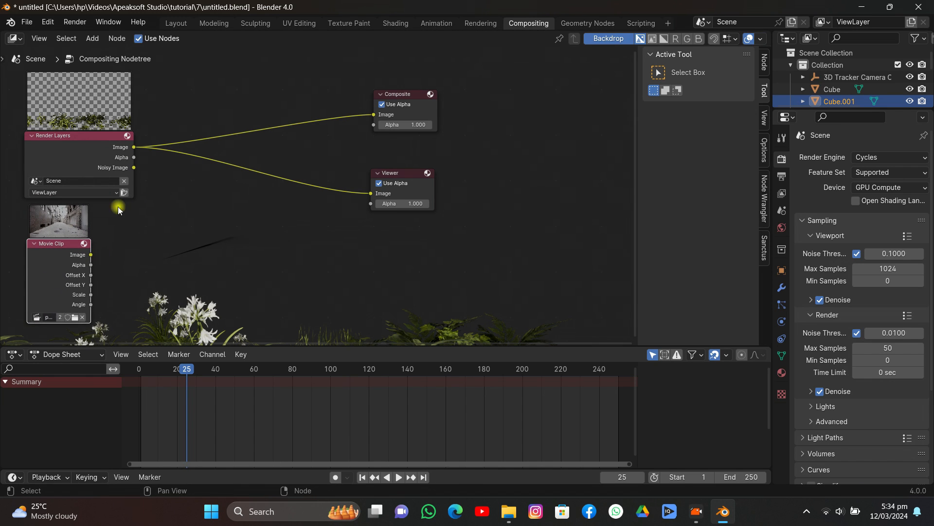
- Add an Alpha Over node between the input nodes and the output nodes
{"action": "left_click", "coordinate": [102, 43]}
{"action": "mouse_move", "coordinate": [105, 52]}
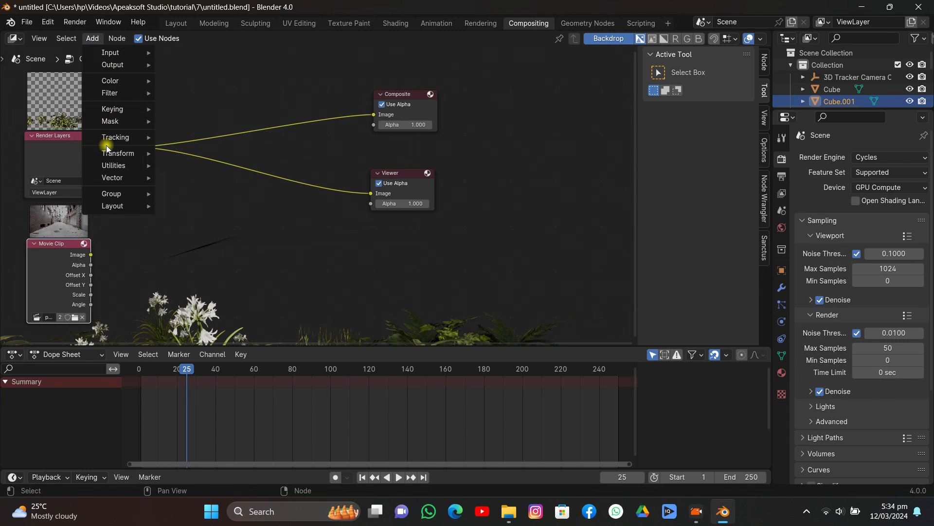
{"action": "mouse_move", "coordinate": [110, 155]}
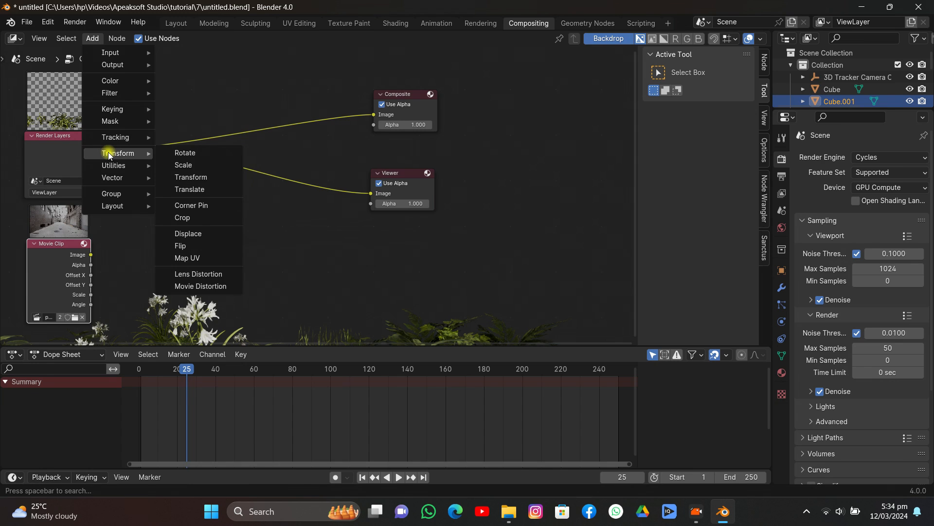
{"action": "type", "text": "alp"}
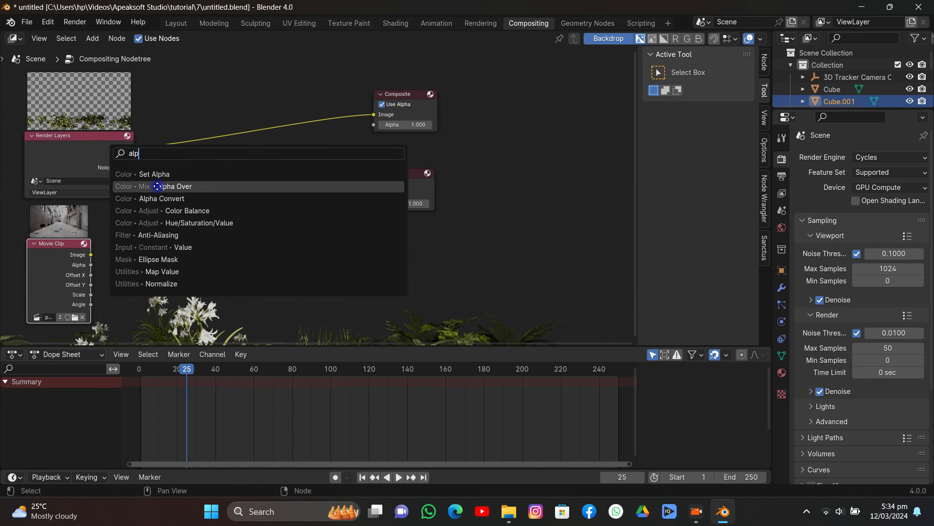
{"action": "left_click", "coordinate": [157, 186]}
- Link Movie Clip to Alpha Over's first image input, Render Layers to its second, and its output to the Composite node
{"action": "left_click_drag", "start_coordinate": [90, 261], "coordinate": [176, 255]}
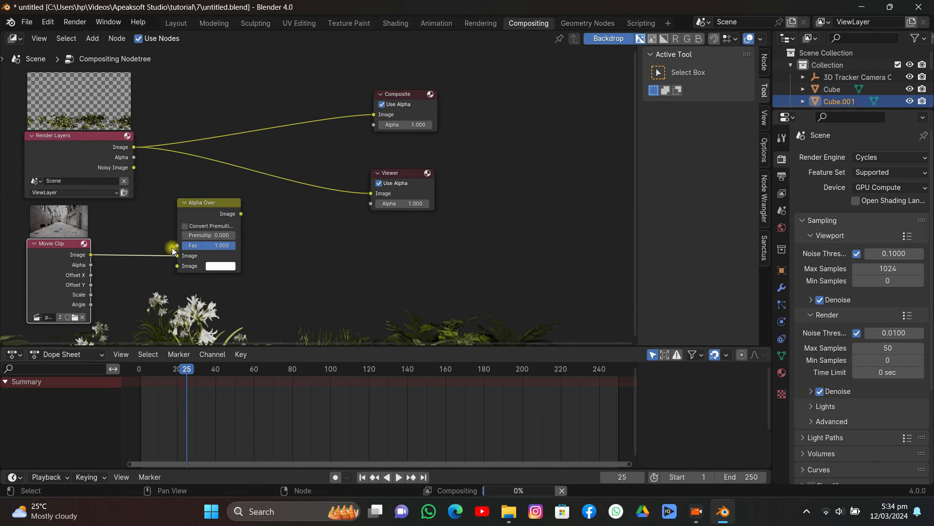
{"action": "left_click_drag", "start_coordinate": [133, 147], "coordinate": [178, 266]}
{"action": "left_click_drag", "start_coordinate": [241, 213], "coordinate": [252, 206]}
{"action": "left_click_drag", "start_coordinate": [363, 122], "coordinate": [373, 115]}
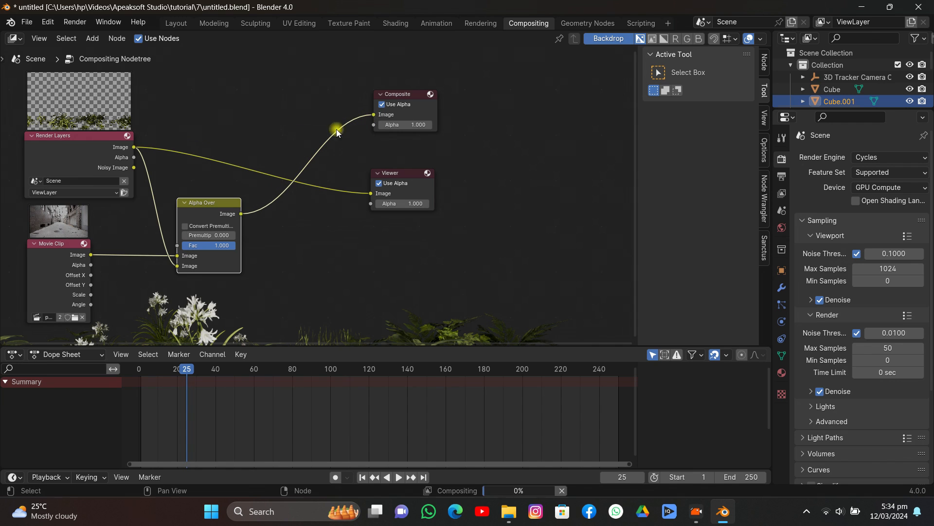
- Link the Alpha Over output to the Viewer node and fit the backdrop to check the composite
{"action": "left_click_drag", "start_coordinate": [241, 214], "coordinate": [372, 192]}
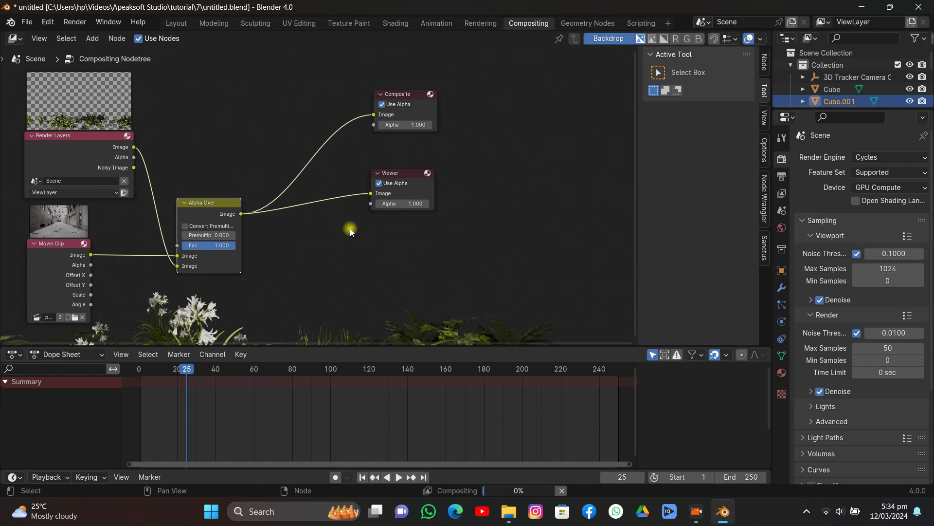
{"action": "key", "text": "v"}
{"action": "key", "text": "v"}
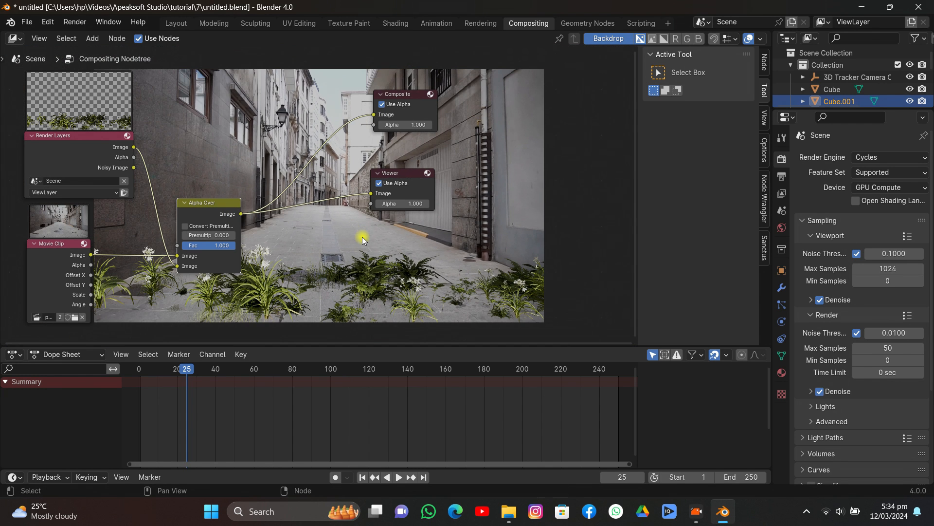
{"action": "middle_click_drag", "start_coordinate": [361, 236], "coordinate": [365, 159]}
{"action": "scroll", "coordinate": [317, 191], "scroll_direction": "up", "scroll_amount": 3}
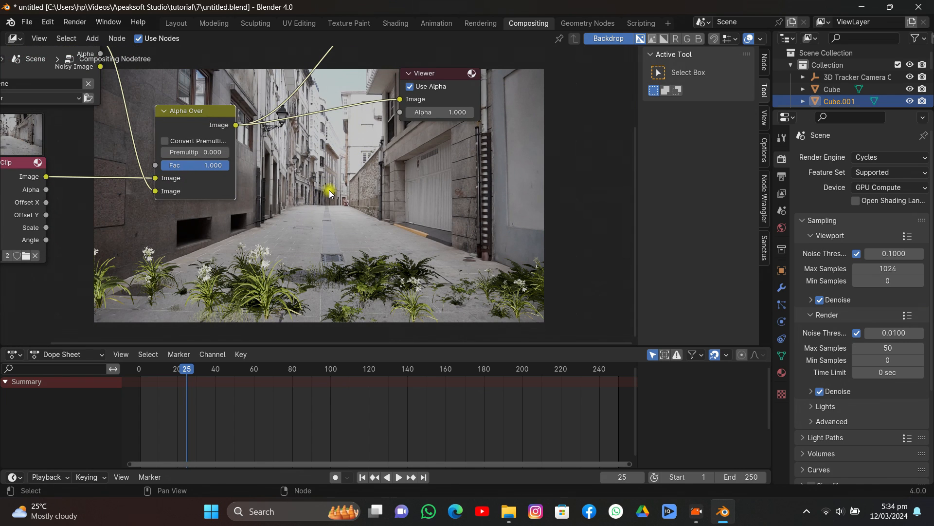
{"action": "middle_click_drag", "start_coordinate": [330, 193], "coordinate": [62, 184]}
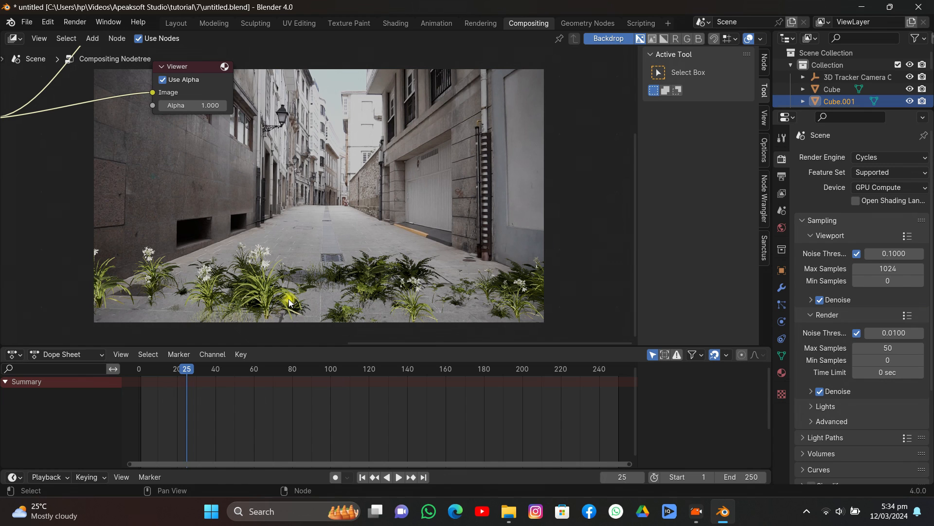
- Delete the Sun light from the scene in the Layout workspace and show the viewport in rendered shading
{"action": "left_click", "coordinate": [173, 22]}
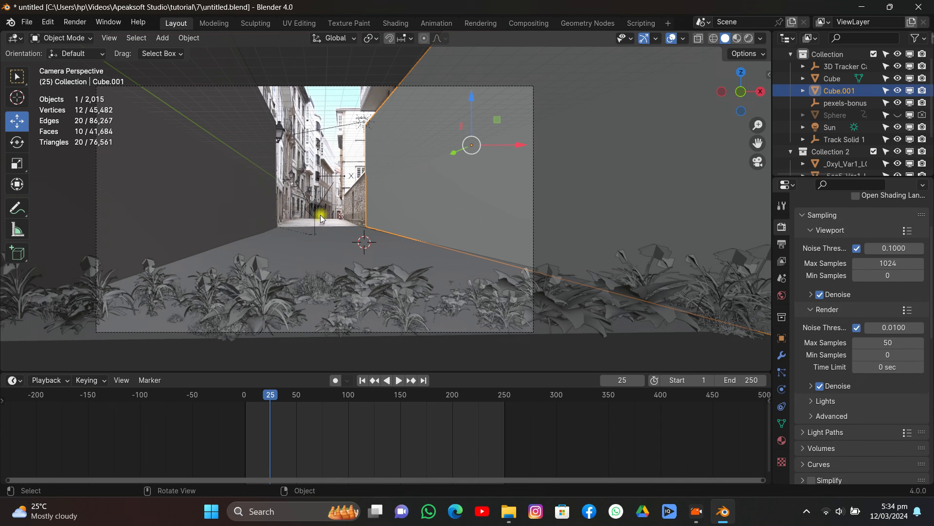
{"action": "left_click", "coordinate": [827, 127]}
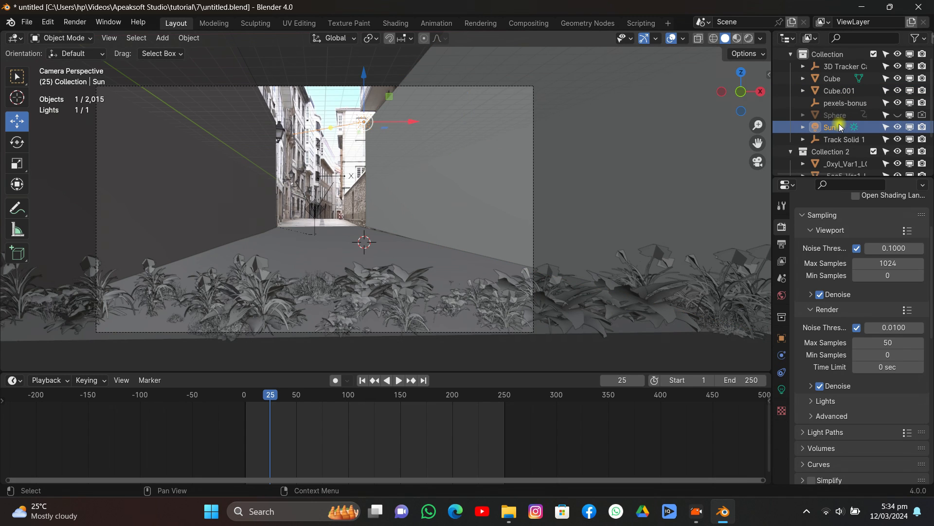
{"action": "key", "text": "Delete"}
{"action": "left_click", "coordinate": [748, 38]}
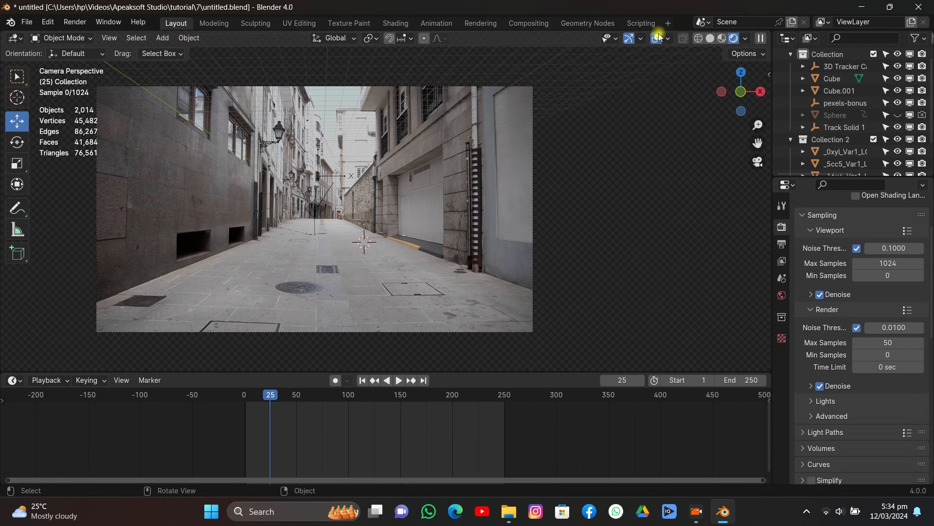
- Set the world background color to an Environment Texture using River Road.jpg from E:\assets\a asset\hdri
{"action": "left_click", "coordinate": [776, 297]}
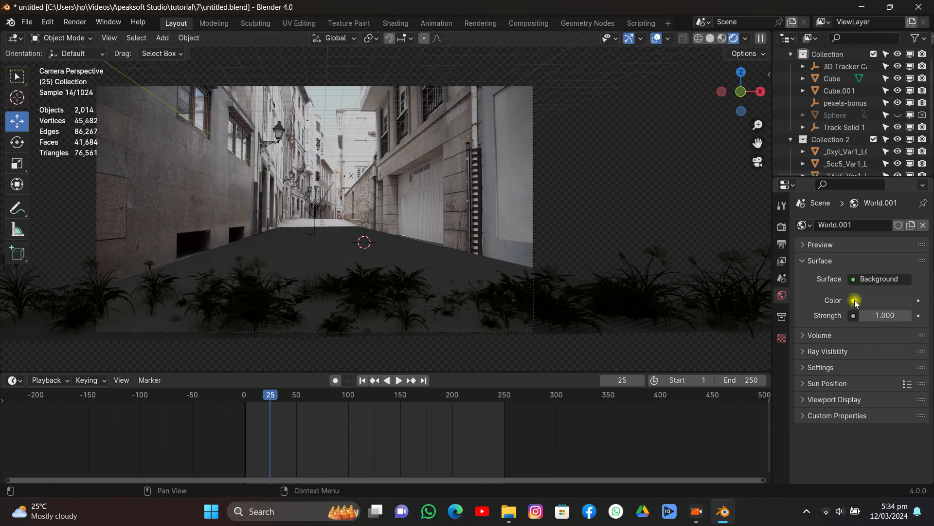
{"action": "left_click", "coordinate": [854, 300]}
{"action": "left_click", "coordinate": [581, 355]}
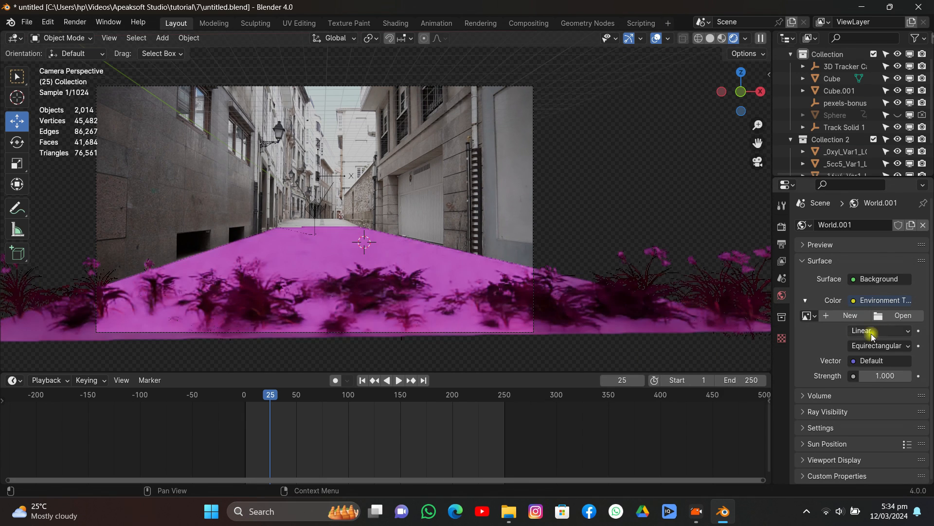
{"action": "left_click", "coordinate": [899, 314]}
{"action": "left_click", "coordinate": [119, 360]}
{"action": "double_click", "coordinate": [241, 206]}
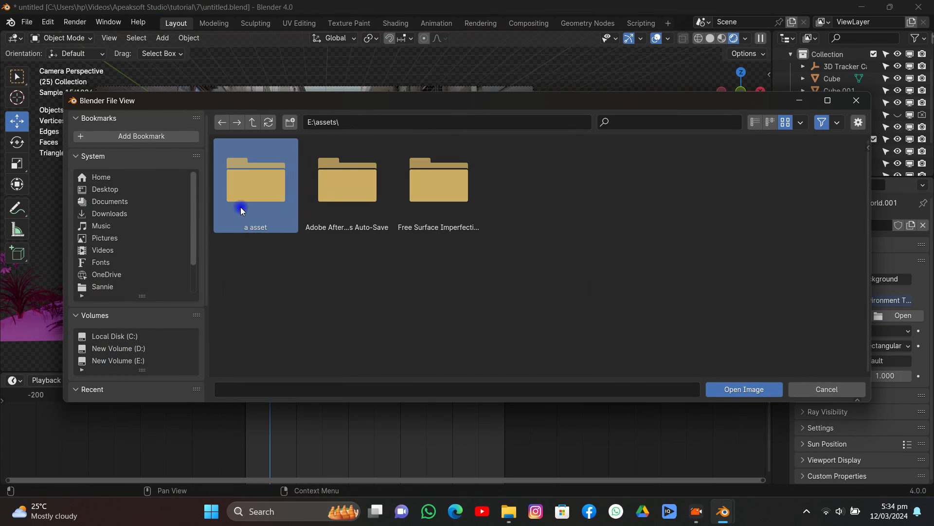
{"action": "double_click", "coordinate": [240, 207]}
{"action": "double_click", "coordinate": [638, 207]}
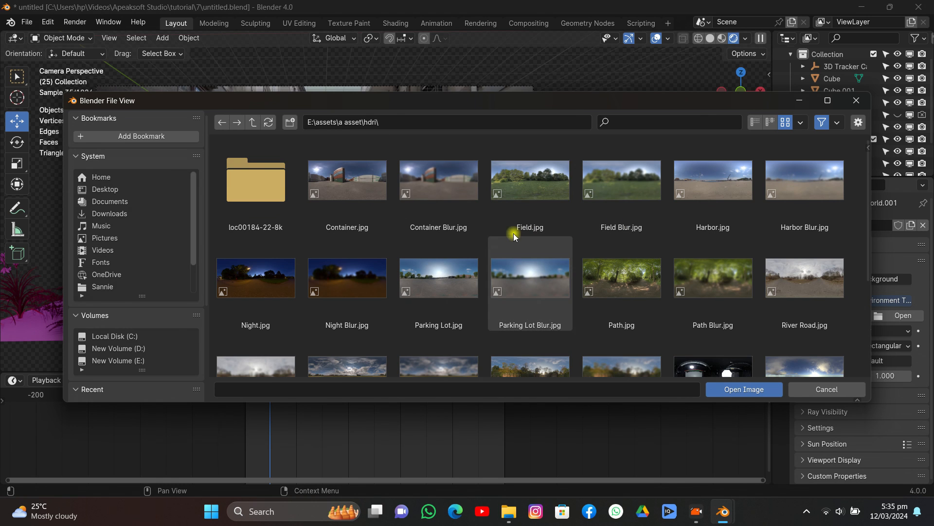
{"action": "double_click", "coordinate": [787, 284]}
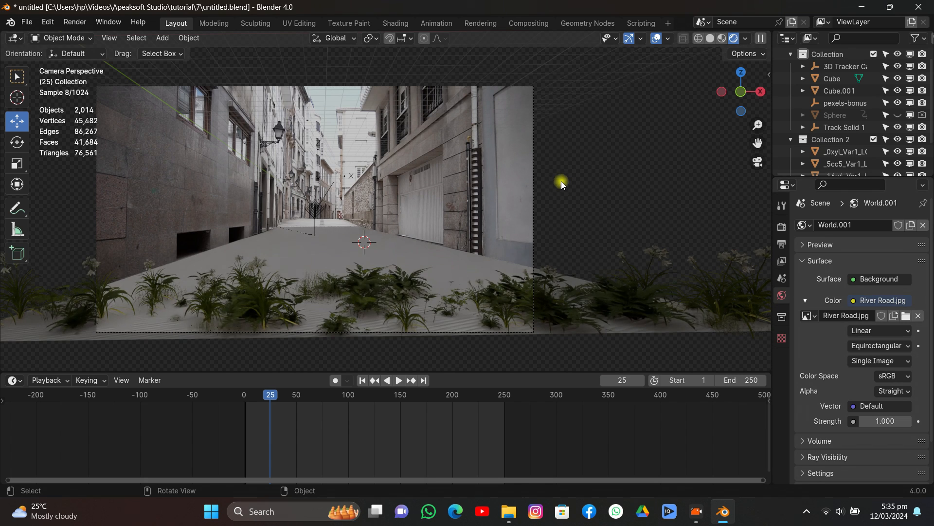
- Return the viewport to solid shading and render the image of frame 25
{"action": "left_click", "coordinate": [710, 38]}
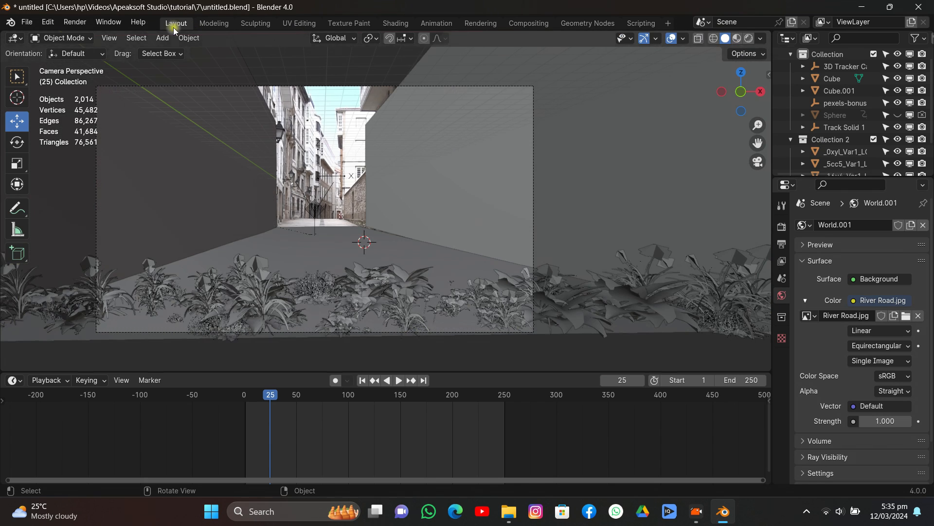
{"action": "left_click", "coordinate": [75, 22]}
{"action": "left_click", "coordinate": [92, 33]}
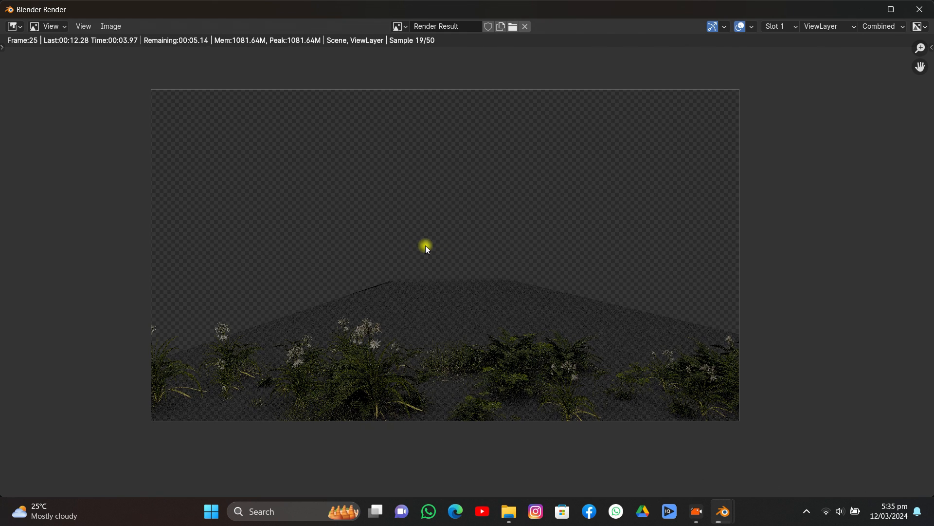
- Examine the composited render up close, checking how the plants and their shadows sit on the street
{"action": "mouse_move", "coordinate": [403, 287]}
{"action": "middle_mouse_down"}
{"action": "mouse_move", "coordinate": [395, 274]}
{"action": "mouse_move", "coordinate": [417, 276]}
{"action": "middle_mouse_up"}
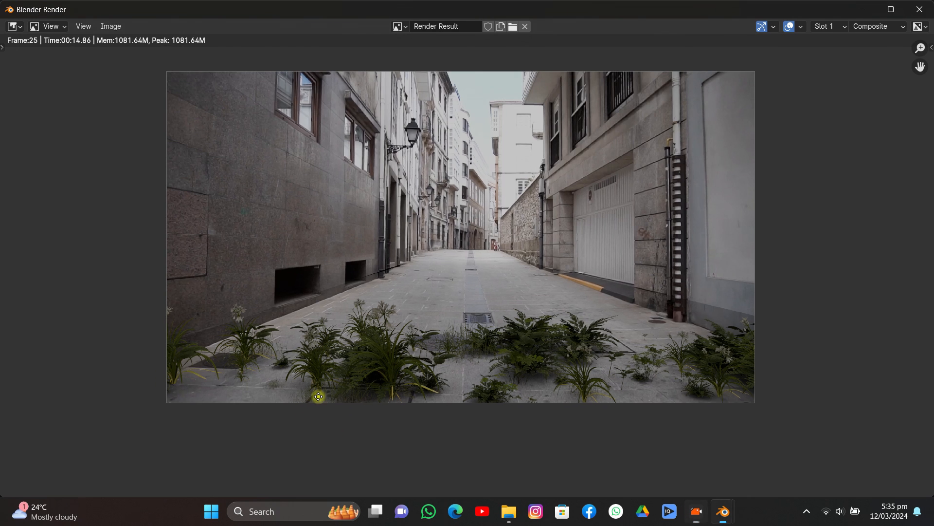
{"action": "scroll", "coordinate": [372, 344], "scroll_direction": "up", "scroll_amount": 2}
{"action": "middle_click_drag", "start_coordinate": [390, 328], "coordinate": [166, 291]}
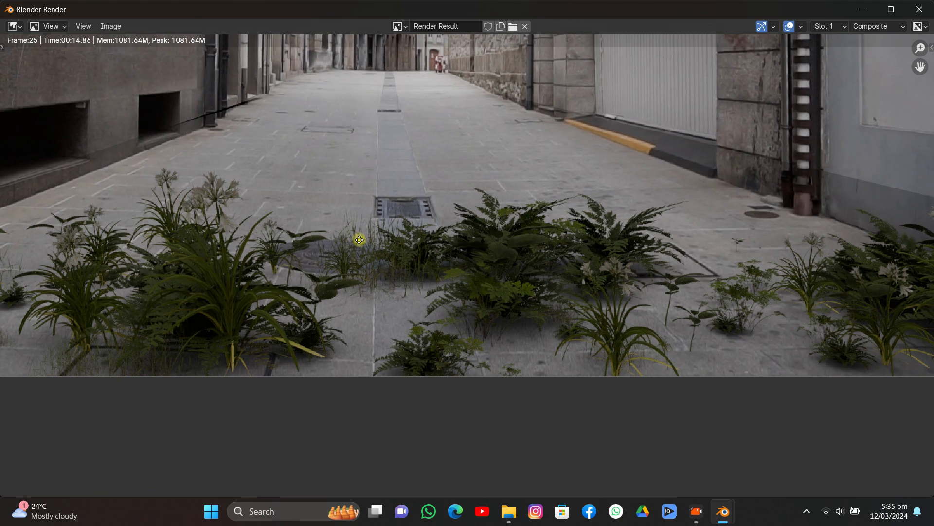
{"action": "middle_click_drag", "start_coordinate": [358, 238], "coordinate": [372, 247]}
{"action": "middle_click_drag", "start_coordinate": [446, 254], "coordinate": [155, 291]}
{"action": "middle_click_drag", "start_coordinate": [459, 270], "coordinate": [413, 284]}
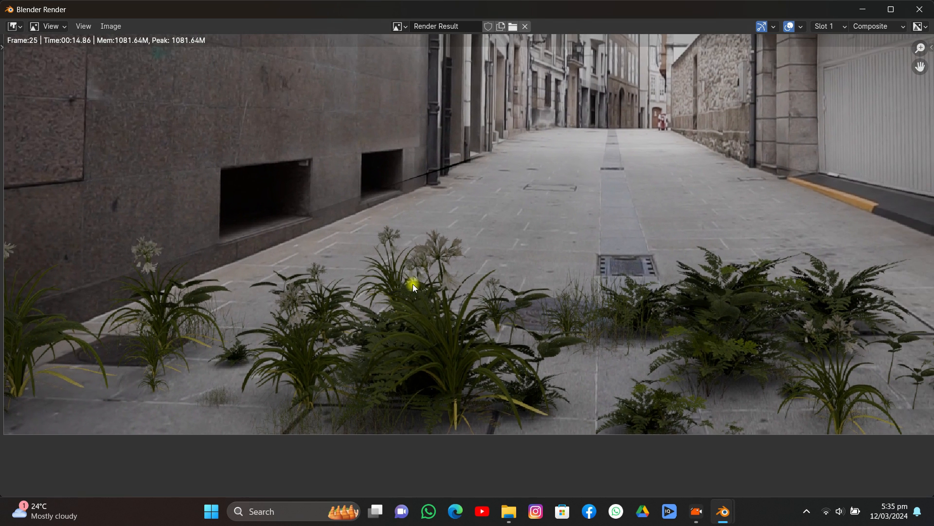
{"action": "scroll", "coordinate": [453, 270], "scroll_direction": "down", "scroll_amount": 2}
{"action": "middle_click_drag", "start_coordinate": [489, 255], "coordinate": [364, 298]}
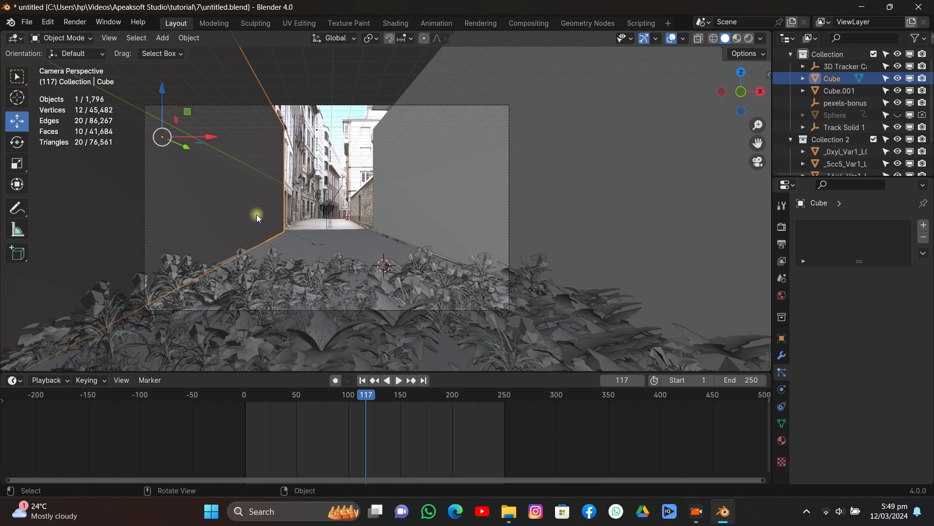
- Add a particle system to the left wall (Cube) using the existing ParticleSettings, and go to frame 77
{"action": "left_click", "coordinate": [924, 225]}
{"action": "left_click", "coordinate": [808, 277]}
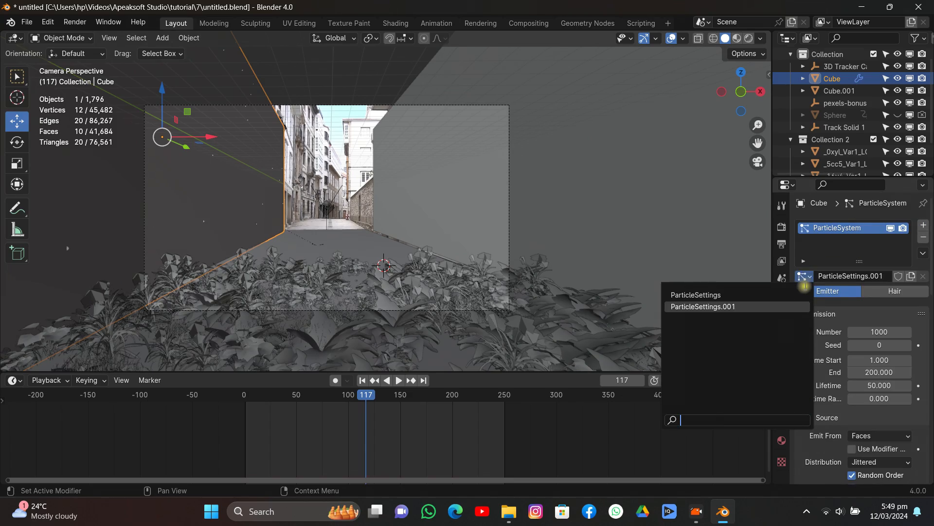
{"action": "left_click", "coordinate": [784, 292]}
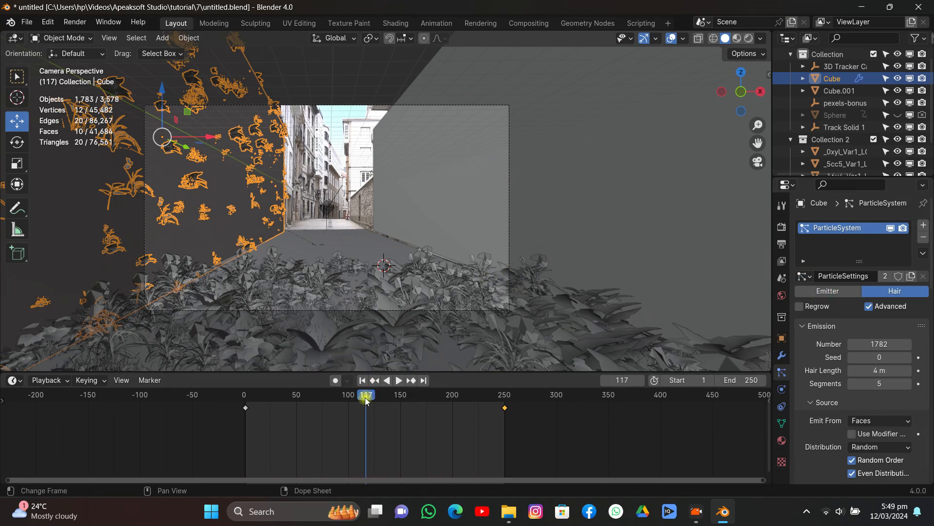
{"action": "left_click_drag", "start_coordinate": [365, 397], "coordinate": [324, 406]}
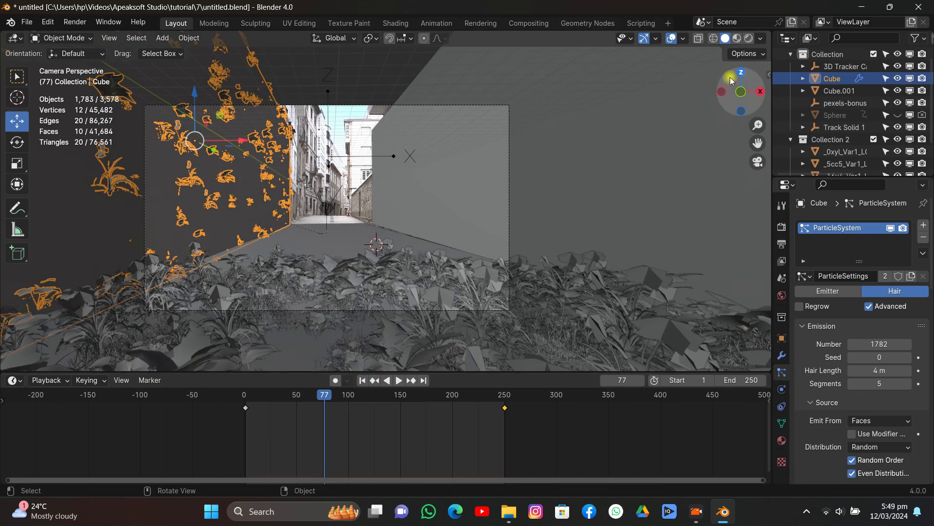
- Delete the left wall's outer, top, bottom and end faces in Edit Mode, keeping only its two street-facing faces
{"action": "left_click_drag", "start_coordinate": [730, 78], "coordinate": [717, 105]}
{"action": "scroll", "coordinate": [339, 201], "scroll_direction": "down", "scroll_amount": 5}
{"action": "mouse_move", "coordinate": [340, 200]}
{"action": "middle_mouse_down"}
{"action": "mouse_move", "coordinate": [351, 219]}
{"action": "mouse_move", "coordinate": [415, 216]}
{"action": "mouse_move", "coordinate": [417, 198]}
{"action": "mouse_move", "coordinate": [379, 213]}
{"action": "mouse_move", "coordinate": [329, 206]}
{"action": "middle_mouse_up"}
{"action": "key", "text": "Tab"}
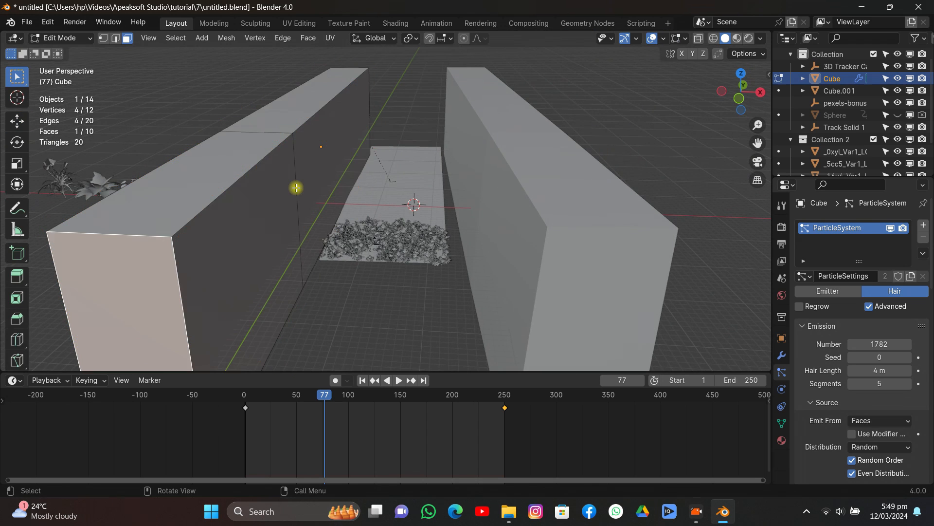
{"action": "scroll", "coordinate": [296, 188], "scroll_direction": "down", "scroll_amount": 3}
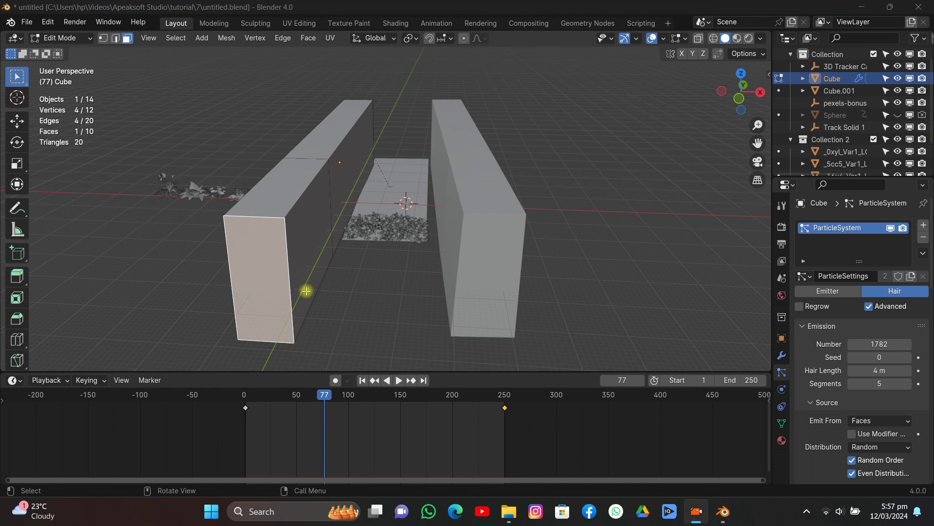
{"action": "middle_click_drag", "start_coordinate": [306, 290], "coordinate": [340, 277]}
{"action": "left_click", "coordinate": [367, 240], "text": "shift"}
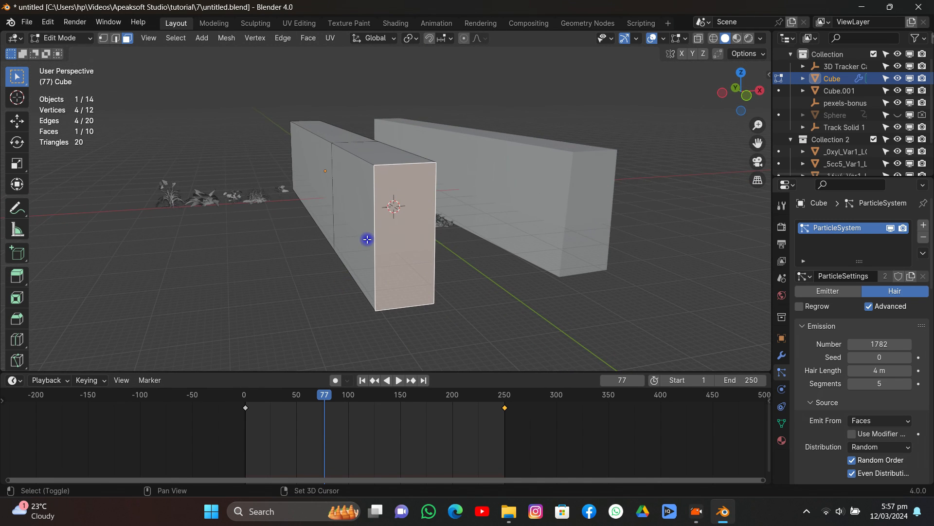
{"action": "left_click", "coordinate": [329, 204], "text": "shift"}
{"action": "left_click", "coordinate": [315, 133], "text": "shift"}
{"action": "left_click", "coordinate": [369, 157], "text": "shift"}
{"action": "middle_click_drag", "start_coordinate": [369, 191], "coordinate": [370, 137]}
{"action": "left_click", "coordinate": [369, 136], "text": "shift"}
{"action": "left_click", "coordinate": [352, 170], "text": "shift"}
{"action": "middle_click_drag", "start_coordinate": [352, 170], "coordinate": [375, 253]}
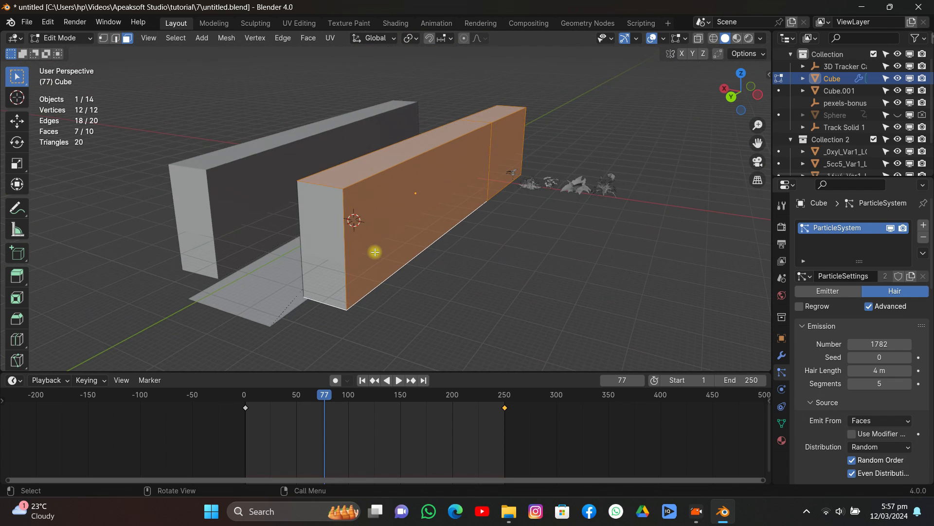
{"action": "left_click", "coordinate": [335, 233], "text": "shift"}
{"action": "key", "text": "x"}
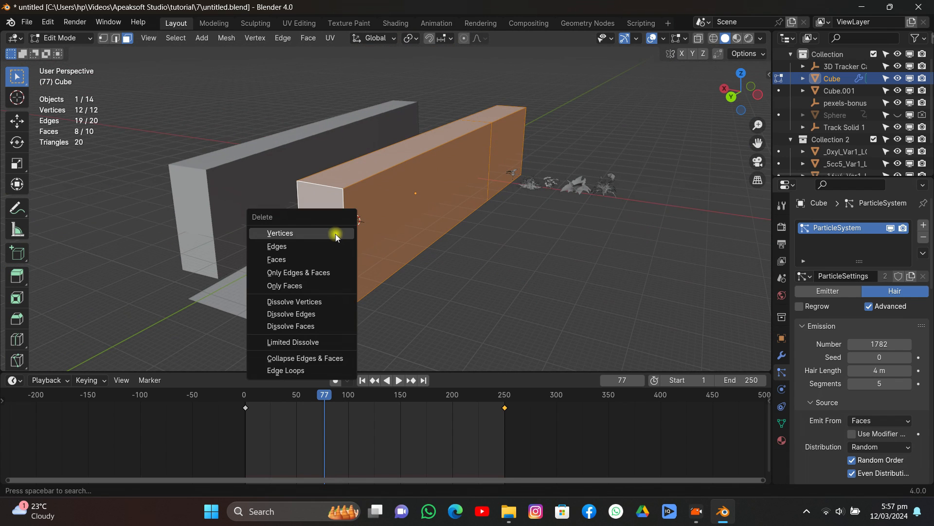
{"action": "left_click", "coordinate": [324, 260]}
{"action": "middle_click_drag", "start_coordinate": [462, 194], "coordinate": [593, 184]}
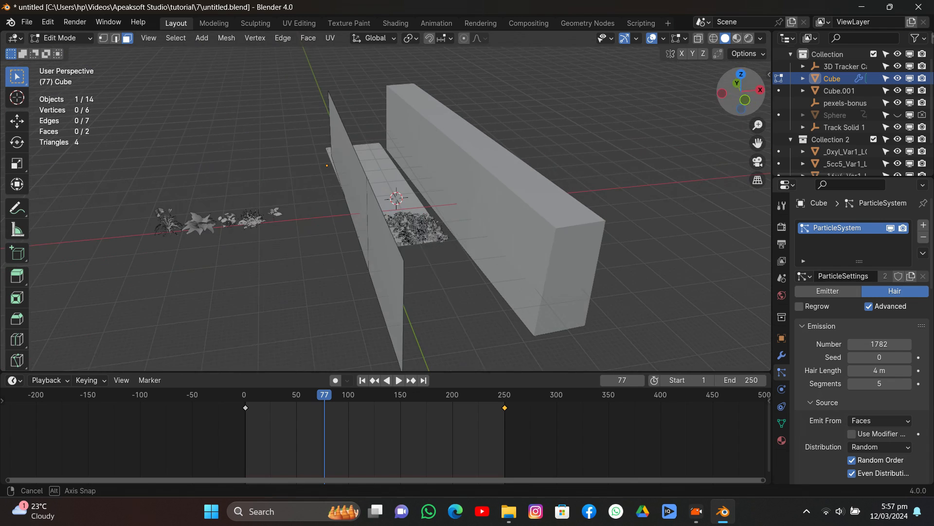
{"action": "key", "text": "Tab"}
- Delete the right wall's (Cube.001) outer, top, bottom and end faces in Edit Mode, keeping only its two street-facing faces
{"action": "left_click", "coordinate": [546, 218]}
{"action": "key", "text": "Tab"}
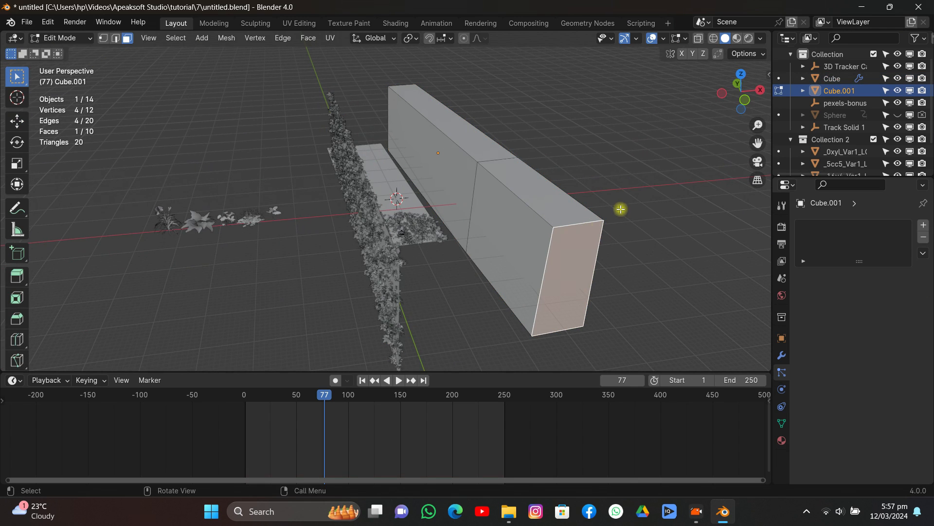
{"action": "left_click_drag", "start_coordinate": [723, 103], "coordinate": [643, 128]}
{"action": "left_click", "coordinate": [732, 106]}
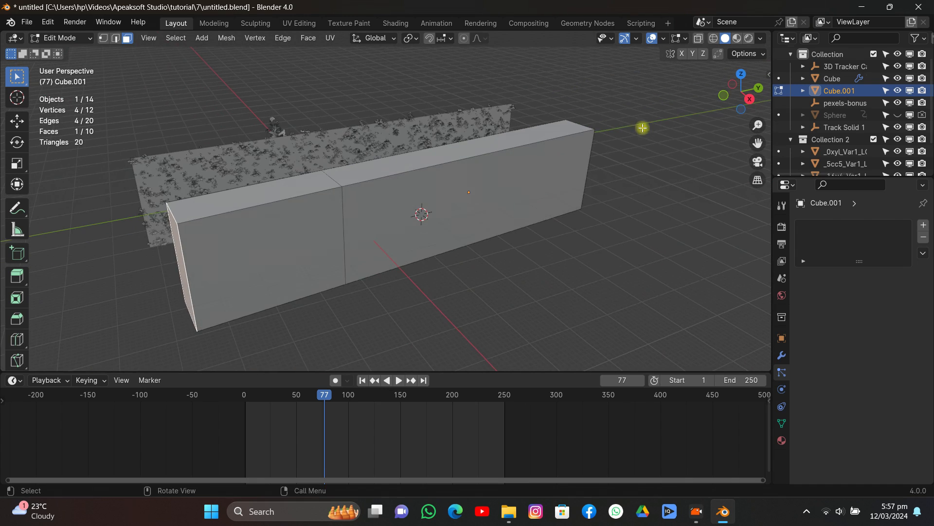
{"action": "left_click", "coordinate": [517, 180], "text": "ctrl"}
{"action": "left_click", "coordinate": [503, 140], "text": "ctrl"}
{"action": "left_click", "coordinate": [274, 184], "text": "ctrl"}
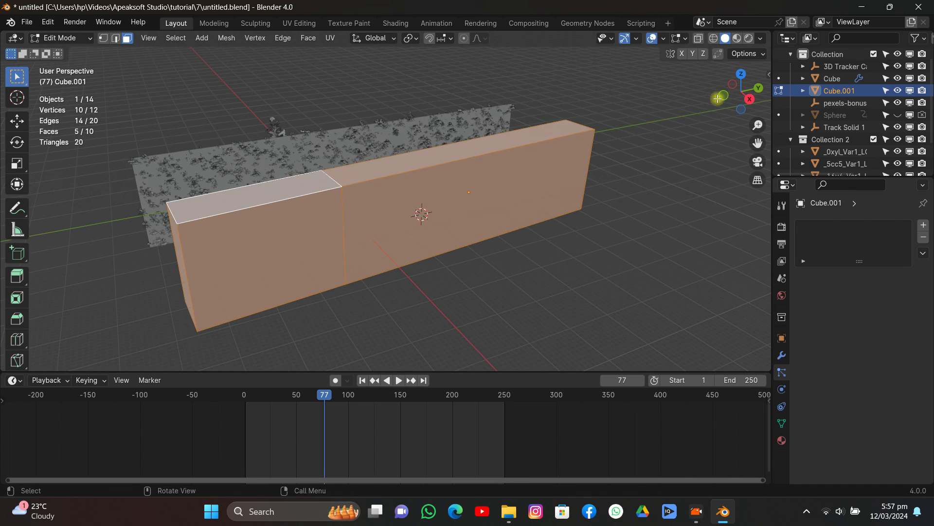
{"action": "left_click_drag", "start_coordinate": [725, 98], "coordinate": [733, 39]}
{"action": "left_click", "coordinate": [284, 125], "text": "shift"}
{"action": "left_click", "coordinate": [401, 158], "text": "shift"}
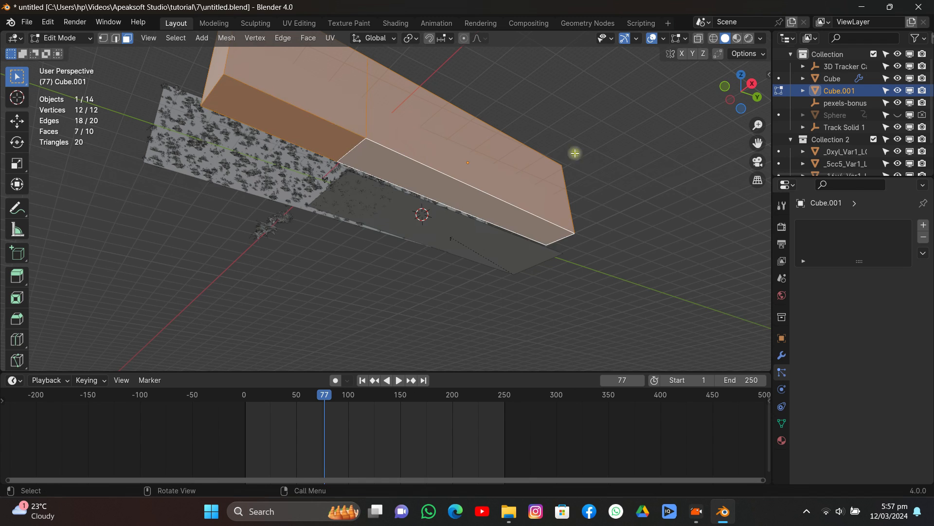
{"action": "left_click_drag", "start_coordinate": [735, 98], "coordinate": [659, 118]}
{"action": "left_click", "coordinate": [301, 179], "text": "shift"}
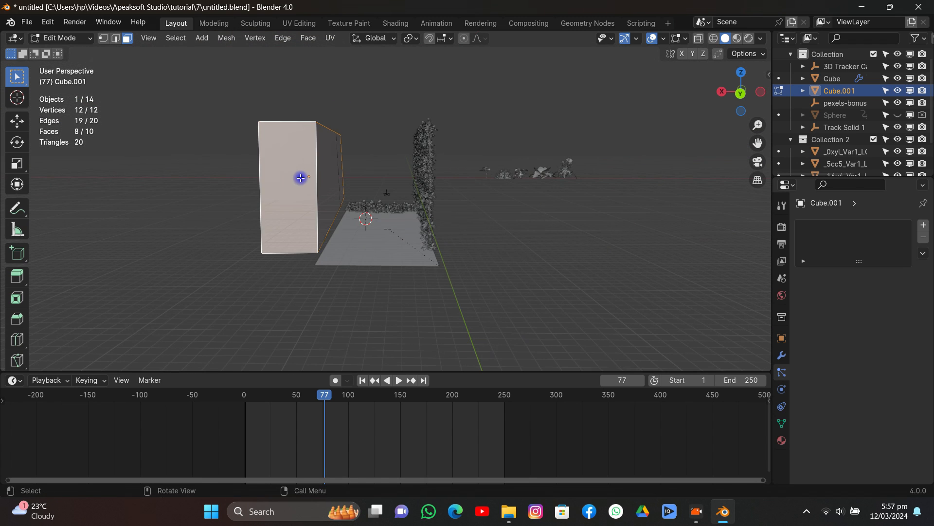
{"action": "key", "text": "x"}
{"action": "left_click", "coordinate": [300, 177]}
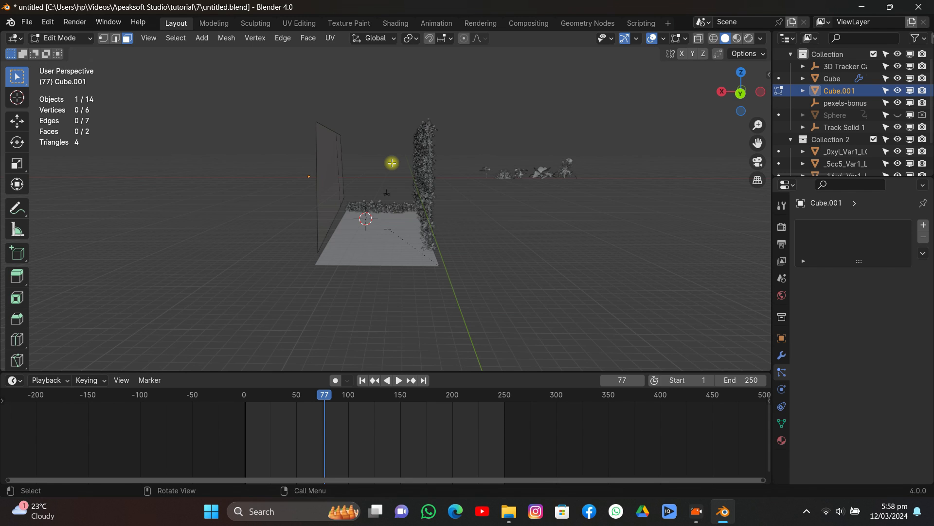
{"action": "middle_click_drag", "start_coordinate": [374, 232], "coordinate": [381, 267]}
{"action": "key", "text": "Tab"}
- Select the left wall (Cube) and view its plants through the camera with the viewport overlays hidden
{"action": "scroll", "coordinate": [380, 267], "scroll_direction": "up", "scroll_amount": 5}
{"action": "middle_click_drag", "start_coordinate": [373, 215], "coordinate": [194, 179]}
{"action": "left_click", "coordinate": [190, 180]}
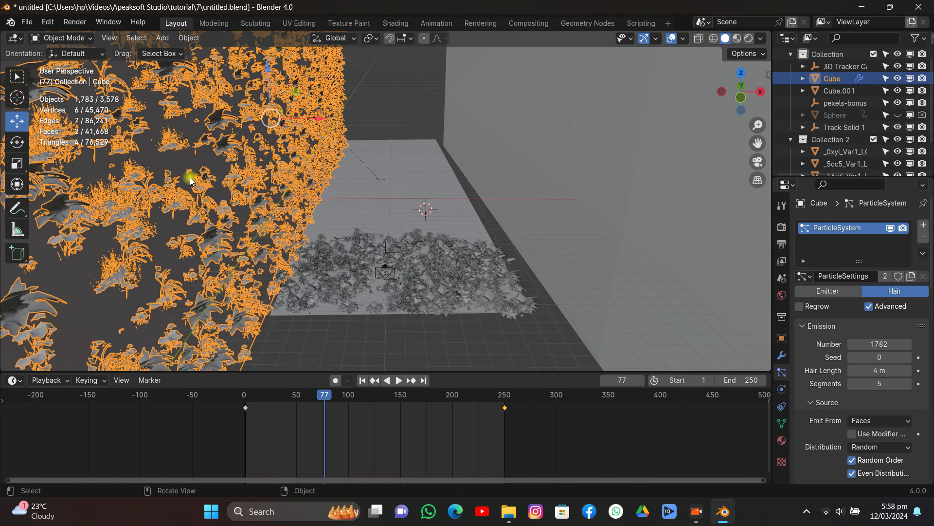
{"action": "middle_click_drag", "start_coordinate": [250, 162], "coordinate": [339, 183]}
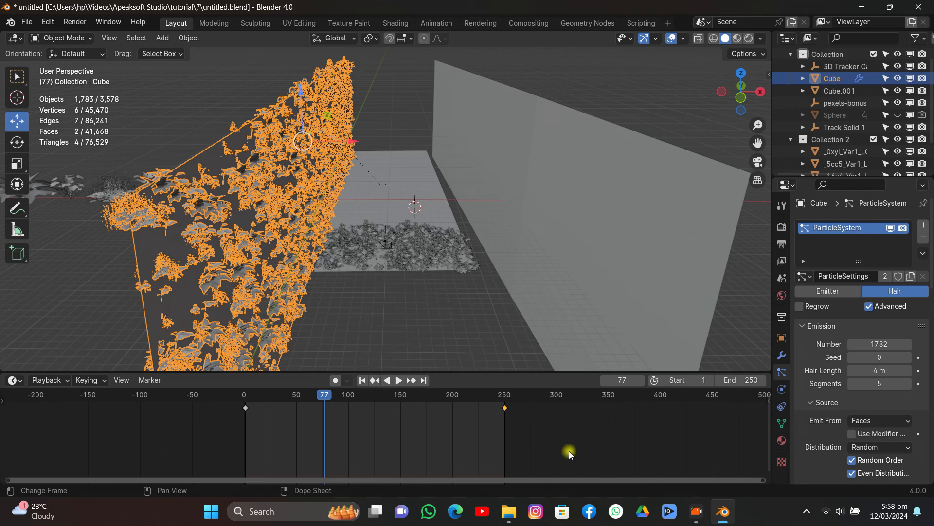
{"action": "middle_click_drag", "start_coordinate": [437, 214], "coordinate": [451, 180]}
{"action": "left_click", "coordinate": [758, 161]}
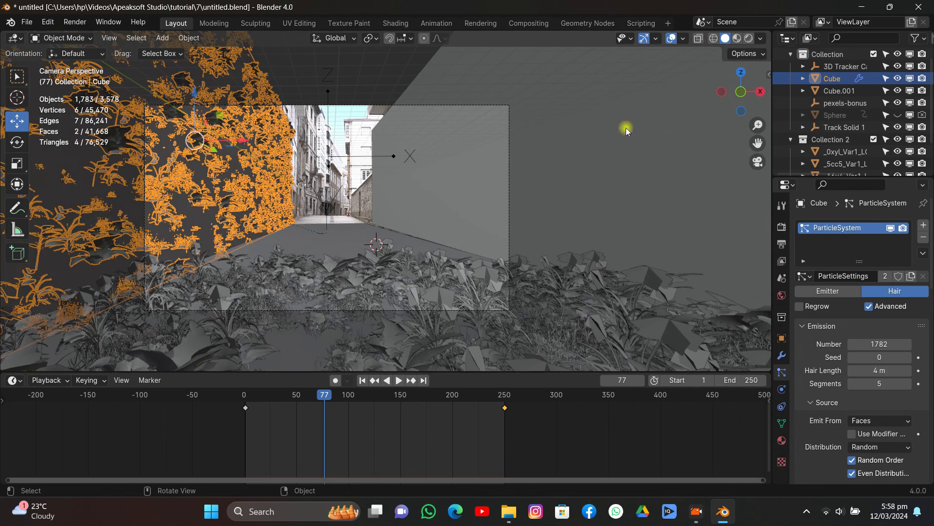
{"action": "left_click", "coordinate": [671, 39]}
{"action": "scroll", "coordinate": [322, 167], "scroll_direction": "up", "scroll_amount": 4}
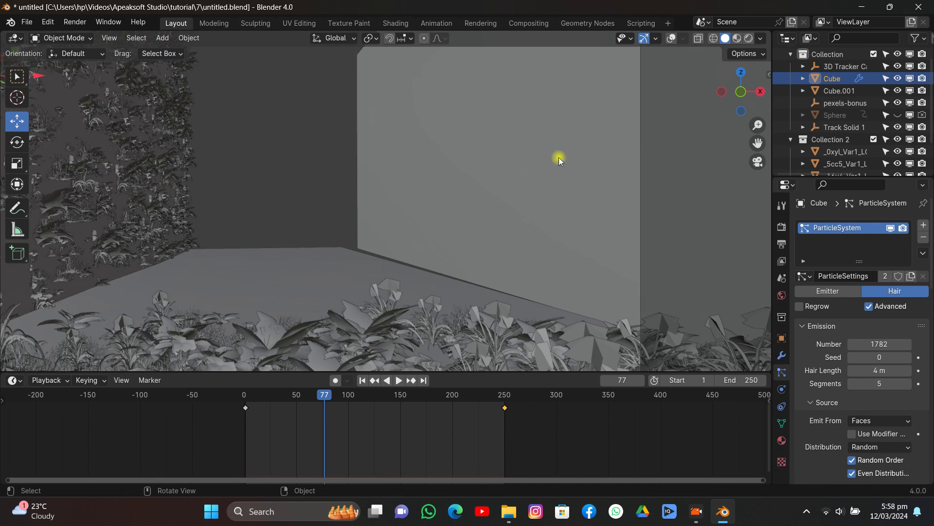
{"action": "left_click_drag", "start_coordinate": [745, 141], "coordinate": [729, 139]}
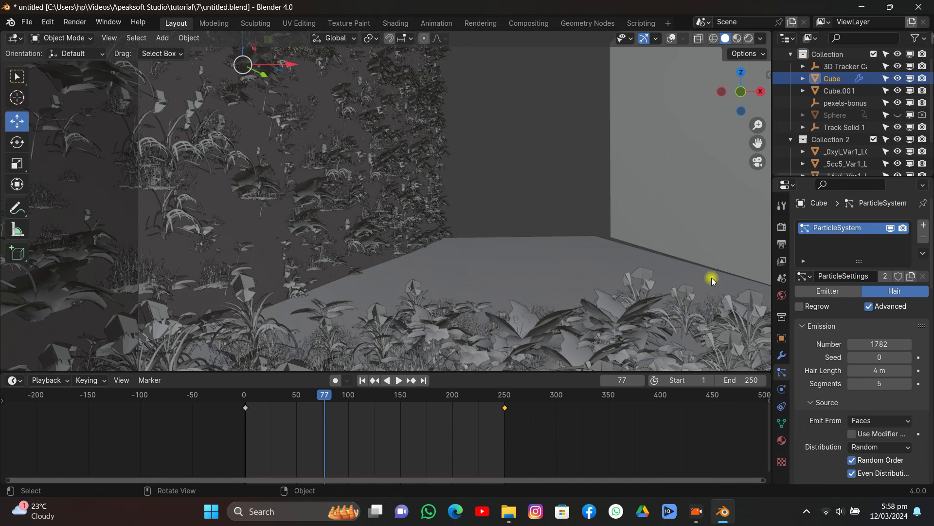
{"action": "scroll", "coordinate": [869, 345], "scroll_direction": "down", "scroll_amount": 6}
{"action": "scroll", "coordinate": [869, 344], "scroll_direction": "down", "scroll_amount": 4}
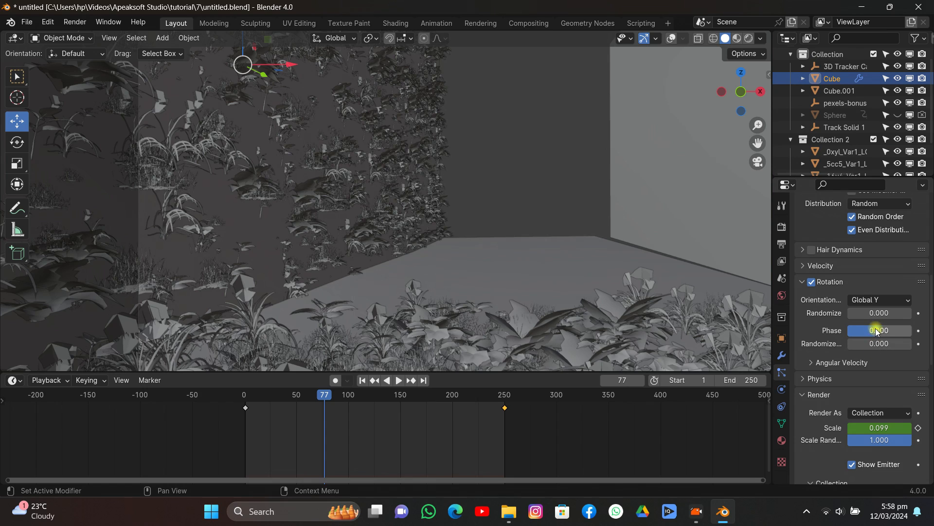
- Give the left wall its own copy of the particle settings, set the rotation Phase to 0.507, and preview the animation
{"action": "left_click_drag", "start_coordinate": [874, 313], "coordinate": [864, 313]}
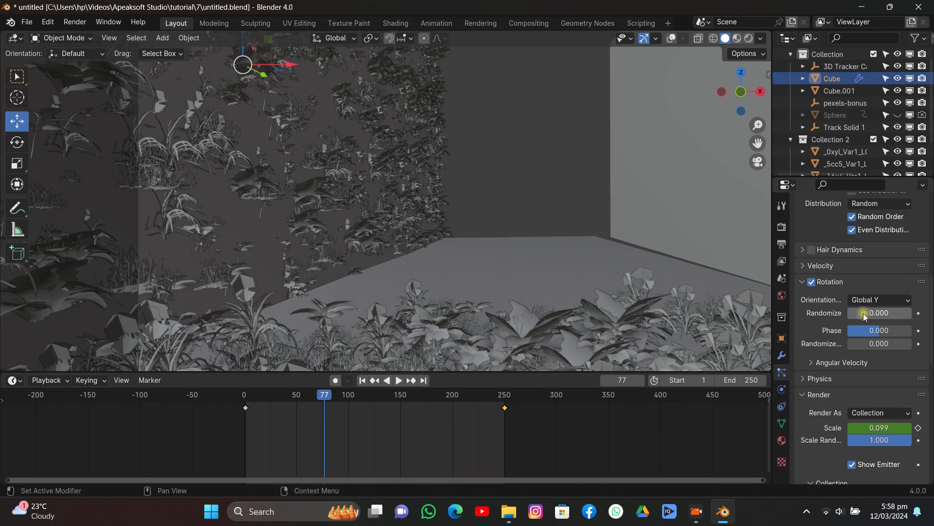
{"action": "scroll", "coordinate": [871, 306], "scroll_direction": "up", "scroll_amount": 10}
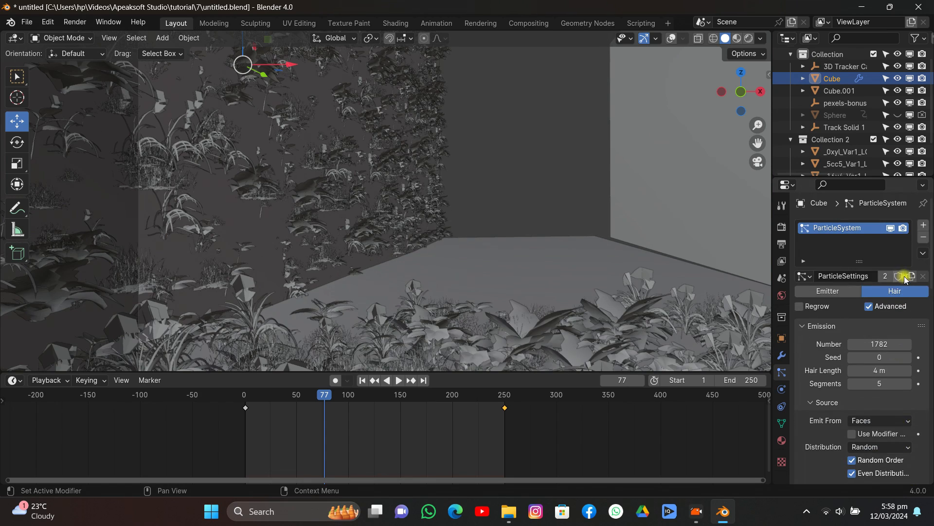
{"action": "left_click", "coordinate": [905, 276]}
{"action": "scroll", "coordinate": [853, 319], "scroll_direction": "down", "scroll_amount": 7}
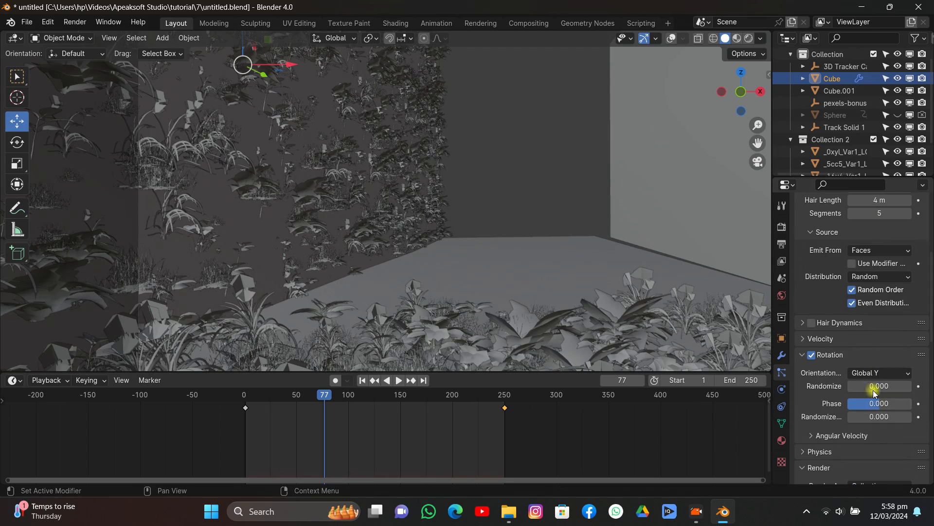
{"action": "left_click_drag", "start_coordinate": [868, 403], "coordinate": [898, 407]}
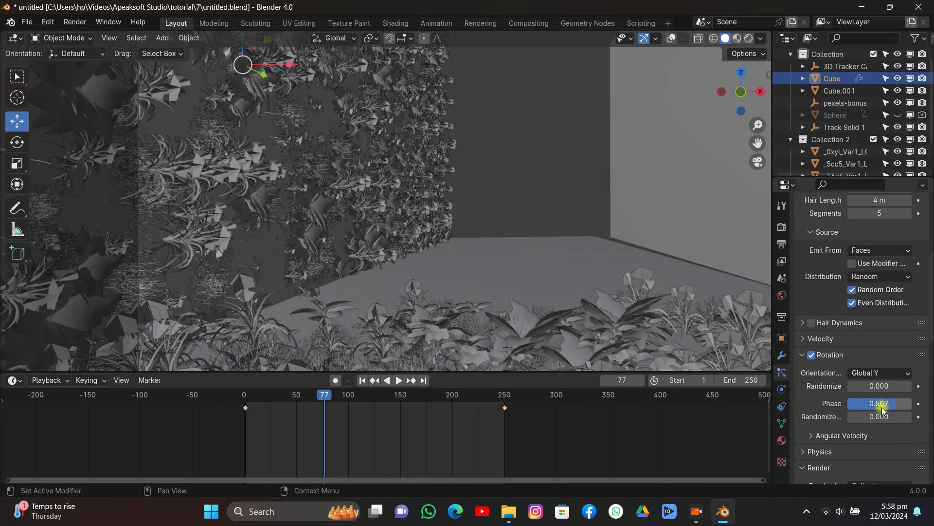
{"action": "scroll", "coordinate": [884, 410], "scroll_direction": "down", "scroll_amount": 6}
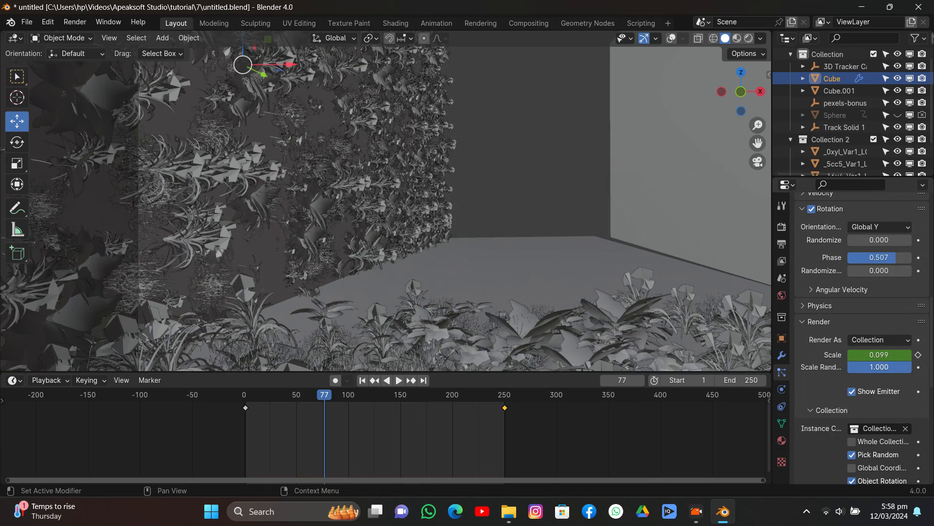
{"action": "key", "text": "space"}
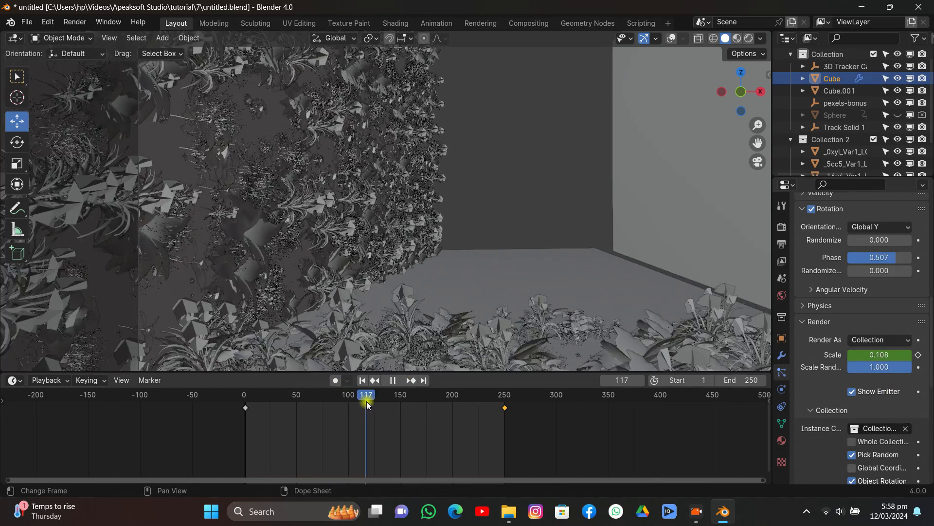
{"action": "key", "text": "Escape"}
- Add a Dynamic Paint canvas to the left wall with surface type Weight, and create its output vertex group
{"action": "scroll", "coordinate": [493, 203], "scroll_direction": "down", "scroll_amount": 10}
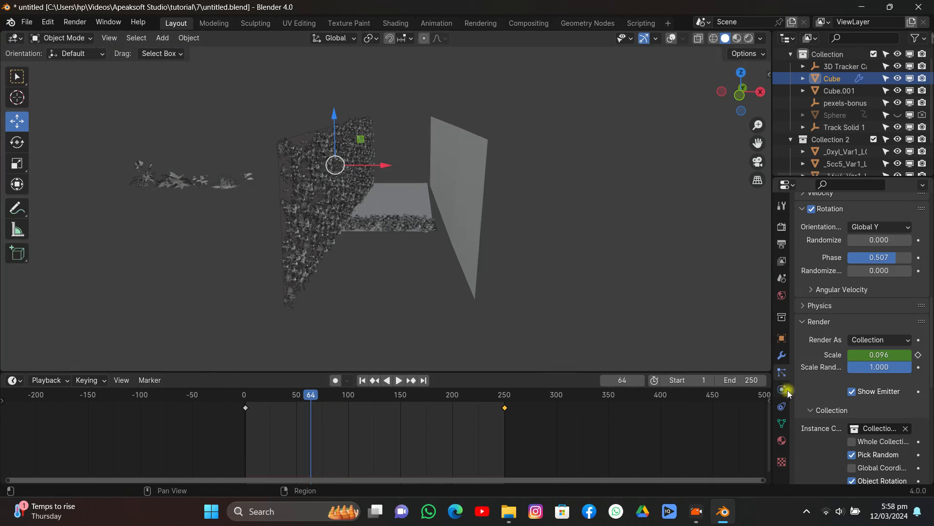
{"action": "left_click", "coordinate": [785, 389]}
{"action": "left_click", "coordinate": [842, 265]}
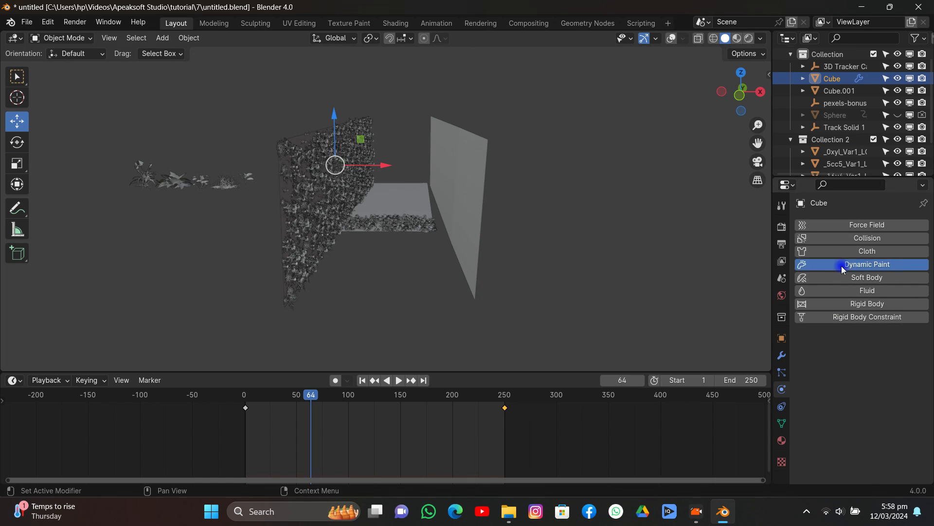
{"action": "left_click", "coordinate": [861, 389]}
{"action": "scroll", "coordinate": [860, 384], "scroll_direction": "down", "scroll_amount": 5}
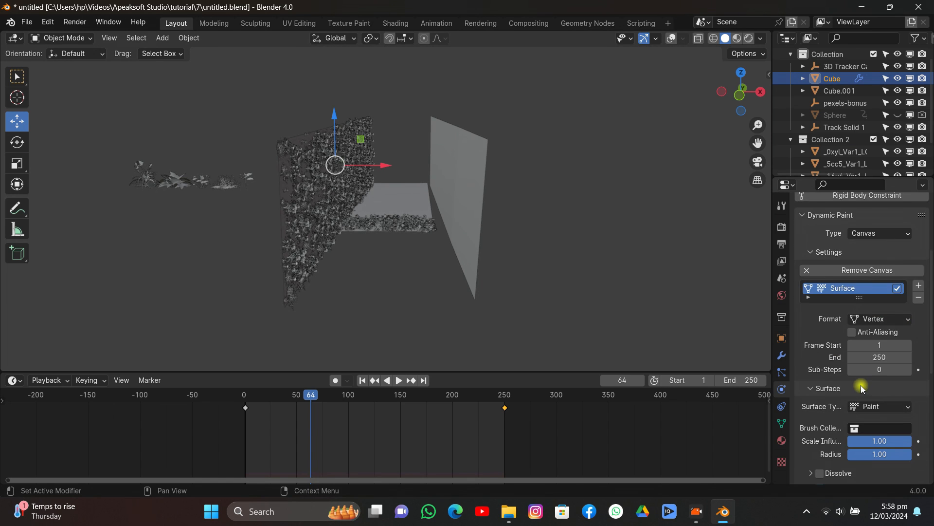
{"action": "scroll", "coordinate": [864, 375], "scroll_direction": "down", "scroll_amount": 5}
{"action": "left_click", "coordinate": [870, 291]}
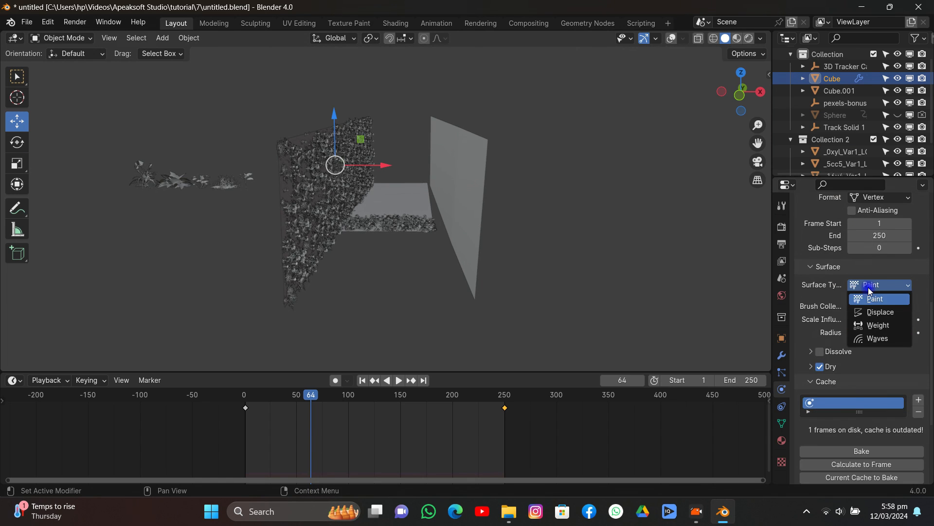
{"action": "left_click", "coordinate": [868, 327]}
{"action": "scroll", "coordinate": [851, 319], "scroll_direction": "down", "scroll_amount": 3}
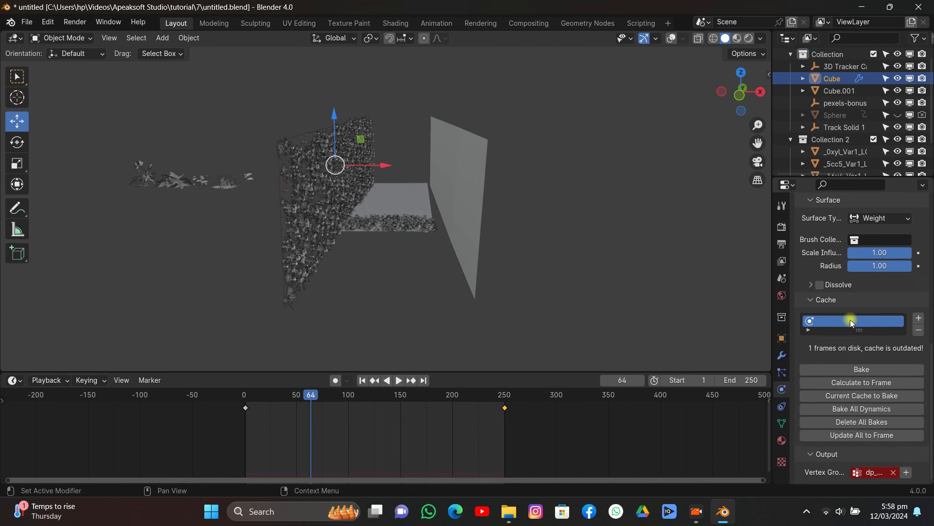
{"action": "left_click", "coordinate": [908, 472]}
- Move the left wall's Dynamic Paint modifier above its particle system in the stack, and bake the Dynamic Paint cache
{"action": "left_click", "coordinate": [781, 355]}
{"action": "left_click_drag", "start_coordinate": [922, 325], "coordinate": [917, 257]}
{"action": "left_click", "coordinate": [905, 274]}
{"action": "scroll", "coordinate": [884, 343], "scroll_direction": "down", "scroll_amount": 4}
{"action": "scroll", "coordinate": [884, 344], "scroll_direction": "down", "scroll_amount": 8}
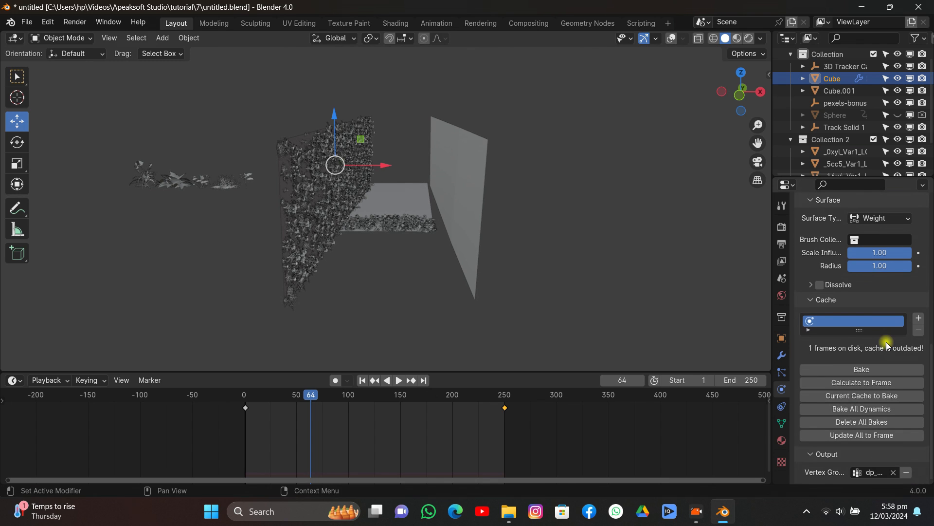
{"action": "left_click", "coordinate": [877, 369]}
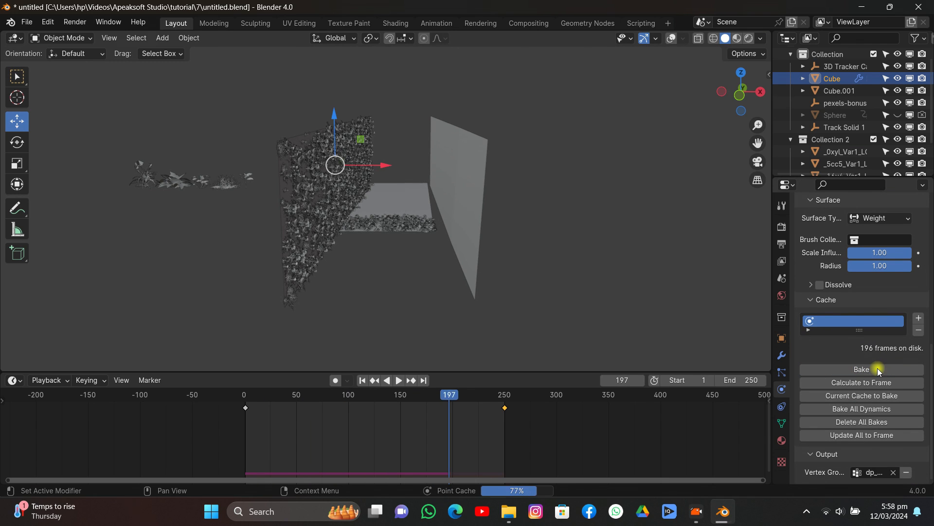
- Assign the Dynamic Paint weight vertex group to the Density and Length of the left wall's particle system
{"action": "left_click", "coordinate": [782, 371]}
{"action": "scroll", "coordinate": [849, 361], "scroll_direction": "down", "scroll_amount": 10}
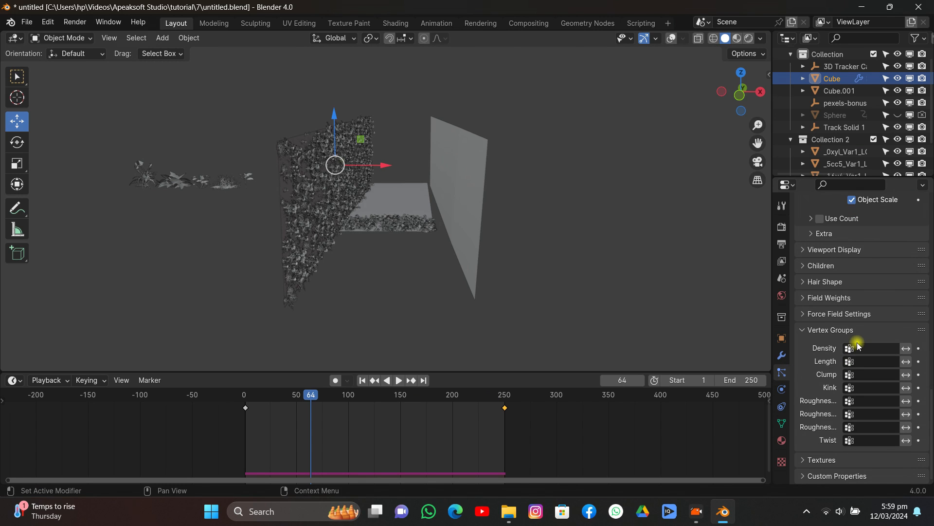
{"action": "left_click", "coordinate": [857, 348]}
{"action": "left_click", "coordinate": [848, 366]}
{"action": "left_click", "coordinate": [856, 361]}
{"action": "left_click", "coordinate": [813, 234]}
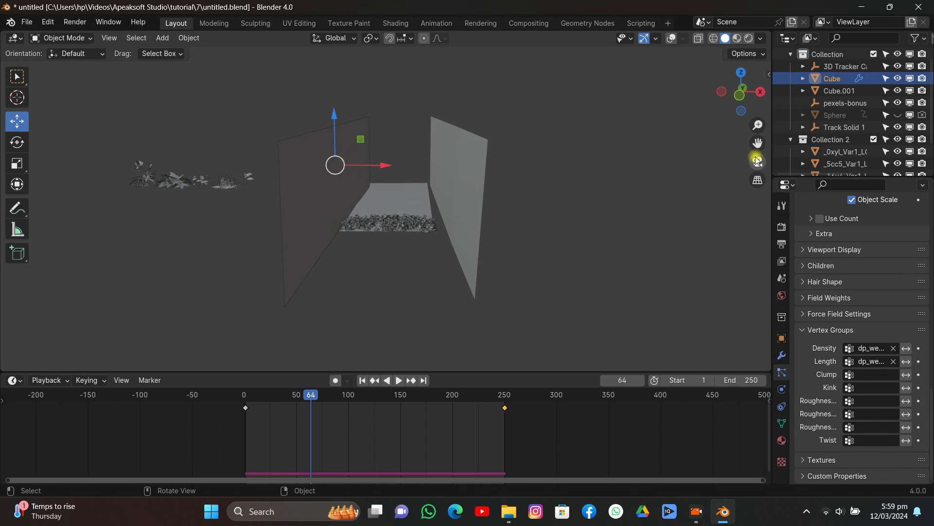
- Go to frame 87, select the left wall and turn the viewport overlays back on
{"action": "left_click_drag", "start_coordinate": [308, 390], "coordinate": [334, 431]}
{"action": "left_click", "coordinate": [314, 200]}
{"action": "left_click", "coordinate": [677, 37]}
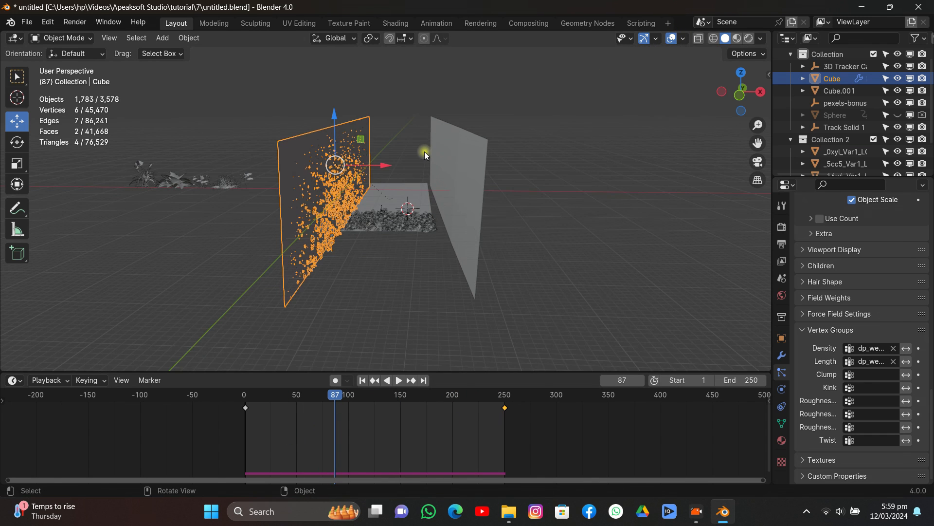
- Subdivide all faces of the left wall five times in Edit Mode, and return to Object Mode
{"action": "scroll", "coordinate": [379, 168], "scroll_direction": "up", "scroll_amount": 3}
{"action": "key", "text": "Tab"}
{"action": "key", "text": "a"}
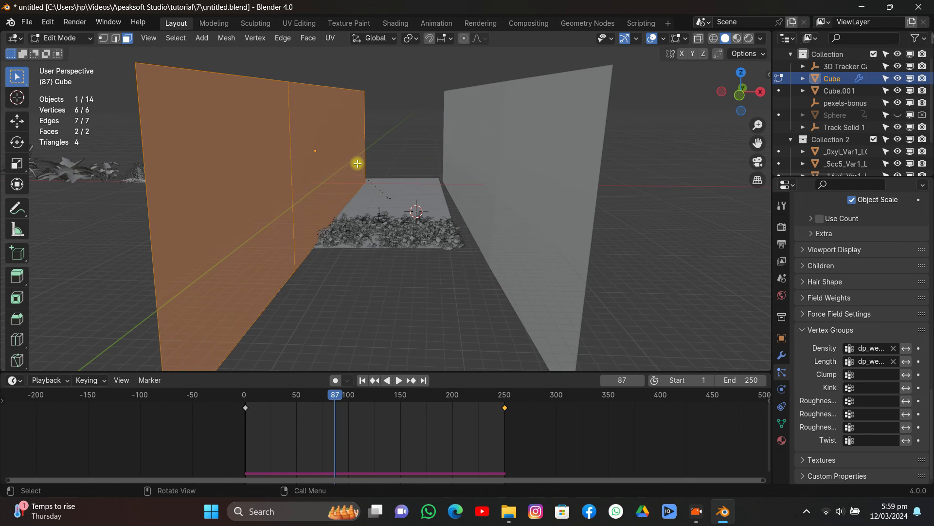
{"action": "right_click", "coordinate": [356, 163]}
{"action": "left_click", "coordinate": [330, 203]}
{"action": "right_click", "coordinate": [330, 202]}
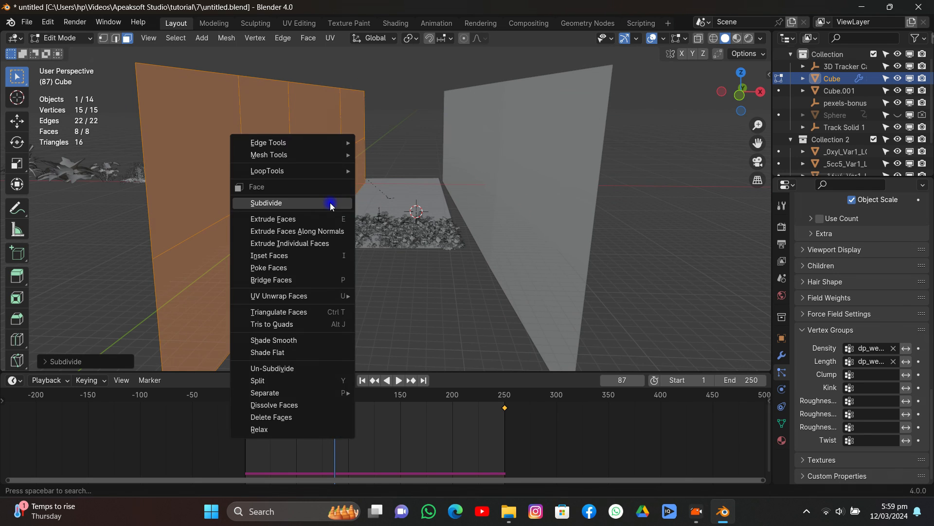
{"action": "left_click", "coordinate": [330, 202]}
{"action": "right_click", "coordinate": [330, 203]}
{"action": "left_click", "coordinate": [330, 203]}
{"action": "right_click", "coordinate": [330, 203]}
{"action": "left_click", "coordinate": [331, 203]}
{"action": "right_click", "coordinate": [330, 202]}
{"action": "left_click", "coordinate": [331, 202]}
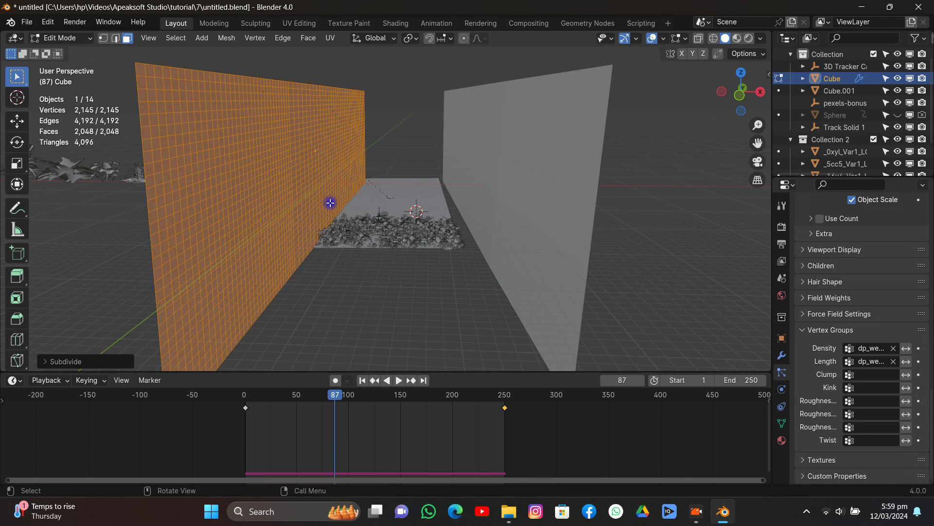
{"action": "key", "text": "Tab"}
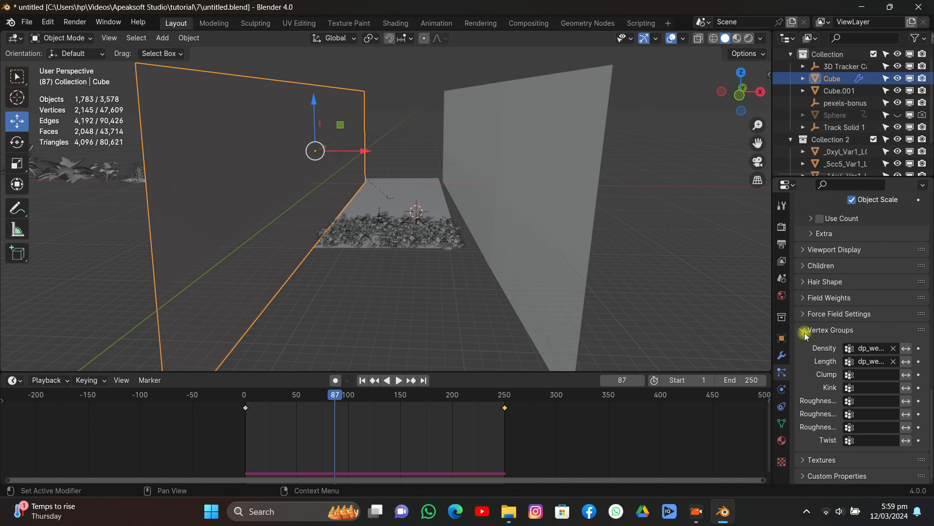
- Delete the left wall's existing Dynamic Paint bake and bake the cache again
{"action": "left_click", "coordinate": [782, 388]}
{"action": "left_click", "coordinate": [782, 406]}
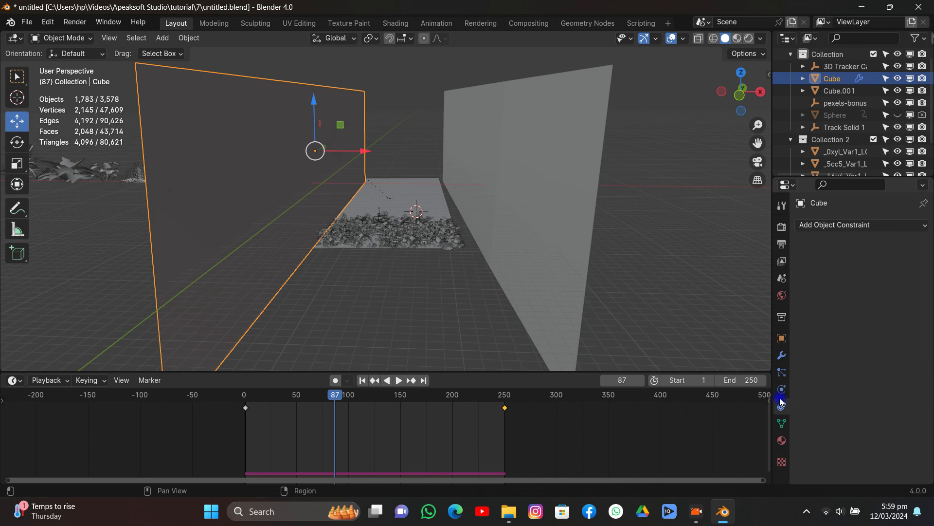
{"action": "left_click", "coordinate": [781, 389]}
{"action": "scroll", "coordinate": [873, 378], "scroll_direction": "down", "scroll_amount": 10}
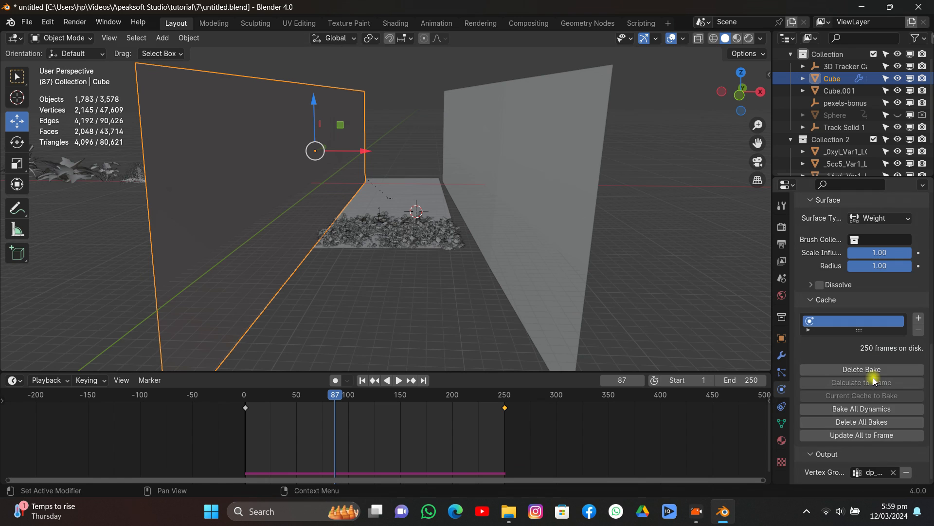
{"action": "left_click", "coordinate": [860, 370]}
{"action": "left_click", "coordinate": [861, 369]}
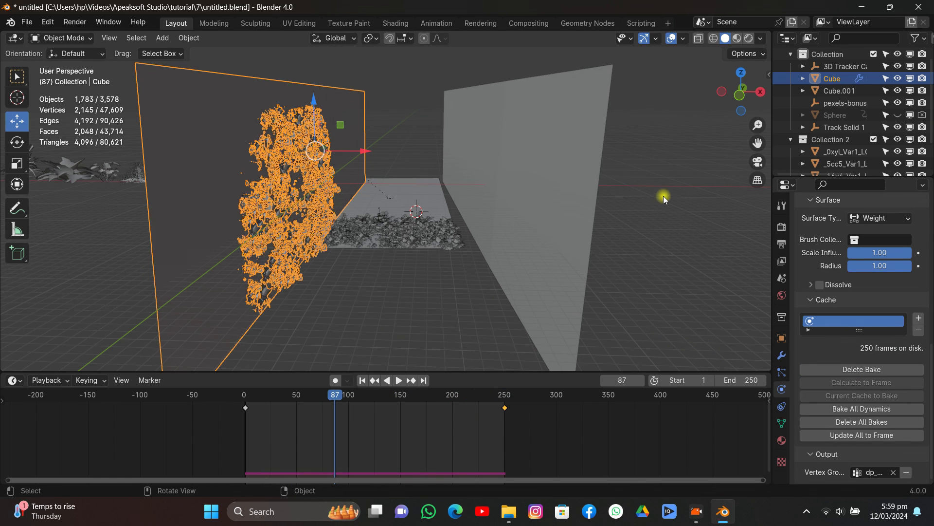
- Go to frame 236 in the camera view with overlays hidden, and check the plants on the left wall
{"action": "key", "text": "KP_0"}
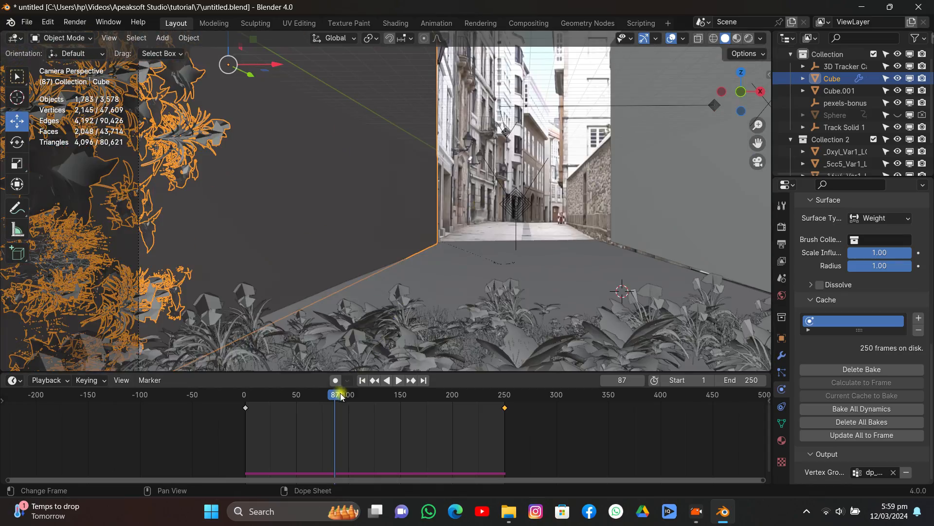
{"action": "left_click_drag", "start_coordinate": [334, 395], "coordinate": [490, 403]}
{"action": "left_click", "coordinate": [666, 39]}
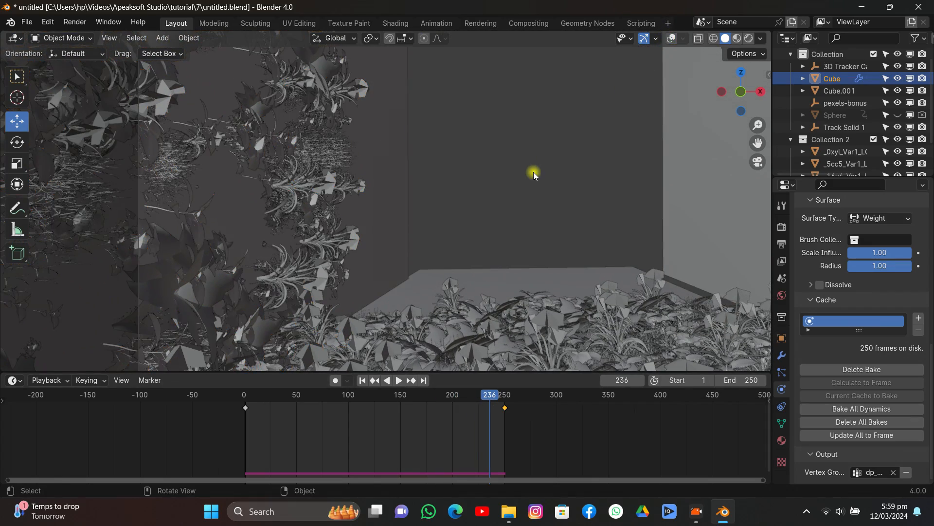
{"action": "scroll", "coordinate": [534, 171], "scroll_direction": "down", "scroll_amount": 3}
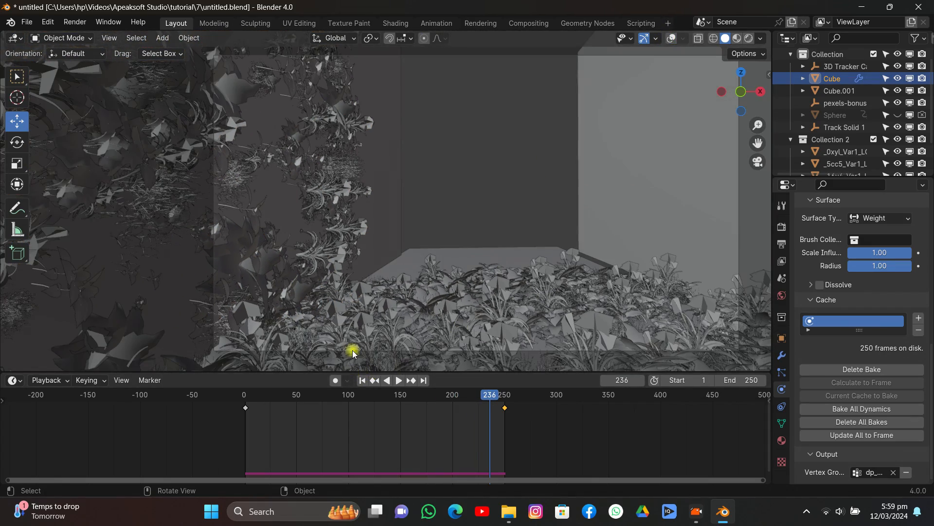
{"action": "scroll", "coordinate": [379, 263], "scroll_direction": "down", "scroll_amount": 3}
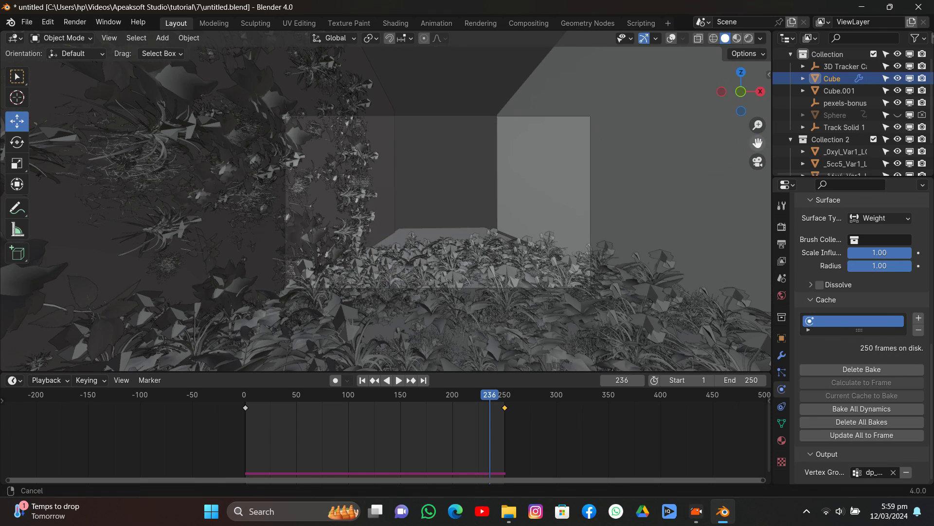
{"action": "scroll", "coordinate": [416, 215], "scroll_direction": "up", "scroll_amount": 5}
{"action": "left_click_drag", "start_coordinate": [757, 140], "coordinate": [716, 133]}
- Save the Blender file and render frame 236 as a still image
{"action": "key", "text": "ctrl+s"}
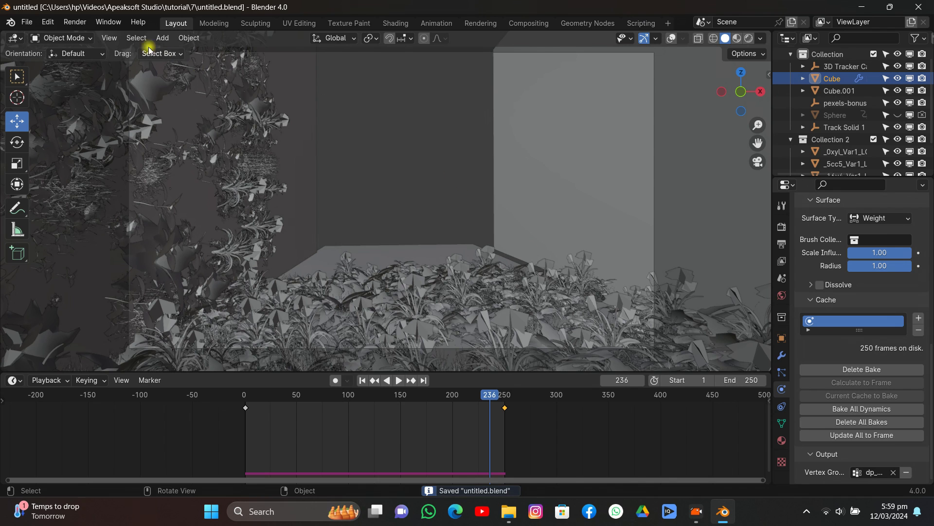
{"action": "left_click", "coordinate": [75, 22]}
{"action": "left_click", "coordinate": [93, 33]}
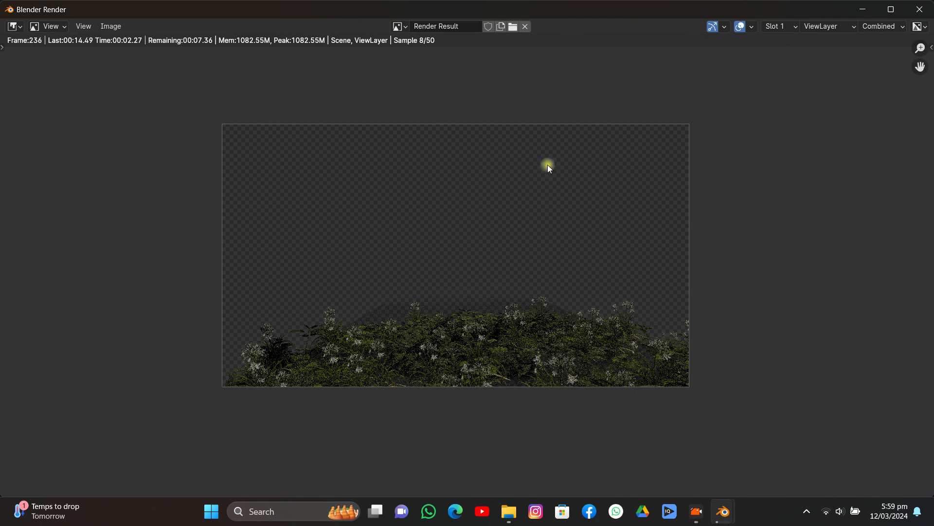
- Cancel the frame 236 render and, with viewport overlays shown, enable Camera ray visibility for the left wall
{"action": "key", "text": "Escape"}
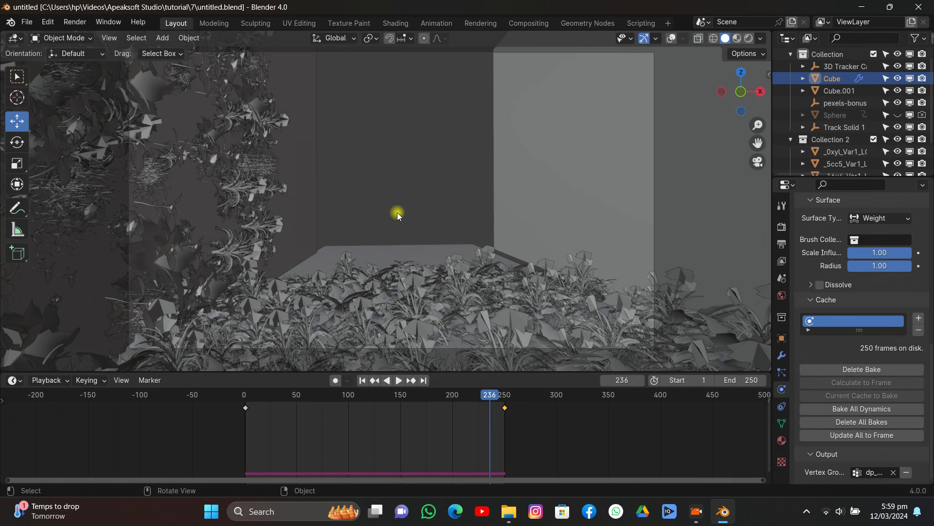
{"action": "left_click", "coordinate": [671, 38]}
{"action": "middle_click_drag", "start_coordinate": [511, 175], "coordinate": [591, 215]}
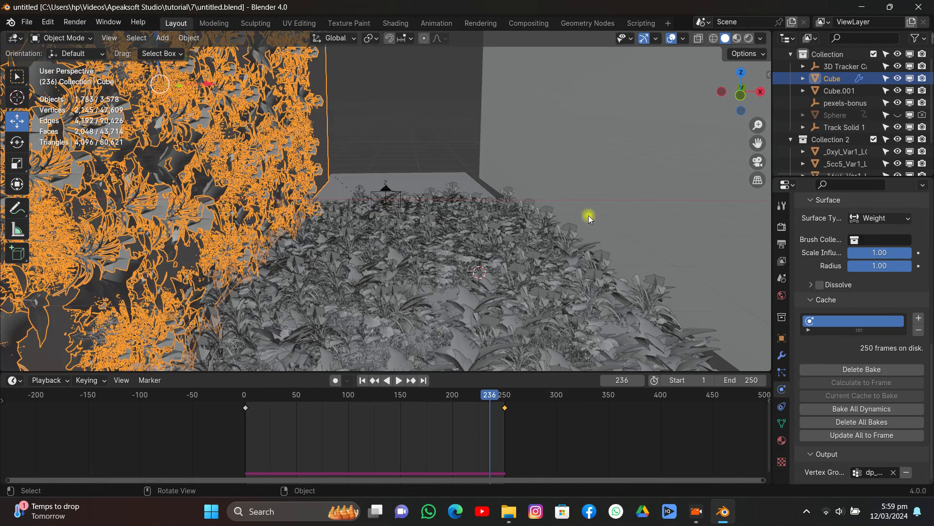
{"action": "left_click", "coordinate": [782, 338]}
{"action": "scroll", "coordinate": [846, 370], "scroll_direction": "down", "scroll_amount": 6}
{"action": "left_click", "coordinate": [857, 351]}
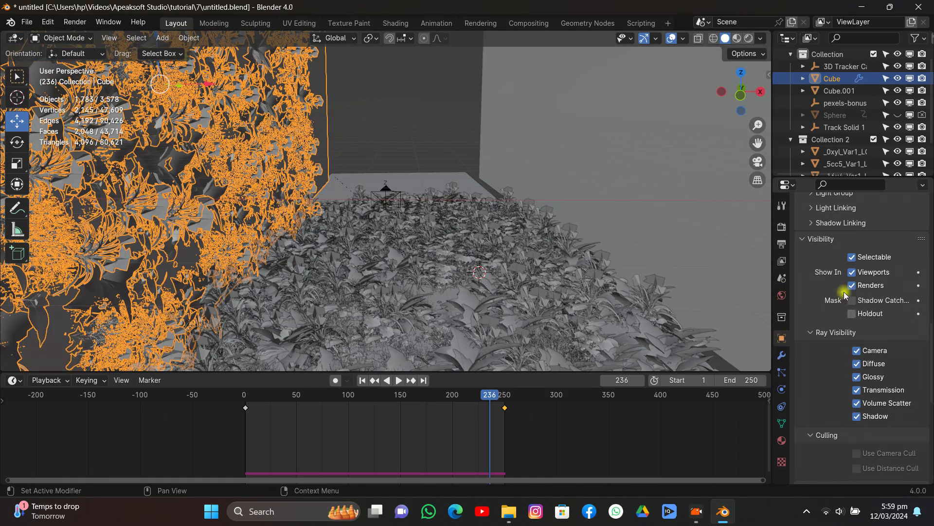
{"action": "scroll", "coordinate": [346, 189], "scroll_direction": "down", "scroll_amount": 6}
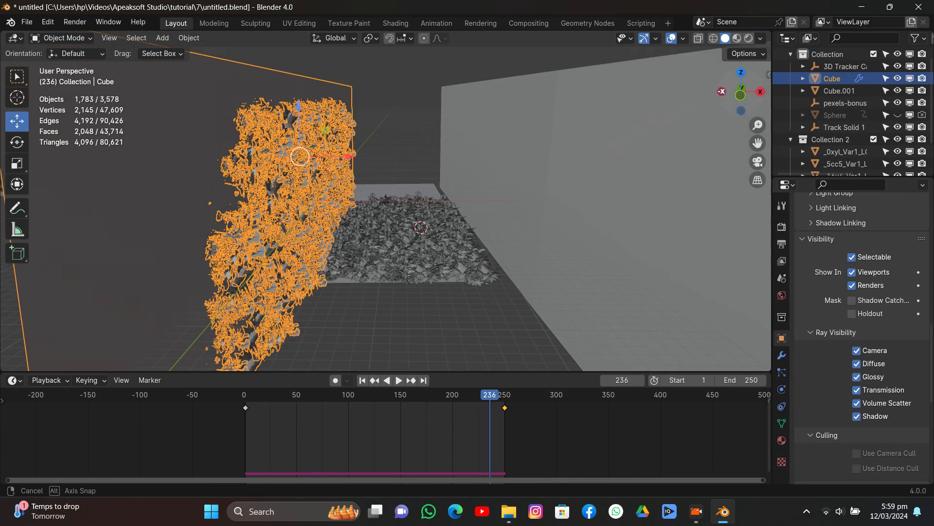
- Duplicate the left wall in place and remove the particle system from the copy
{"action": "middle_click_drag", "start_coordinate": [645, 107], "coordinate": [551, 165]}
{"action": "key", "text": "shift+d"}
{"action": "right_click", "coordinate": [444, 194]}
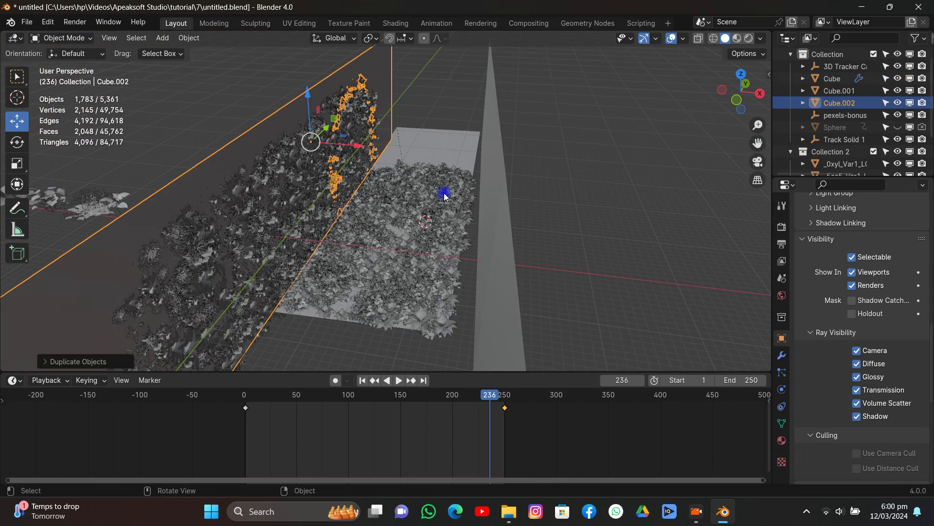
{"action": "left_click", "coordinate": [782, 372]}
{"action": "scroll", "coordinate": [887, 321], "scroll_direction": "up", "scroll_amount": 10}
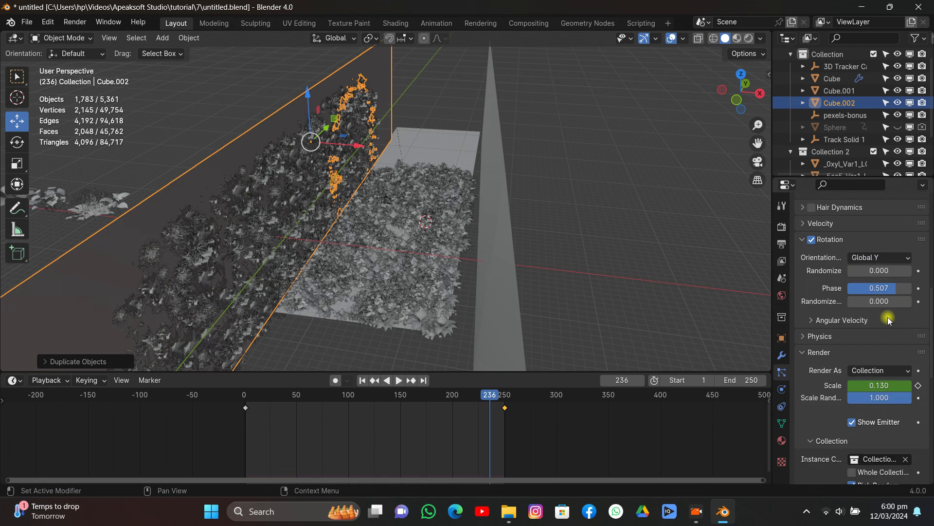
{"action": "scroll", "coordinate": [917, 231], "scroll_direction": "up", "scroll_amount": 5}
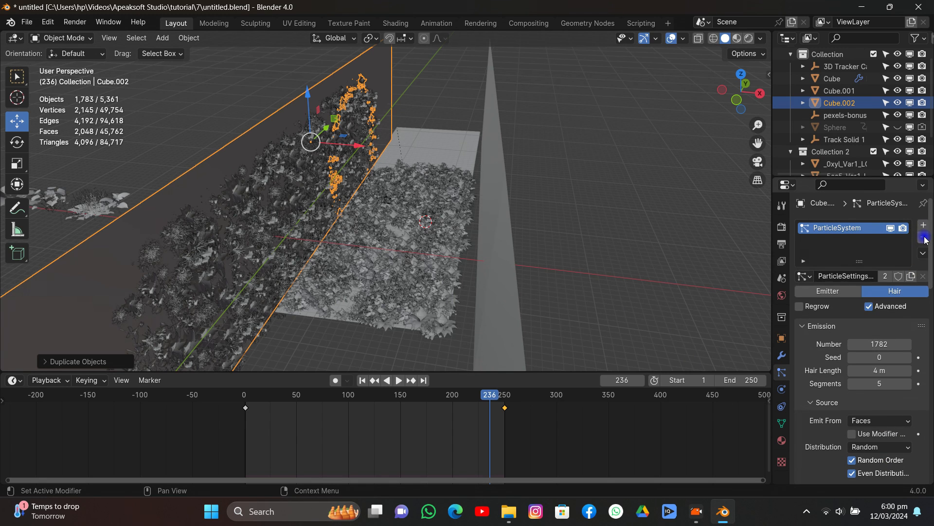
{"action": "left_click", "coordinate": [925, 238]}
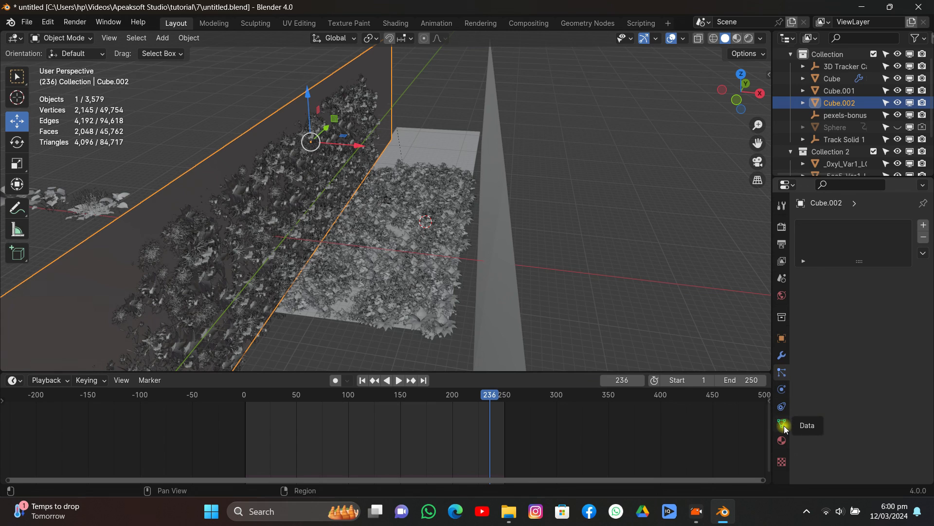
- Make the particle-free copy of the left wall a shadow catcher
{"action": "left_click", "coordinate": [782, 338]}
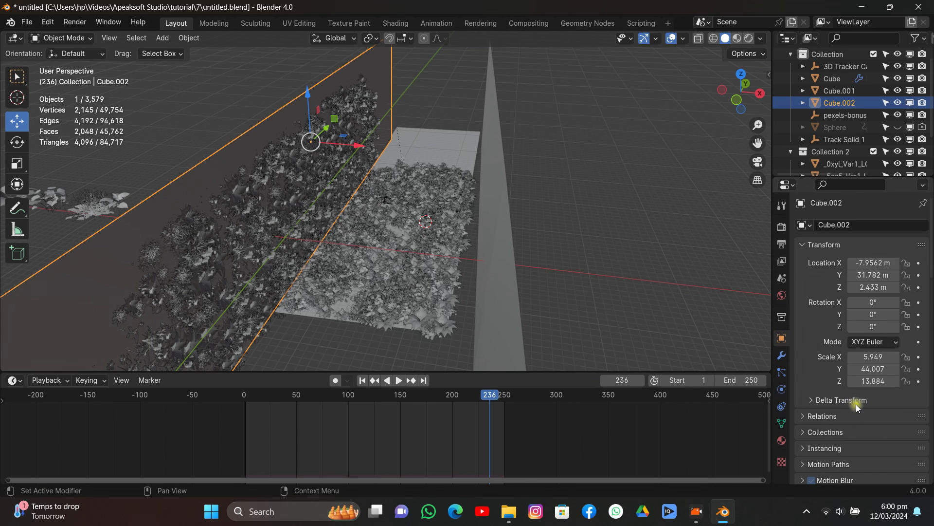
{"action": "scroll", "coordinate": [858, 407], "scroll_direction": "down", "scroll_amount": 10}
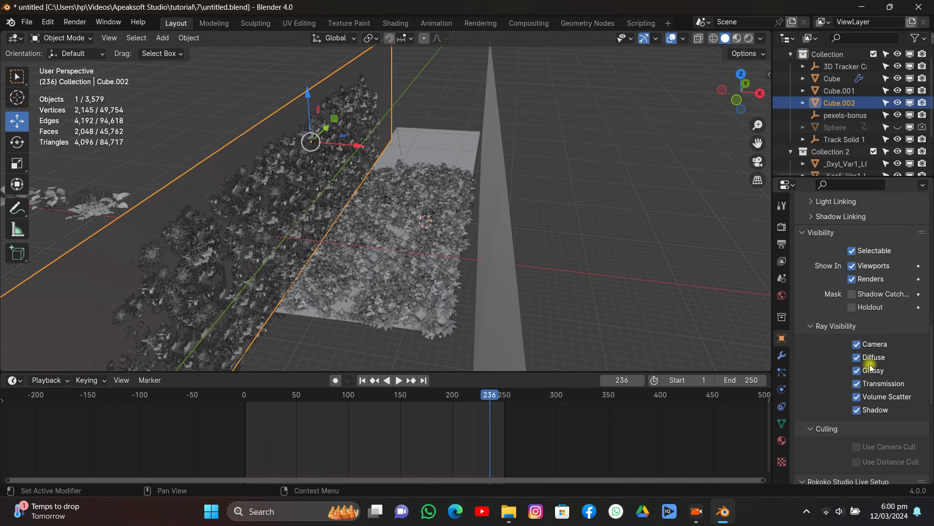
{"action": "left_click", "coordinate": [862, 294]}
- Select the original left wall and disable Show Emitter in its particle system's render settings
{"action": "left_click", "coordinate": [839, 91]}
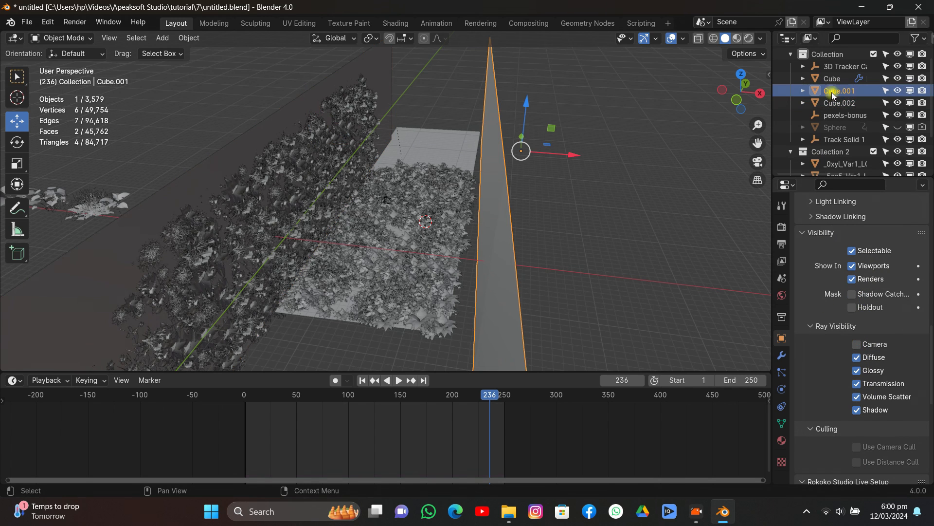
{"action": "left_click", "coordinate": [269, 185]}
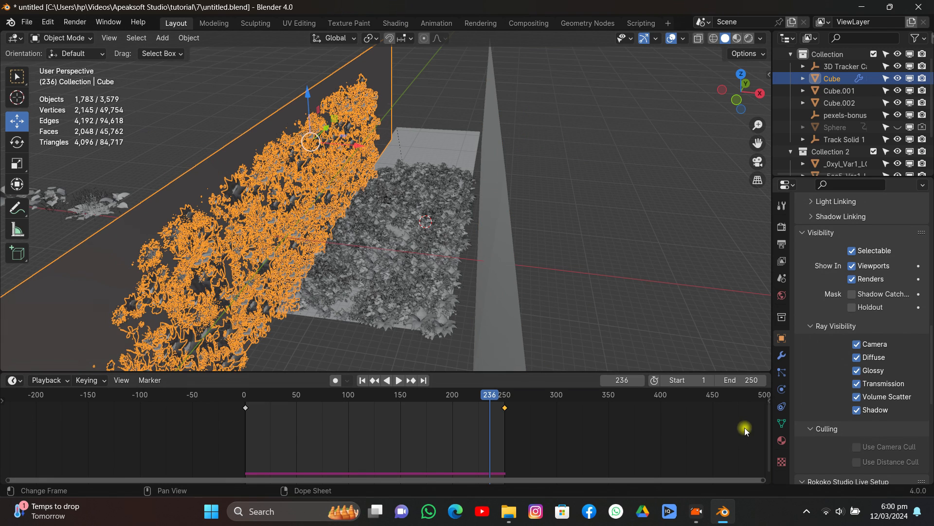
{"action": "left_click", "coordinate": [782, 372]}
{"action": "scroll", "coordinate": [876, 336], "scroll_direction": "up", "scroll_amount": 5}
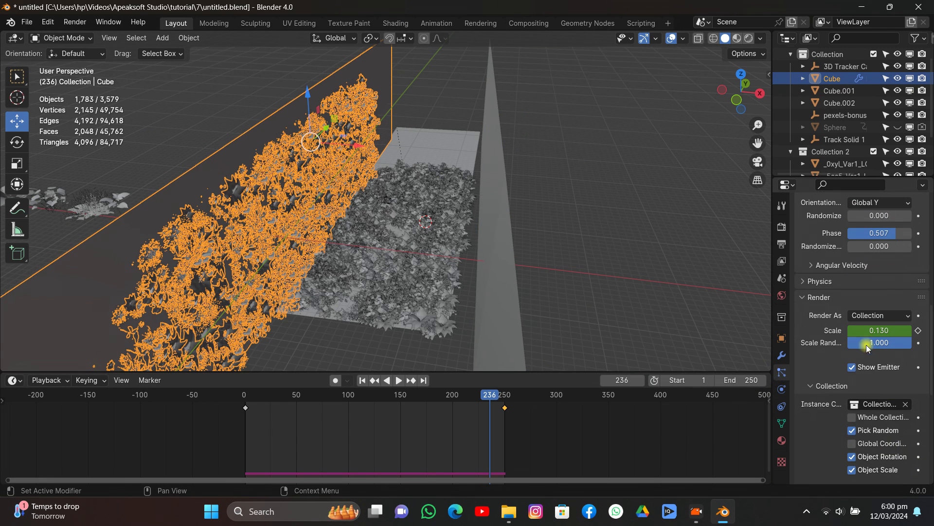
{"action": "left_click", "coordinate": [866, 370]}
- Play the animation from frame 1 through the camera and check when the plants appear on the left wall
{"action": "left_click", "coordinate": [758, 163]}
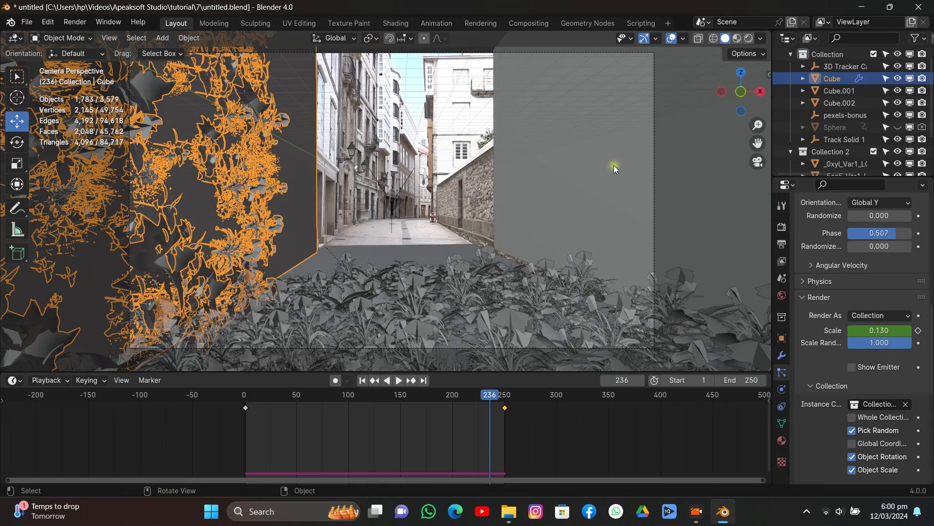
{"action": "left_click", "coordinate": [382, 333]}
{"action": "left_click", "coordinate": [363, 380]}
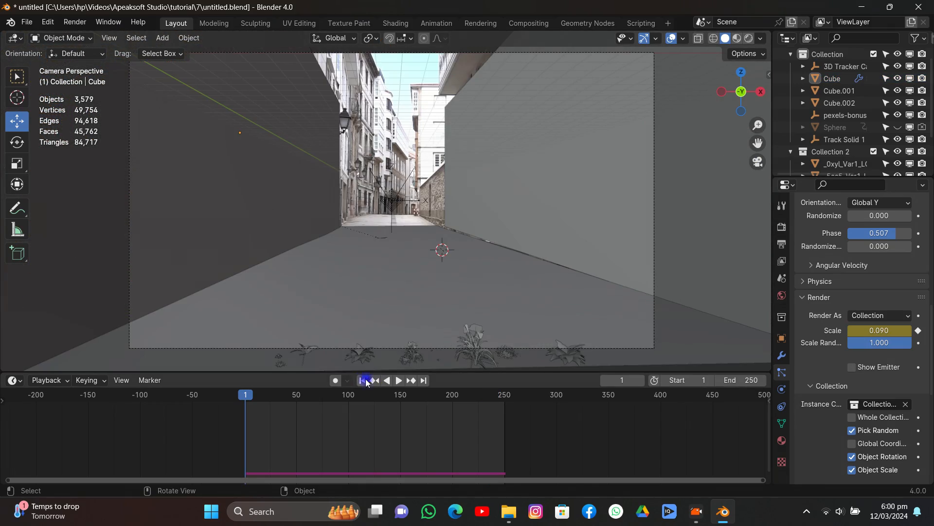
{"action": "key", "text": "space"}
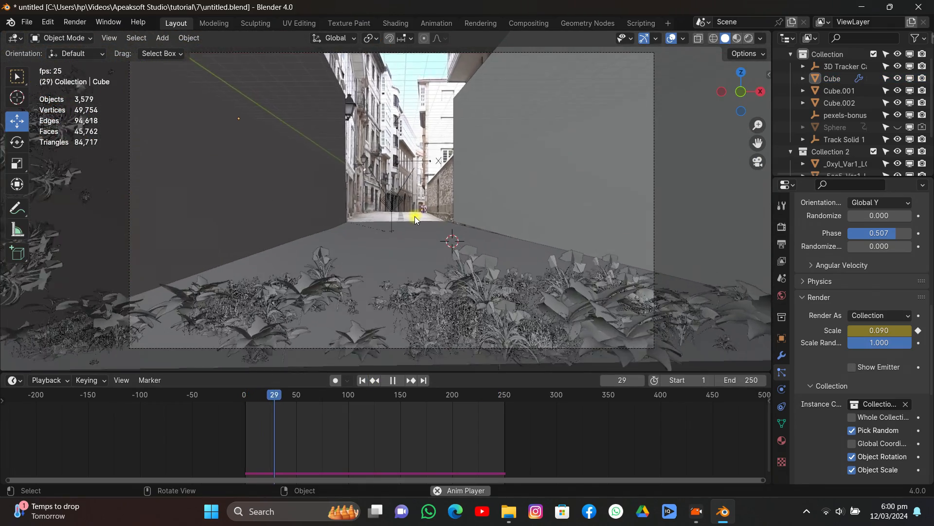
{"action": "key", "text": "space"}
{"action": "left_click", "coordinate": [216, 210]}
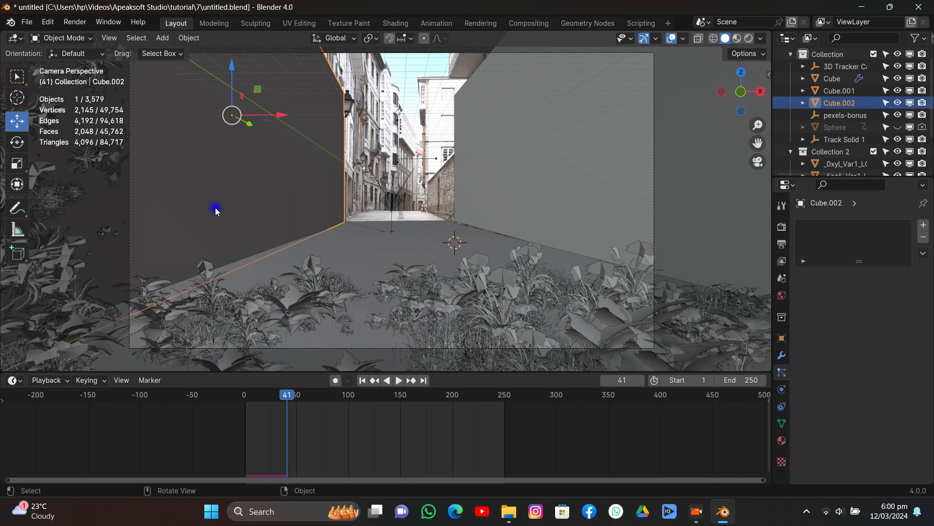
{"action": "left_click_drag", "start_coordinate": [248, 122], "coordinate": [258, 133]}
{"action": "right_click", "coordinate": [258, 130]}
{"action": "left_click", "coordinate": [844, 90]}
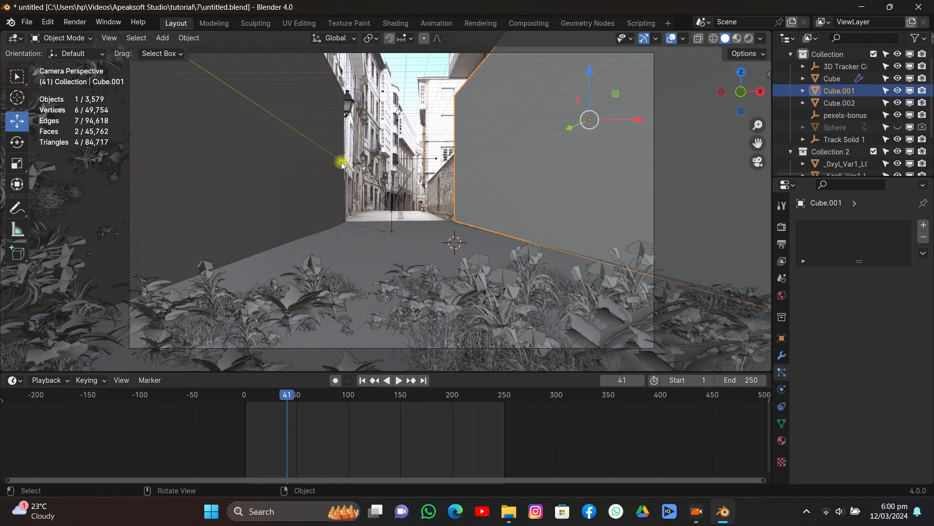
{"action": "left_click", "coordinate": [194, 193]}
- Move the original left wall with its plants about 3.8 m along the global Y axis, away from the camera
{"action": "left_click", "coordinate": [48, 261]}
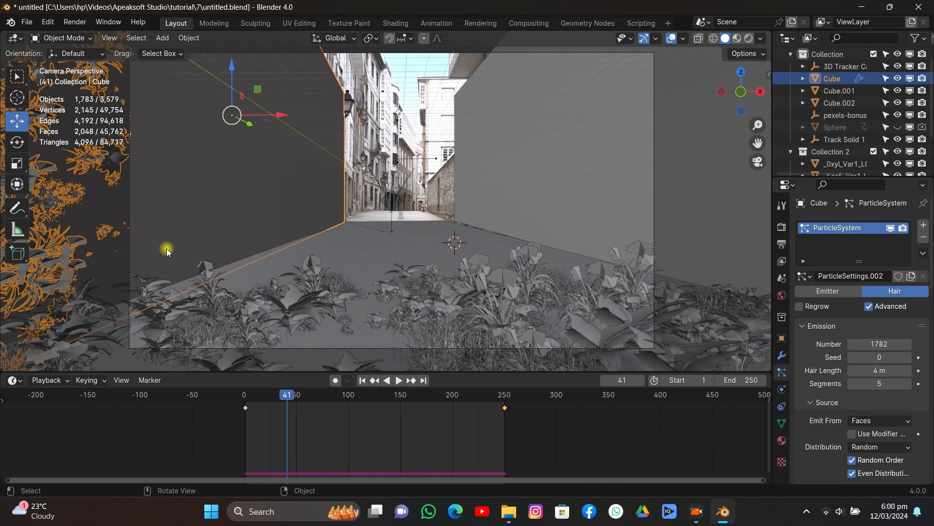
{"action": "key", "text": "g"}
{"action": "key", "text": "y"}
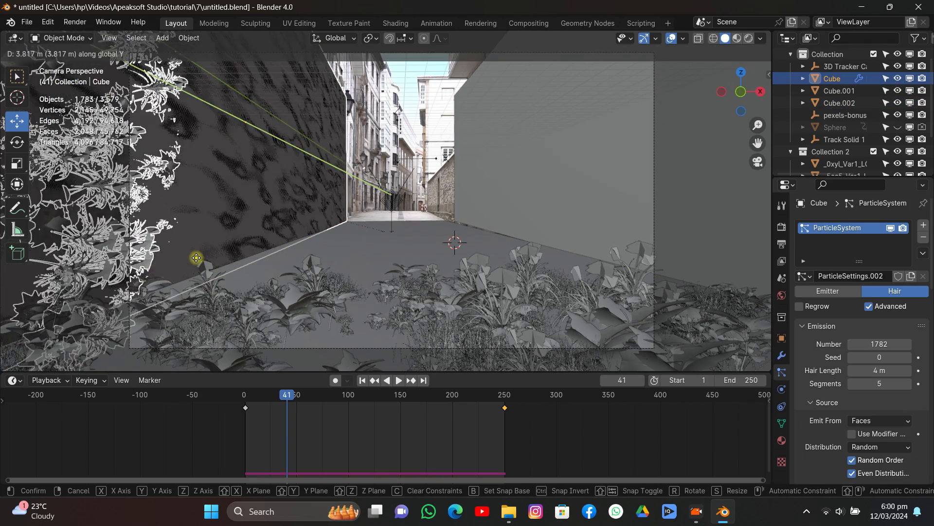
{"action": "left_click", "coordinate": [195, 290]}
- Play the animation from frame 1 to frame 197 to check the plant growth on the shifted left wall
{"action": "left_click", "coordinate": [363, 380]}
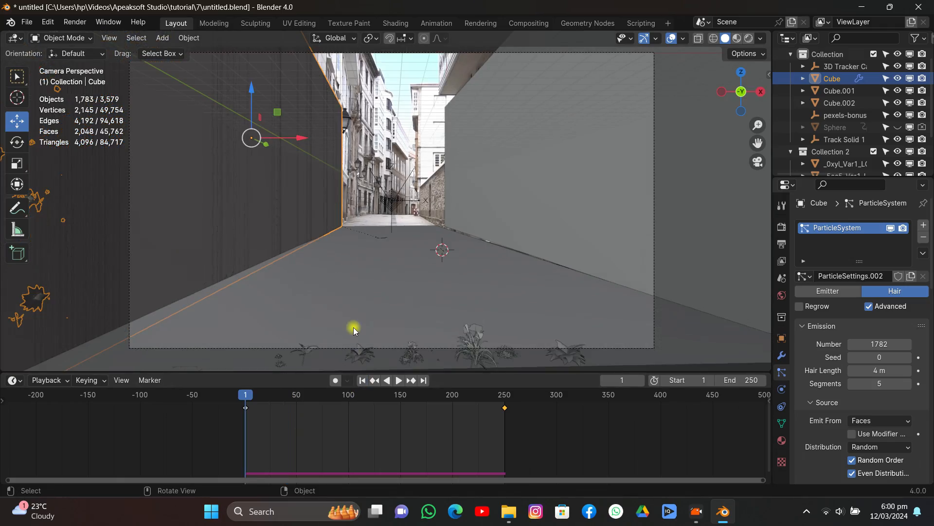
{"action": "key", "text": "space"}
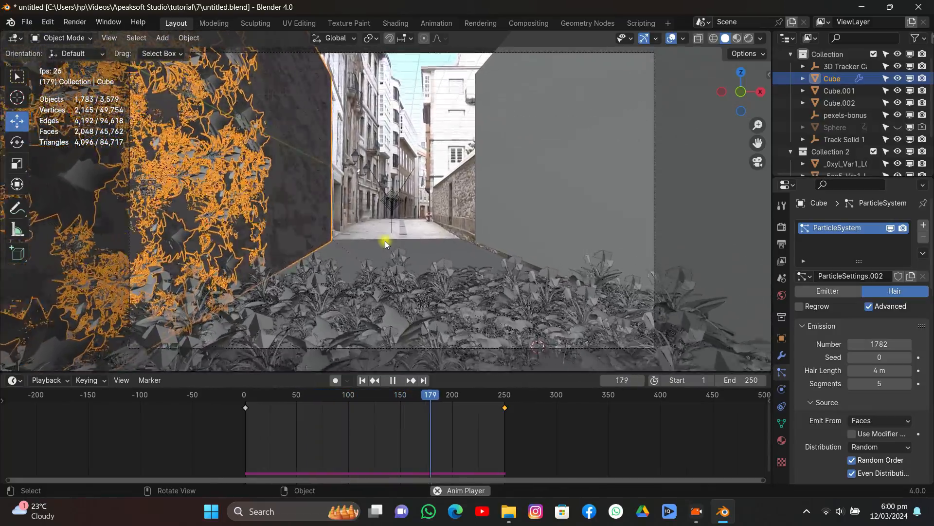
{"action": "key", "text": "space"}
- Save the Blender file and render frame 197 as a still image
{"action": "key", "text": "ctrl+s"}
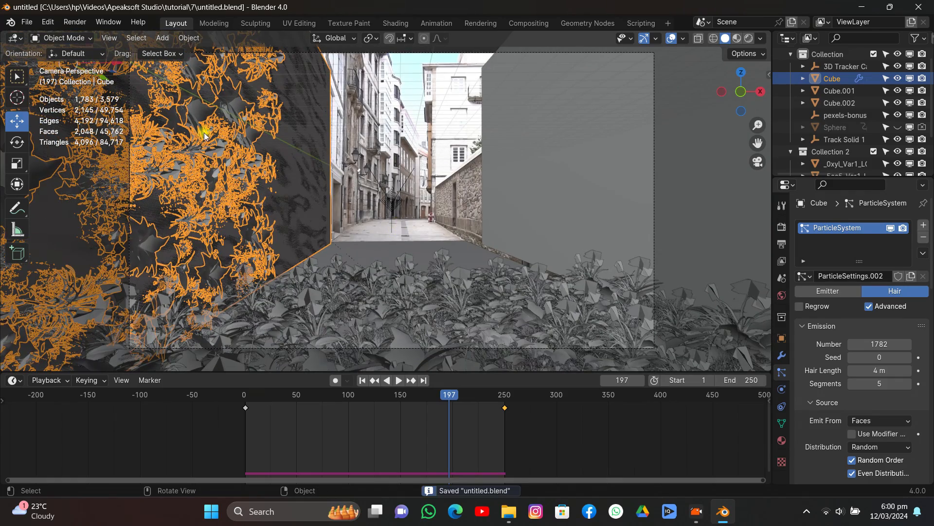
{"action": "left_click", "coordinate": [76, 22]}
{"action": "left_click", "coordinate": [82, 32]}
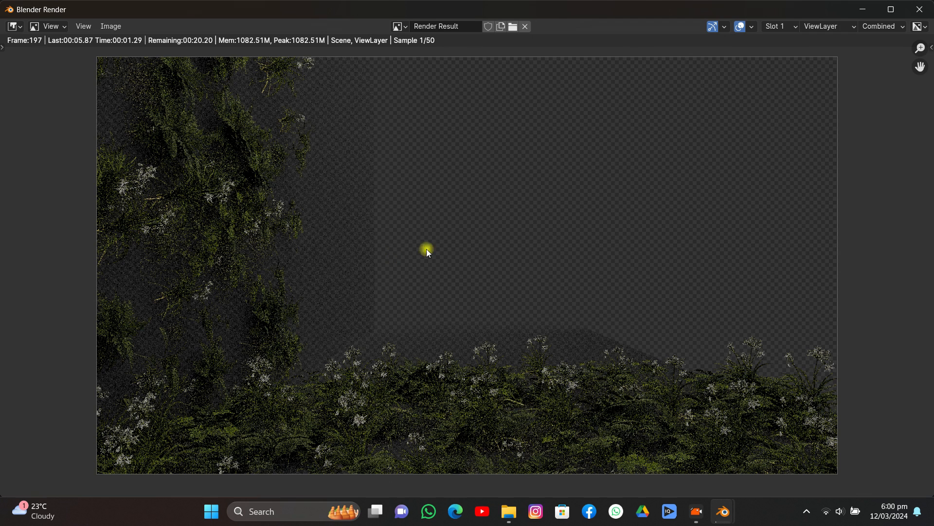
- Examine the plants and their shadows on the left wall and ground in the composited render, and close the render window
{"action": "middle_click_drag", "start_coordinate": [453, 239], "coordinate": [432, 236]}
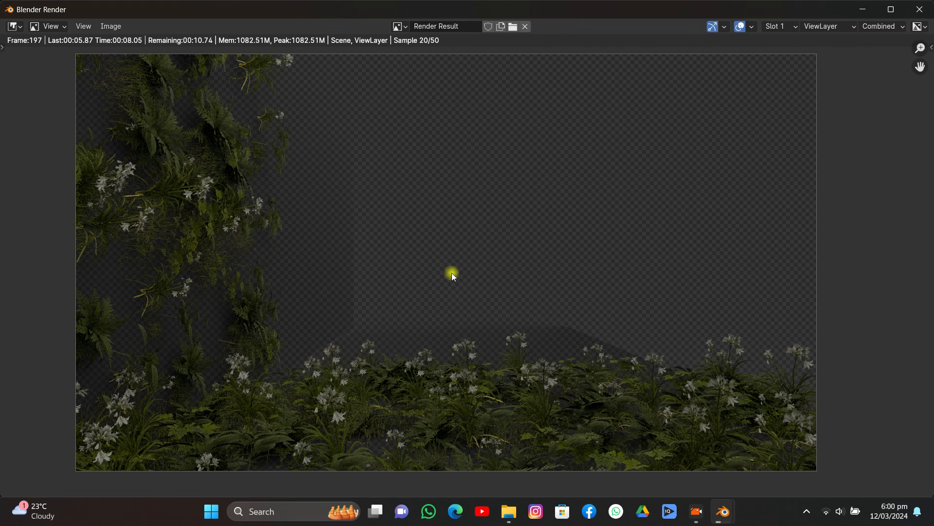
{"action": "middle_click_drag", "start_coordinate": [567, 274], "coordinate": [554, 271]}
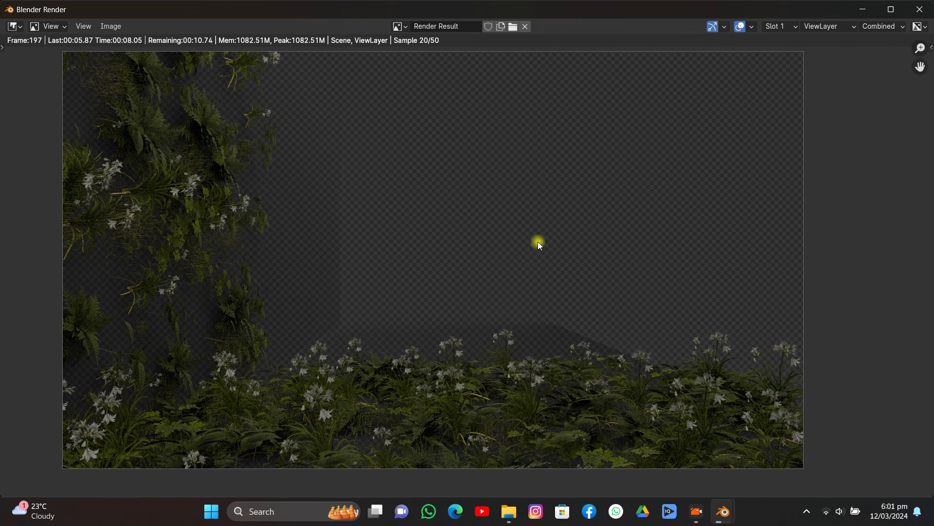
{"action": "middle_click_drag", "start_coordinate": [538, 241], "coordinate": [522, 240]}
{"action": "middle_click_drag", "start_coordinate": [246, 329], "coordinate": [272, 337]}
{"action": "middle_click_drag", "start_coordinate": [352, 256], "coordinate": [336, 233]}
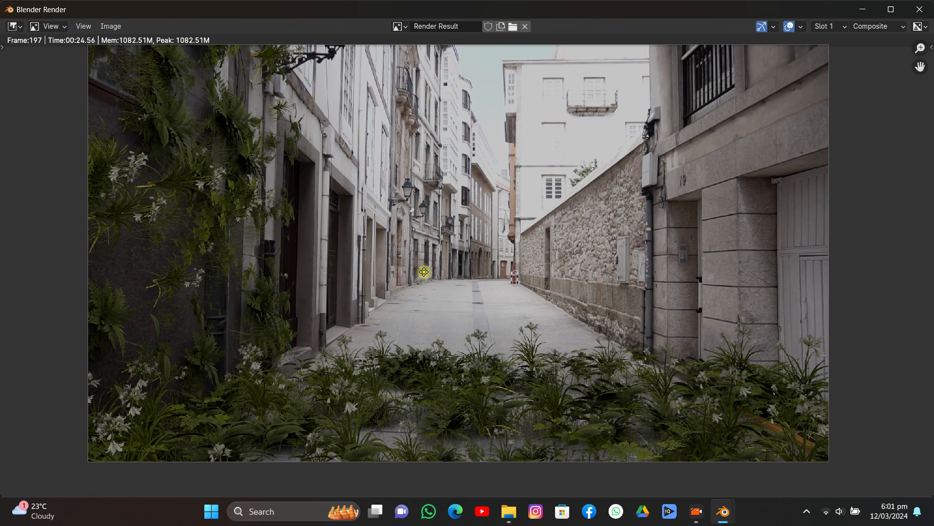
{"action": "middle_click_drag", "start_coordinate": [424, 272], "coordinate": [419, 316]}
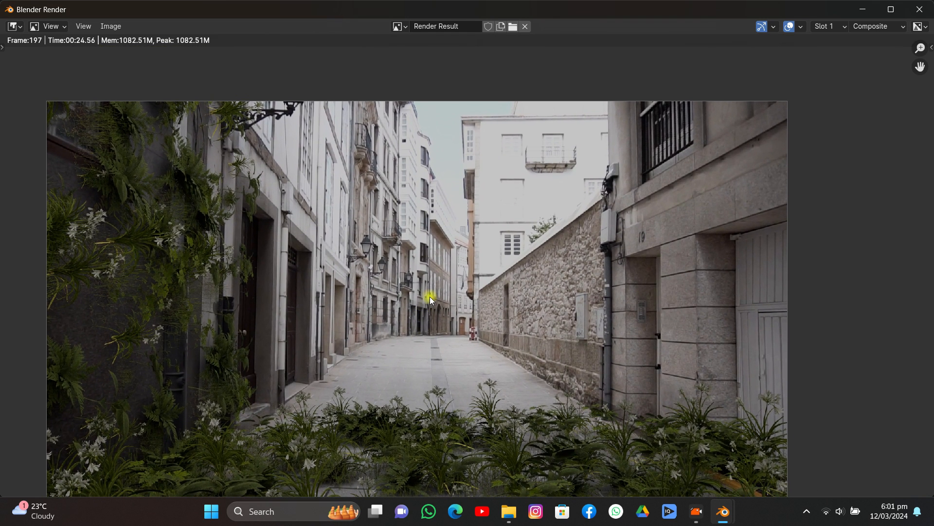
{"action": "mouse_move", "coordinate": [435, 270]}
{"action": "middle_mouse_down"}
{"action": "mouse_move", "coordinate": [426, 267]}
{"action": "mouse_move", "coordinate": [452, 271]}
{"action": "middle_mouse_up"}
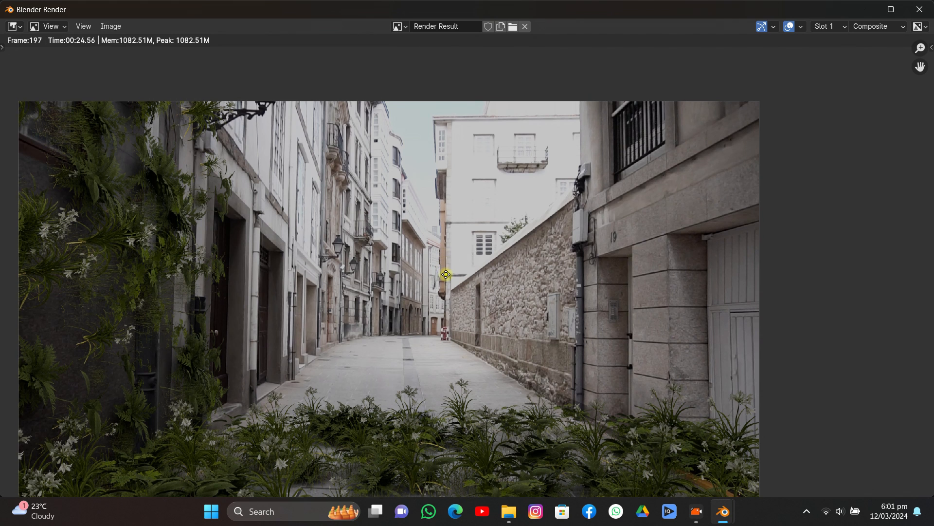
{"action": "middle_click_drag", "start_coordinate": [451, 261], "coordinate": [509, 202]}
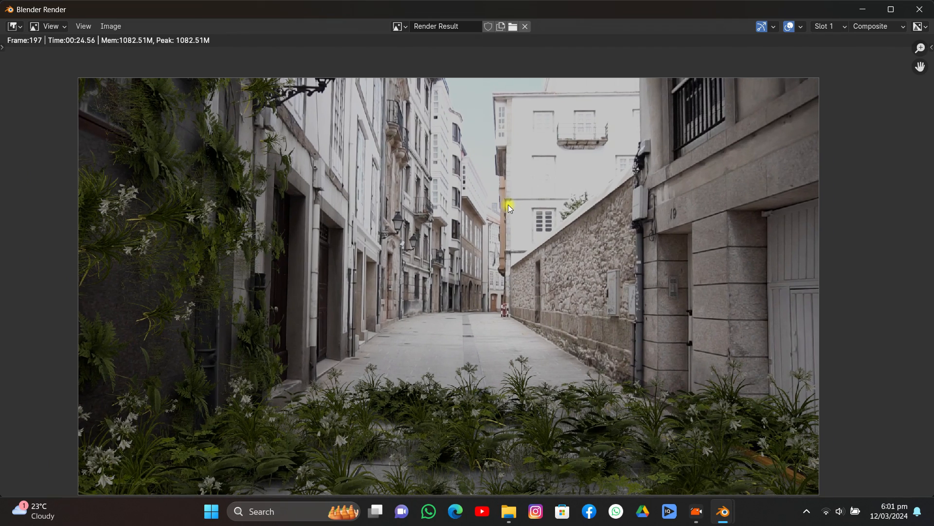
{"action": "left_click", "coordinate": [920, 10]}
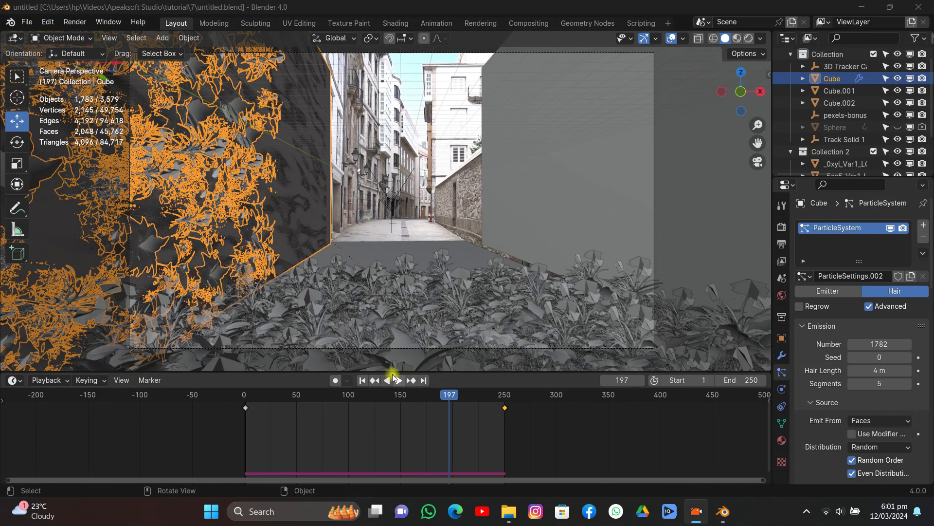